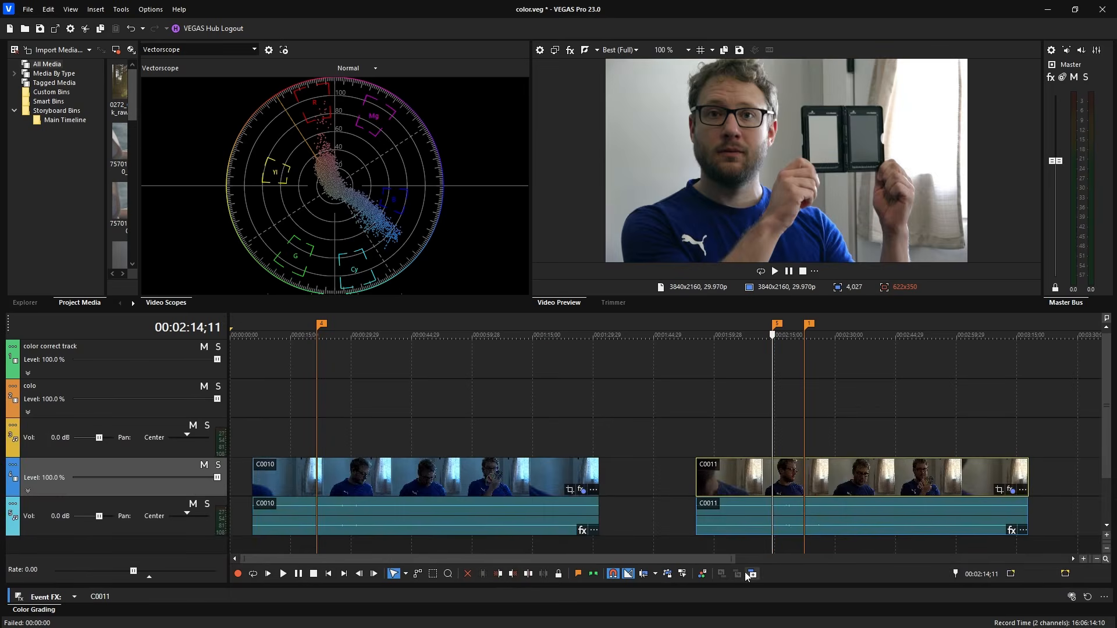
# Enlarge the Color Grading area and bypass the grading of event C0011 to view the original shot.
pyautogui.moveTo(760, 571); pyautogui.dragTo(761, 425)
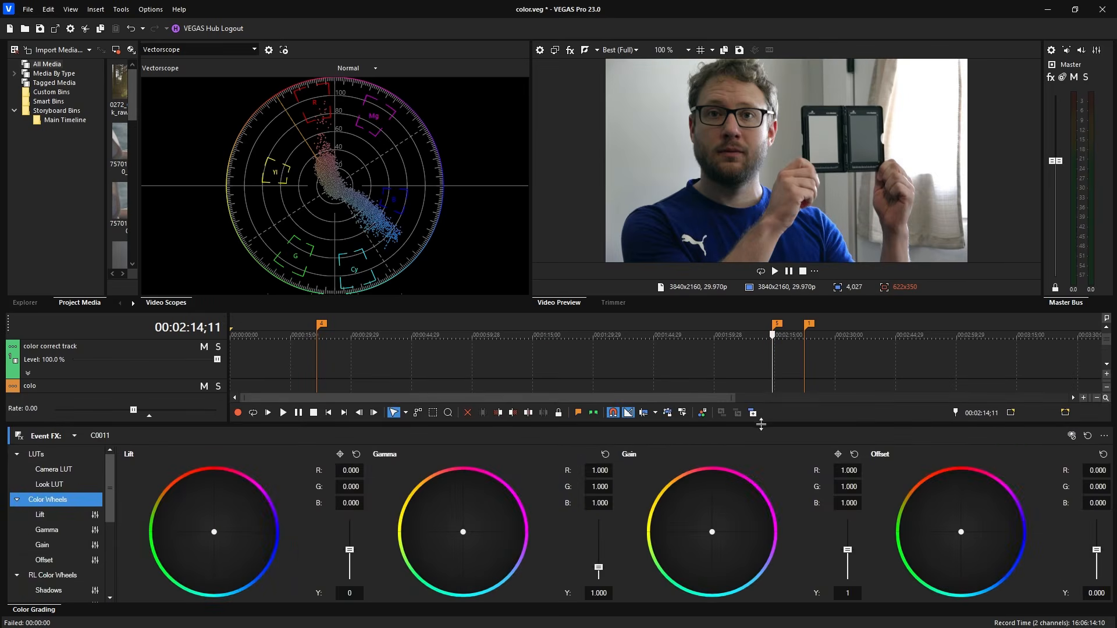
pyautogui.click(1072, 435)
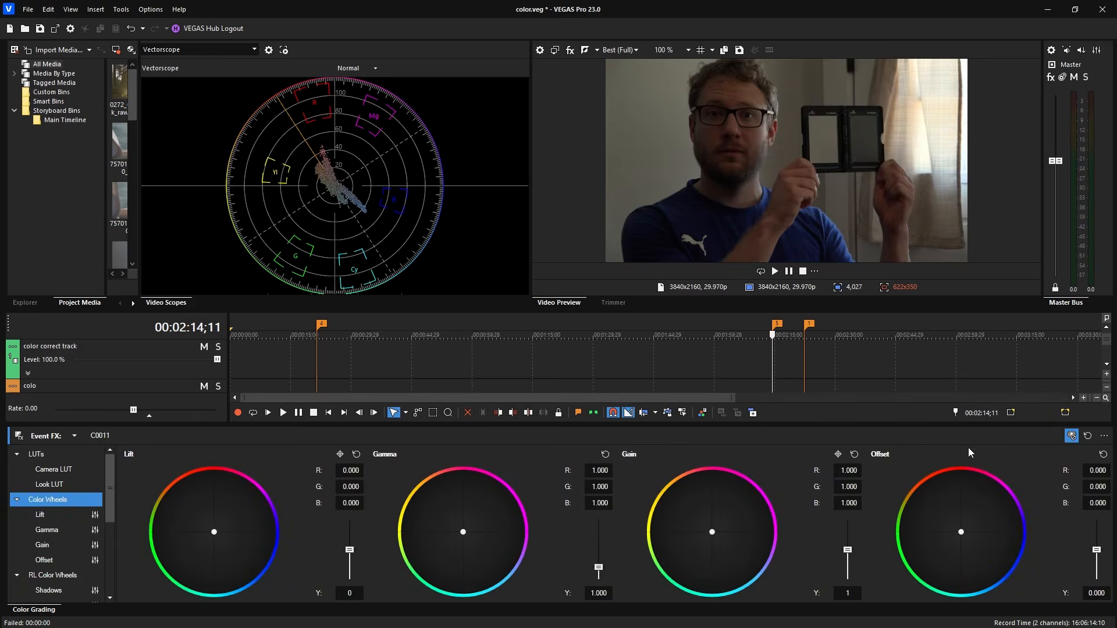
pyautogui.moveTo(905, 424)
pyautogui.mouseDown()
pyautogui.moveTo(899, 569)
pyautogui.moveTo(893, 426)
pyautogui.mouseUp()
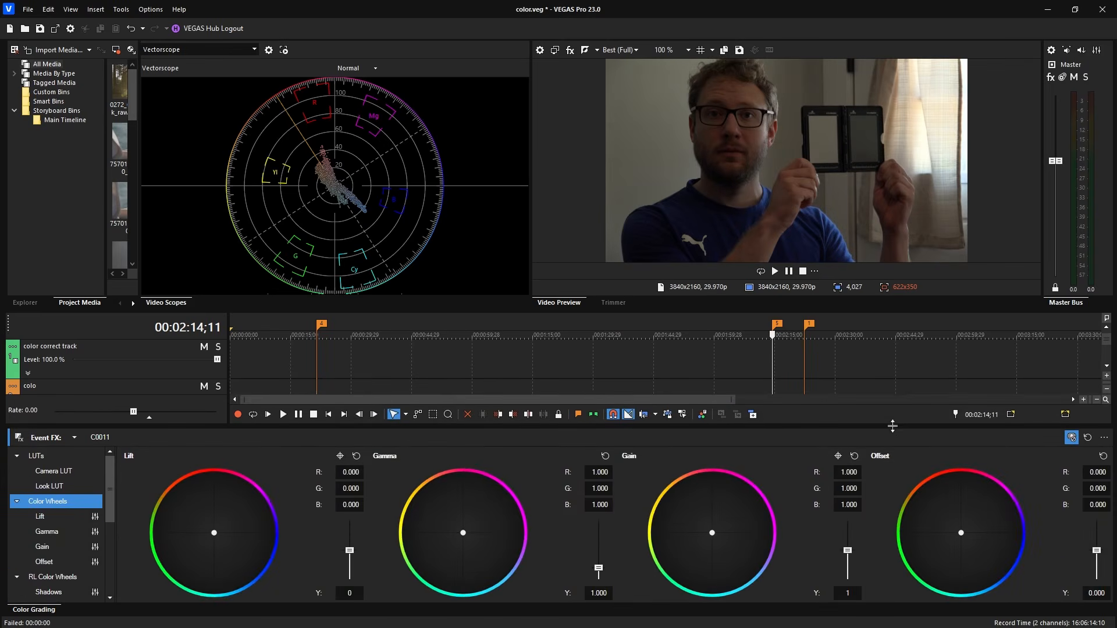
# Preview event C0014 on the color correct track and give the timeline tracks more room.
pyautogui.scroll(-3, 878, 368)
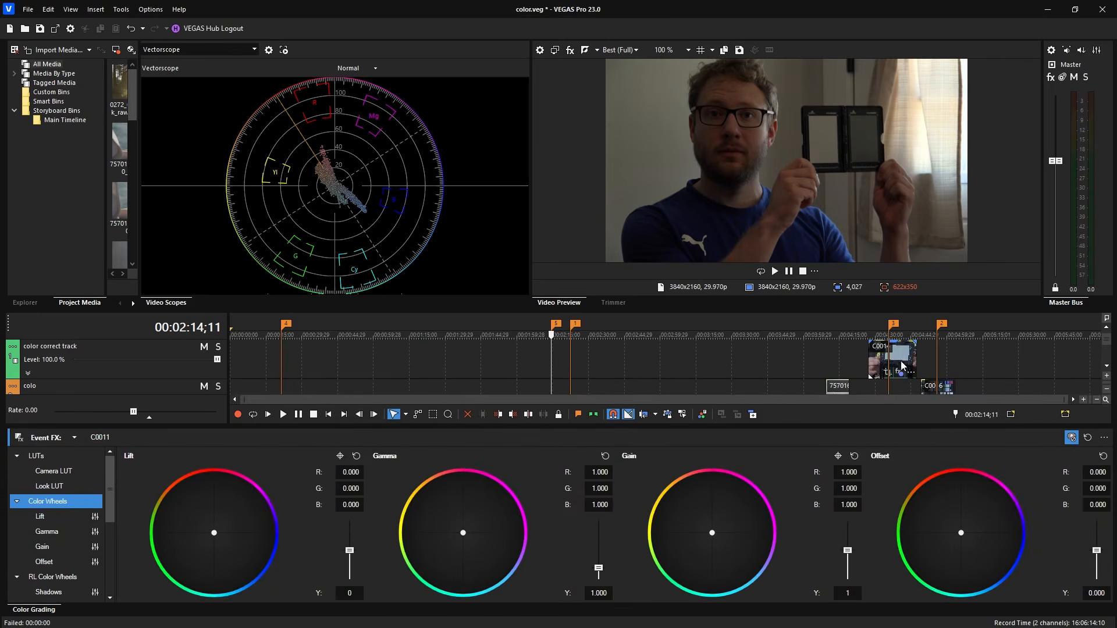
pyautogui.click(896, 360)
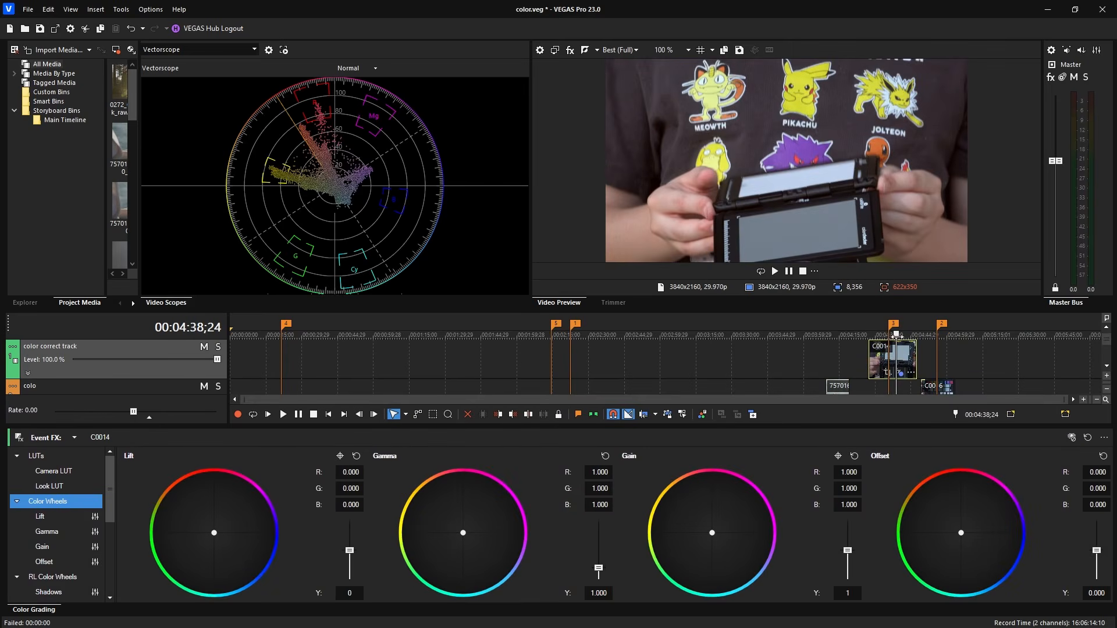
pyautogui.moveTo(772, 425); pyautogui.dragTo(706, 556)
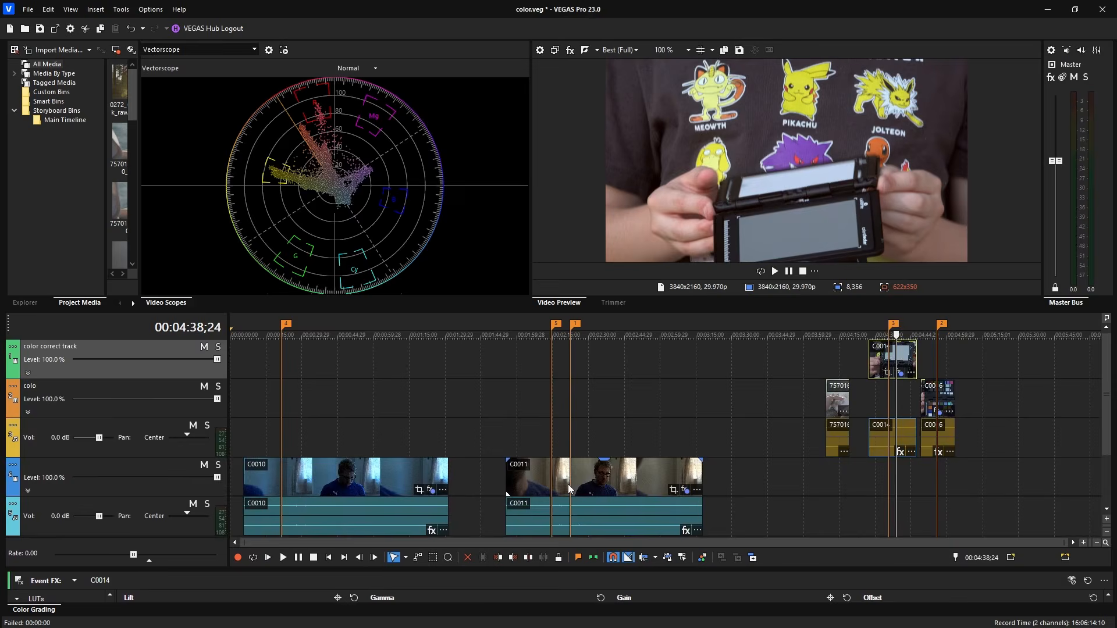
# Preview event C0011 at its two marked frames and turn its color grading back on.
pyautogui.click(570, 489)
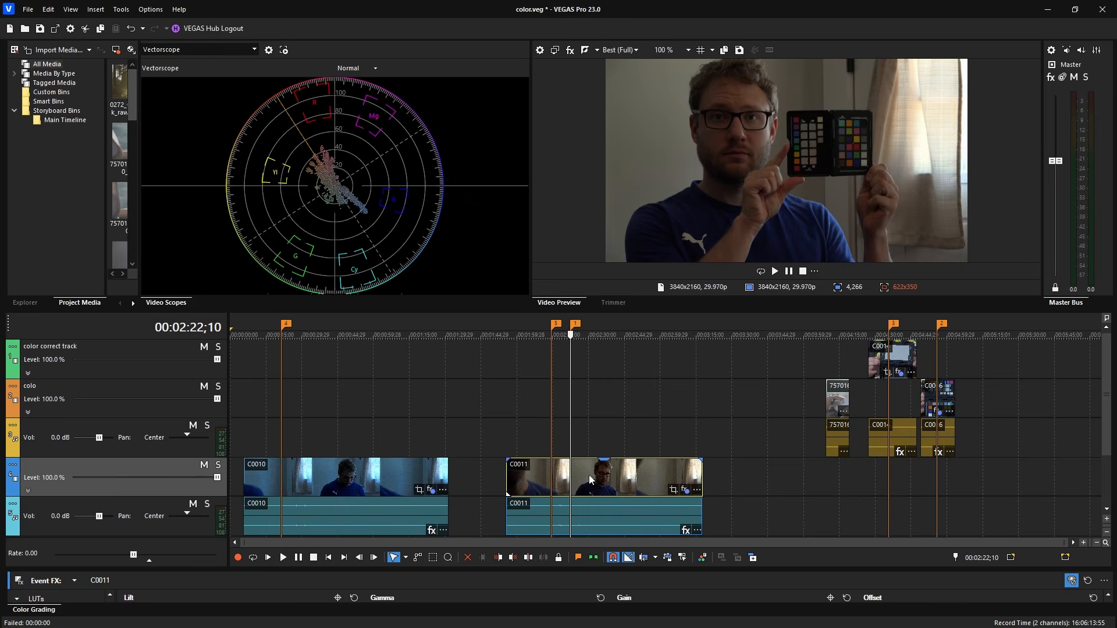
pyautogui.click(551, 485)
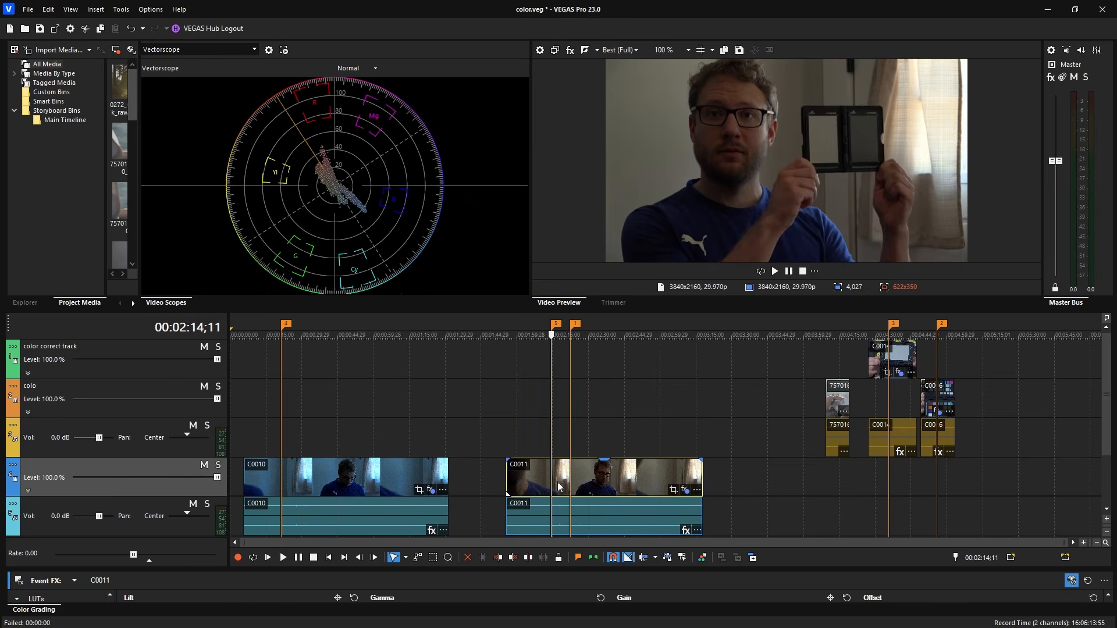
pyautogui.moveTo(883, 572)
pyautogui.mouseDown()
pyautogui.moveTo(884, 377)
pyautogui.moveTo(890, 582)
pyautogui.mouseUp()
pyautogui.click(1071, 448)
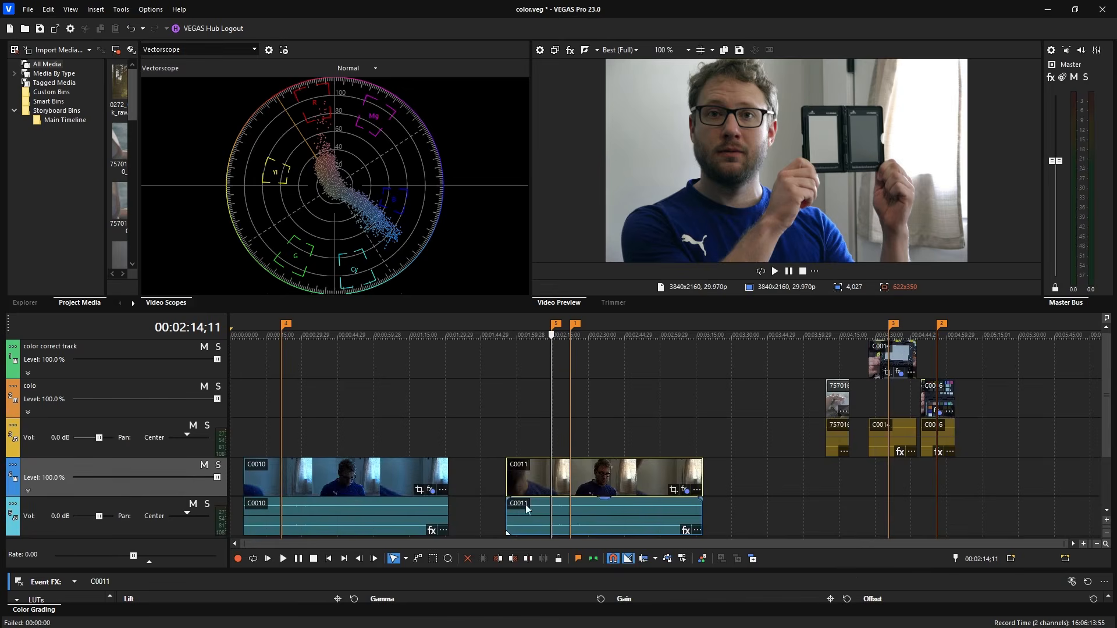
# Go to the marker in event C0010 and toggle its color grading bypass to compare the shot.
pyautogui.click(281, 482)
pyautogui.moveTo(536, 572); pyautogui.dragTo(605, 409)
pyautogui.click(1071, 418)
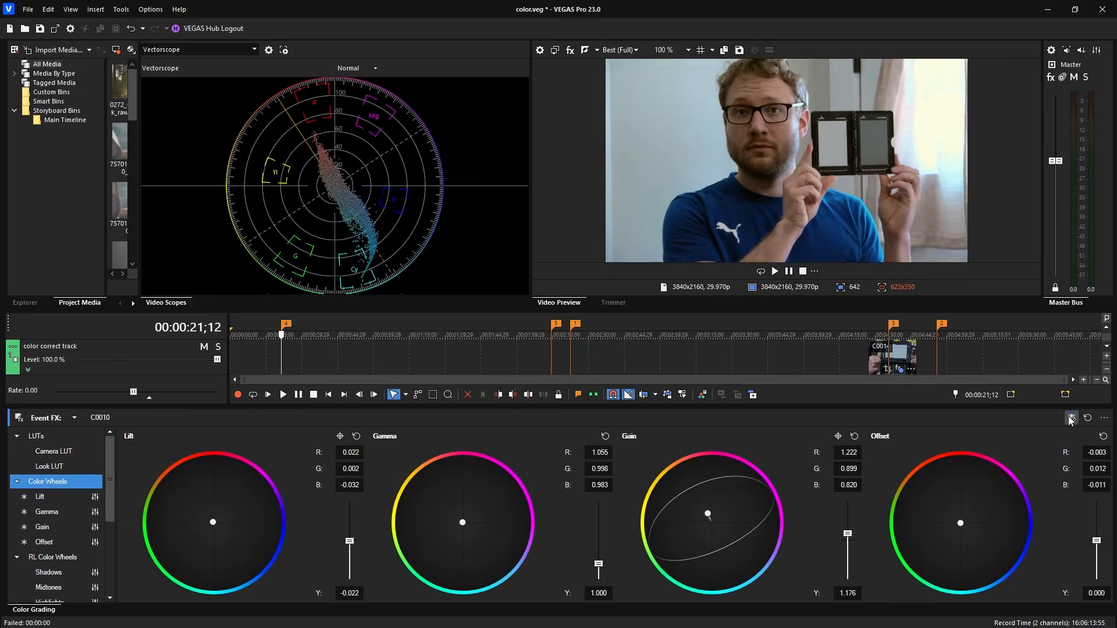
# Reveal the timeline tracks and toggle the preview's split-screen view on and off to compare the C0010 and C0011 shots.
pyautogui.moveTo(790, 407); pyautogui.dragTo(790, 590)
pyautogui.click(586, 51)
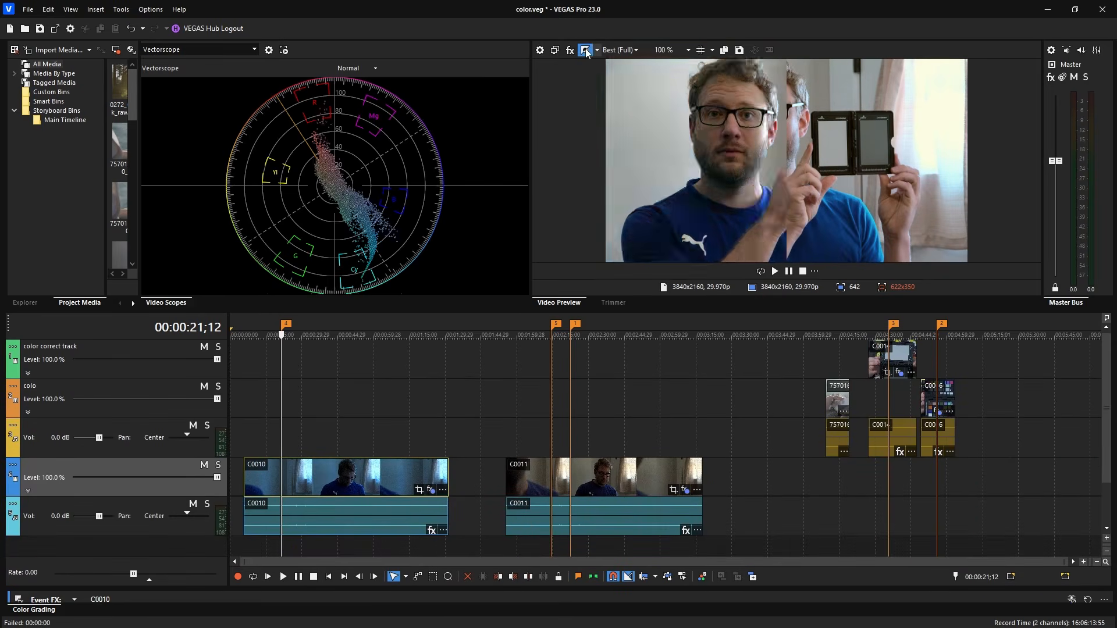
pyautogui.click(586, 51)
pyautogui.click(585, 51)
pyautogui.click(585, 51)
pyautogui.click(585, 51)
pyautogui.click(586, 51)
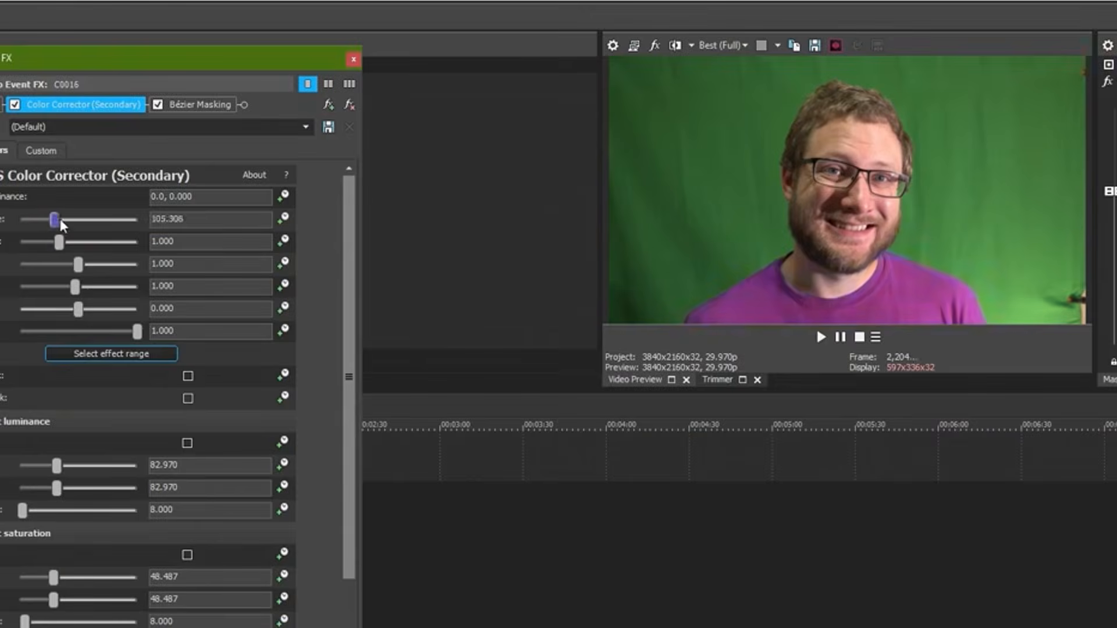
# Change the shirt color in event C0016 by rotating the hue in the Color Corrector (Secondary) effect.
pyautogui.moveTo(60, 219); pyautogui.dragTo(103, 229)
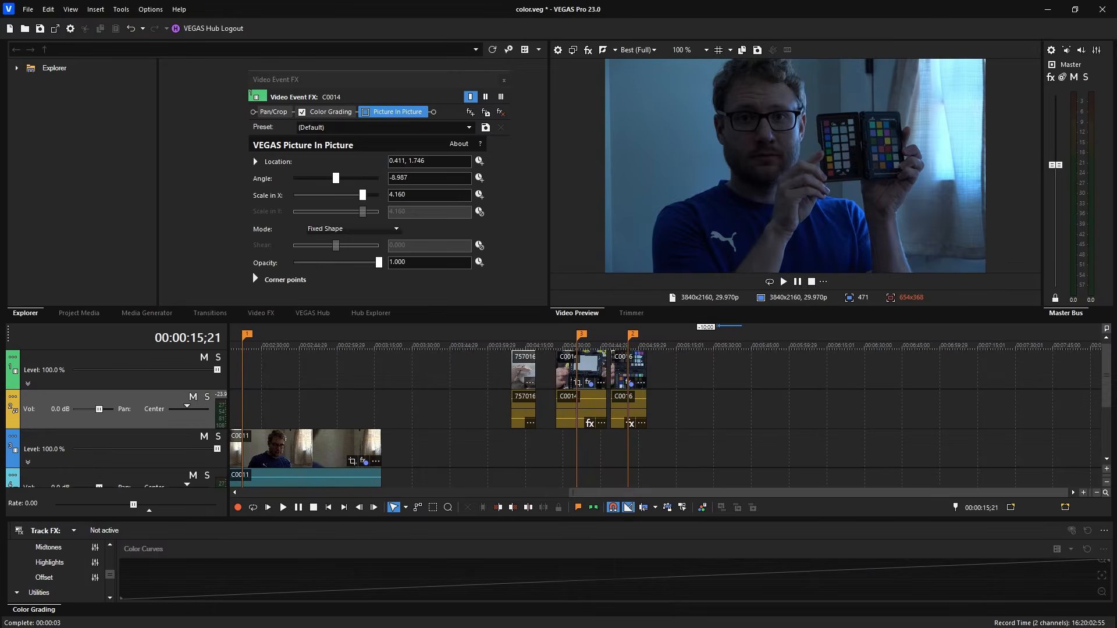
# Find the forest clip 0272_027_red_helium_8k near the timeline's end, zoom in on it and place the playhead at 00:05:42;18.
pyautogui.moveTo(775, 371); pyautogui.dragTo(747, 379)
pyautogui.scroll(-2, 748, 377)
pyautogui.click(1051, 370)
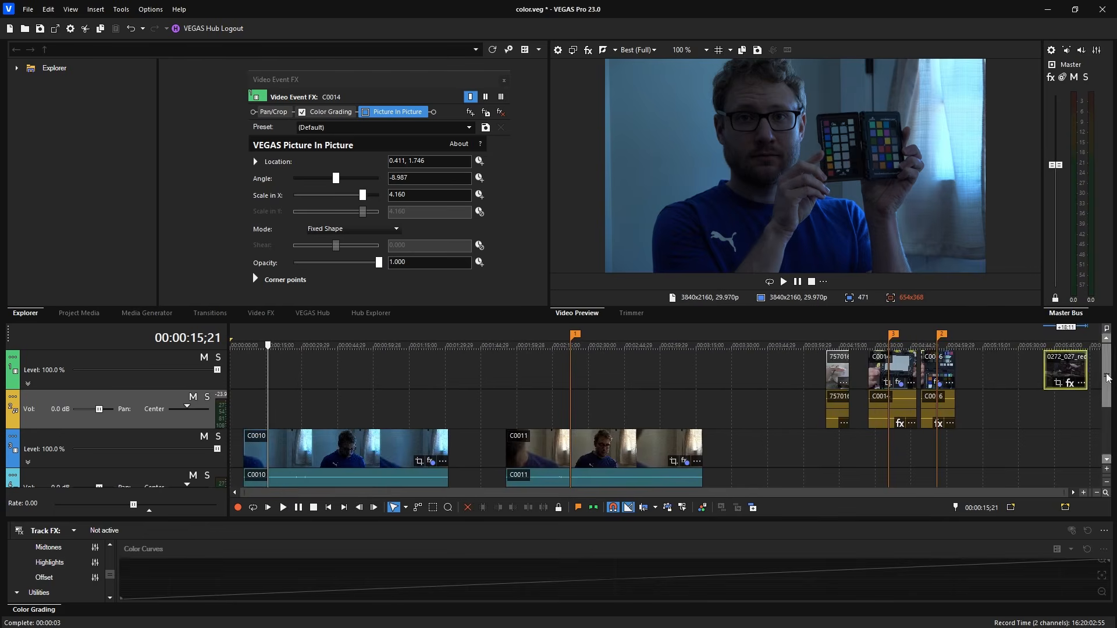
pyautogui.click(1052, 372)
pyautogui.scroll(6, 1051, 370)
pyautogui.click(941, 377)
pyautogui.moveTo(872, 376); pyautogui.dragTo(747, 379)
pyautogui.click(736, 381)
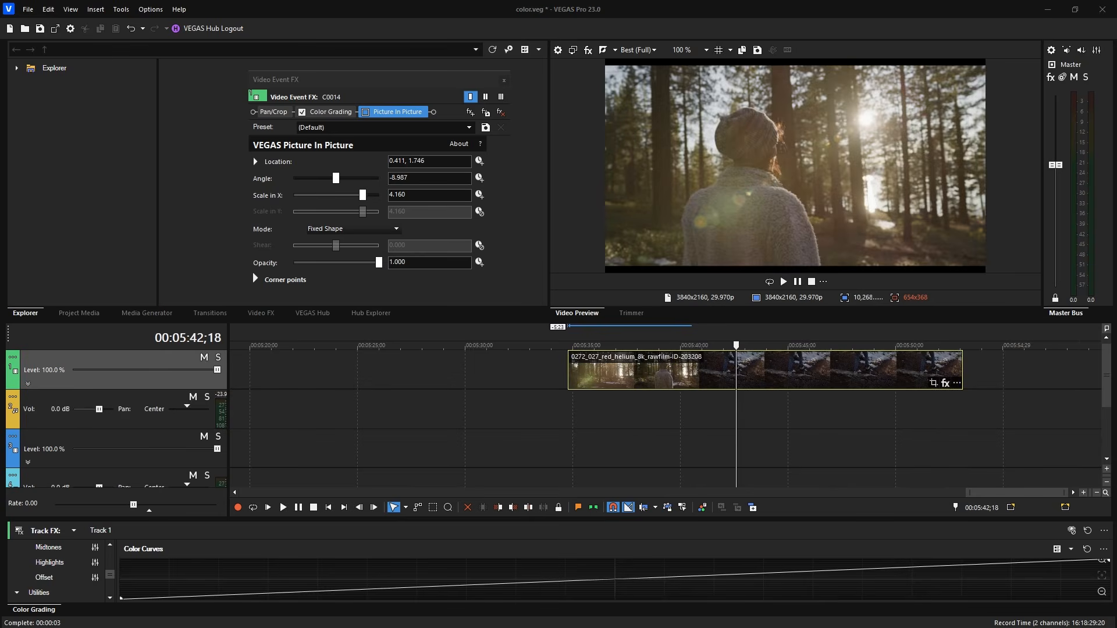
# Make the Color Grading area taller and place the playhead at 00:05:41;28 in the forest clip.
pyautogui.moveTo(776, 140); pyautogui.dragTo(640, 4)
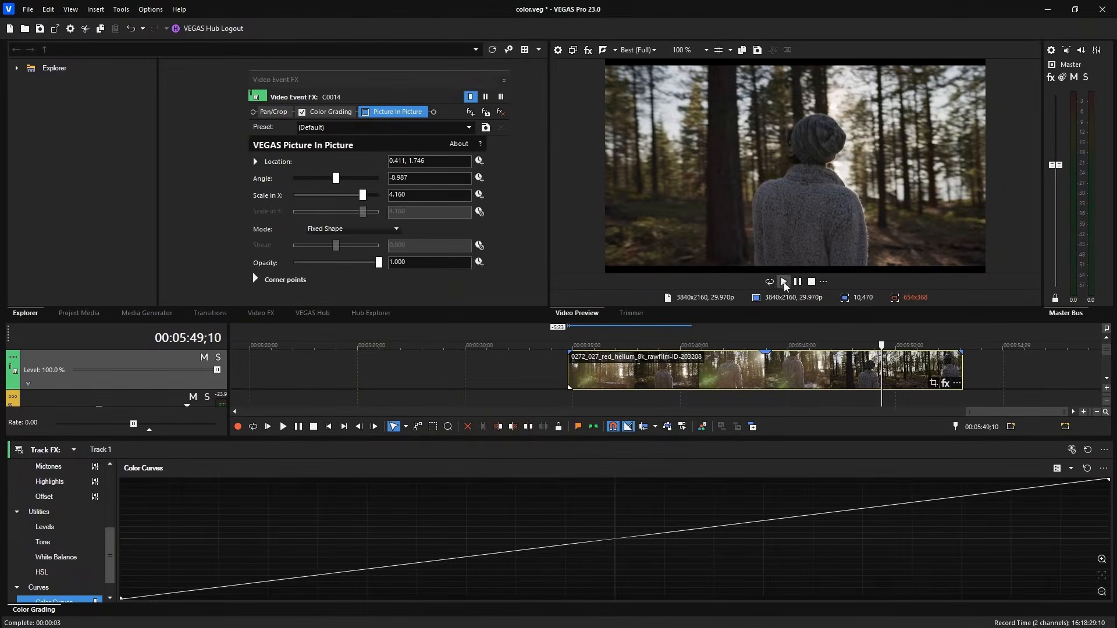
pyautogui.click(723, 373)
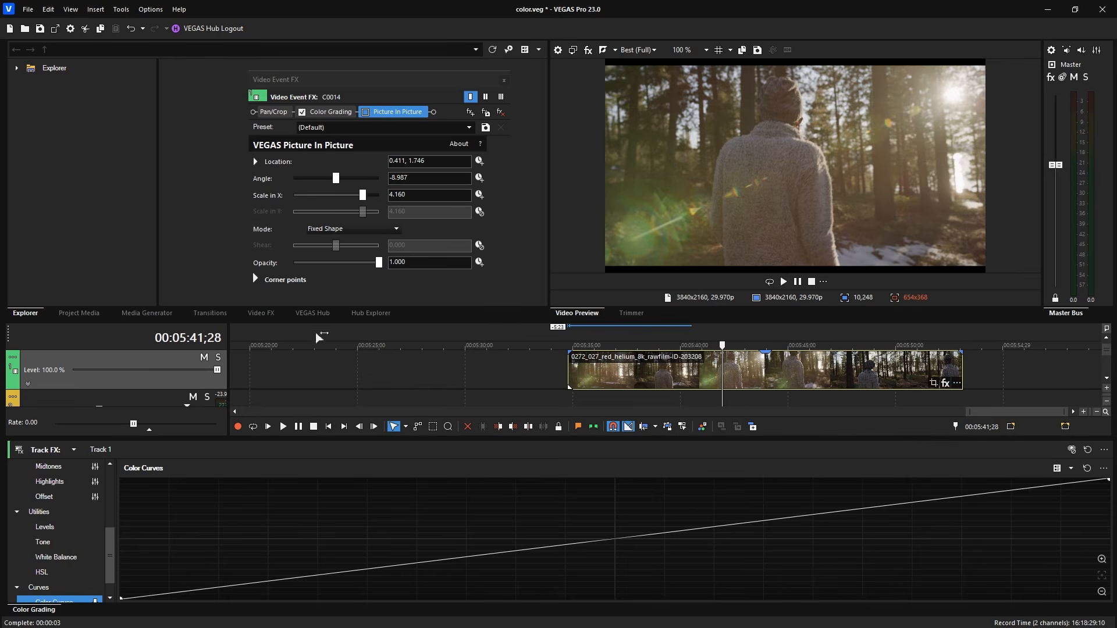
# Close the Video Event FX window and dock a widened Video Scopes window between the Explorer and the video preview.
pyautogui.click(504, 80)
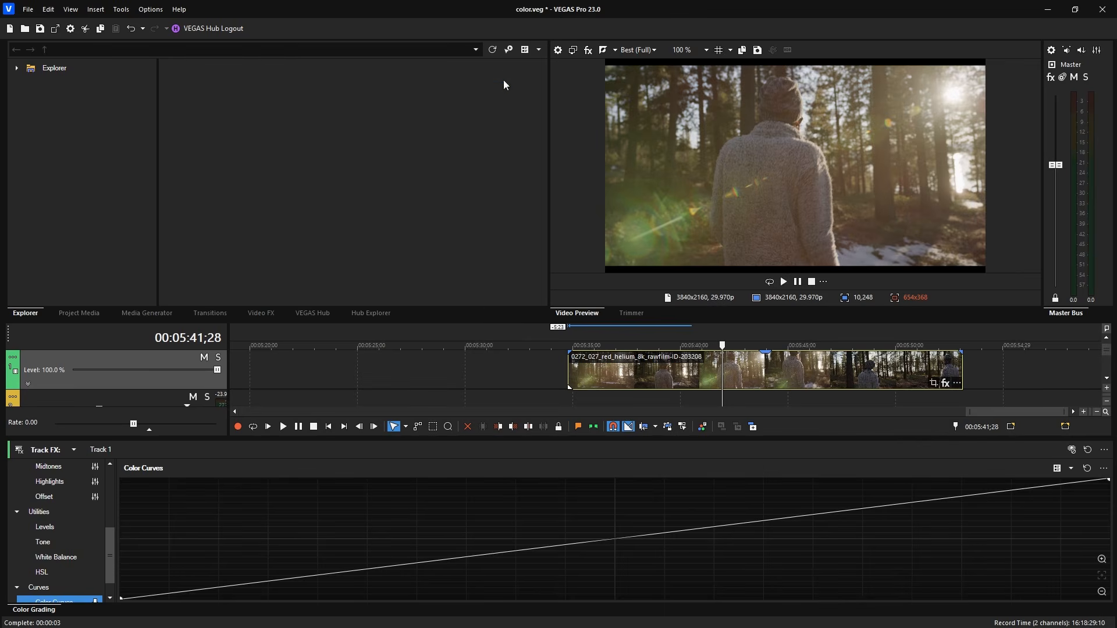
pyautogui.click(71, 10)
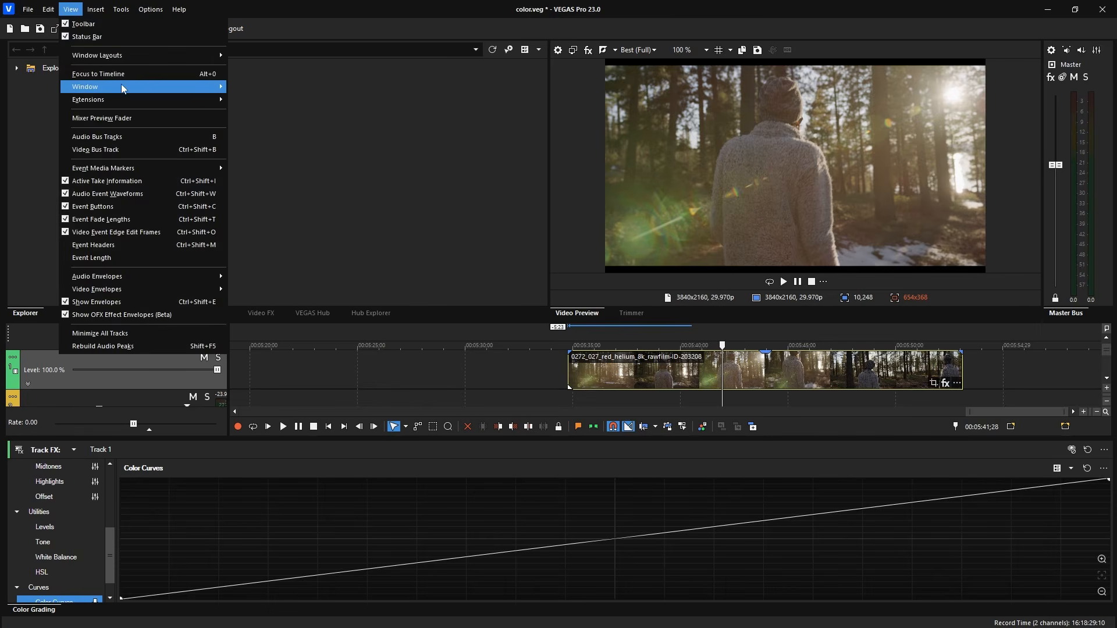
pyautogui.moveTo(121, 85)
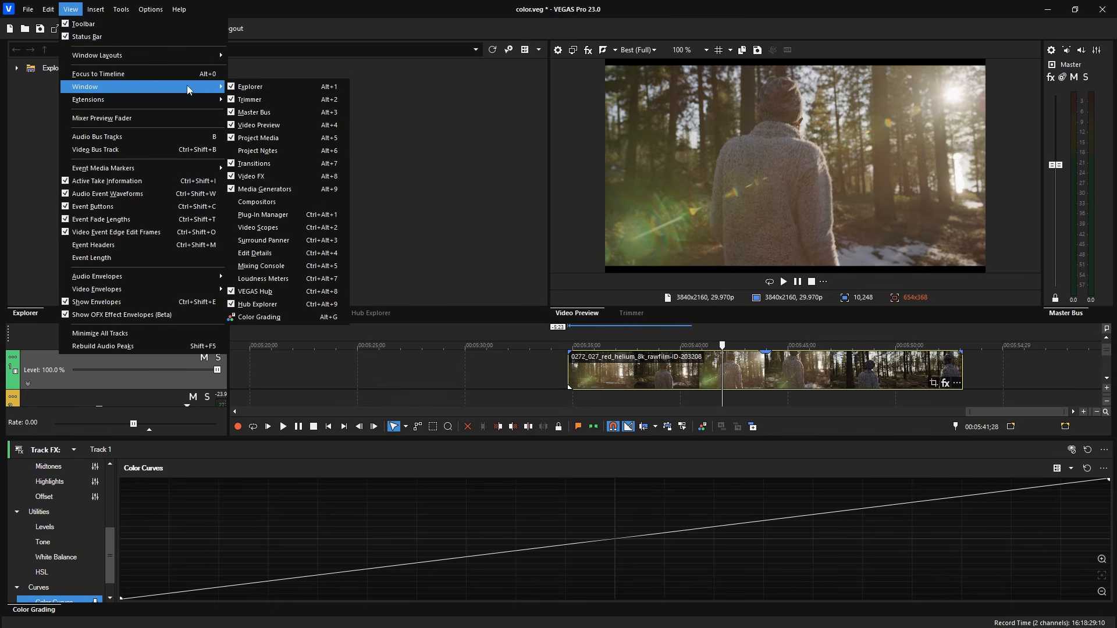
pyautogui.click(246, 229)
pyautogui.moveTo(391, 185); pyautogui.dragTo(419, 73)
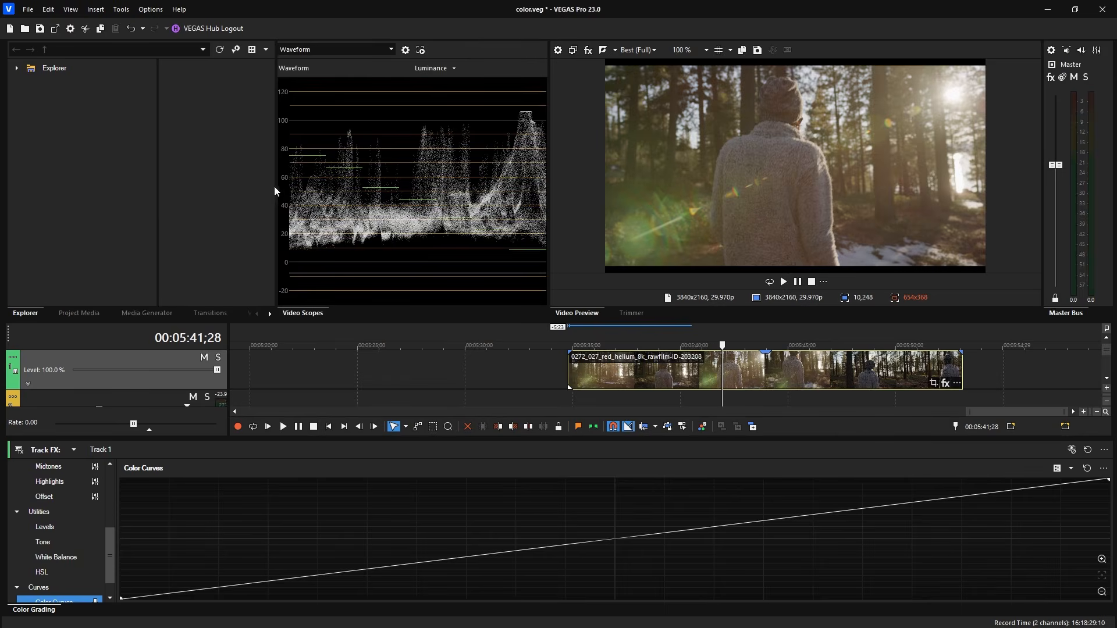
pyautogui.moveTo(274, 185); pyautogui.dragTo(214, 181)
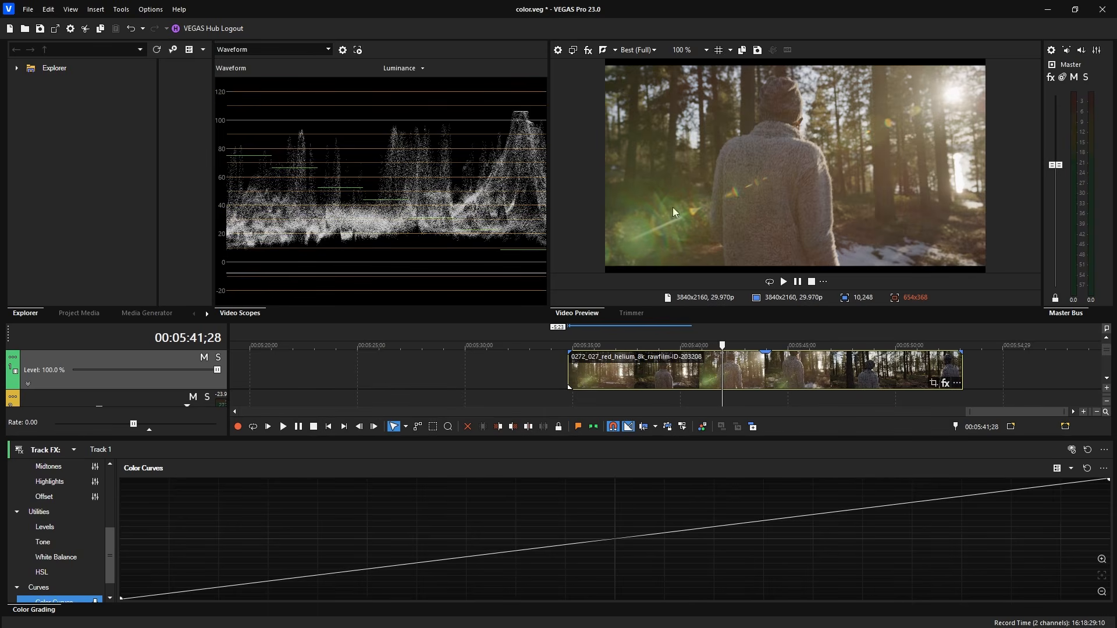
# Try the Histogram and Vectorscope displays in the video scopes, and settle on the combined Vectorscope/RGB Parade view.
pyautogui.click(328, 52)
pyautogui.click(271, 80)
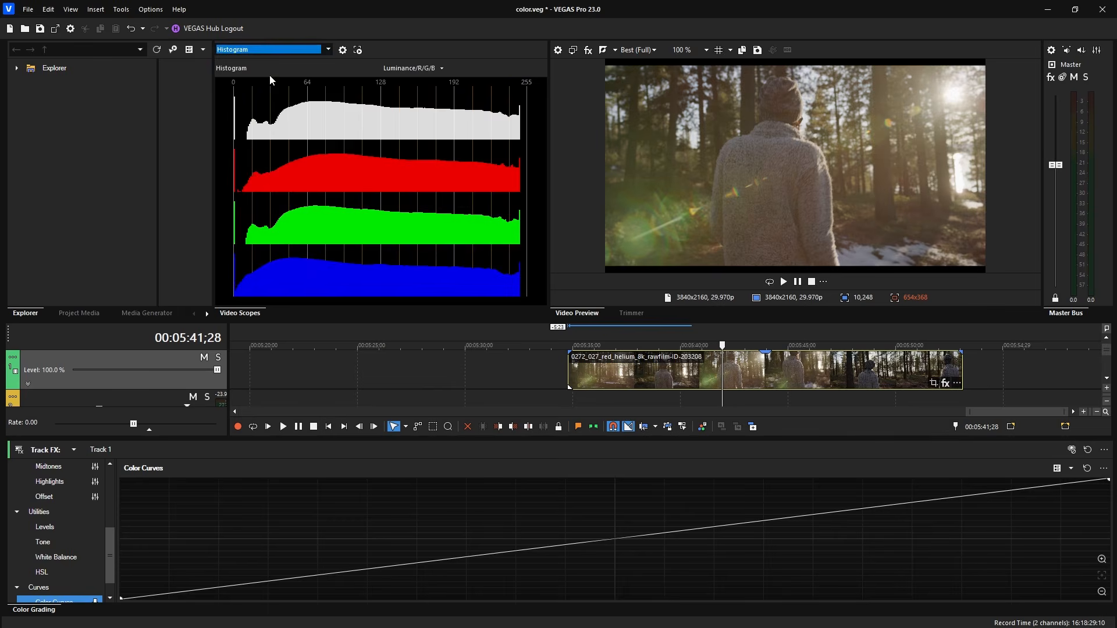
pyautogui.click(328, 50)
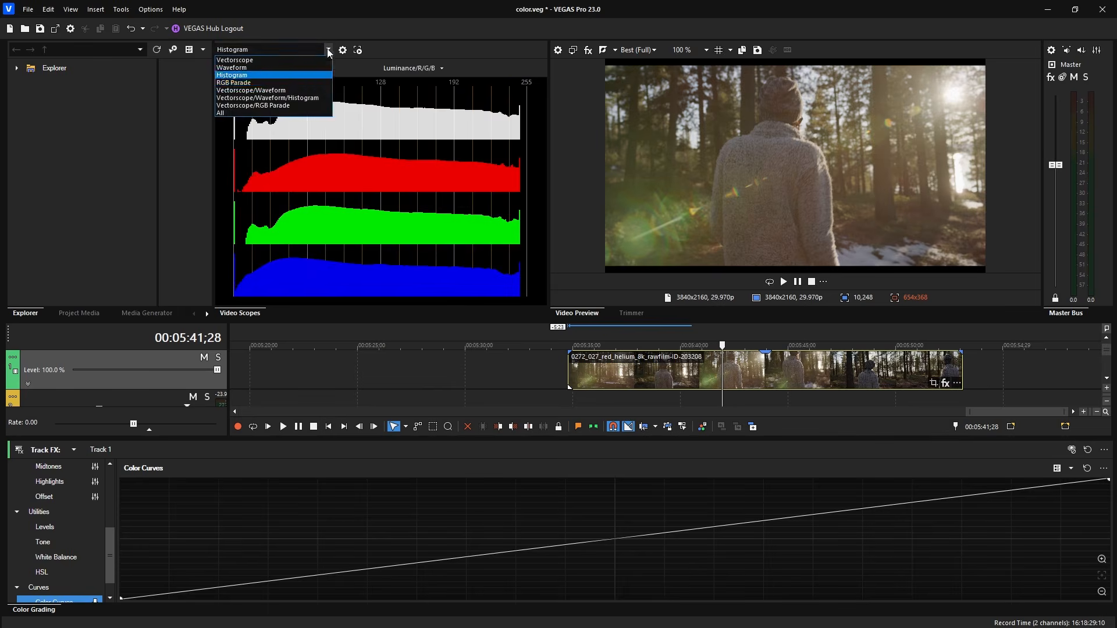
pyautogui.click(257, 61)
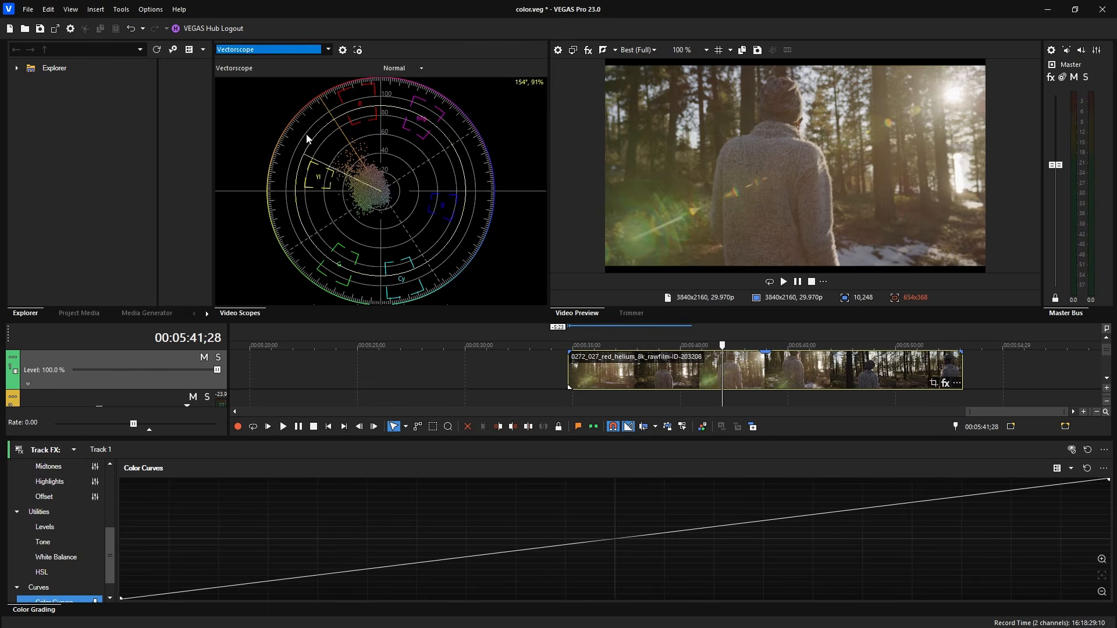
pyautogui.click(327, 49)
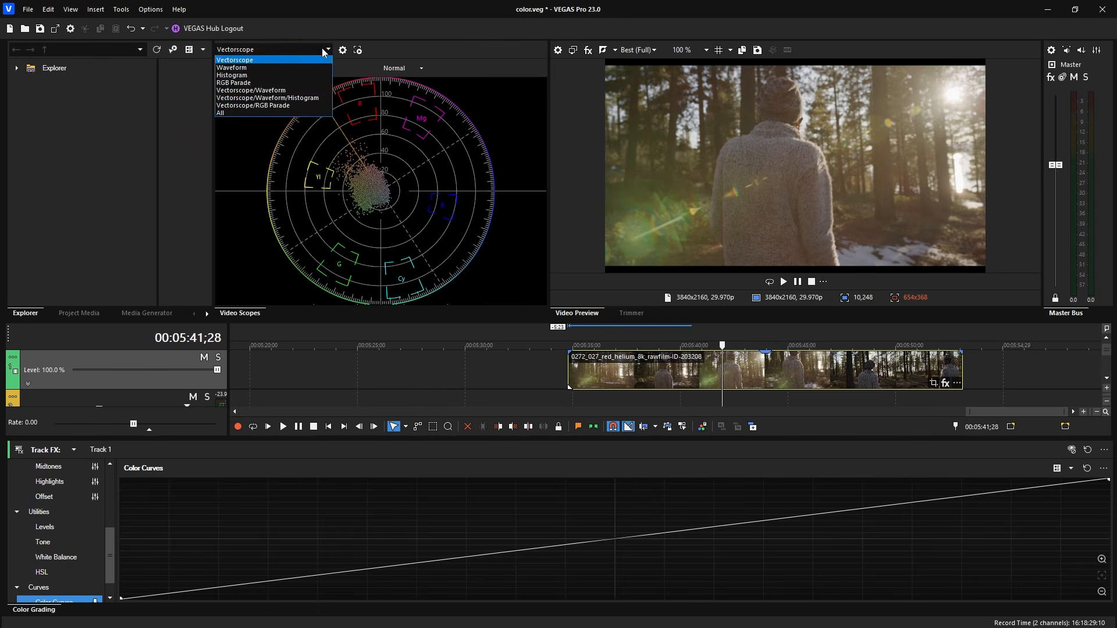
pyautogui.click(265, 106)
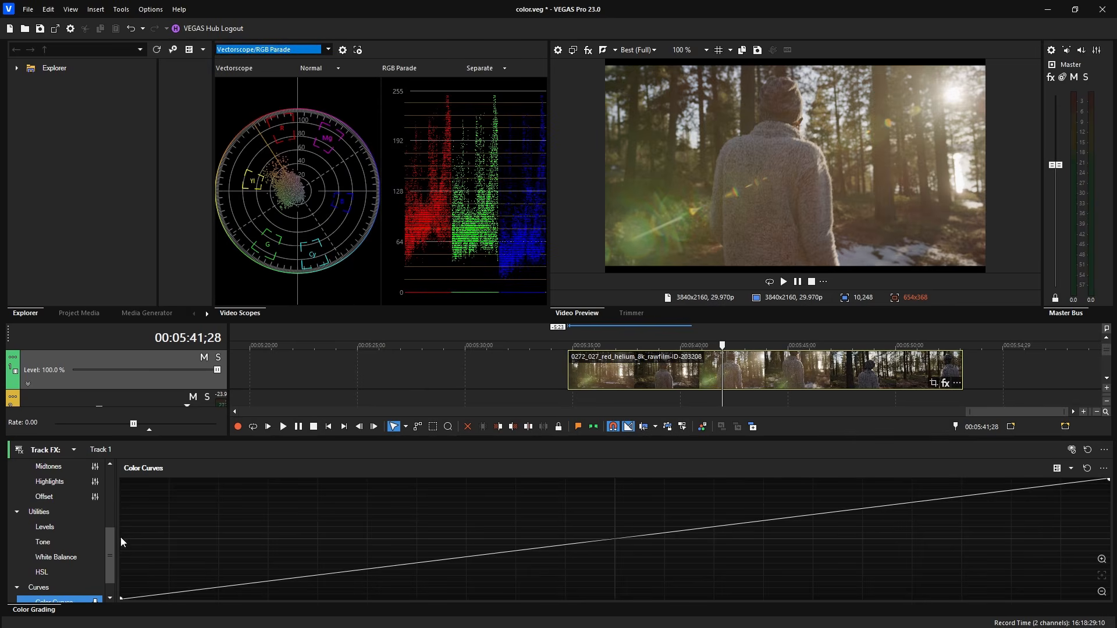
# Apply the REDLogFilm to REC.709 camera LUT to Track 1 in the color grading settings.
pyautogui.moveTo(110, 541); pyautogui.dragTo(116, 476)
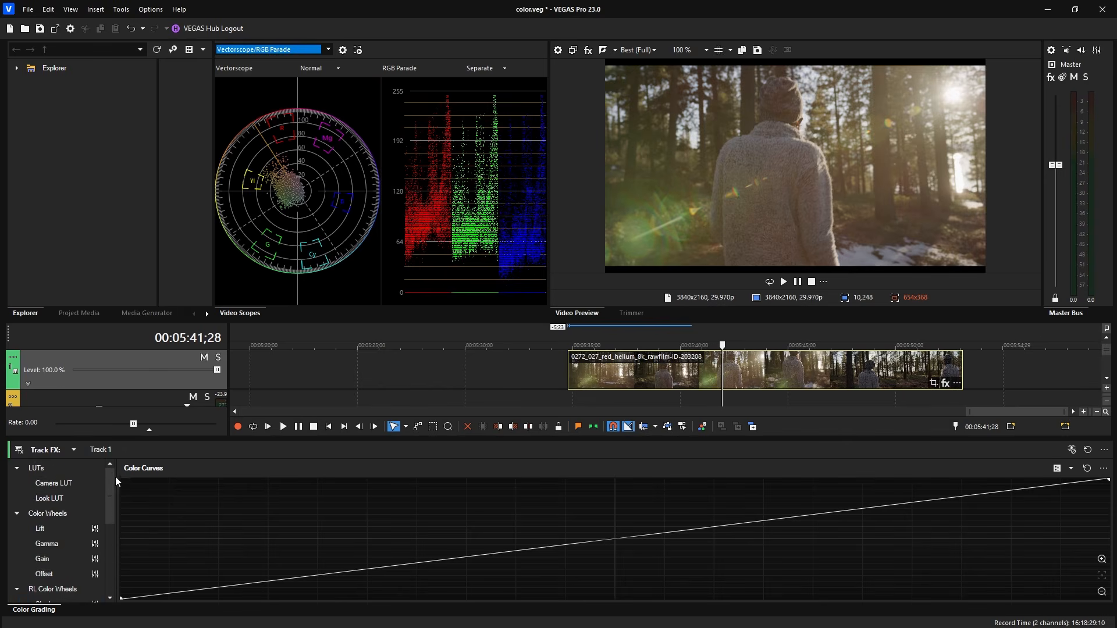
pyautogui.click(58, 472)
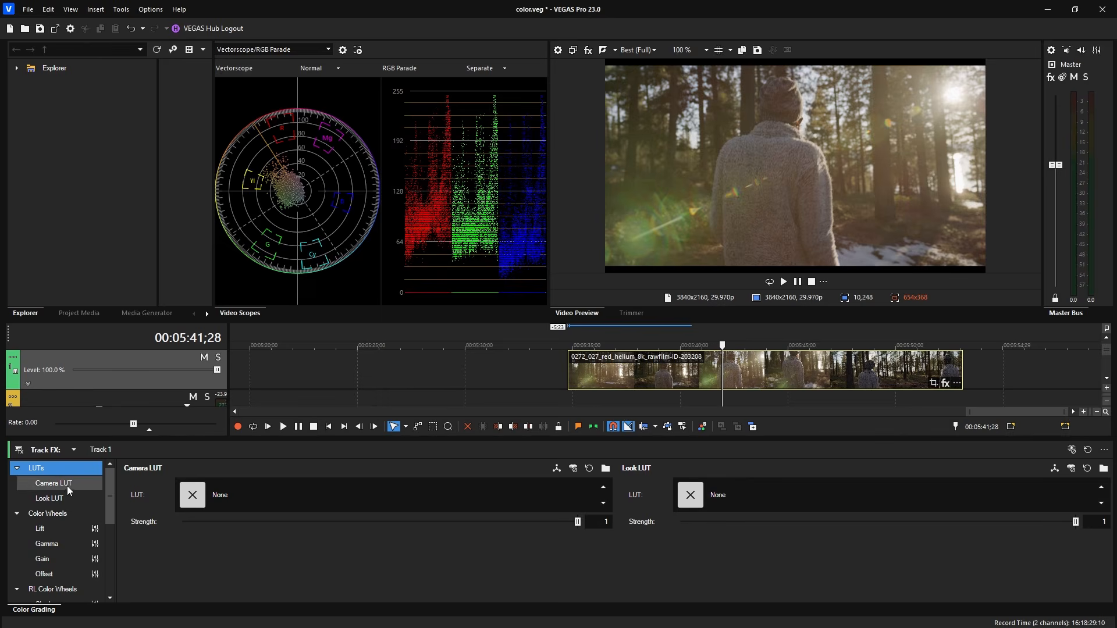
pyautogui.moveTo(110, 490)
pyautogui.mouseDown()
pyautogui.moveTo(107, 504)
pyautogui.moveTo(109, 477)
pyautogui.mouseUp()
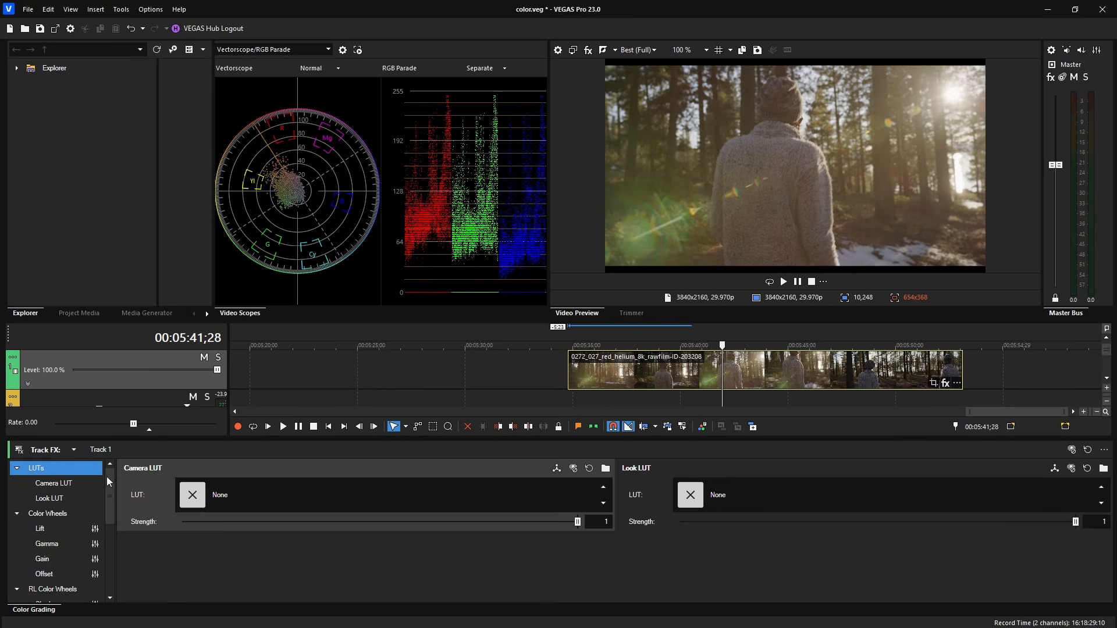
pyautogui.click(54, 513)
pyautogui.click(53, 471)
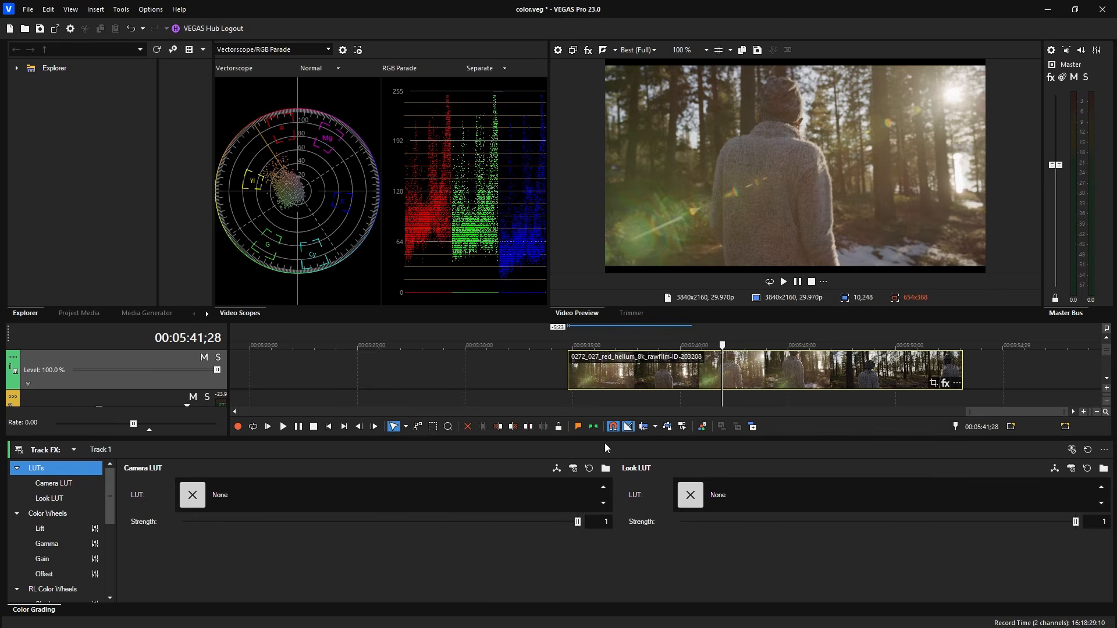
pyautogui.click(363, 491)
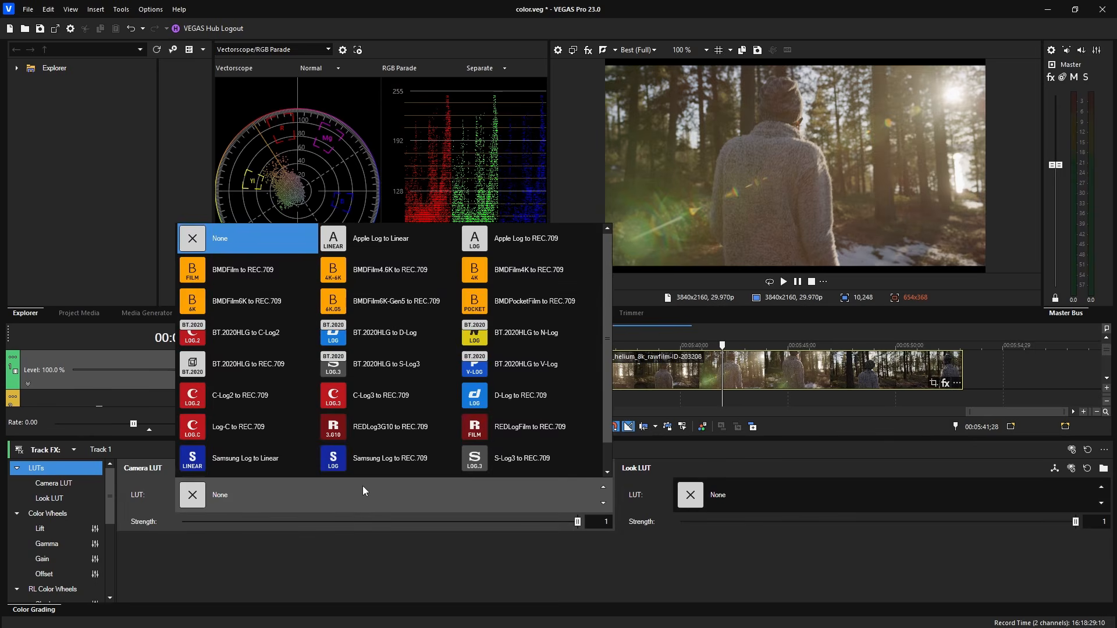
pyautogui.click(518, 434)
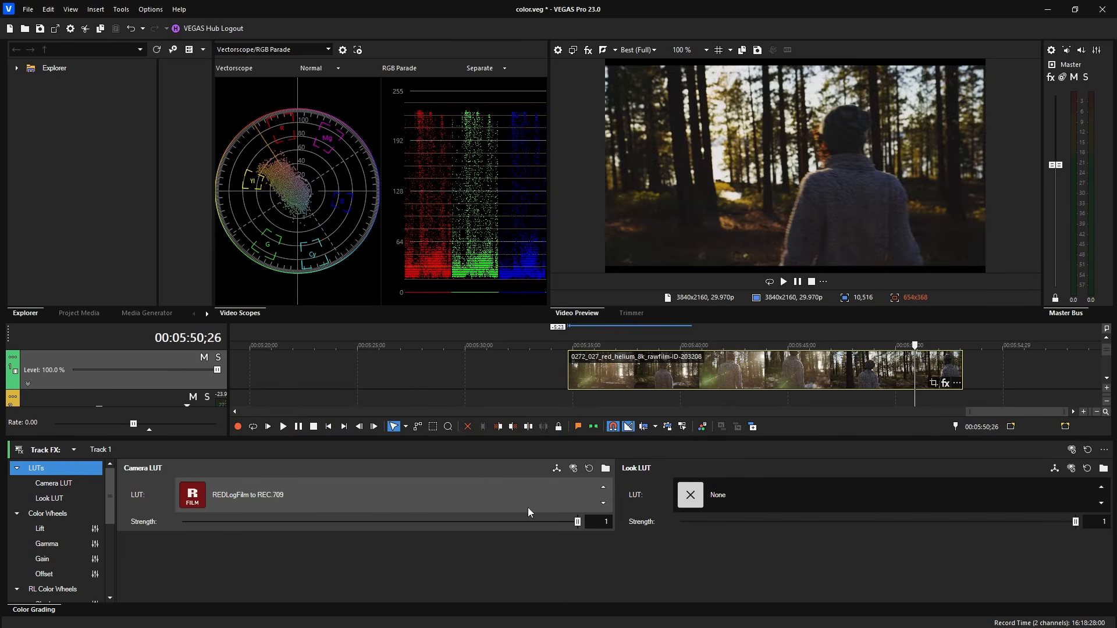
# Toggle the camera LUT's bypass to compare the forest shot with and without it, and move the playhead to 00:05:52;13.
pyautogui.click(573, 470)
pyautogui.click(573, 471)
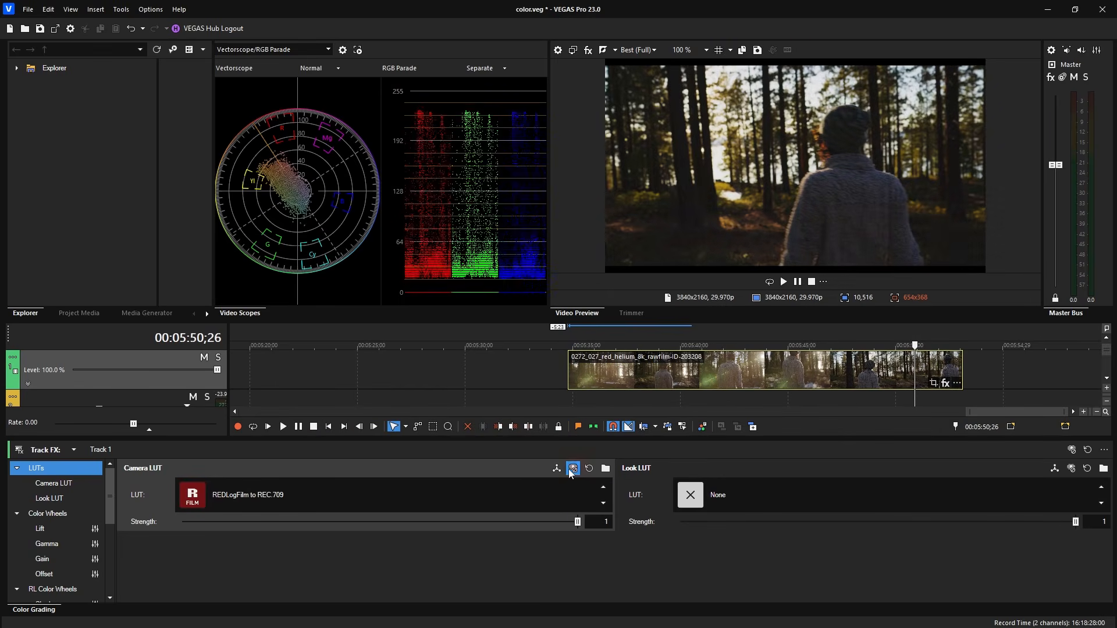
pyautogui.click(571, 470)
pyautogui.click(571, 471)
pyautogui.click(949, 366)
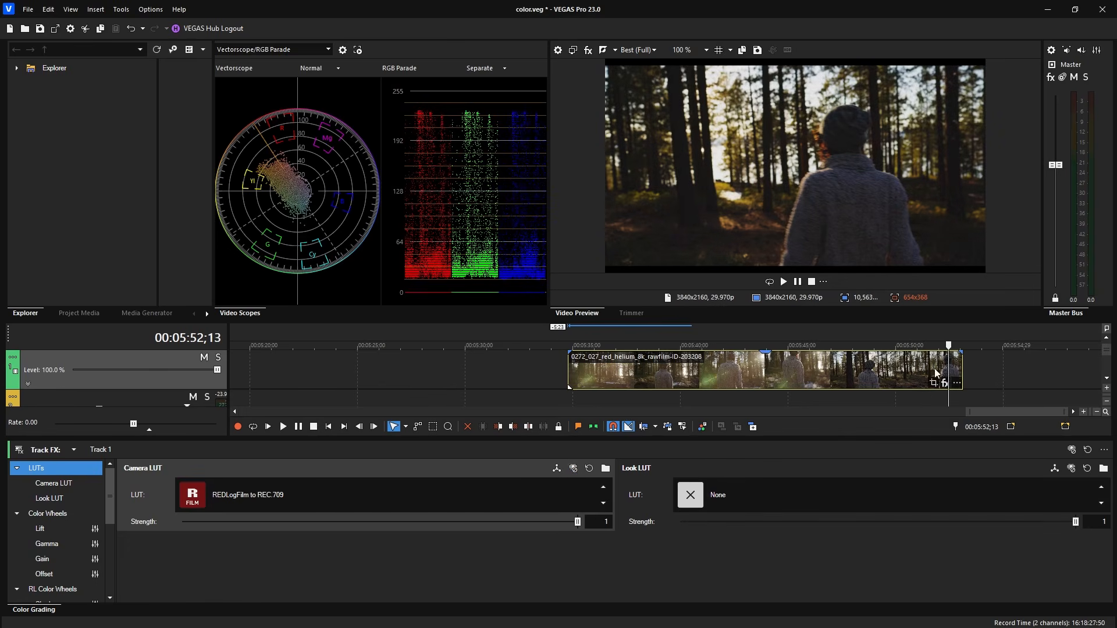
# Move the playhead to 00:05:36;03 and toggle the camera LUT's bypass repeatedly to compare the backlit shot with and without it.
pyautogui.click(596, 369)
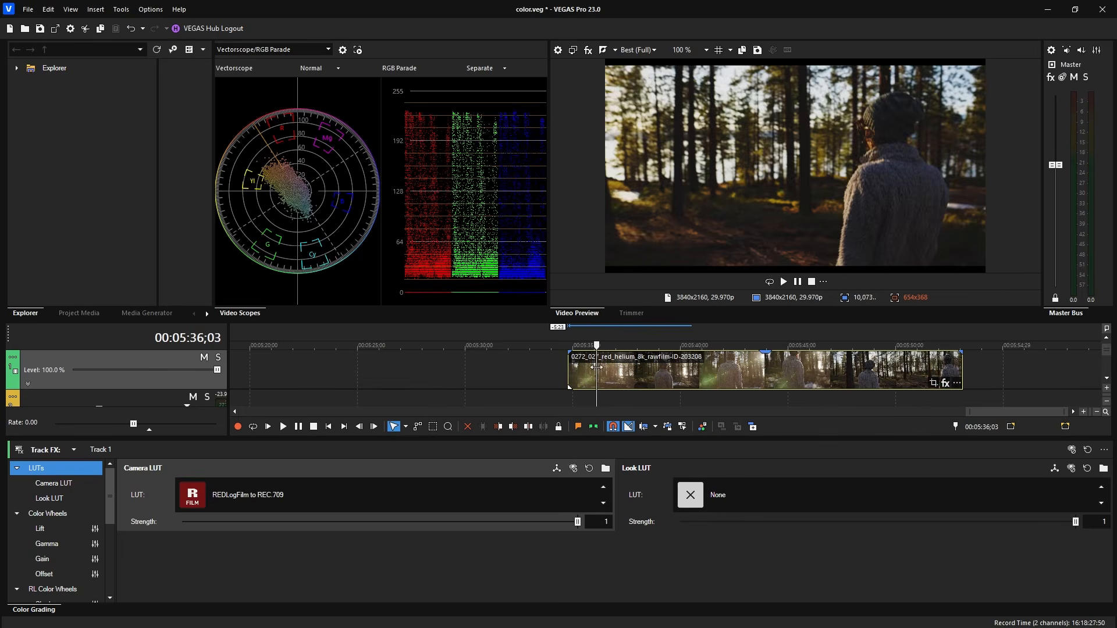
pyautogui.click(573, 469)
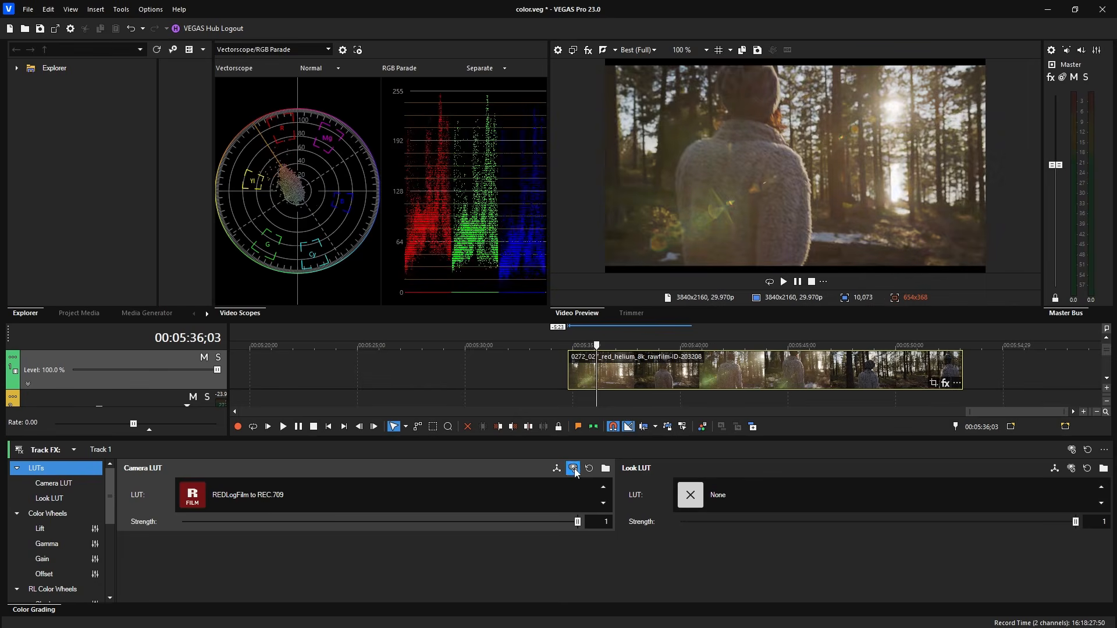
pyautogui.click(574, 470)
pyautogui.click(575, 469)
pyautogui.click(574, 469)
pyautogui.click(574, 469)
pyautogui.click(573, 469)
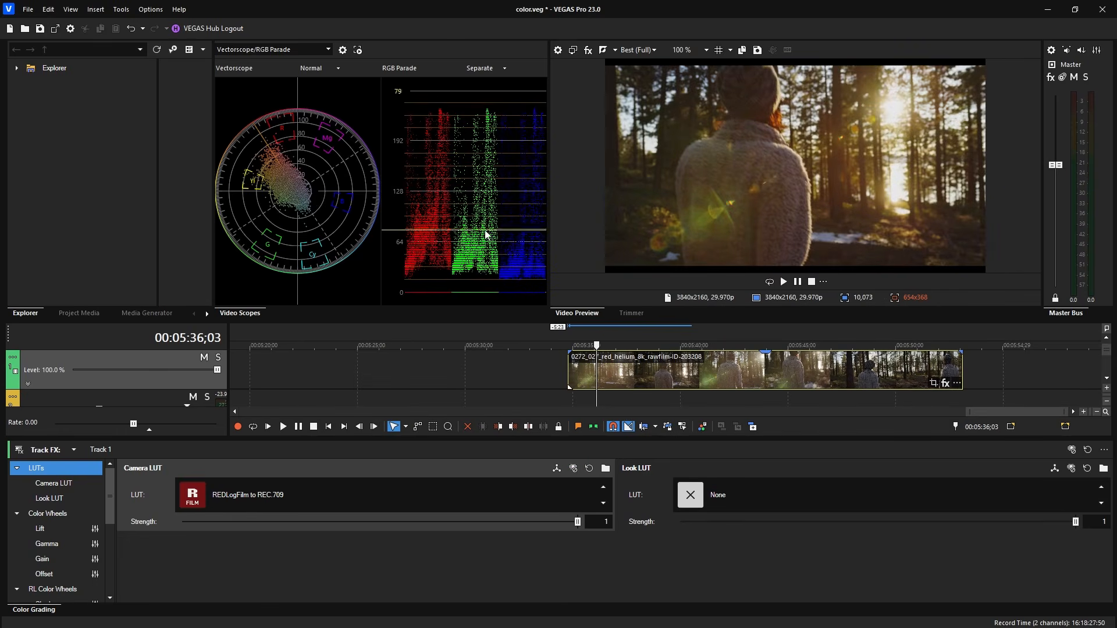
# Switch the video scopes to the Waveform view and check luminance while bypassing the camera LUT and varying its strength, ending at 1.000.
pyautogui.click(328, 51)
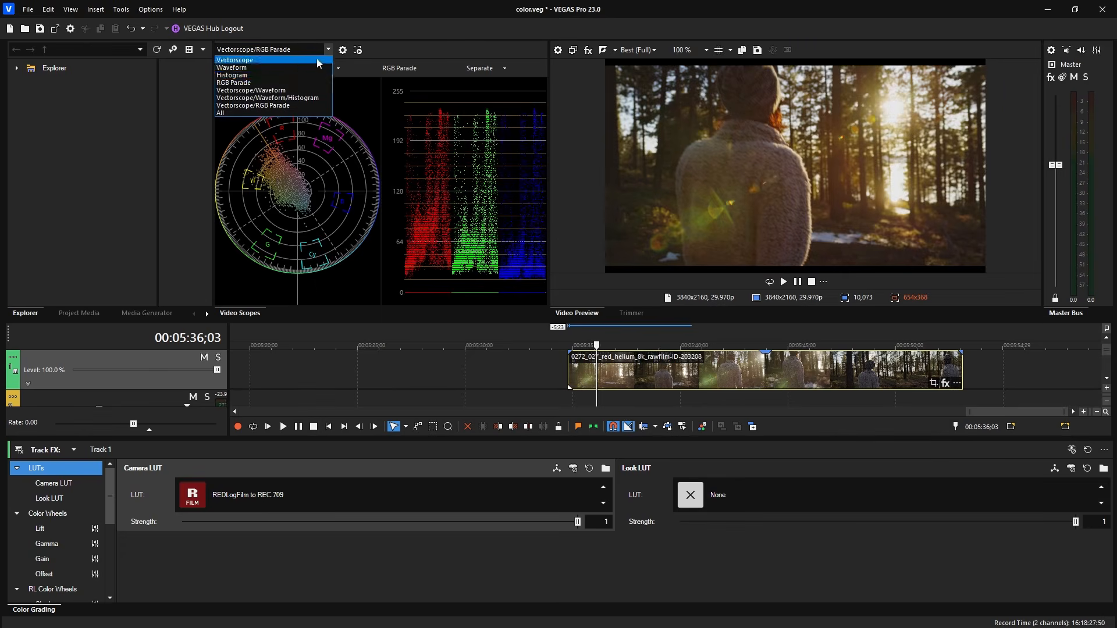
pyautogui.click(274, 67)
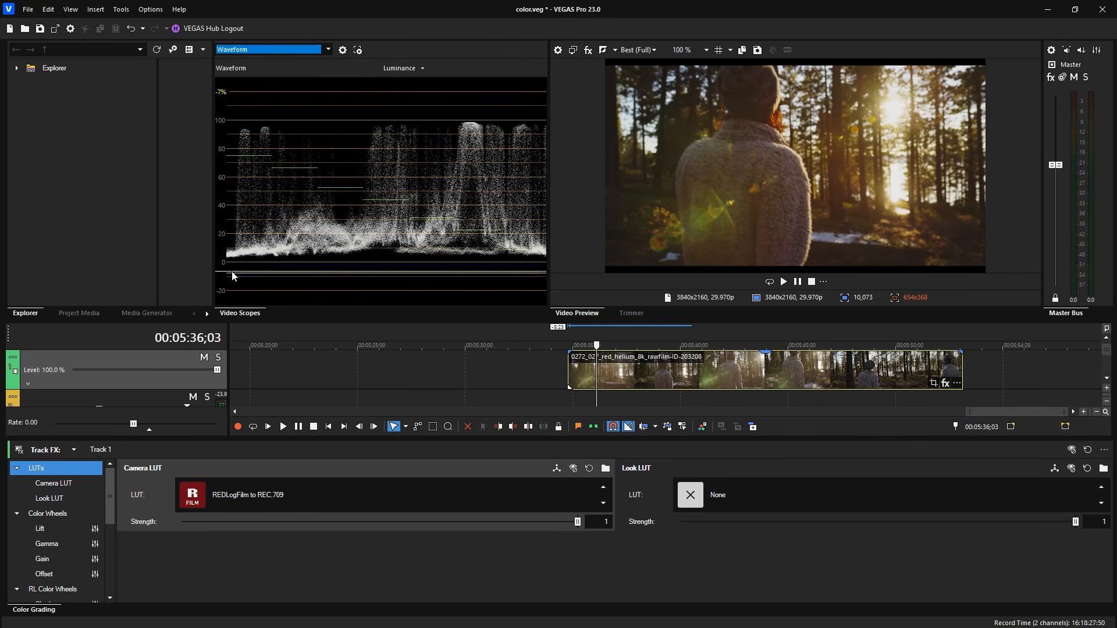
pyautogui.click(573, 468)
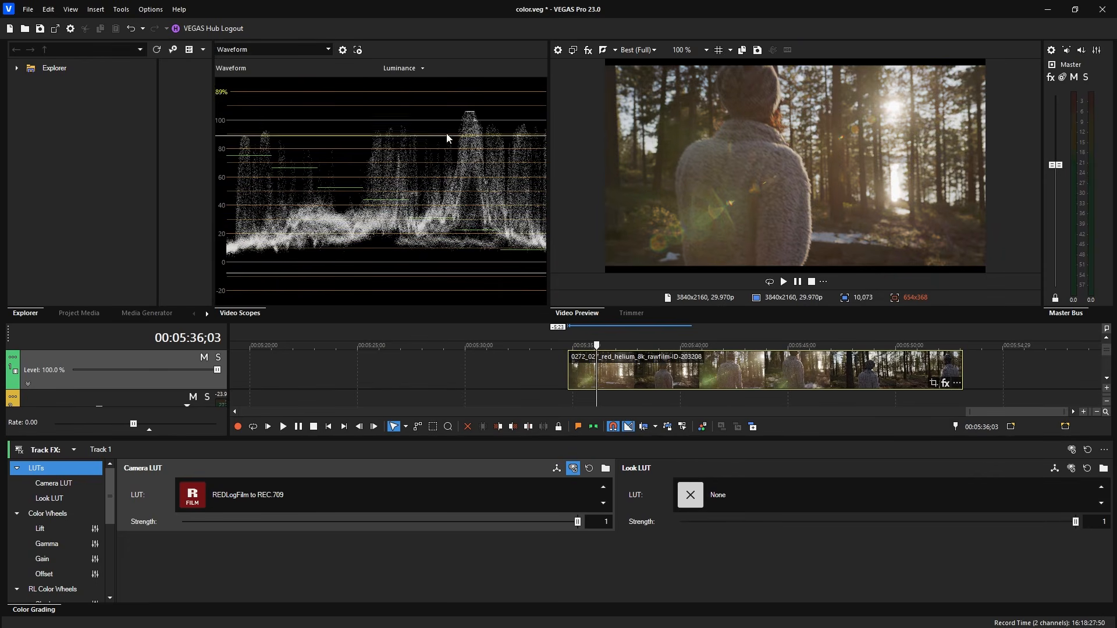
pyautogui.click(575, 468)
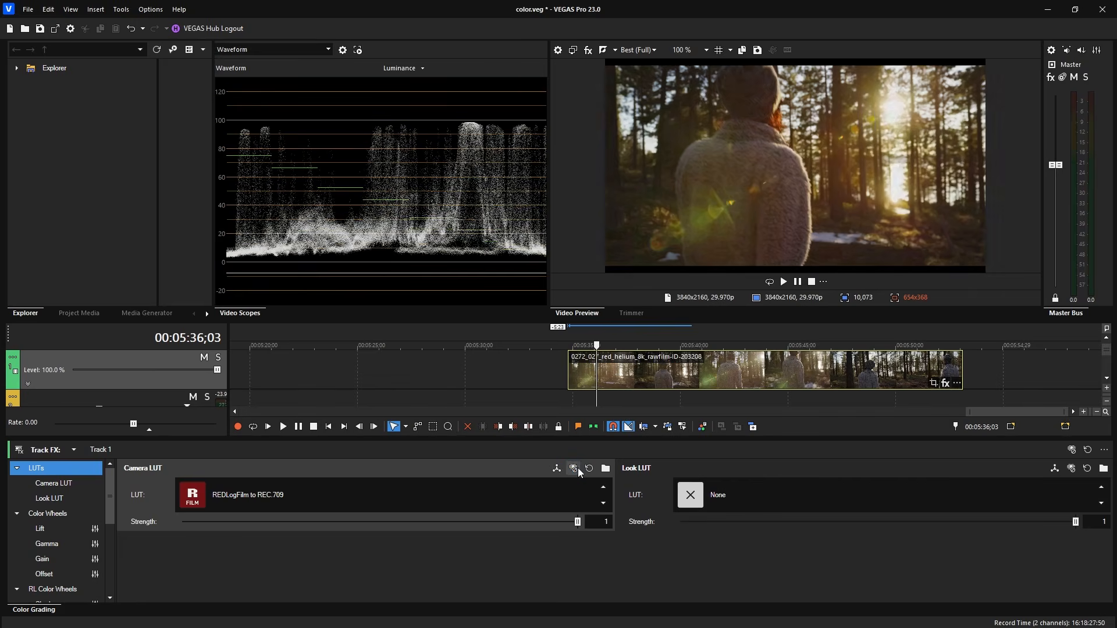
pyautogui.click(578, 469)
pyautogui.moveTo(578, 522); pyautogui.dragTo(624, 519)
# Move the playhead to 00:05:49;11 and open the Curves section of the color grading settings.
pyautogui.click(869, 377)
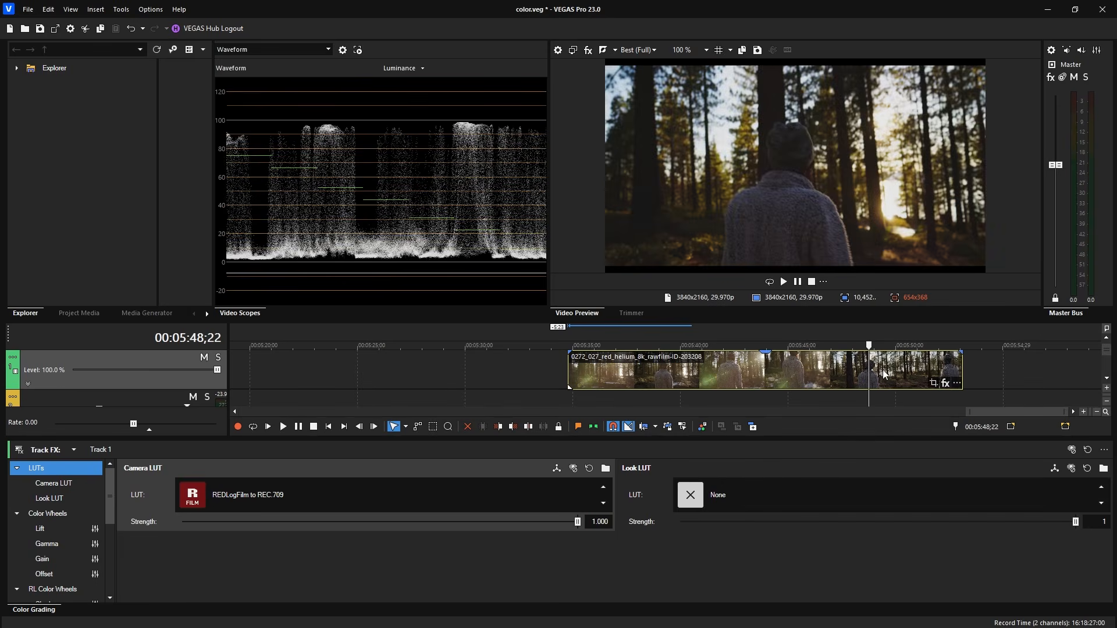
pyautogui.click(882, 372)
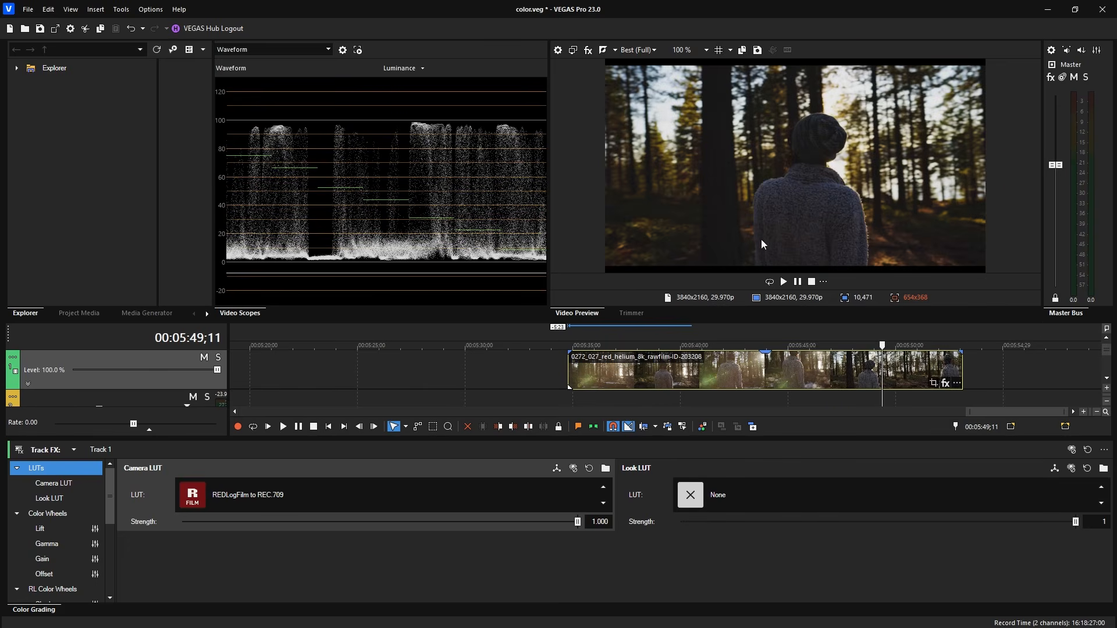
pyautogui.moveTo(110, 491); pyautogui.dragTo(109, 560)
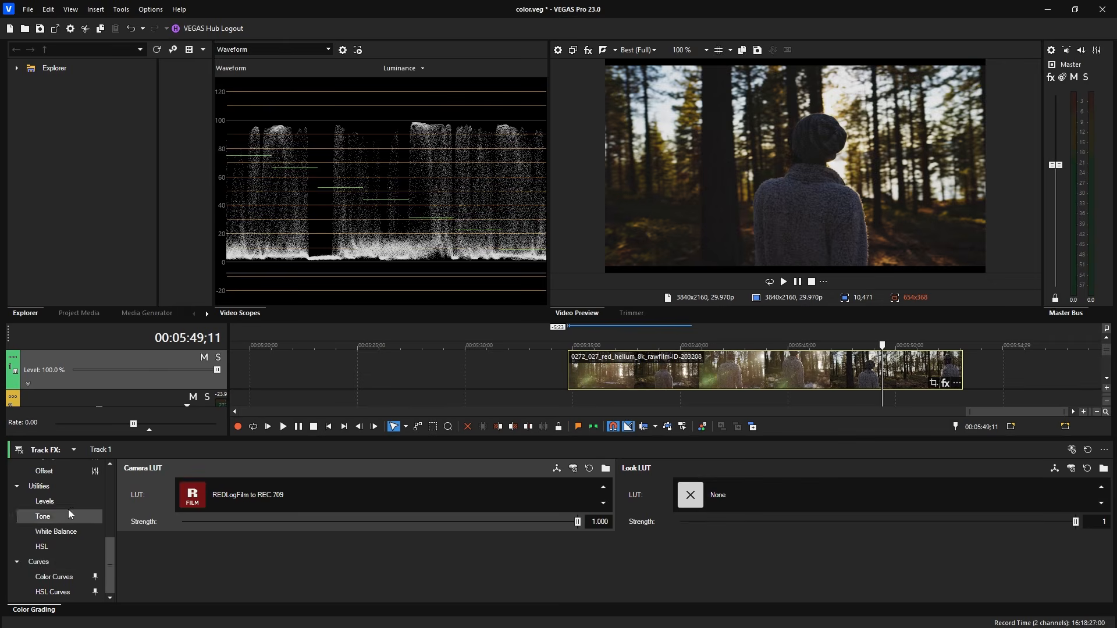
pyautogui.click(47, 561)
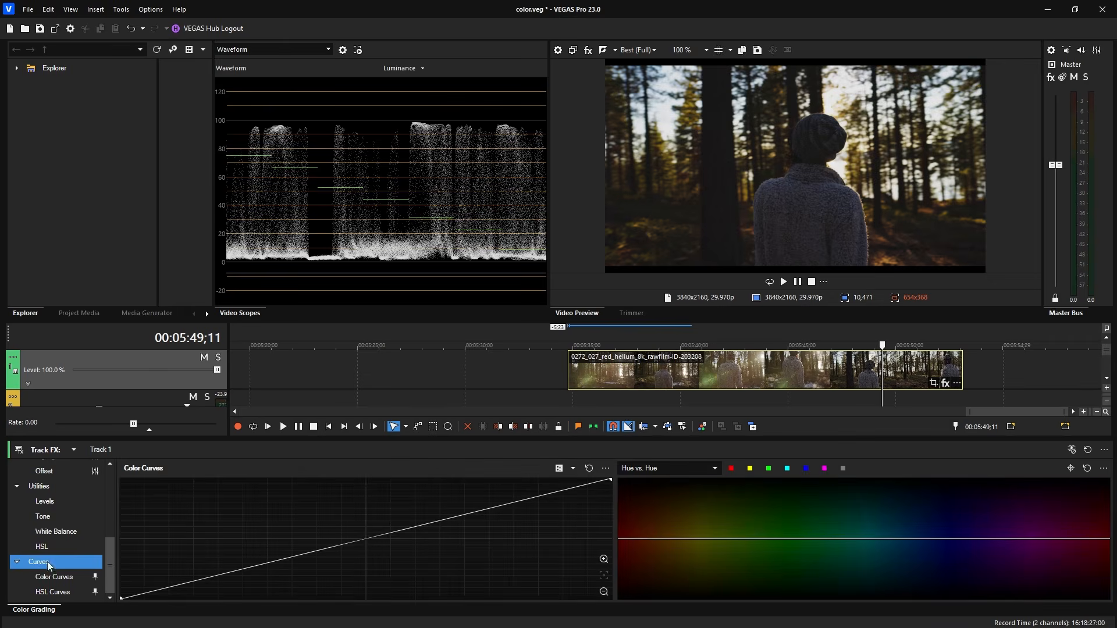
pyautogui.click(365, 539)
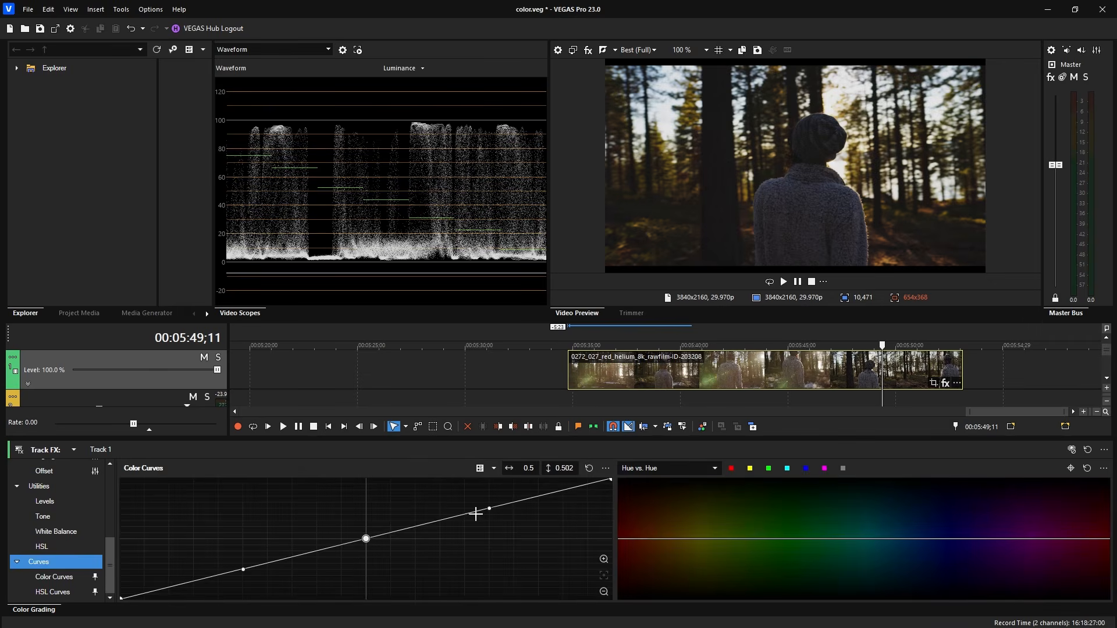
pyautogui.moveTo(489, 509)
pyautogui.mouseDown()
pyautogui.moveTo(486, 536)
pyautogui.moveTo(481, 508)
pyautogui.mouseUp()
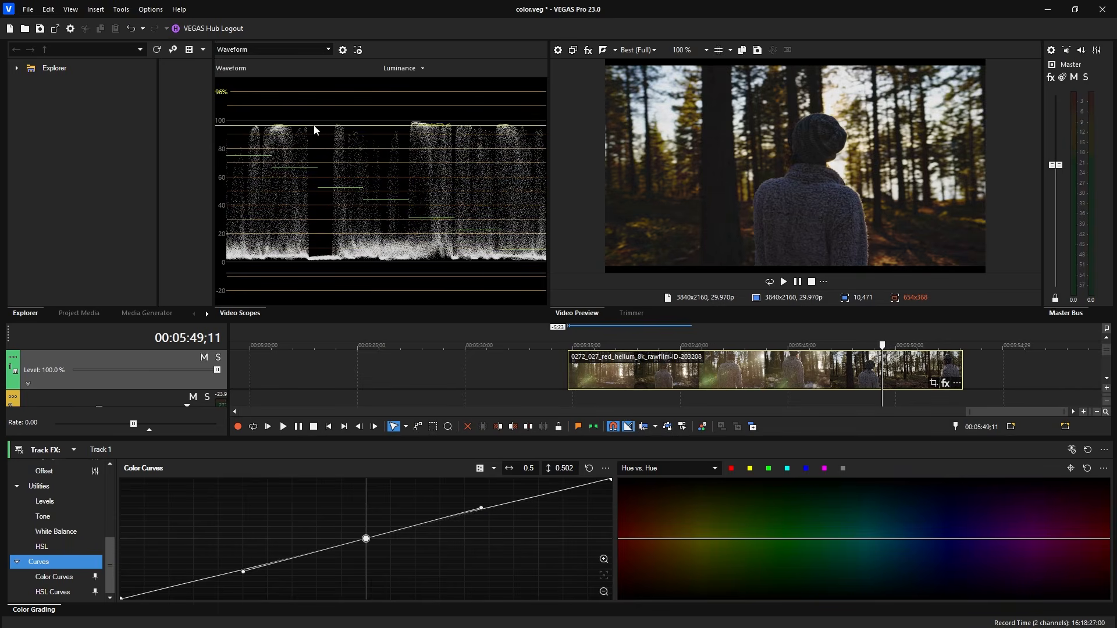
pyautogui.moveTo(481, 508)
pyautogui.mouseDown()
pyautogui.moveTo(477, 552)
pyautogui.moveTo(473, 510)
pyautogui.mouseUp()
pyautogui.click(387, 531)
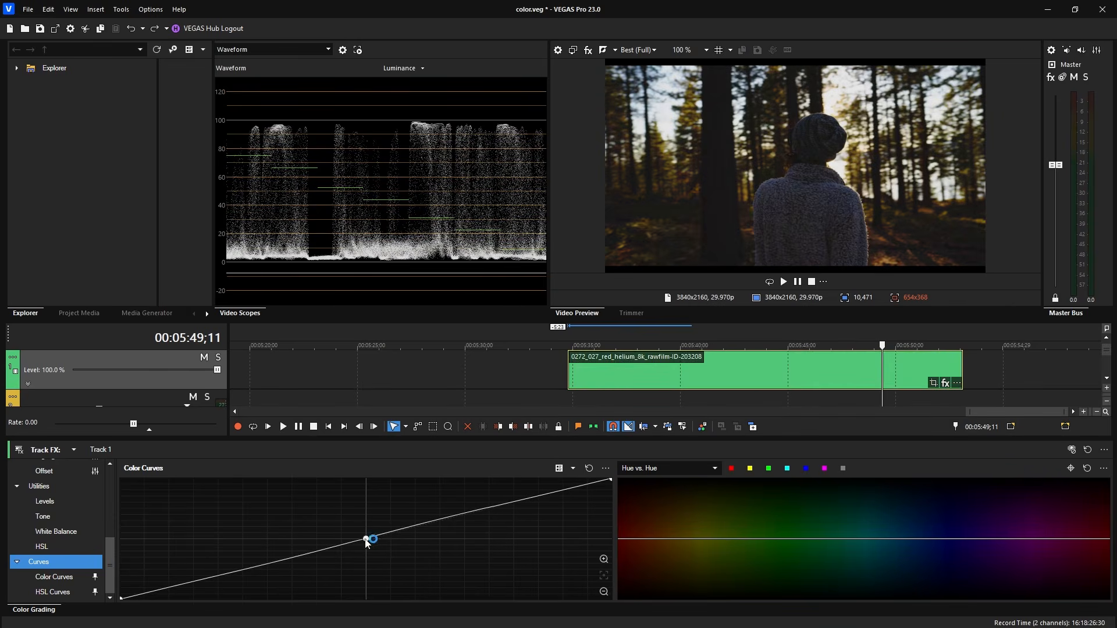
pyautogui.hotkey('ctrl', 'z')
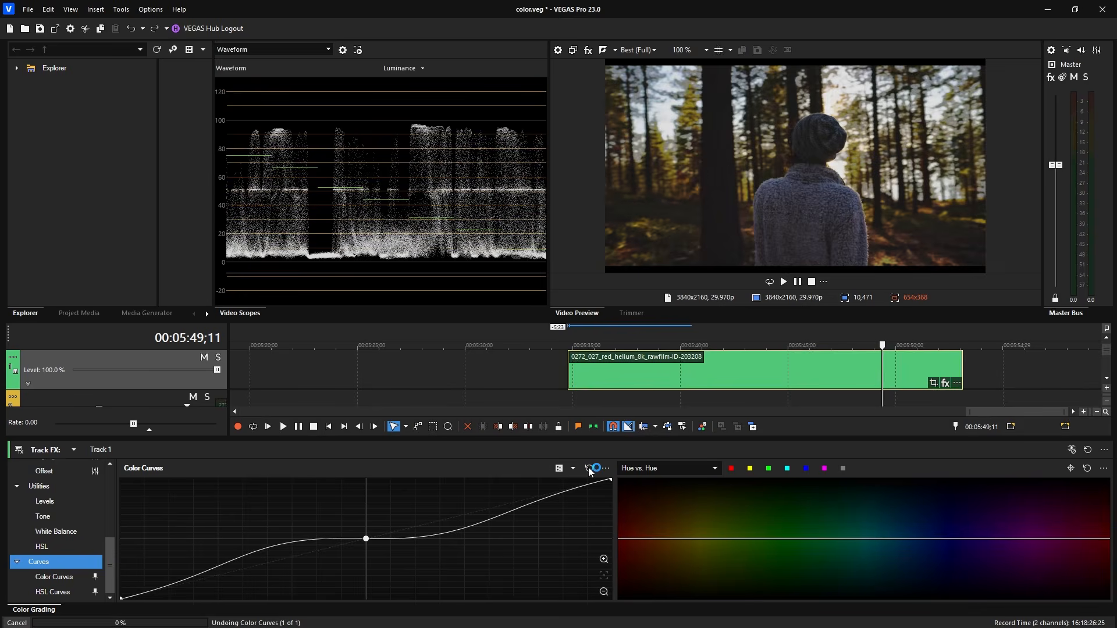
pyautogui.click(589, 469)
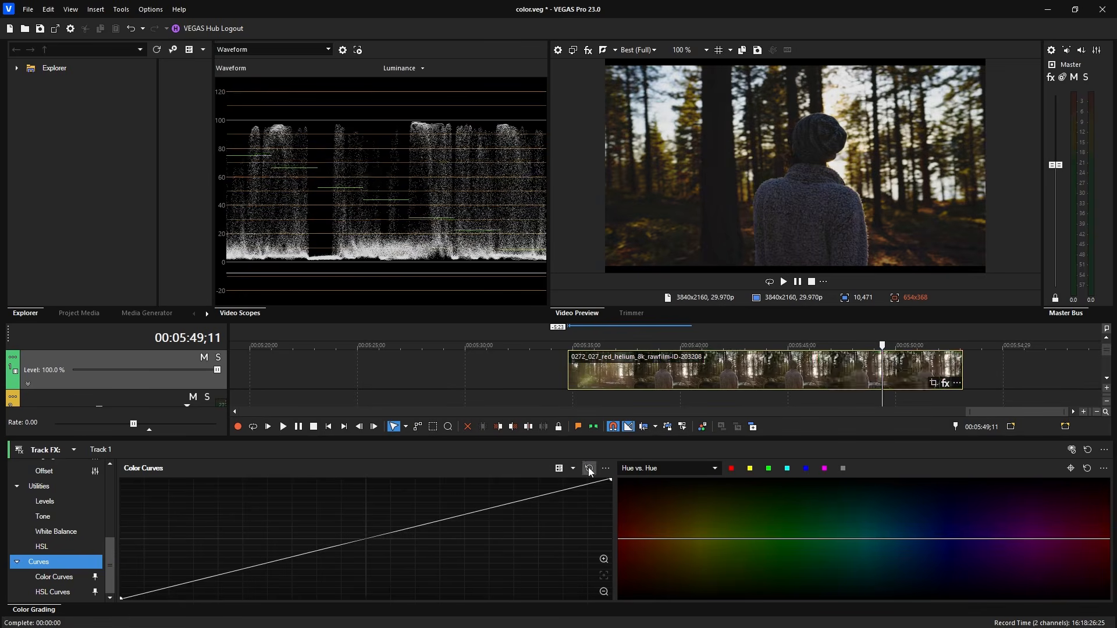
# Add a point near the middle of the color curve, flatten its handles, and move it to 0.66 horizontally and 0.656 vertically.
pyautogui.click(363, 539)
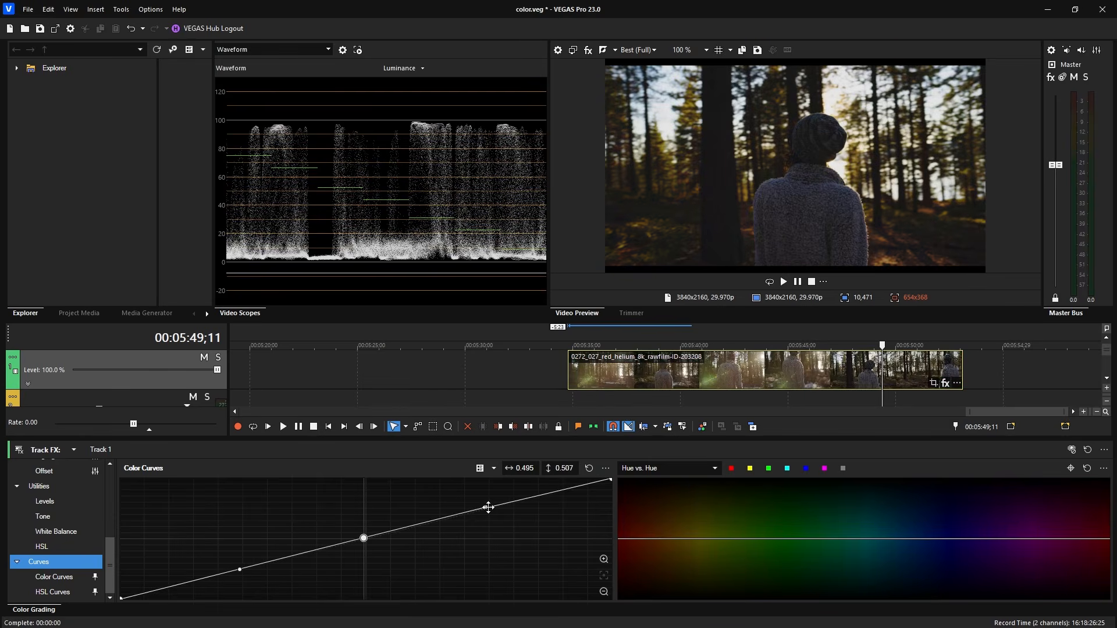
pyautogui.moveTo(484, 504)
pyautogui.mouseDown()
pyautogui.moveTo(488, 539)
pyautogui.moveTo(481, 496)
pyautogui.moveTo(416, 506)
pyautogui.moveTo(452, 499)
pyautogui.moveTo(414, 522)
pyautogui.moveTo(407, 549)
pyautogui.moveTo(449, 599)
pyautogui.moveTo(474, 596)
pyautogui.moveTo(428, 622)
pyautogui.moveTo(456, 604)
pyautogui.moveTo(472, 539)
pyautogui.moveTo(460, 516)
pyautogui.moveTo(437, 517)
pyautogui.moveTo(437, 504)
pyautogui.moveTo(533, 499)
pyautogui.moveTo(529, 467)
pyautogui.moveTo(519, 469)
pyautogui.moveTo(526, 531)
pyautogui.moveTo(506, 522)
pyautogui.moveTo(507, 536)
pyautogui.moveTo(506, 517)
pyautogui.moveTo(505, 530)
pyautogui.moveTo(490, 522)
pyautogui.mouseUp()
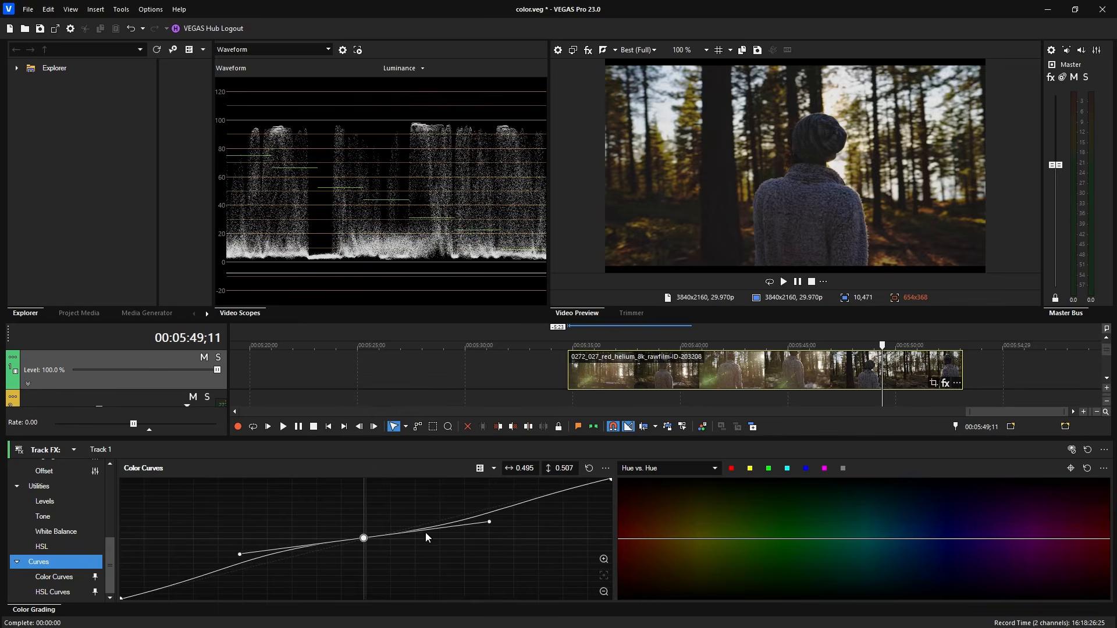
pyautogui.moveTo(361, 539); pyautogui.dragTo(444, 519)
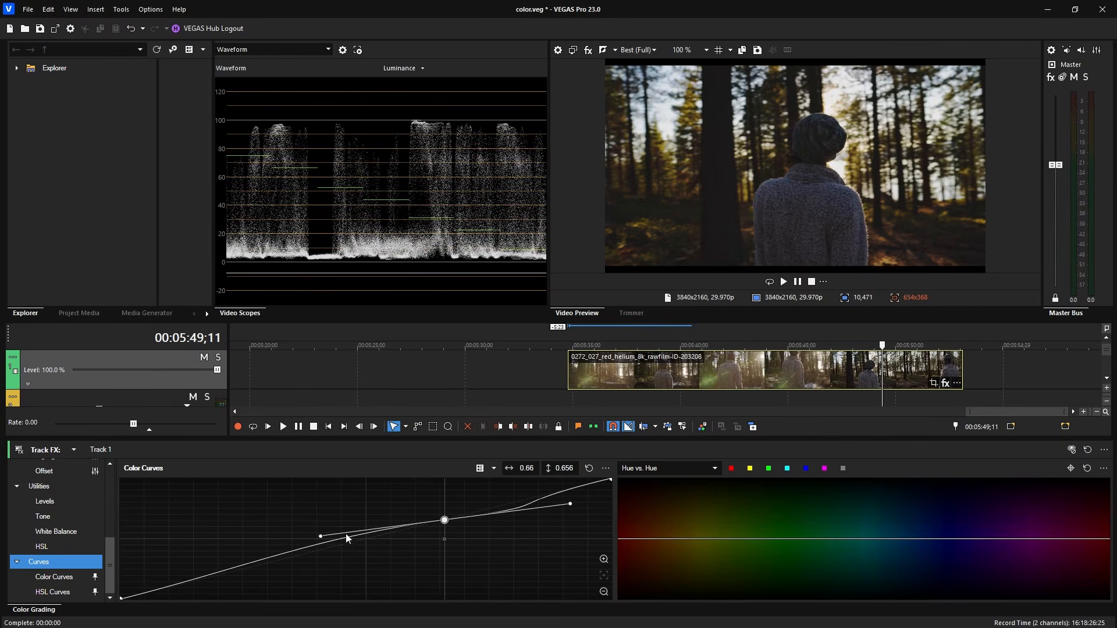
pyautogui.moveTo(320, 535)
pyautogui.mouseDown()
pyautogui.moveTo(318, 524)
pyautogui.moveTo(320, 535)
pyautogui.mouseUp()
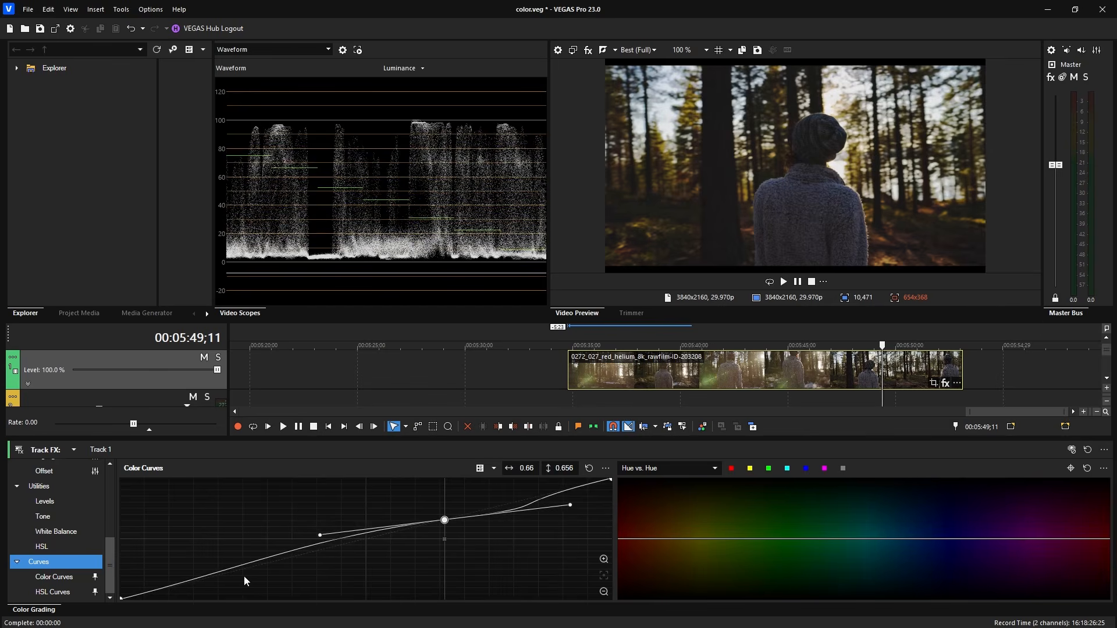
# Adjust the curve's highlight handles, shorten the point's upper handle, and reposition the point to 0.429 horizontally and 0.498 vertically.
pyautogui.moveTo(570, 505); pyautogui.dragTo(617, 471)
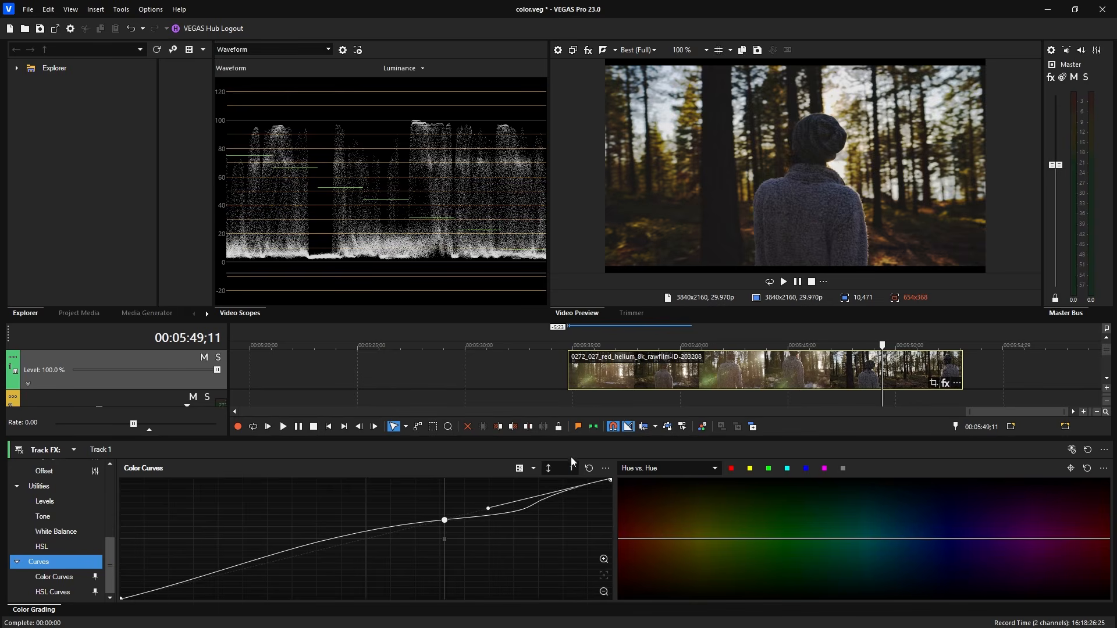
pyautogui.click(451, 522)
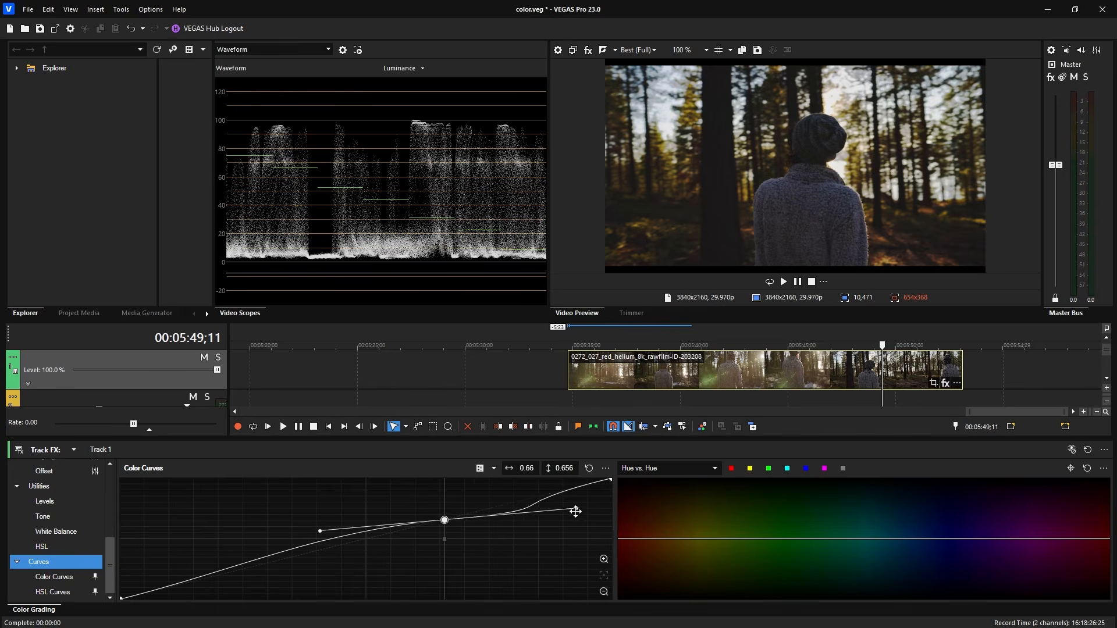
pyautogui.moveTo(576, 507); pyautogui.dragTo(540, 506)
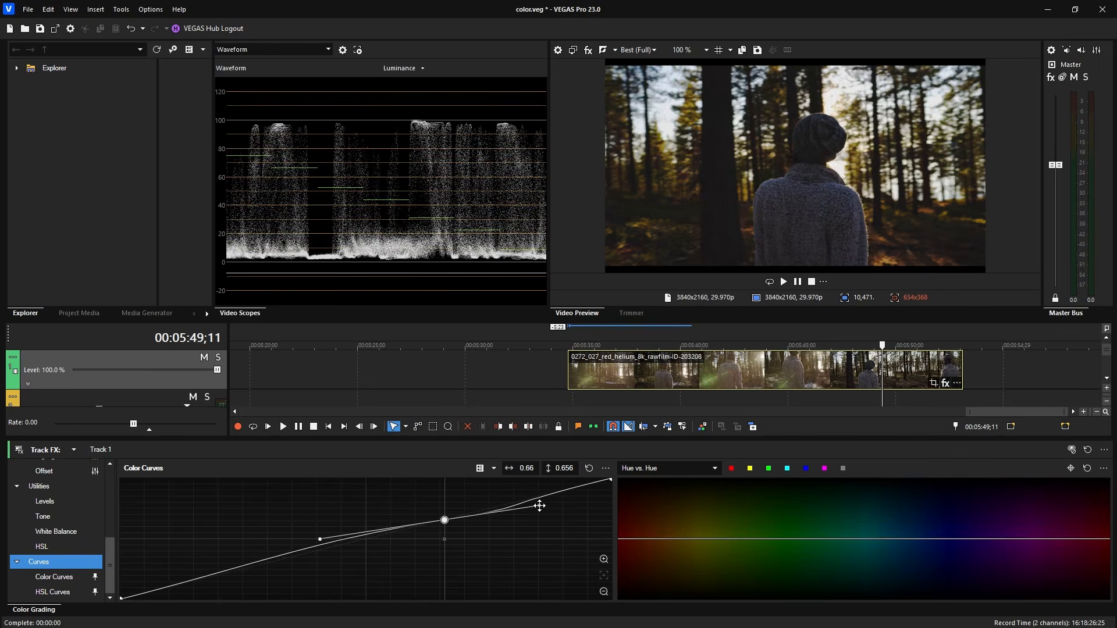
pyautogui.moveTo(435, 519); pyautogui.dragTo(363, 551)
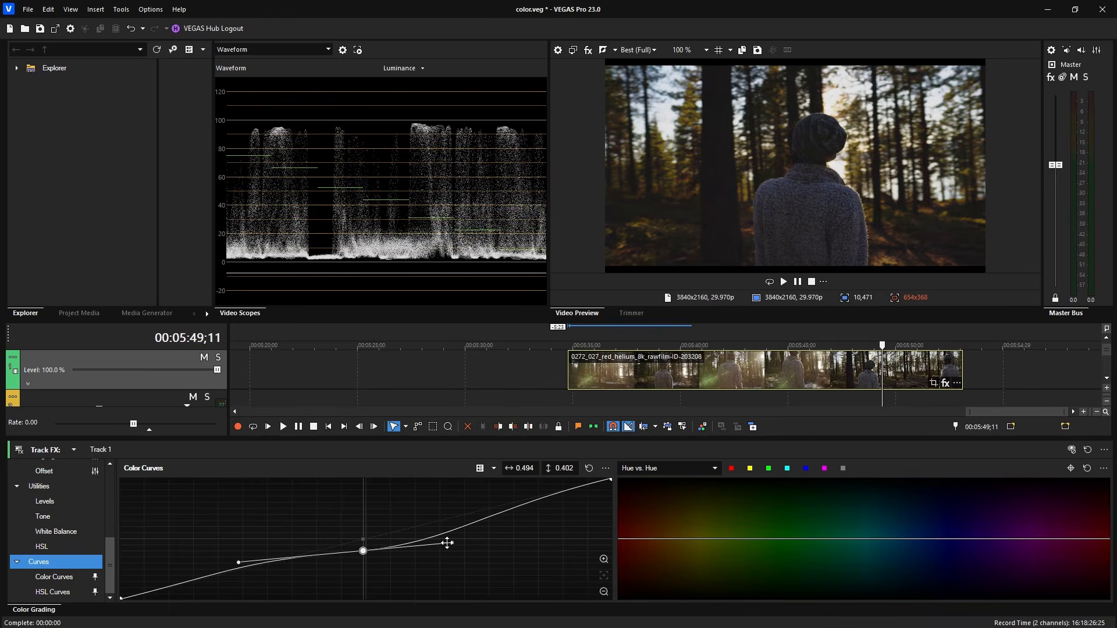
pyautogui.moveTo(365, 556); pyautogui.dragTo(331, 540)
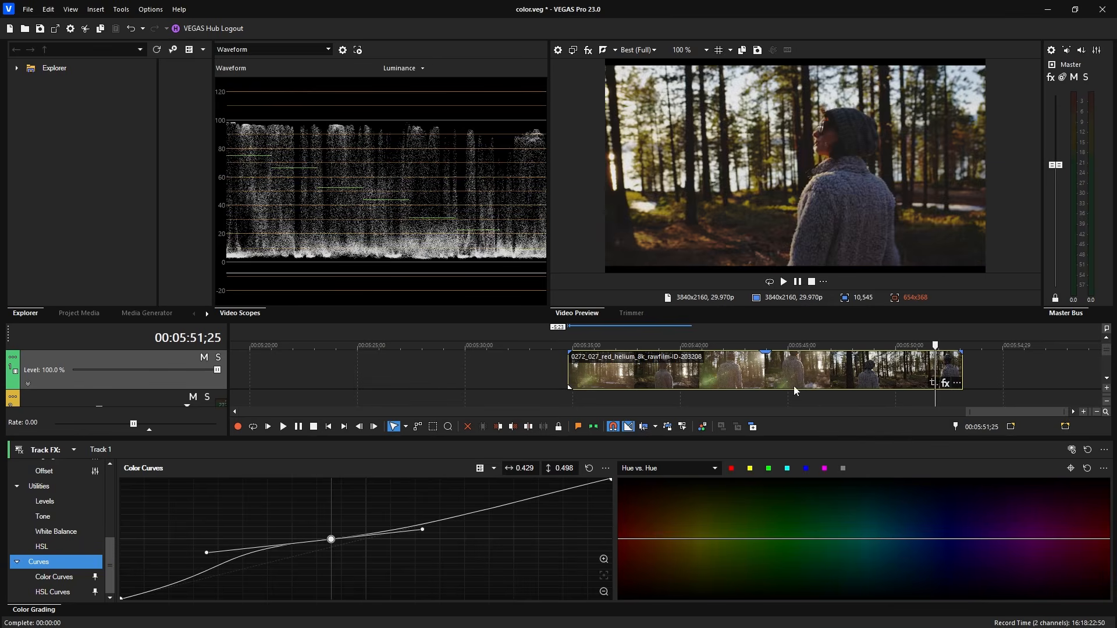
# Toggle the bypass of Track 1's entire color grading to compare the original and graded forest shot.
pyautogui.click(1072, 450)
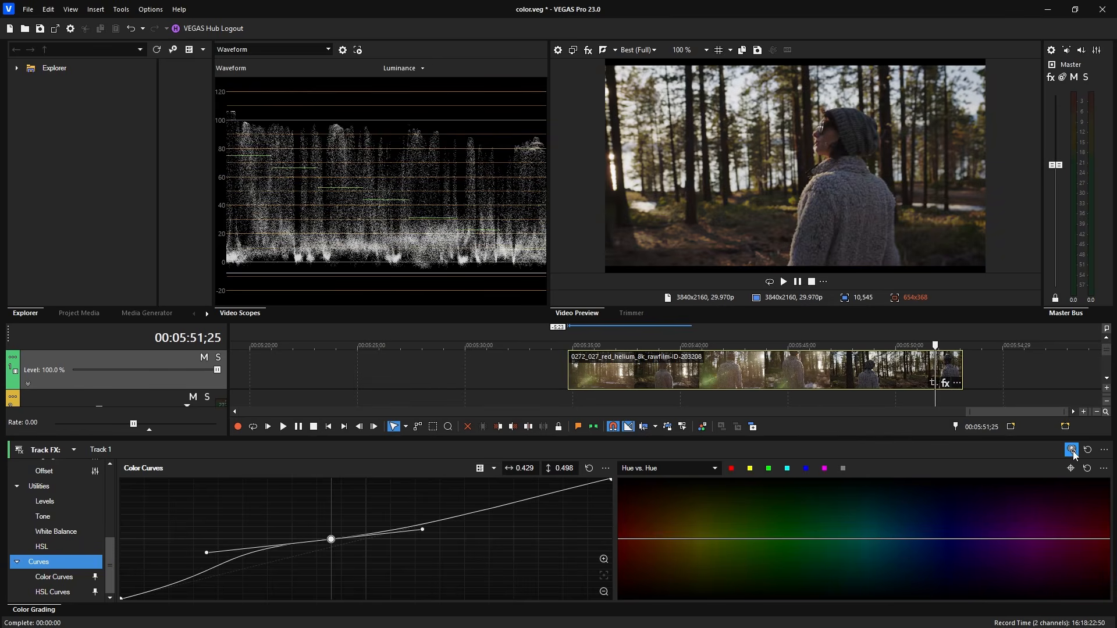
pyautogui.click(1072, 451)
pyautogui.click(1073, 451)
pyautogui.click(1074, 453)
pyautogui.click(1074, 453)
pyautogui.click(1074, 453)
pyautogui.click(1074, 453)
pyautogui.click(1074, 453)
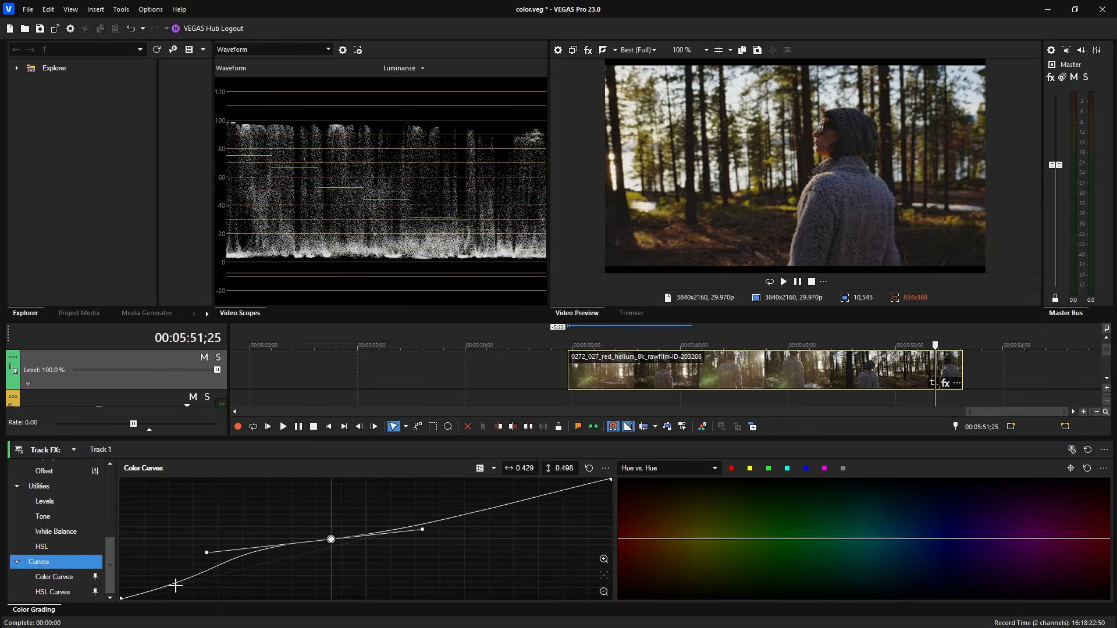
# Extend the curve point's lower handle toward the shadows to lift the dark tones, and compare the result with the grading bypassed.
pyautogui.moveTo(208, 552); pyautogui.dragTo(150, 550)
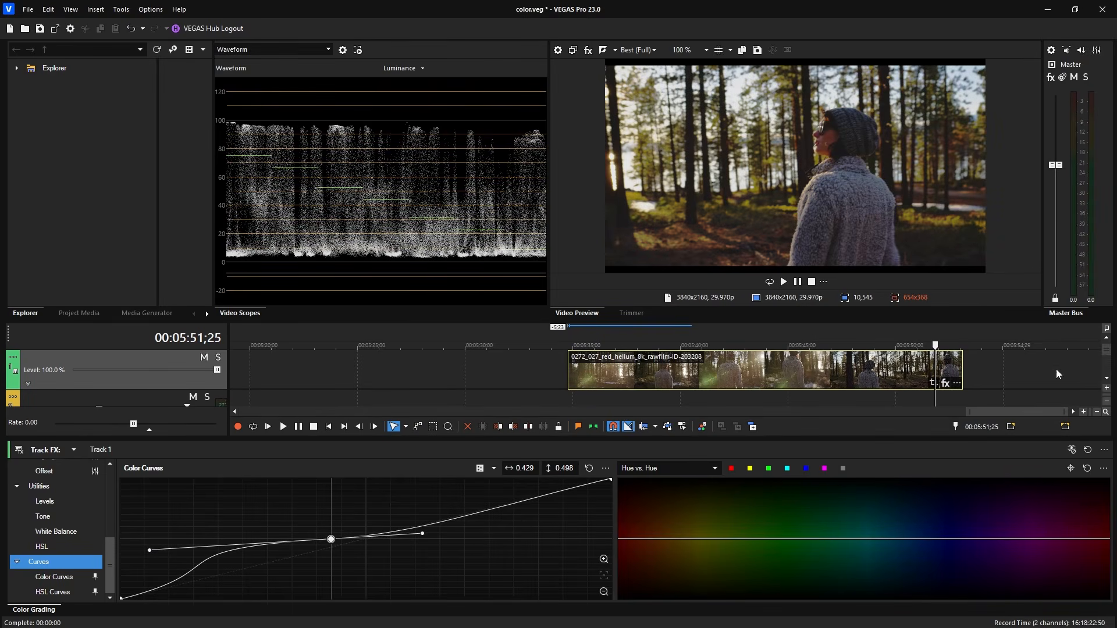
pyautogui.click(1072, 450)
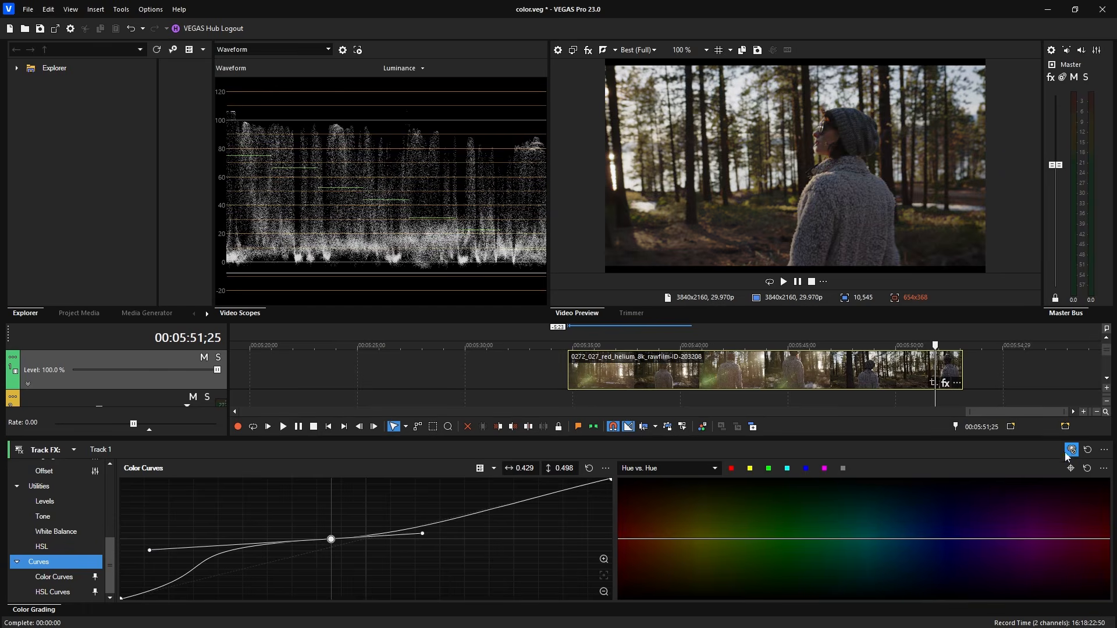
pyautogui.click(1072, 449)
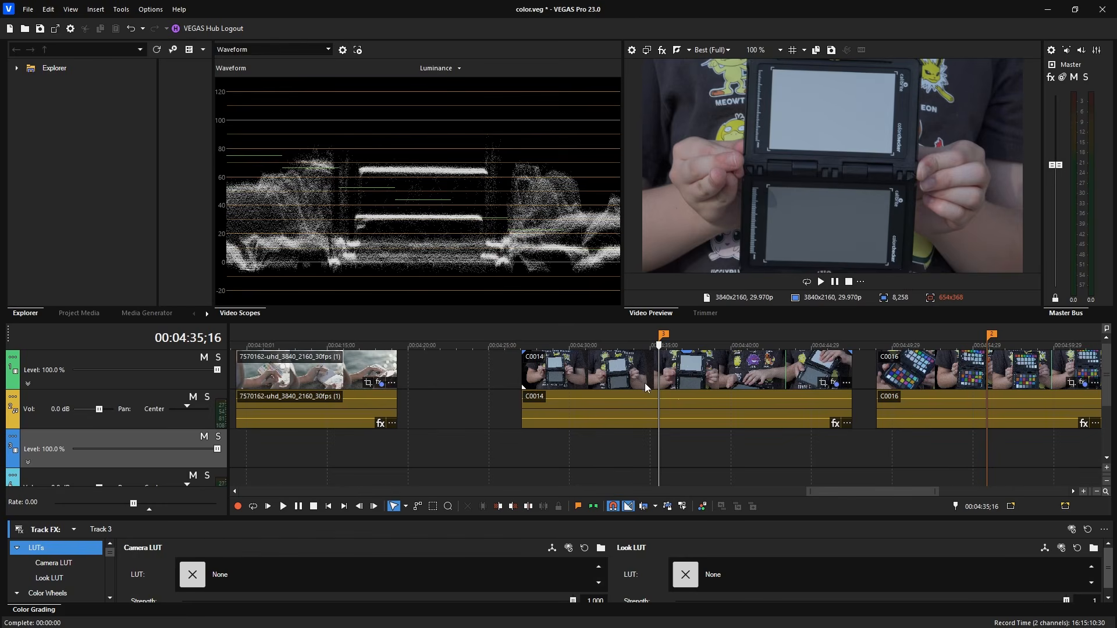
# Review clip C0010 at 00:00:49;06 and color checker clip C0011 at 00:02:22;10 on Track 3, and return to C0014 and C0016.
pyautogui.scroll(-8, 645, 383)
pyautogui.moveTo(704, 491); pyautogui.dragTo(533, 491)
pyautogui.click(525, 456)
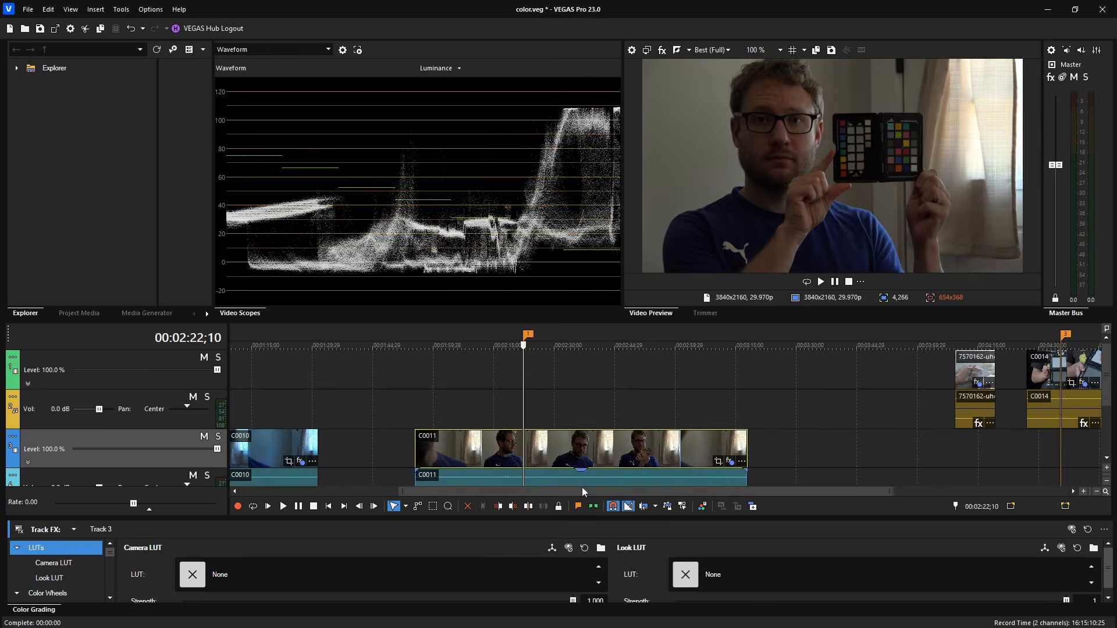
pyautogui.moveTo(619, 491); pyautogui.dragTo(529, 490)
pyautogui.click(310, 451)
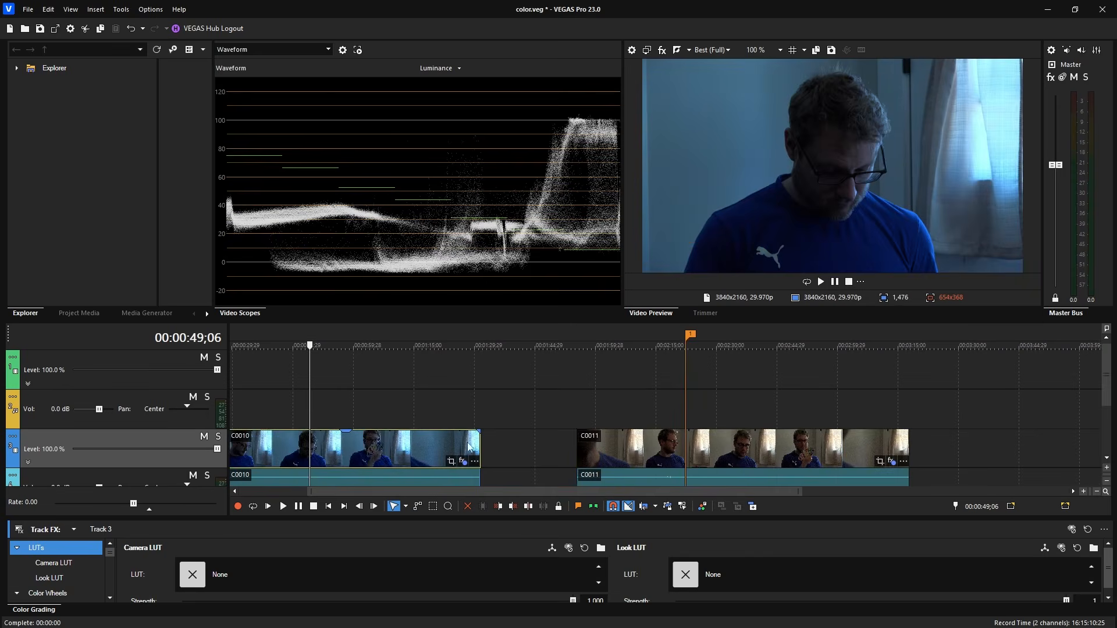
pyautogui.click(682, 454)
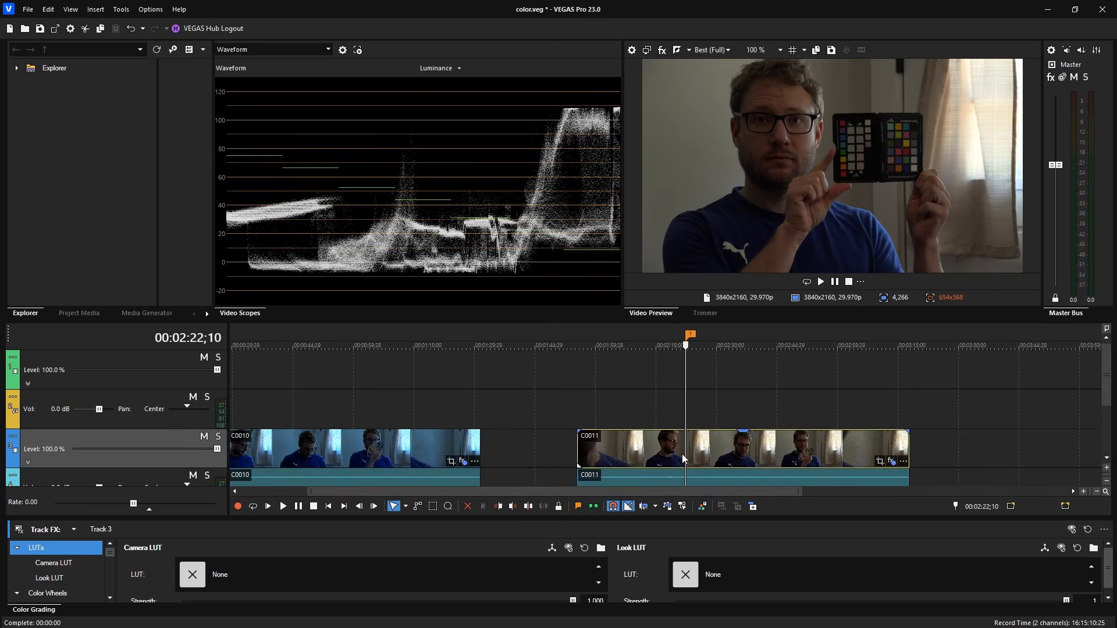
pyautogui.moveTo(679, 493); pyautogui.dragTo(847, 493)
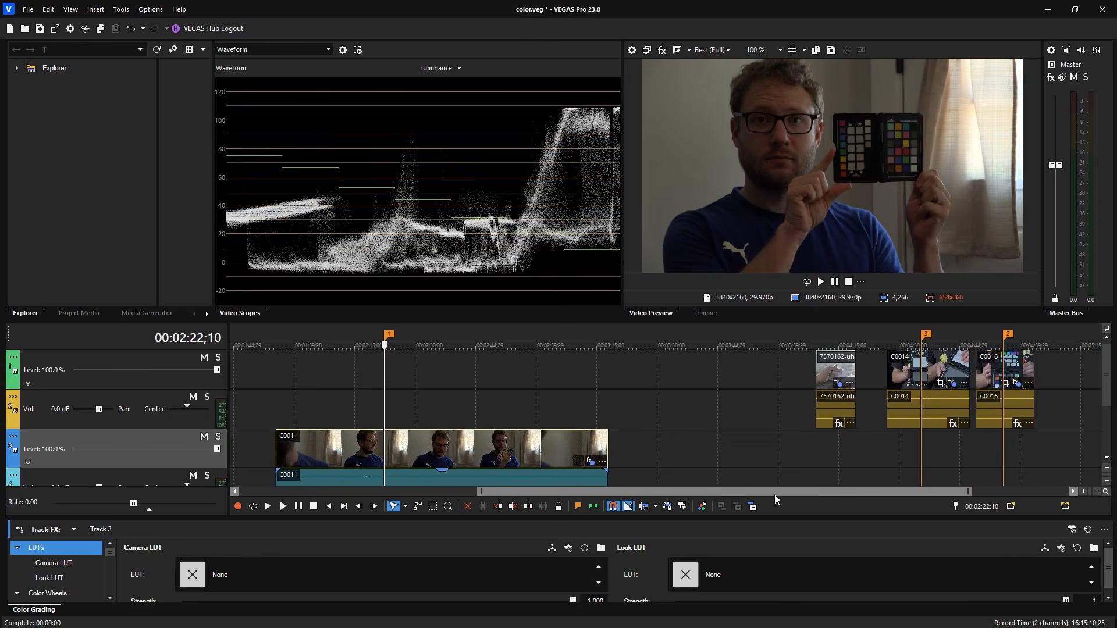
pyautogui.moveTo(683, 493); pyautogui.dragTo(854, 494)
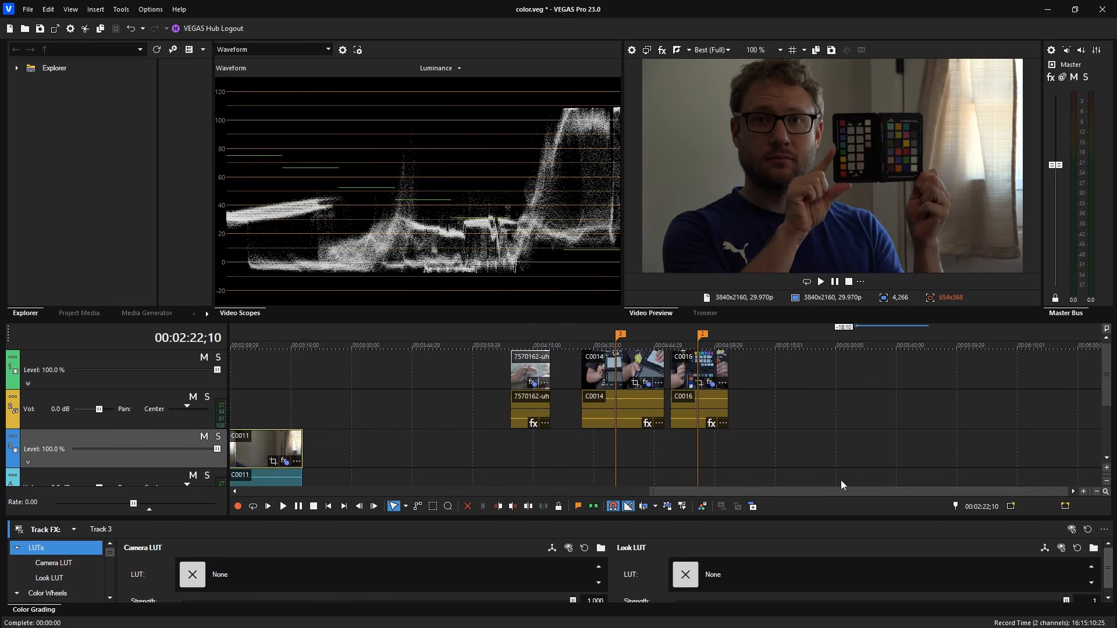
# Select clip C0014 at the gray card shot, open its event effects, and switch the video scope to Vectorscope.
pyautogui.click(619, 372)
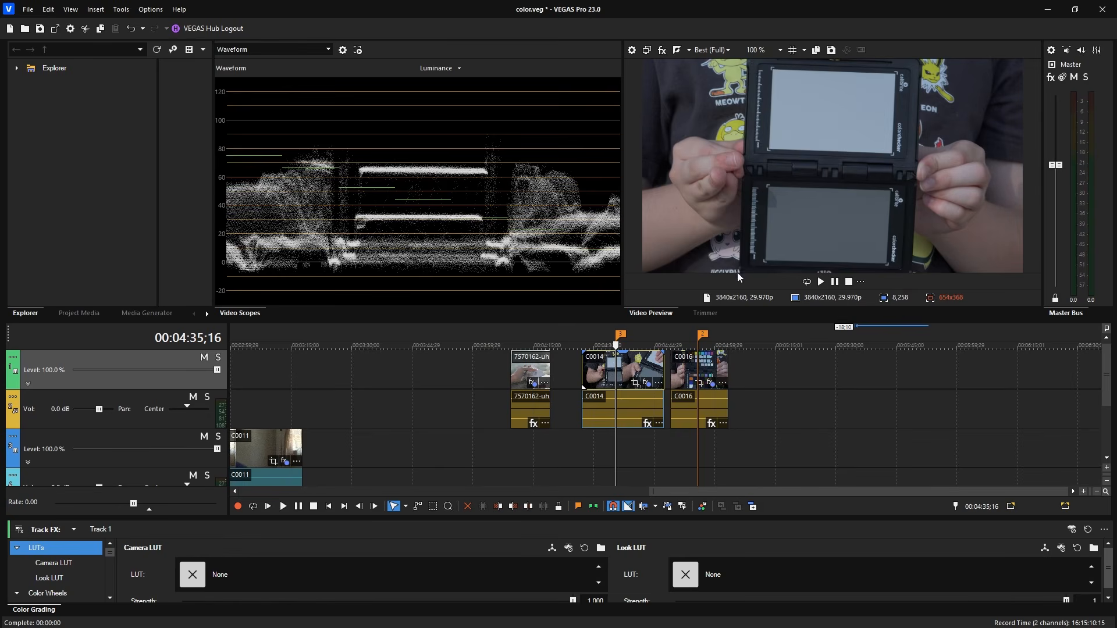
pyautogui.click(646, 383)
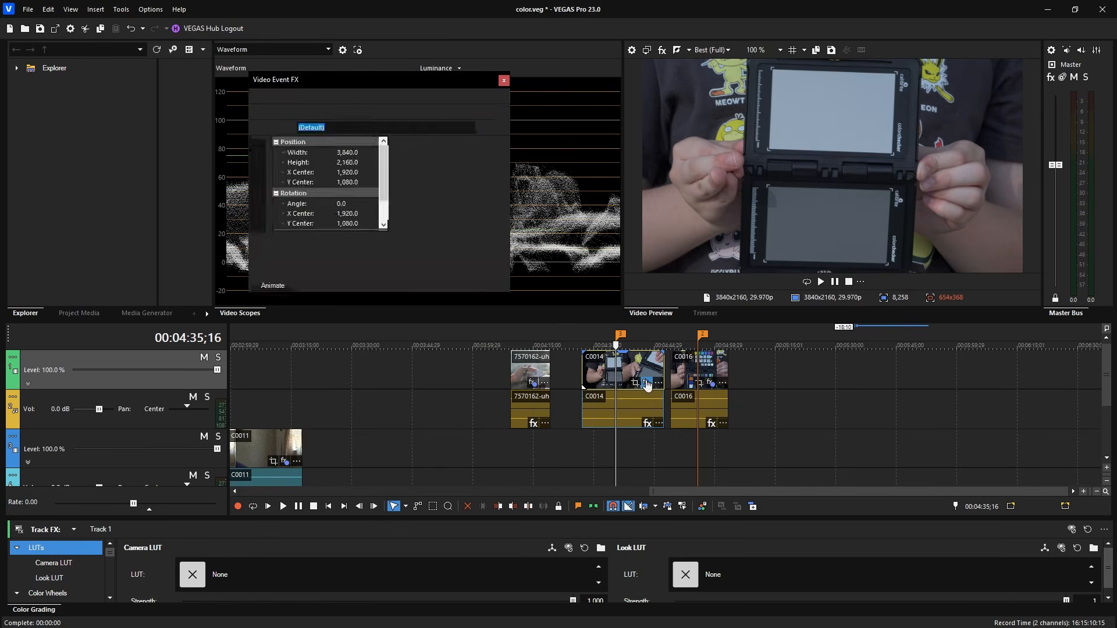
pyautogui.moveTo(402, 79); pyautogui.dragTo(497, 349)
pyautogui.click(280, 50)
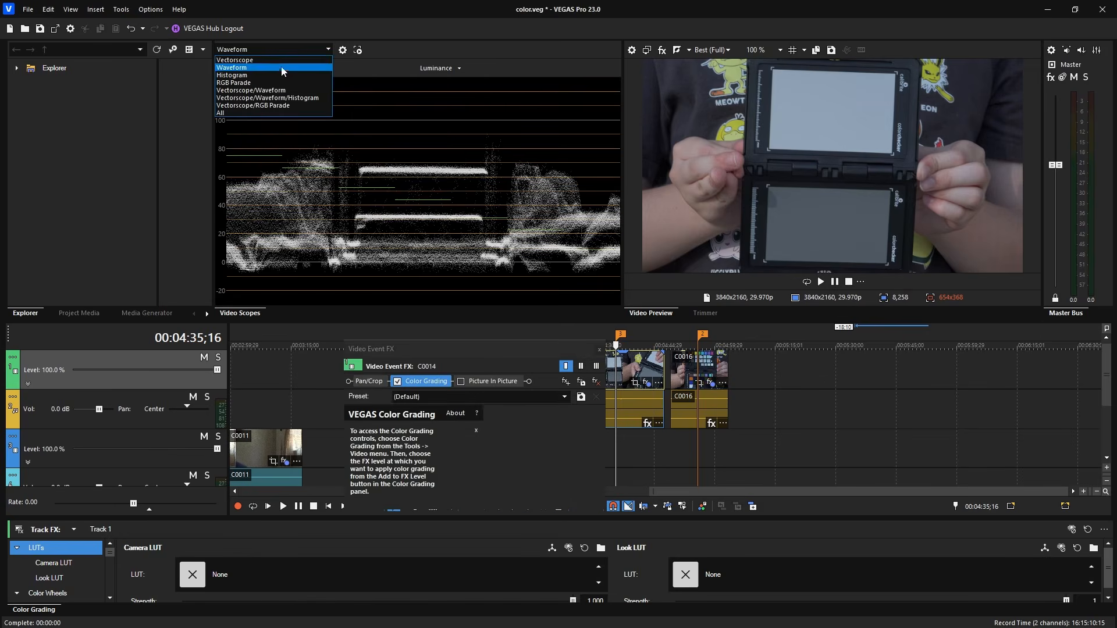
pyautogui.click(245, 60)
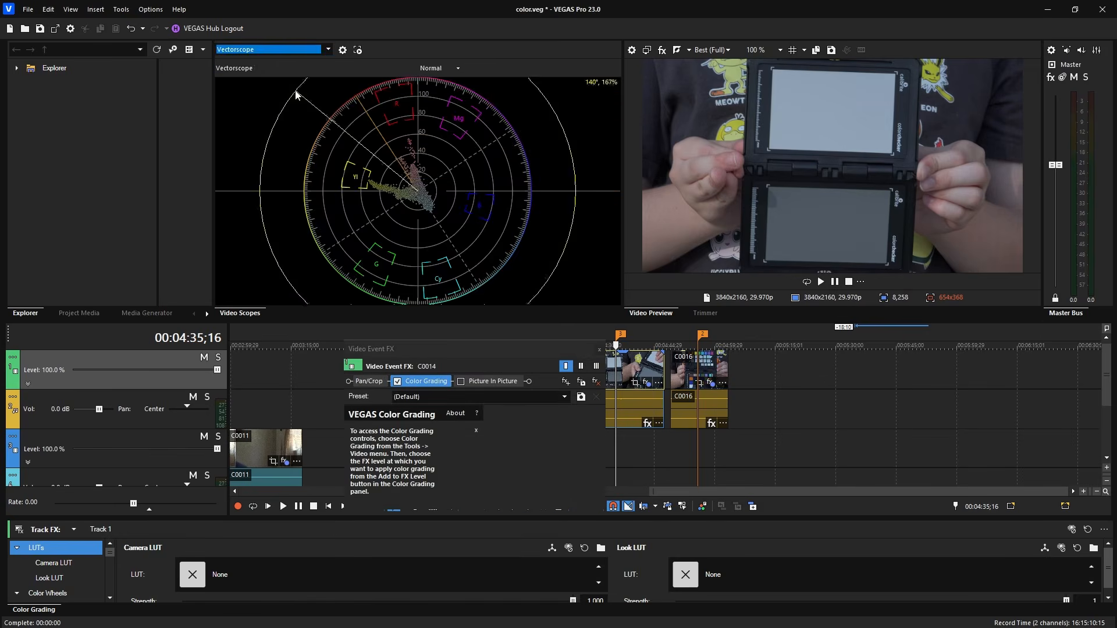
# Enable the Picture In Picture effect on C0014 to fill the preview with the gray card, keeping the vectorscope and preview uncovered.
pyautogui.moveTo(477, 348); pyautogui.dragTo(393, 193)
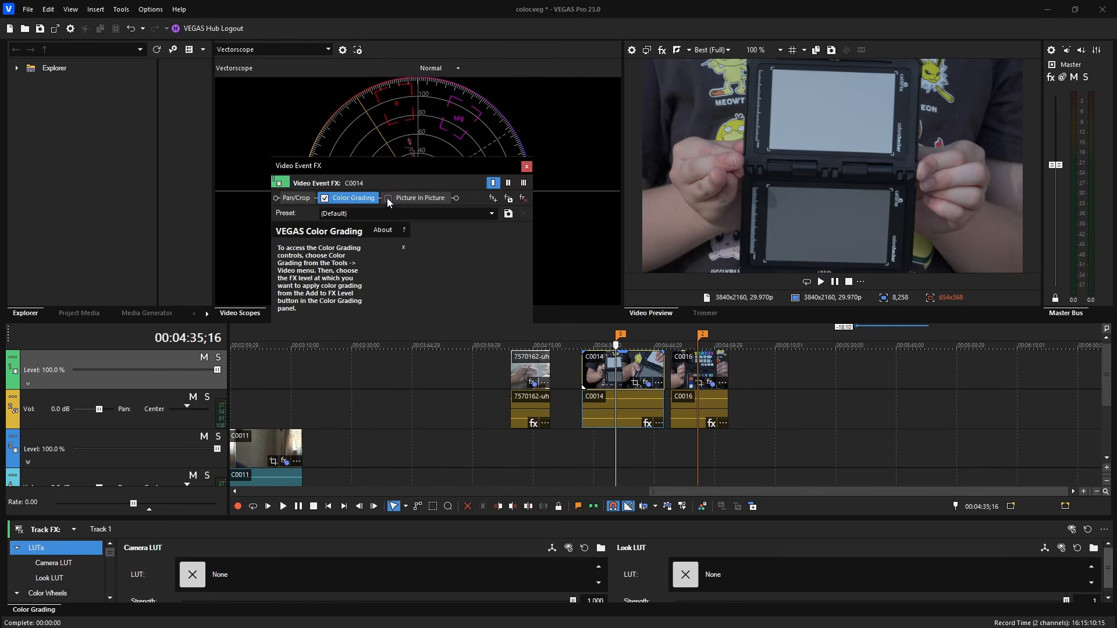
pyautogui.click(388, 198)
pyautogui.moveTo(453, 168)
pyautogui.mouseDown()
pyautogui.moveTo(488, 174)
pyautogui.moveTo(405, 294)
pyautogui.moveTo(186, 131)
pyautogui.moveTo(205, 163)
pyautogui.moveTo(189, 85)
pyautogui.moveTo(324, 142)
pyautogui.moveTo(644, 218)
pyautogui.mouseUp()
pyautogui.moveTo(768, 248); pyautogui.dragTo(1116, 340)
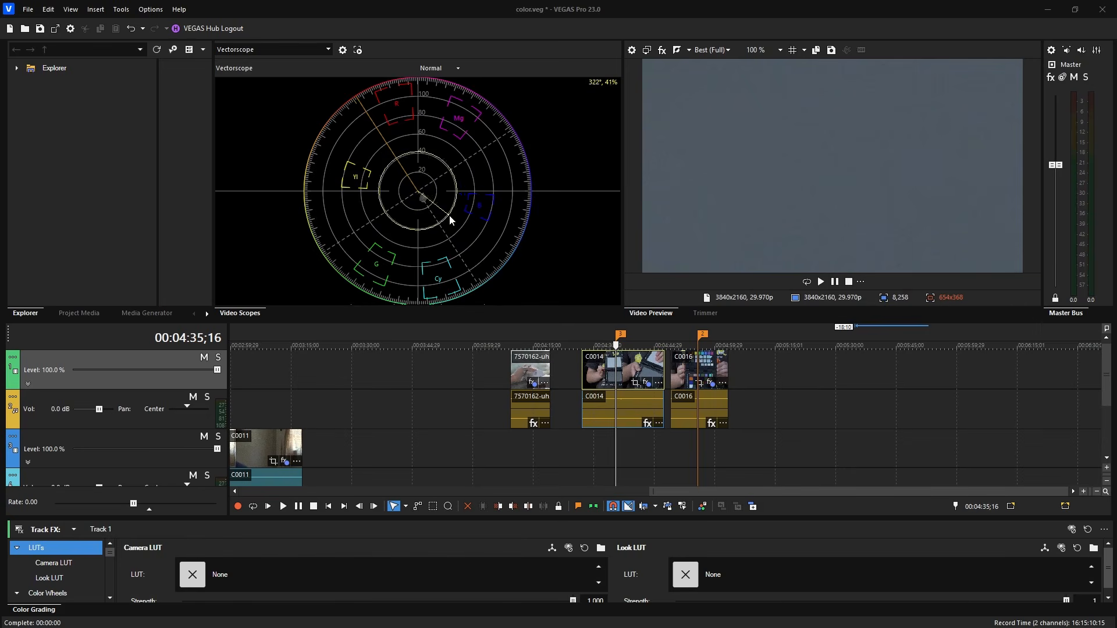
# Show Track 1's Color Wheels enlarged, reset a trial Offset tint, and shift the Offset to R 0.036, G -0.007, B -0.040.
pyautogui.moveTo(198, 519); pyautogui.dragTo(204, 435)
pyautogui.click(74, 526)
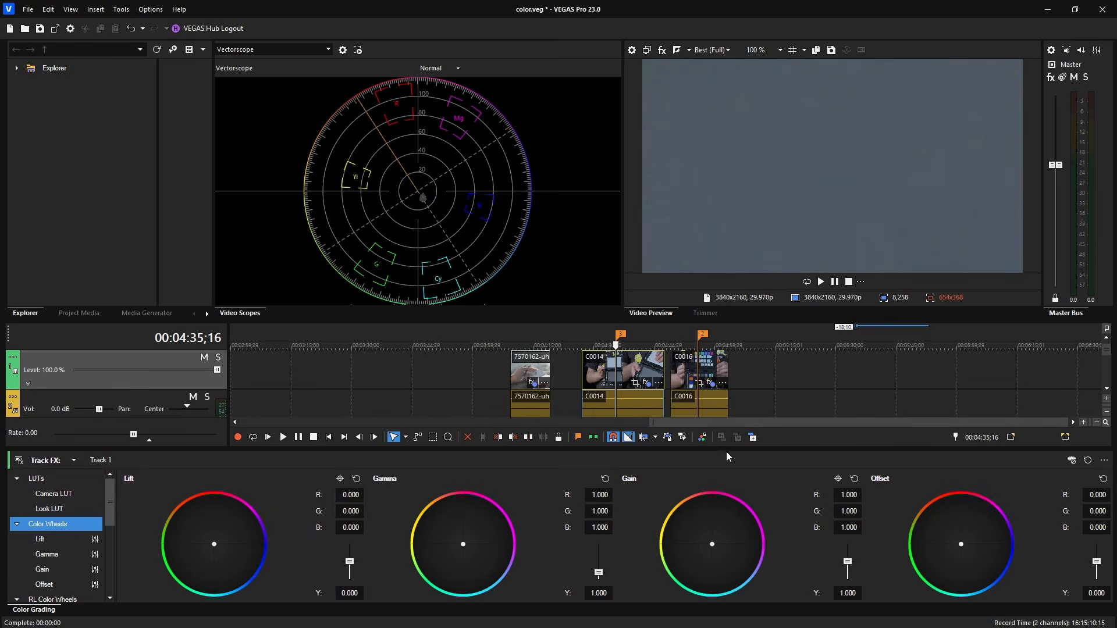
pyautogui.moveTo(729, 444); pyautogui.dragTo(728, 424)
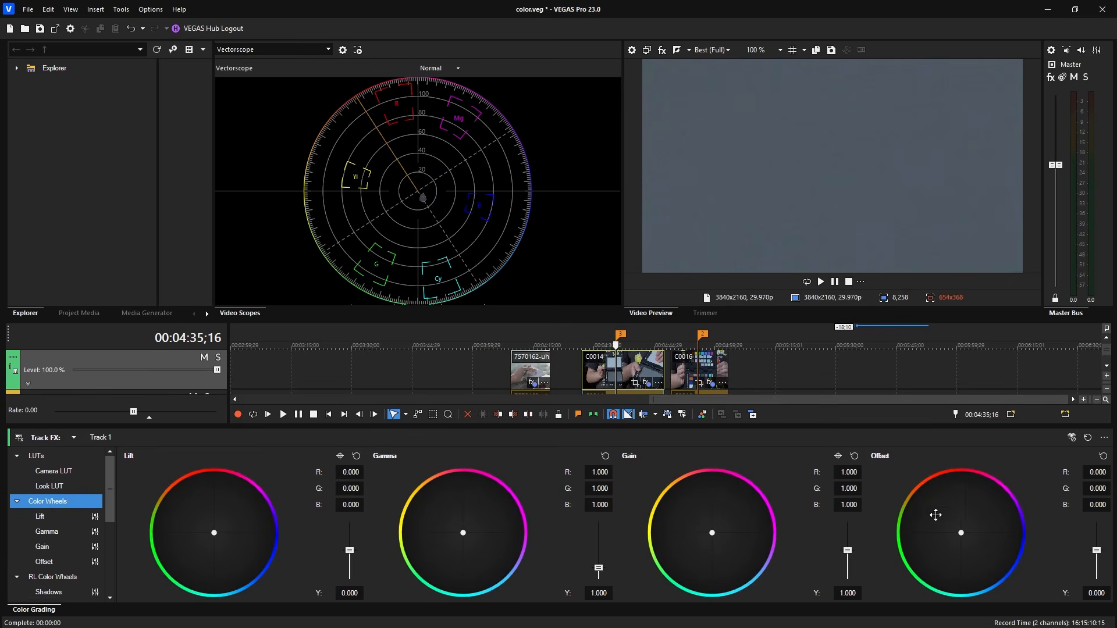
pyautogui.moveTo(961, 533)
pyautogui.mouseDown()
pyautogui.moveTo(931, 507)
pyautogui.moveTo(957, 530)
pyautogui.moveTo(955, 515)
pyautogui.moveTo(940, 526)
pyautogui.moveTo(978, 519)
pyautogui.moveTo(964, 530)
pyautogui.mouseUp()
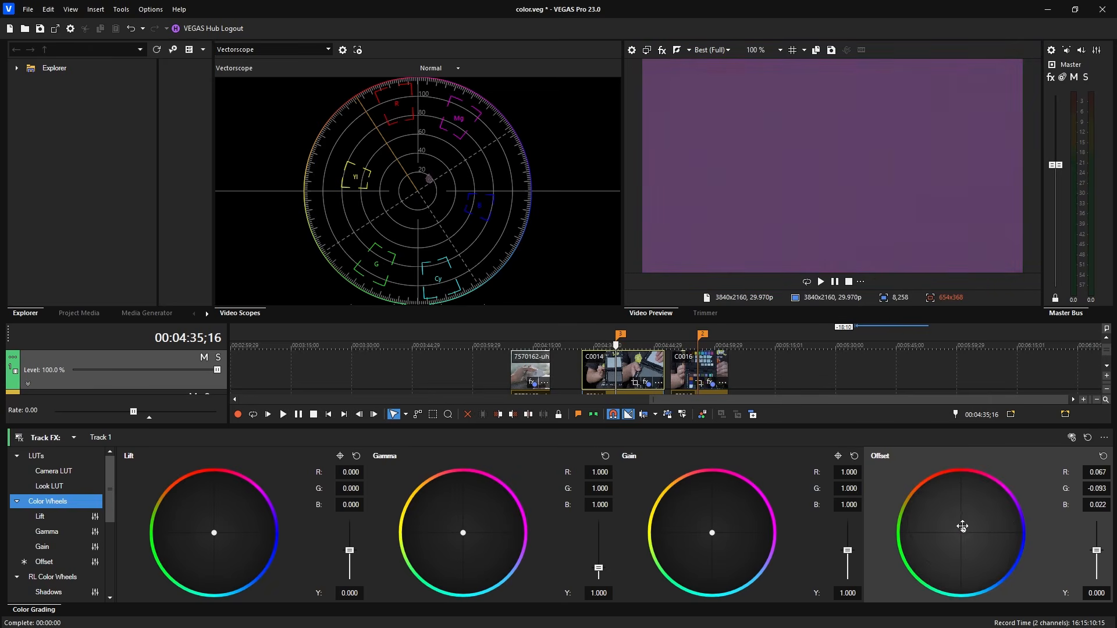
pyautogui.click(1103, 457)
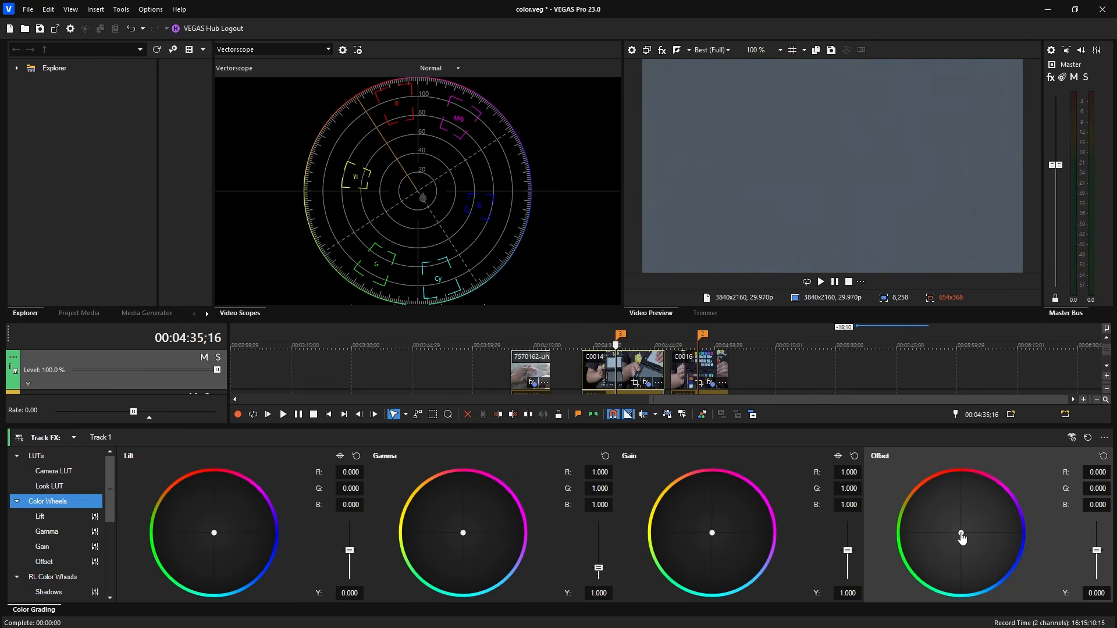
pyautogui.moveTo(961, 533); pyautogui.dragTo(961, 531)
# Turn off C0014's Picture In Picture effect and toggle the grading bypass to compare the full shot before and after correction.
pyautogui.moveTo(1116, 199); pyautogui.dragTo(248, 184)
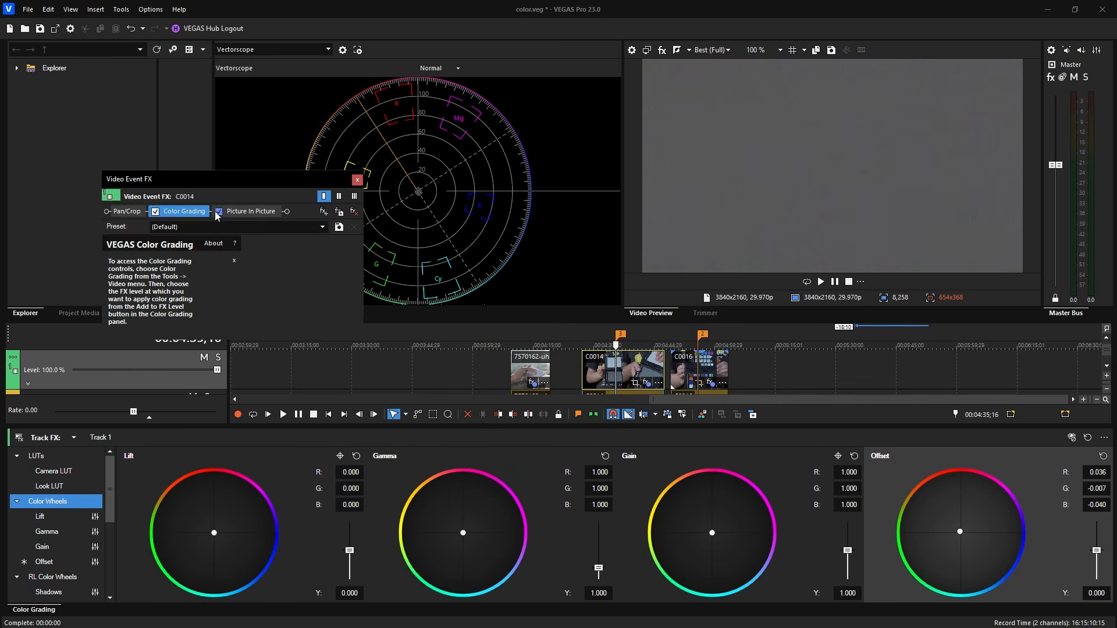
pyautogui.click(219, 213)
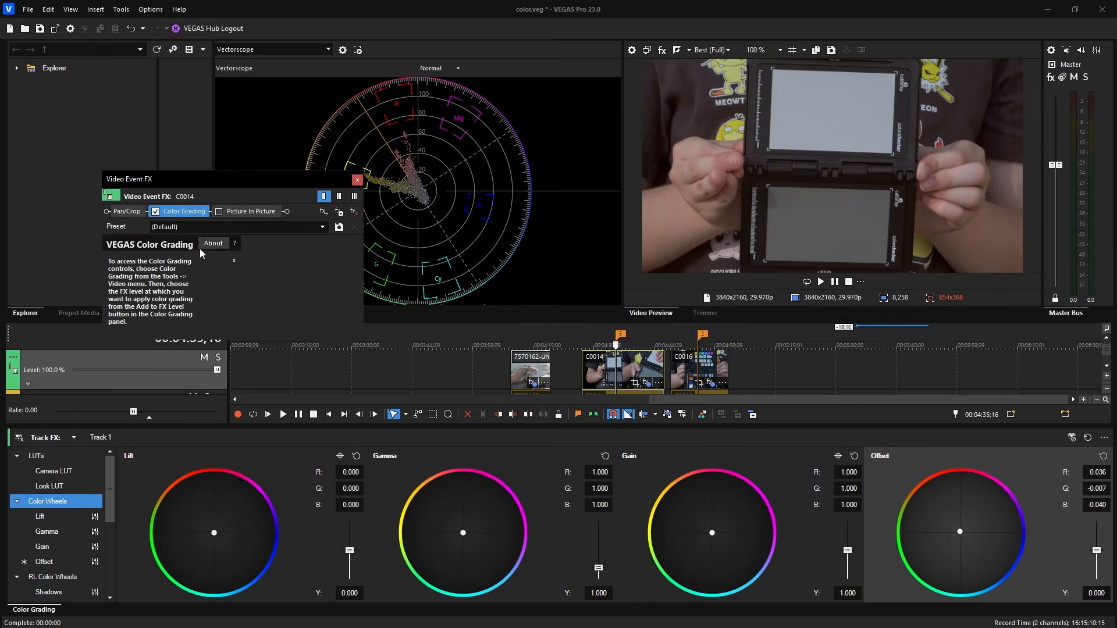
pyautogui.click(1071, 438)
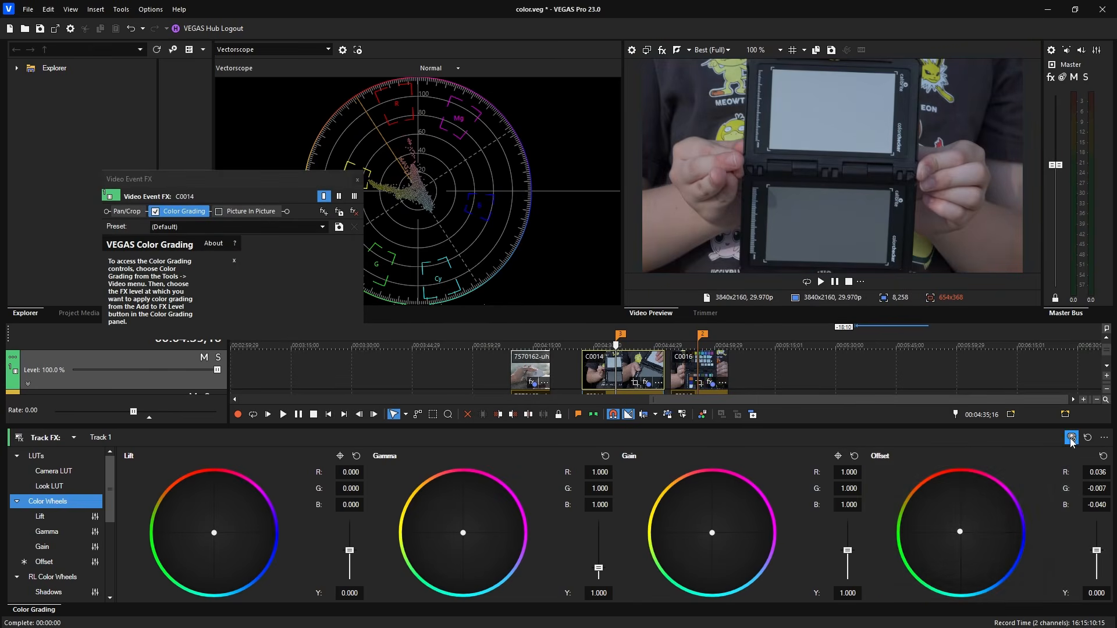
pyautogui.click(1072, 440)
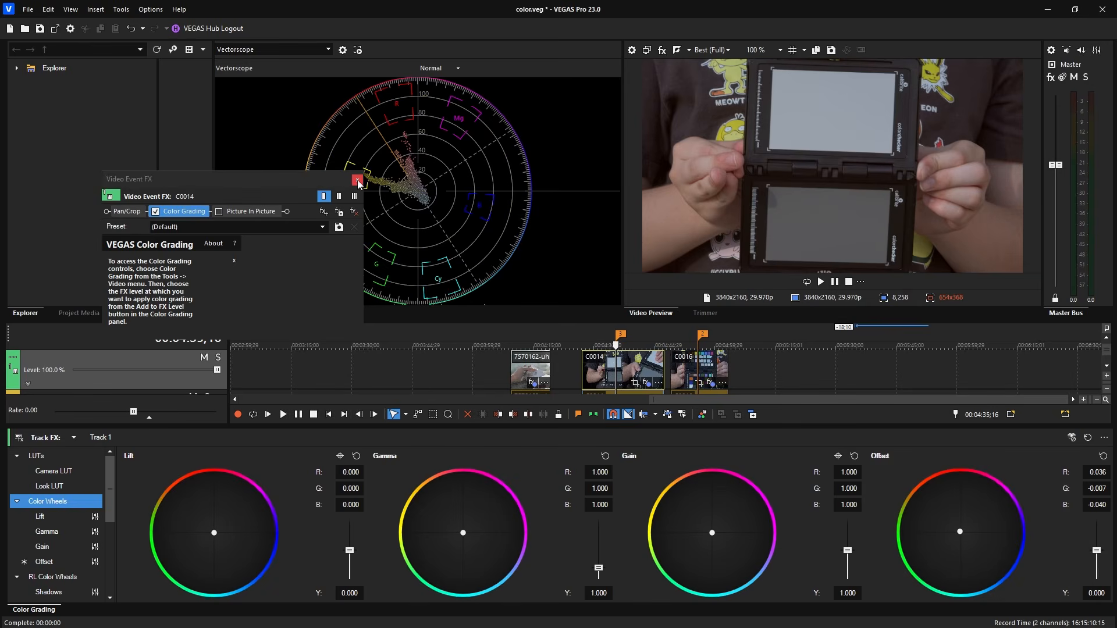
# Re-enable C0014's Picture In Picture effect and move the enlarged image to location 1.930, 1.809 so skin fills the preview.
pyautogui.click(220, 213)
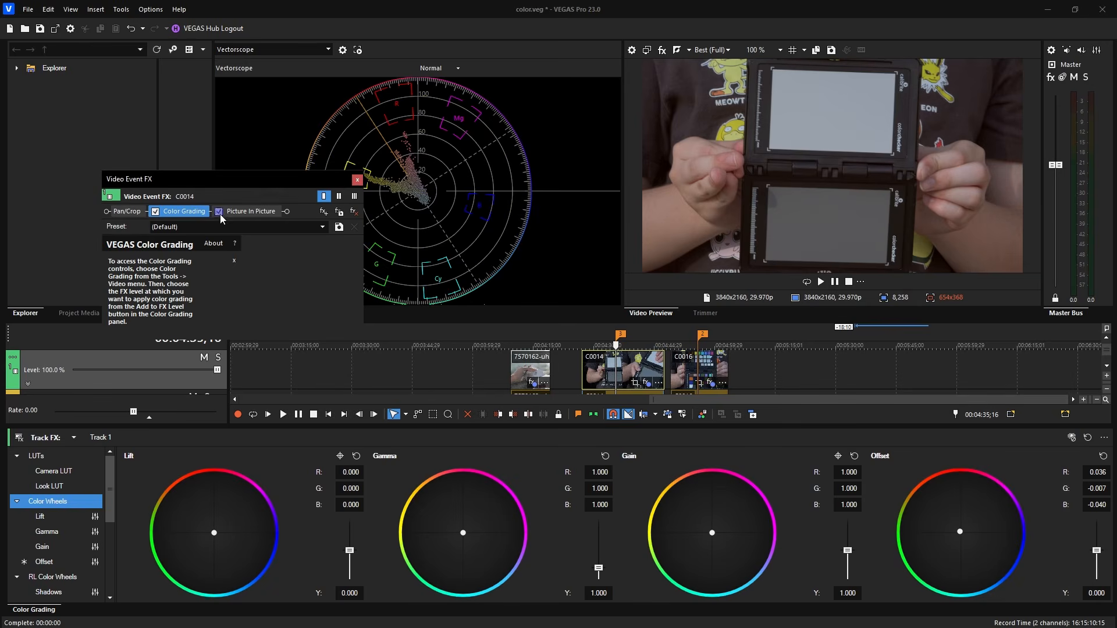
pyautogui.click(742, 184)
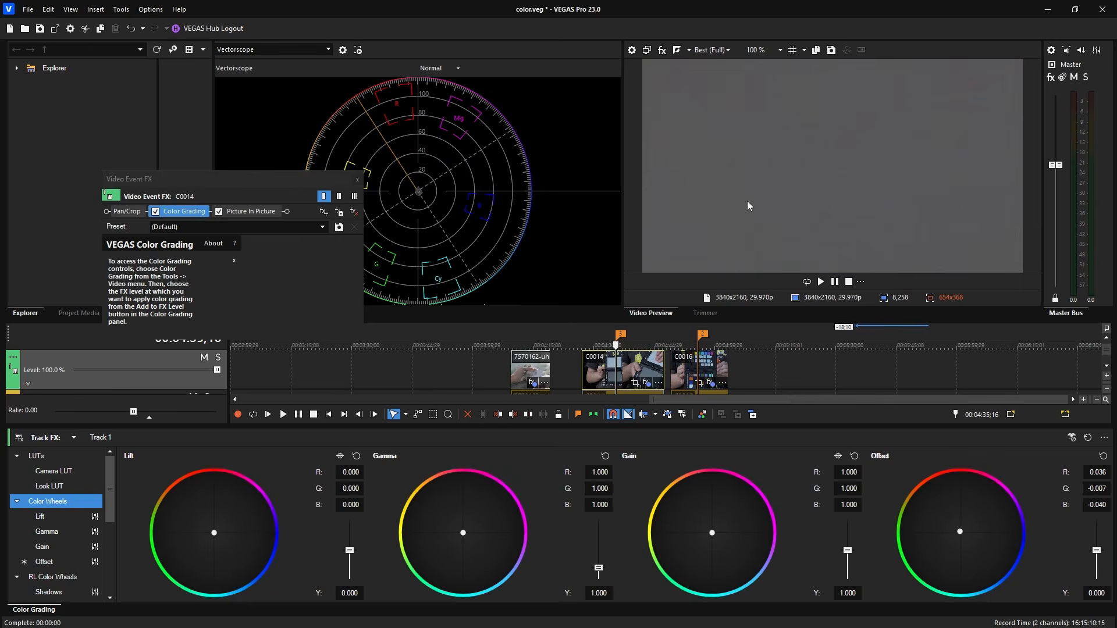
pyautogui.click(250, 211)
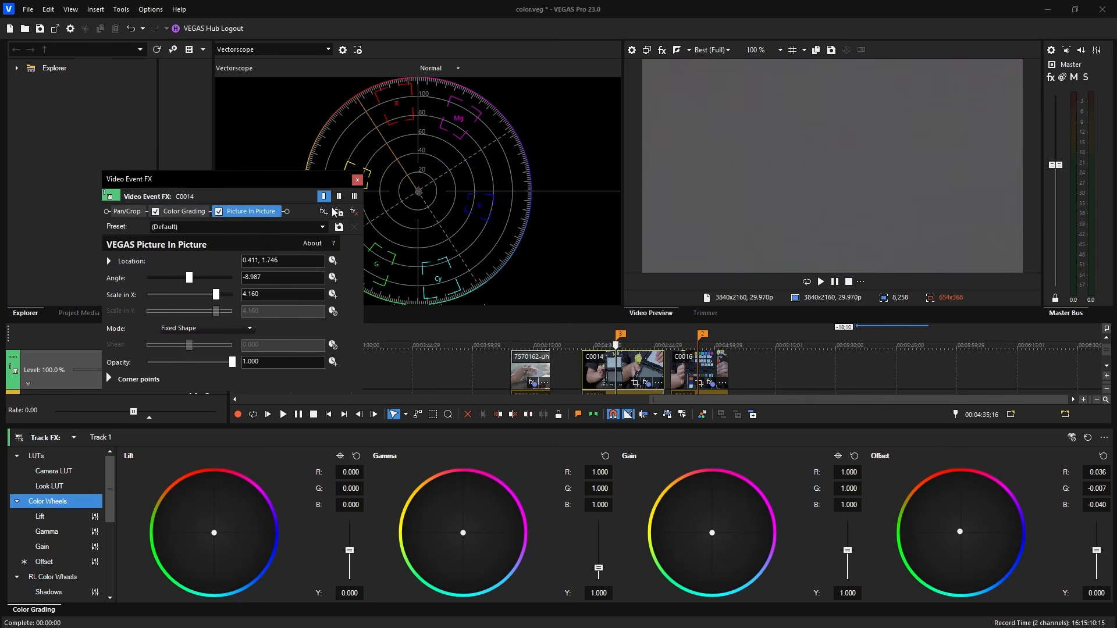
pyautogui.moveTo(799, 179); pyautogui.dragTo(1028, 174)
pyautogui.moveTo(864, 184); pyautogui.dragTo(1072, 132)
pyautogui.moveTo(995, 147); pyautogui.dragTo(968, 170)
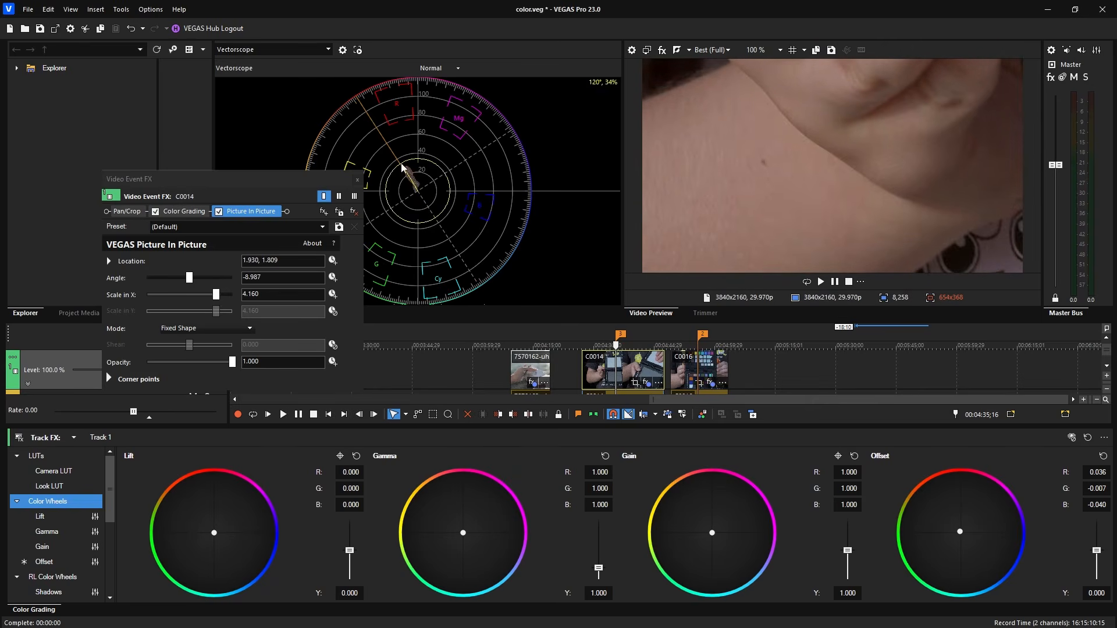
# Uncover the vectorscope to check the skin tone line, and shift the enlarged skin area to location 1.849, 1.722.
pyautogui.click(289, 188)
pyautogui.moveTo(289, 188); pyautogui.dragTo(302, 307)
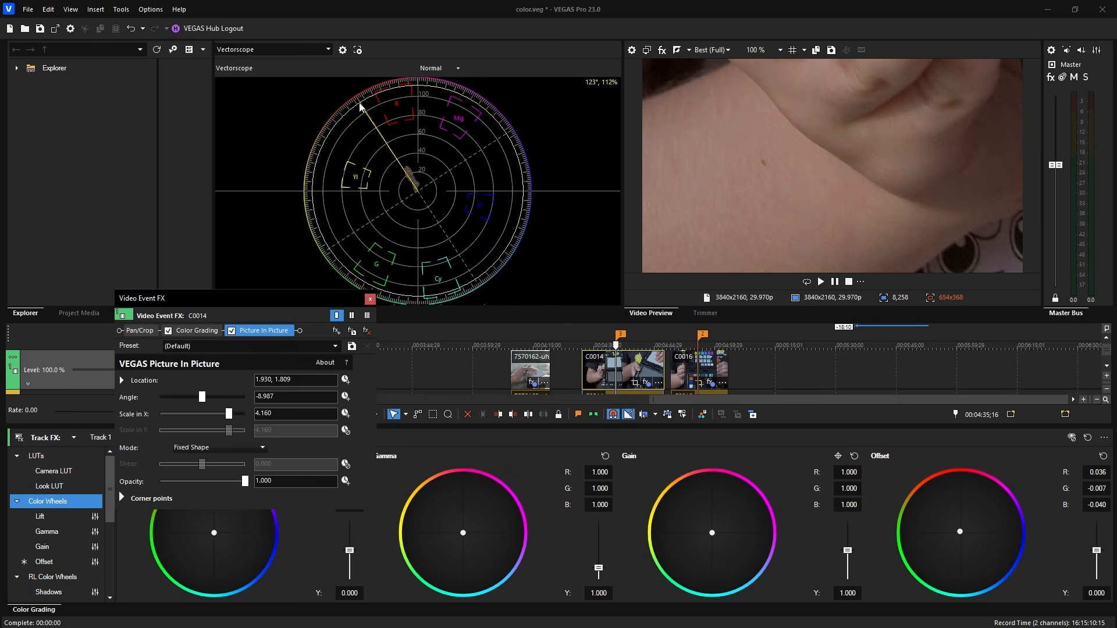
pyautogui.moveTo(285, 306); pyautogui.dragTo(264, 221)
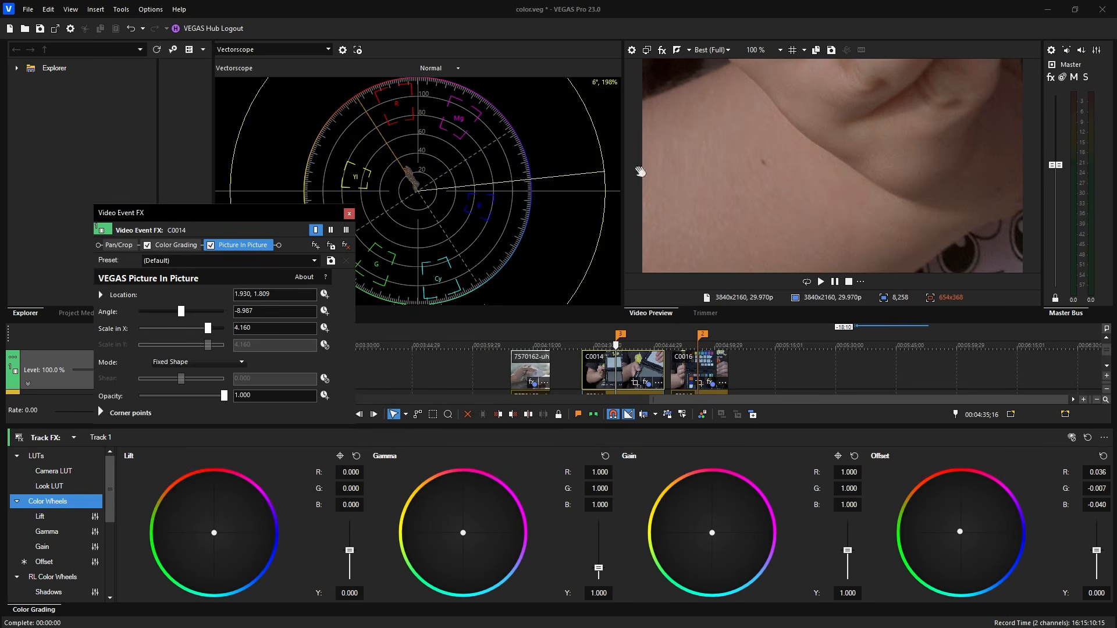
pyautogui.moveTo(813, 165); pyautogui.dragTo(705, 153)
# Toggle C0014's Color Grading effect and Track 1's grading bypass to compare the skin tones on the vectorscope.
pyautogui.click(148, 246)
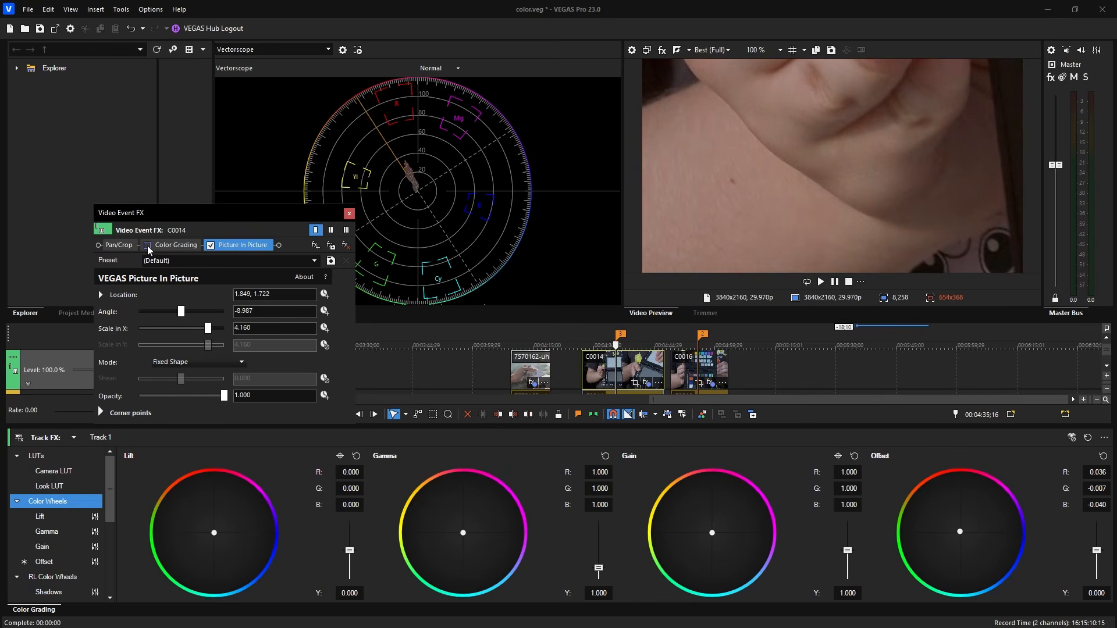
pyautogui.click(155, 247)
pyautogui.click(147, 246)
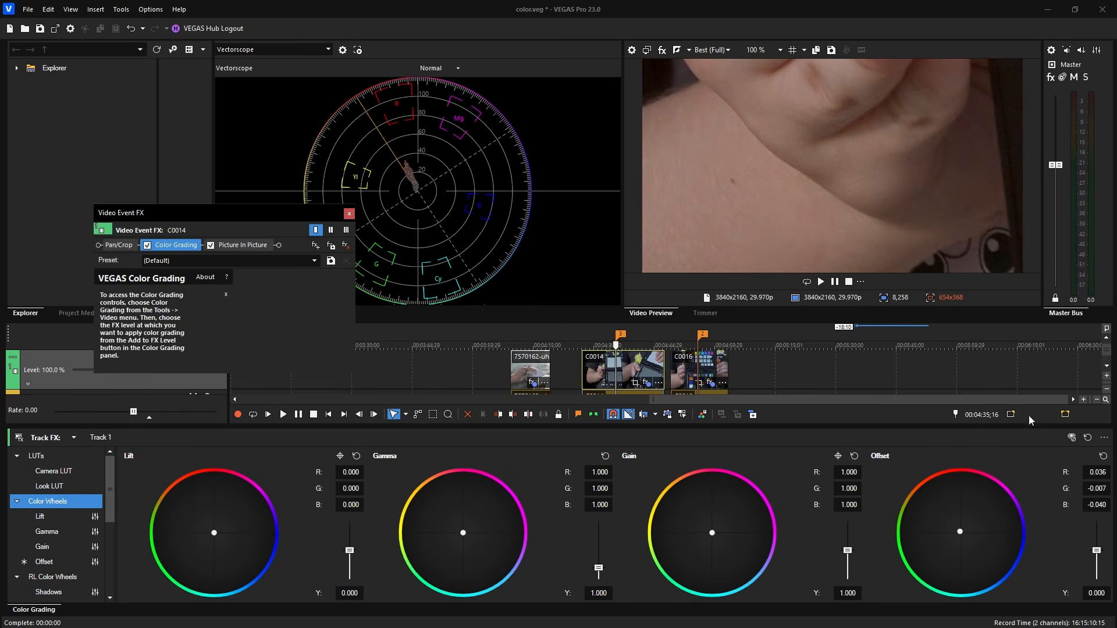
pyautogui.click(1072, 439)
pyautogui.click(1073, 440)
pyautogui.click(1073, 440)
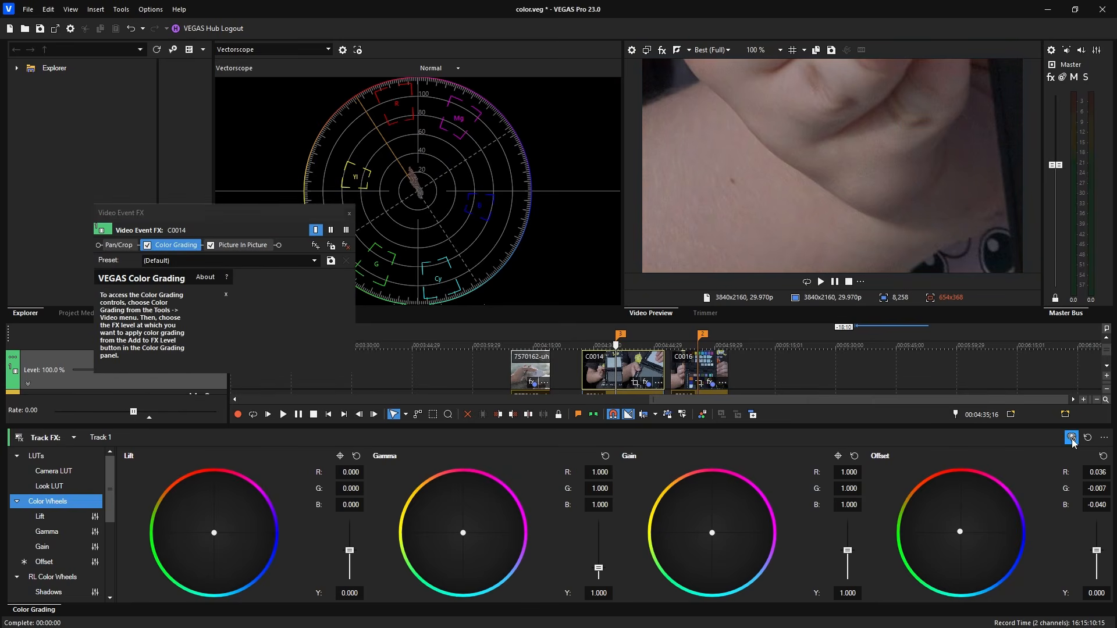
pyautogui.click(1072, 440)
pyautogui.click(1073, 440)
pyautogui.click(1072, 440)
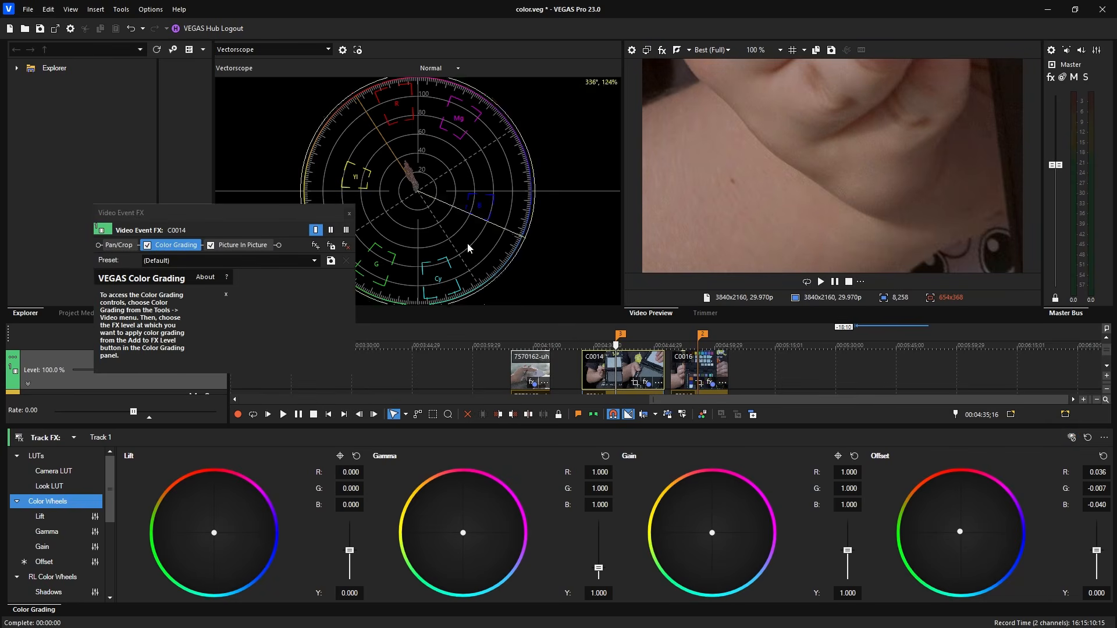
# Turn off Picture In Picture on C0014, close its event effects, and save the project.
pyautogui.click(211, 245)
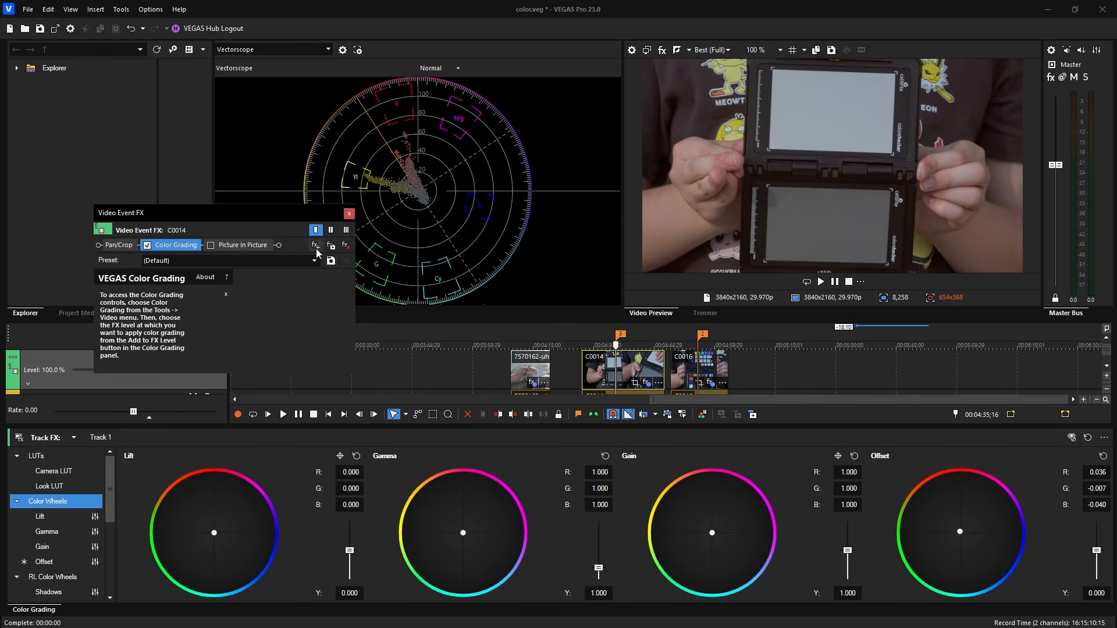
pyautogui.click(349, 214)
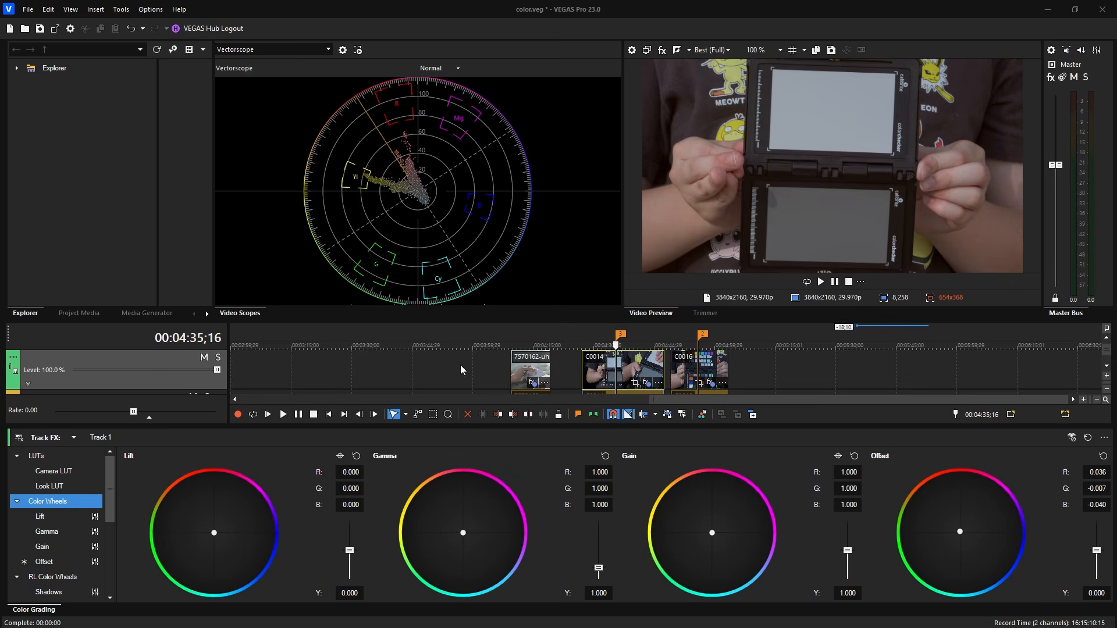
pyautogui.moveTo(111, 480); pyautogui.dragTo(109, 551)
pyautogui.hotkey('ctrl', 's')
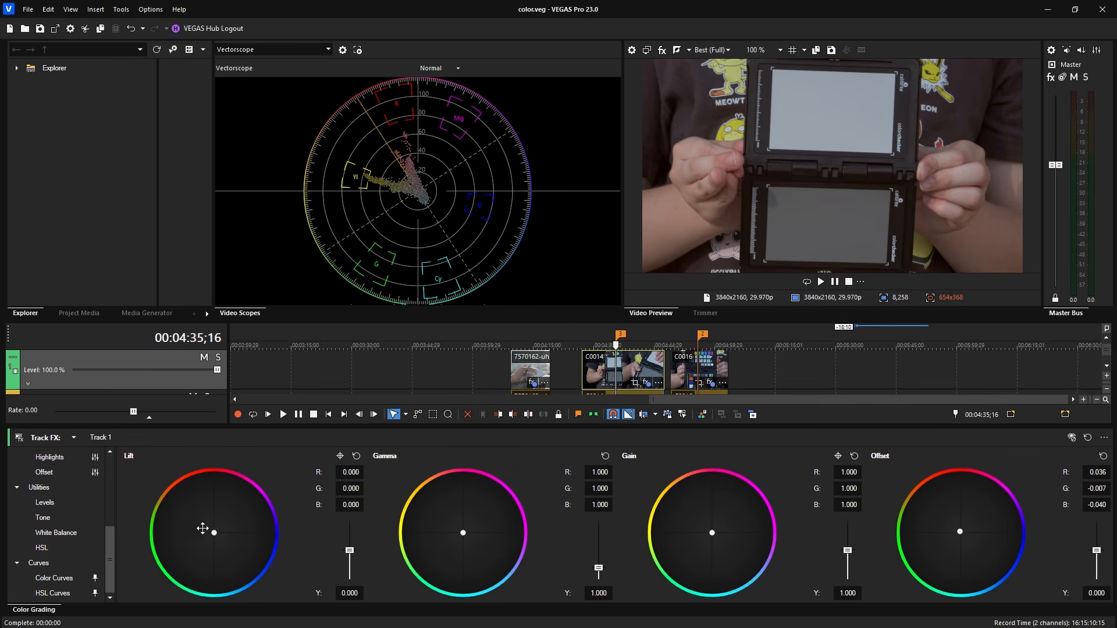
# Look over the Levels and Color Curves tools in Track 1's color grading, and return to Levels.
pyautogui.moveTo(110, 540); pyautogui.dragTo(111, 559)
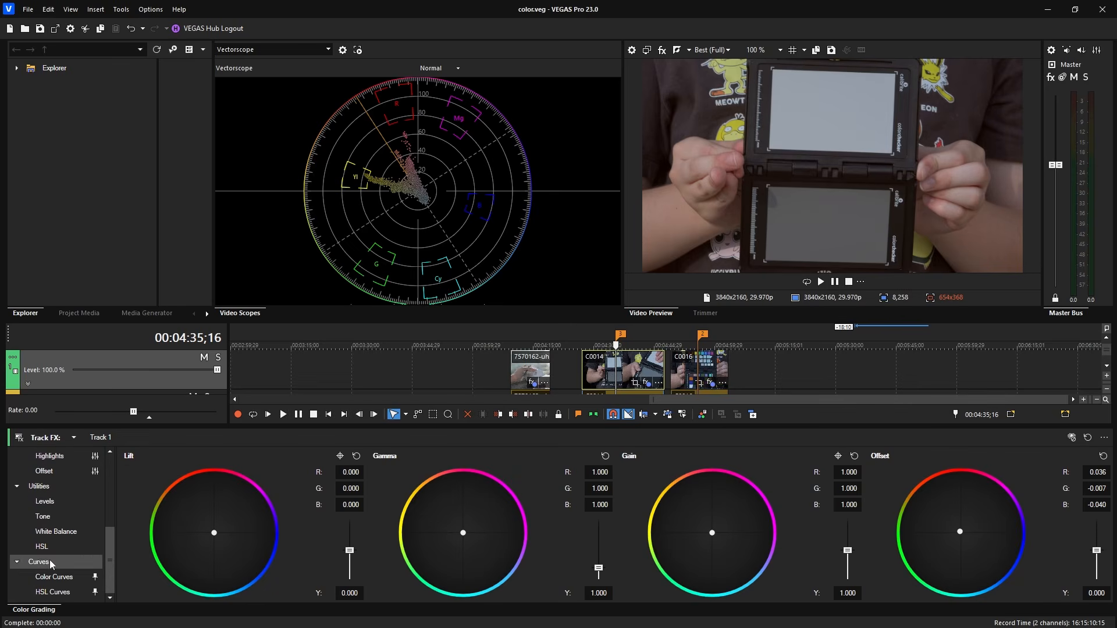
pyautogui.click(59, 498)
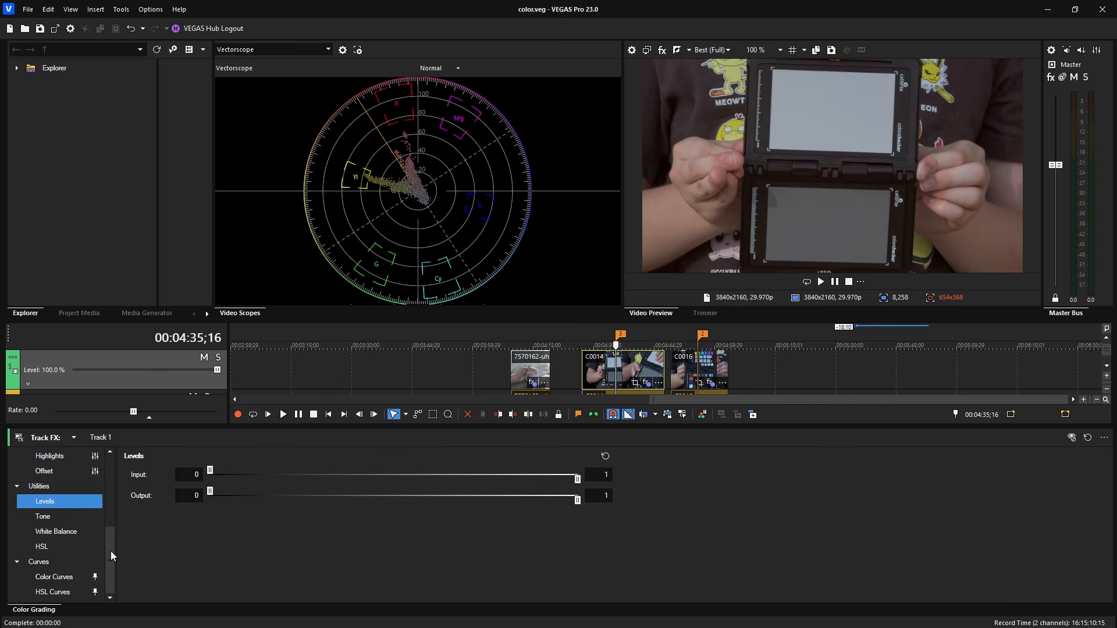
pyautogui.click(67, 578)
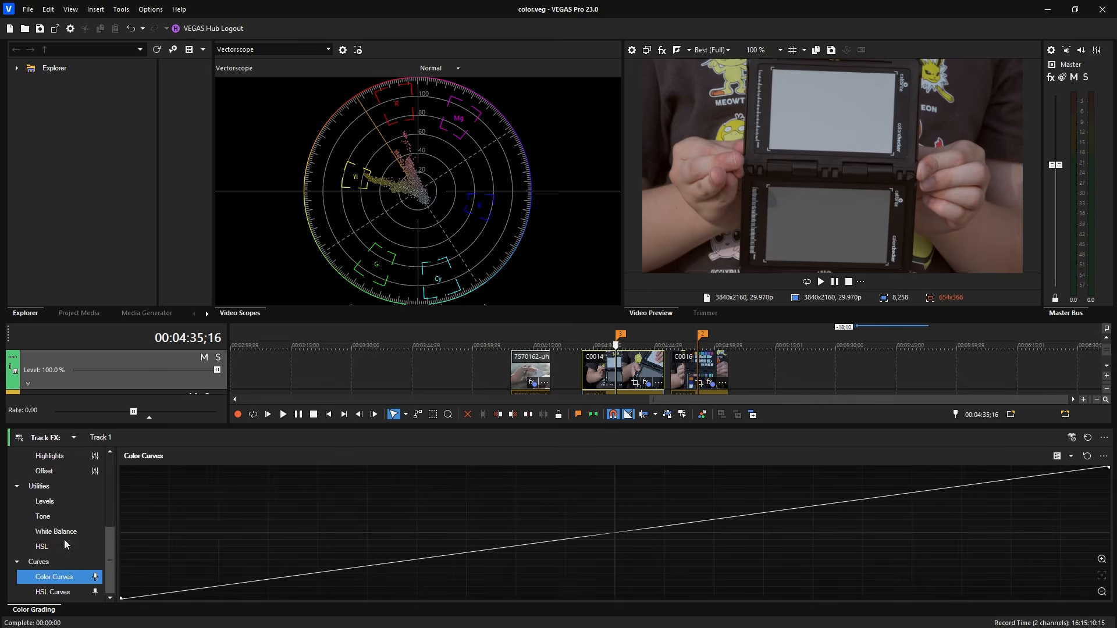
pyautogui.scroll(3, 107, 533)
pyautogui.moveTo(108, 521); pyautogui.dragTo(102, 484)
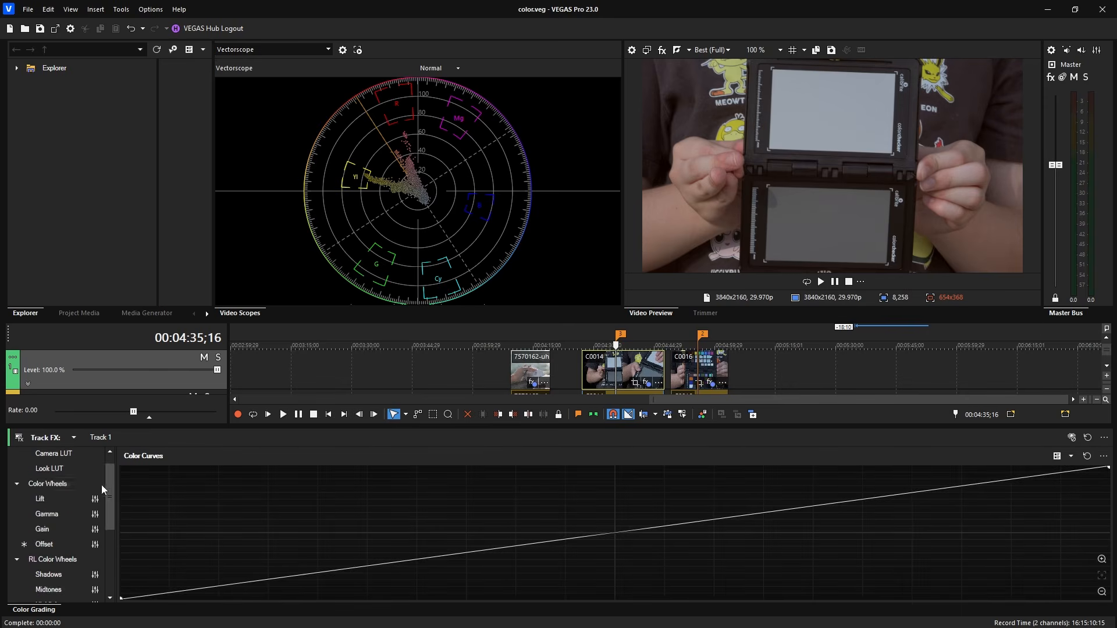
pyautogui.moveTo(112, 488); pyautogui.dragTo(106, 537)
pyautogui.click(57, 512)
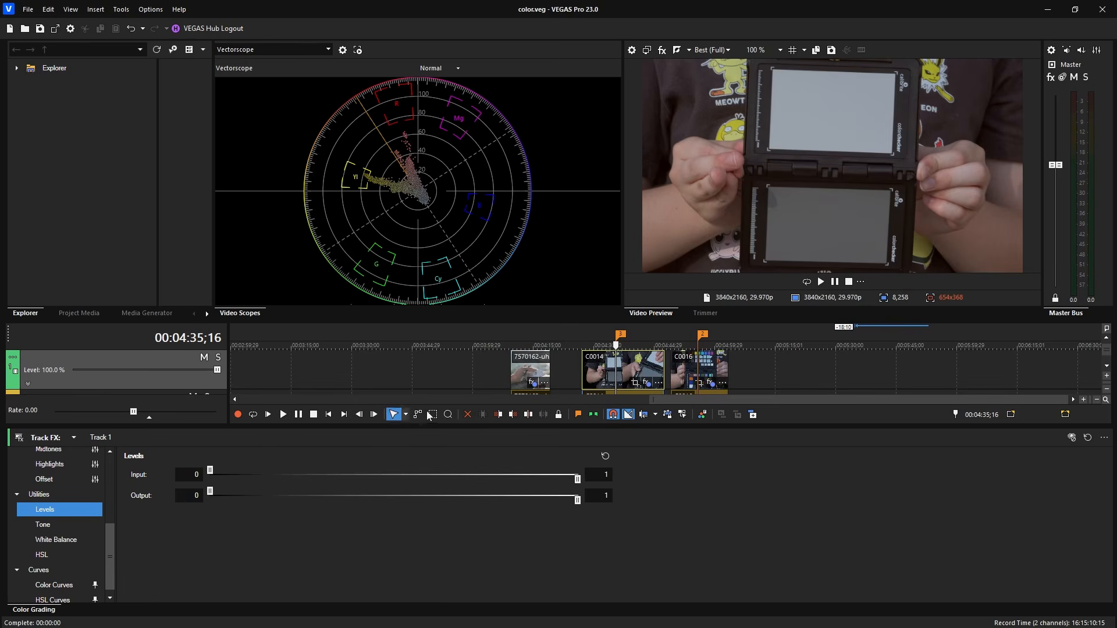
# Switch the video scope to Waveform and raise the Levels input black point to 0.007.
pyautogui.moveTo(212, 475); pyautogui.dragTo(209, 474)
pyautogui.click(317, 47)
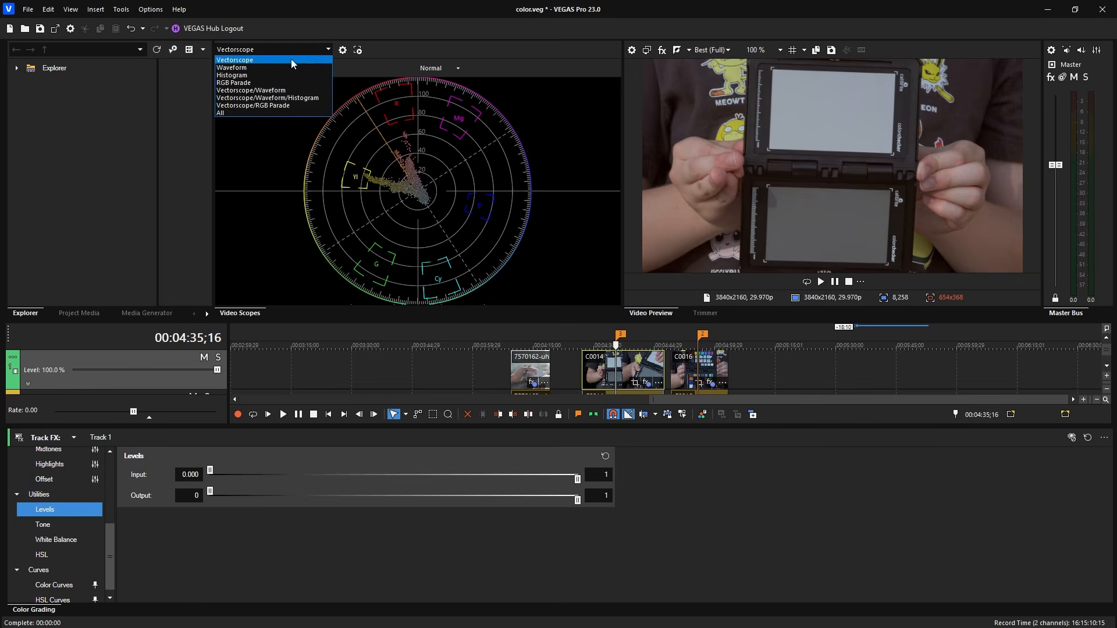
pyautogui.click(253, 69)
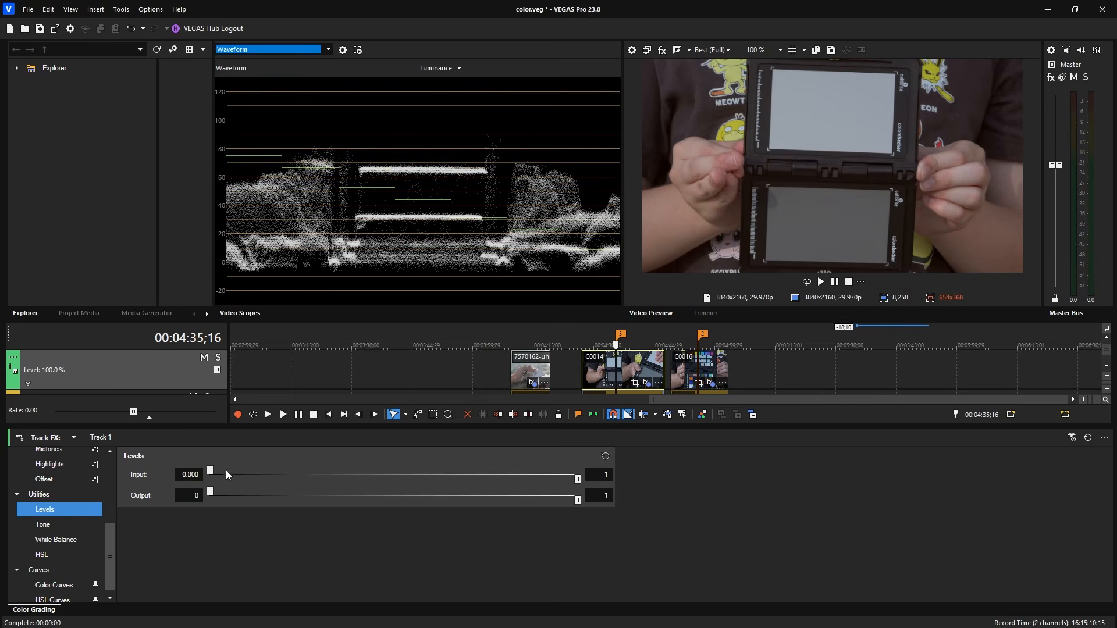
pyautogui.moveTo(212, 474)
pyautogui.mouseDown()
pyautogui.moveTo(222, 475)
pyautogui.moveTo(213, 474)
pyautogui.mouseUp()
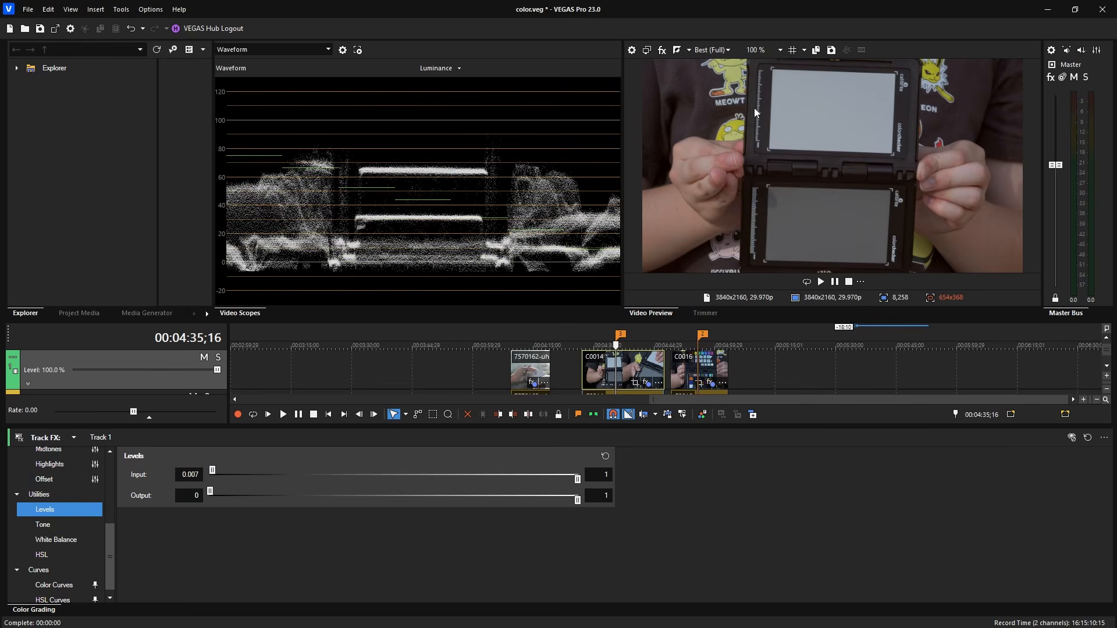
# Try several Levels input black points in the track's grading and settle on 0.01.
pyautogui.moveTo(212, 475); pyautogui.dragTo(222, 472)
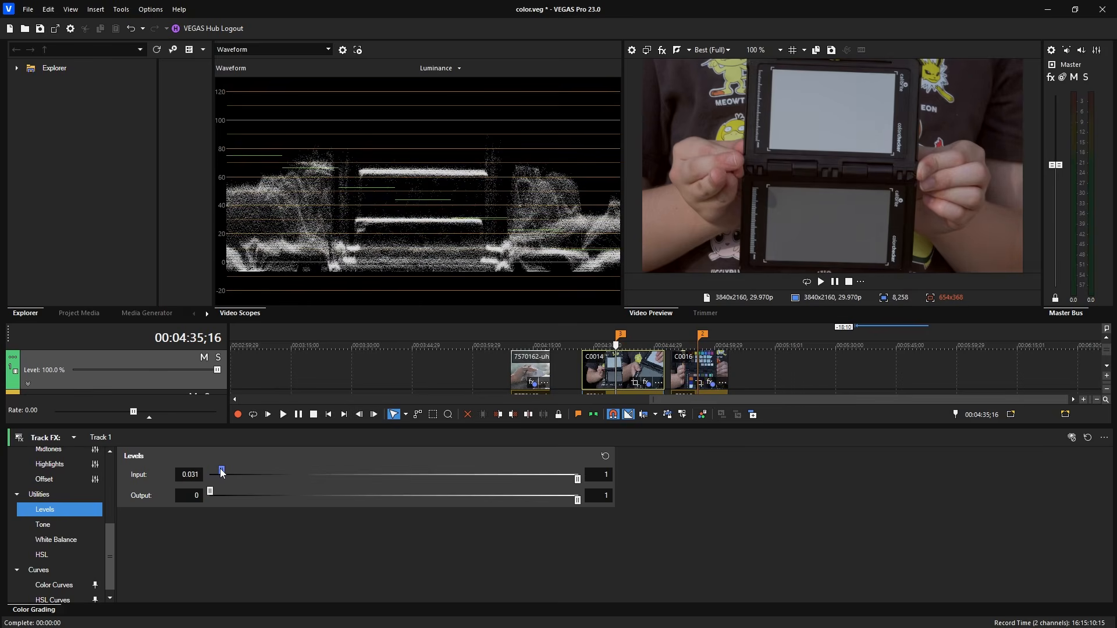
pyautogui.moveTo(222, 473); pyautogui.dragTo(223, 473)
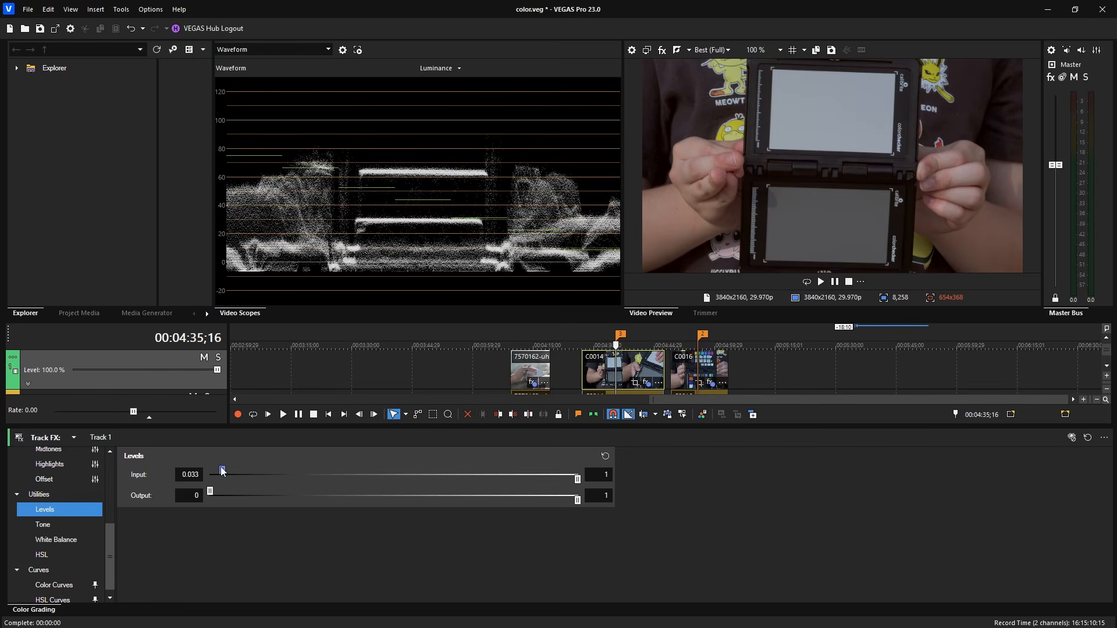
pyautogui.moveTo(221, 469); pyautogui.dragTo(227, 475)
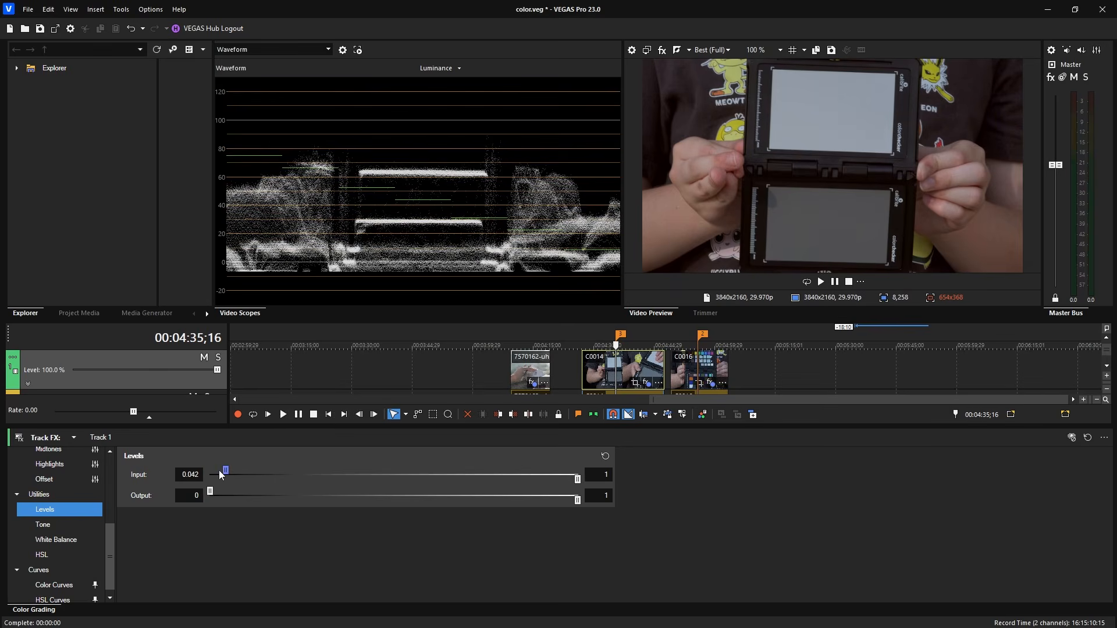
pyautogui.moveTo(226, 473); pyautogui.dragTo(188, 449)
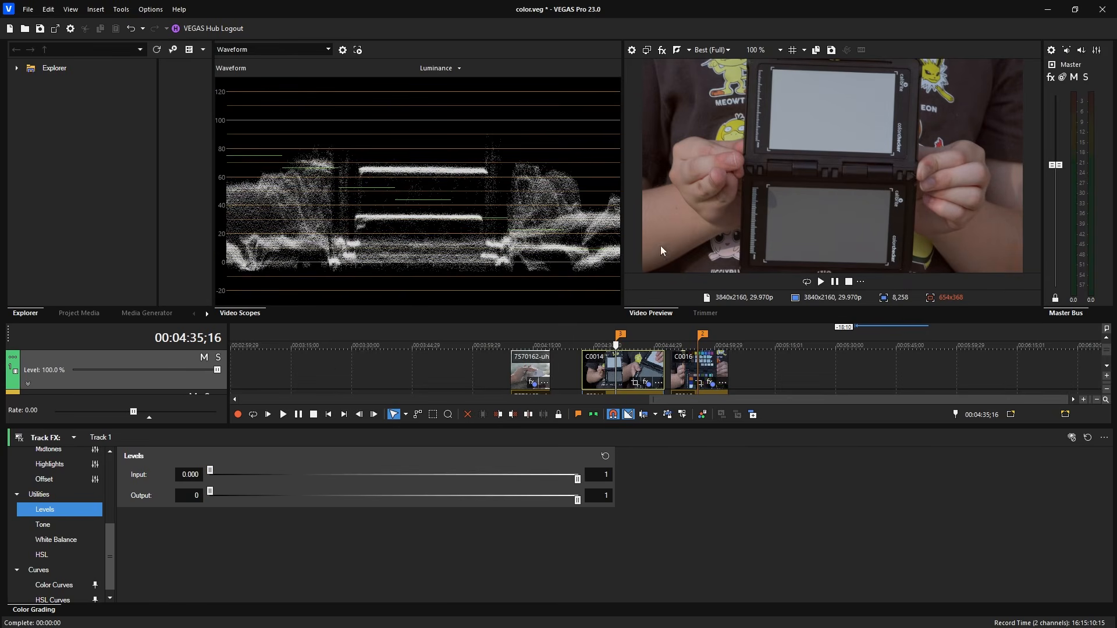
pyautogui.moveTo(210, 471); pyautogui.dragTo(212, 480)
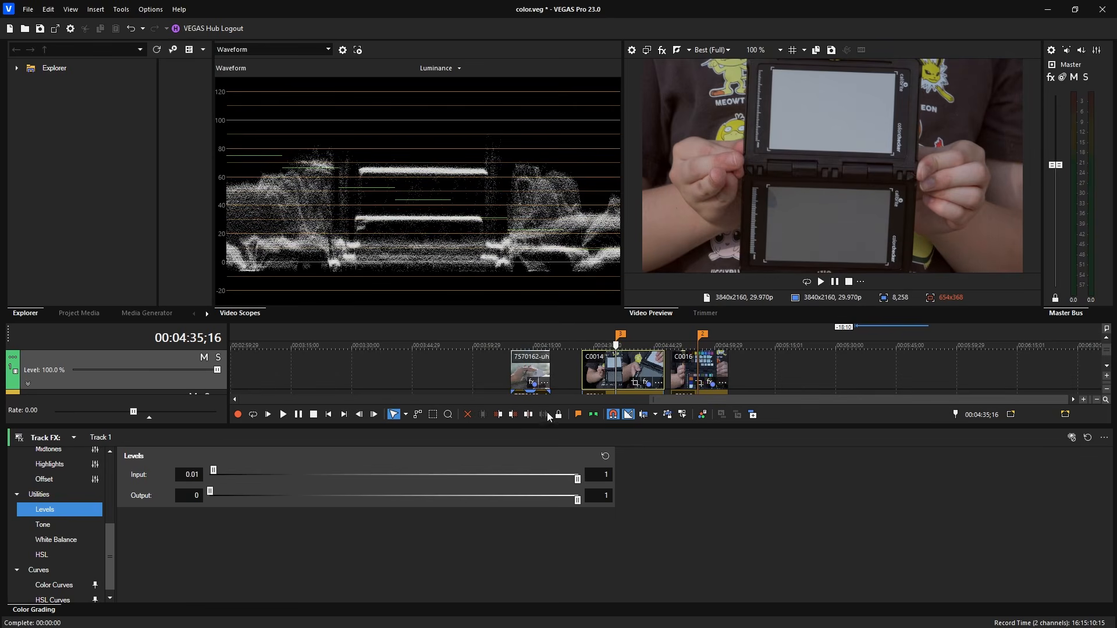
# Lower the Levels input white point step by step and settle on 0.761.
pyautogui.moveTo(577, 480); pyautogui.dragTo(564, 480)
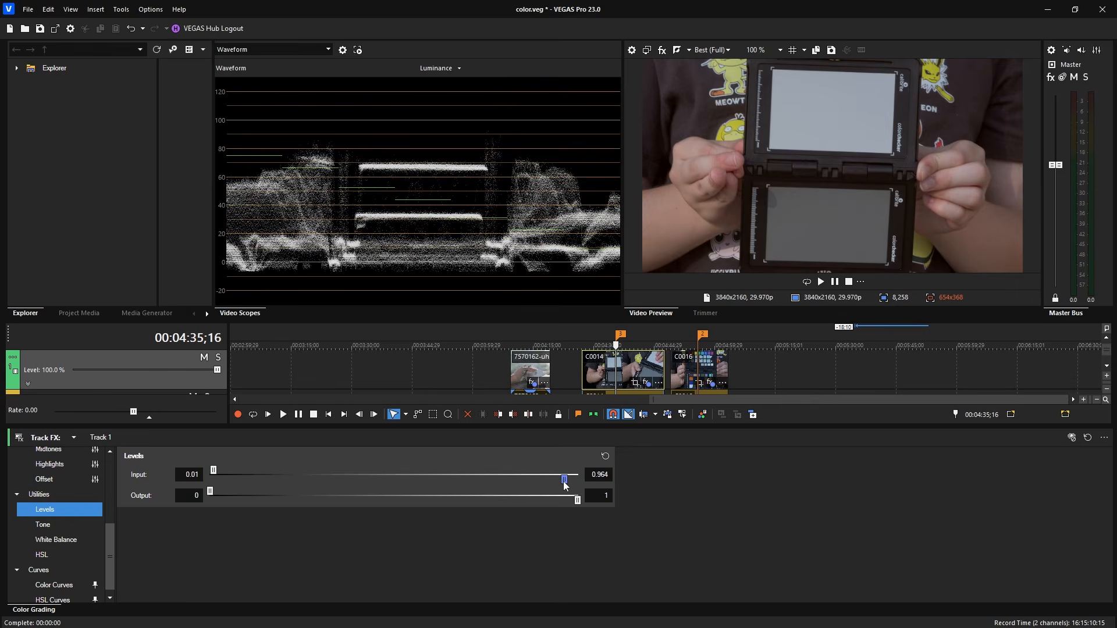
pyautogui.moveTo(563, 480); pyautogui.dragTo(453, 470)
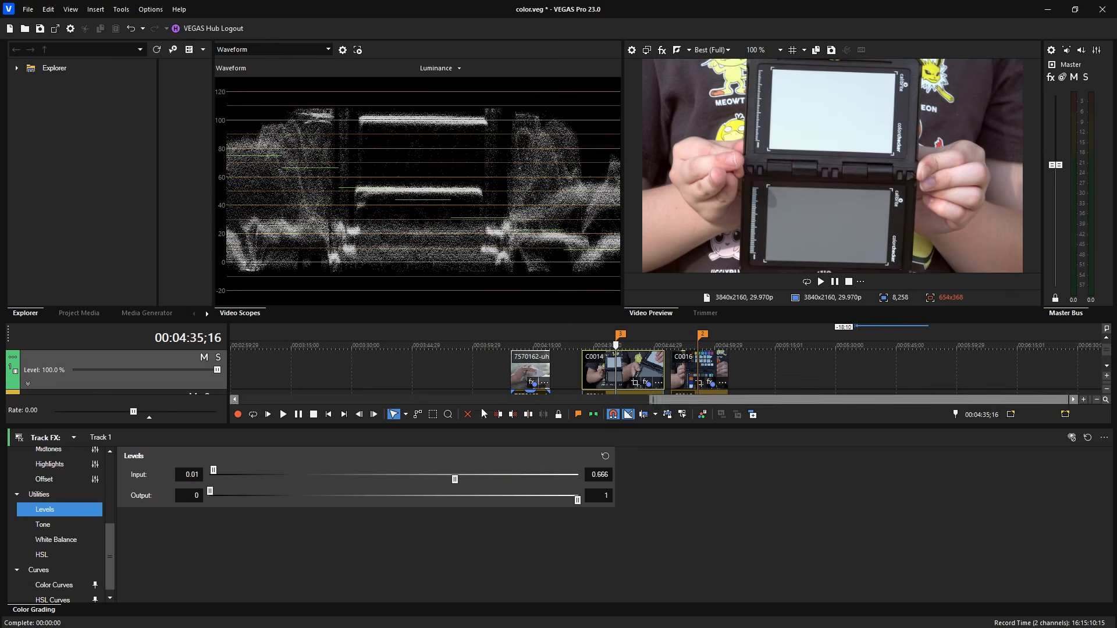
pyautogui.moveTo(454, 482)
pyautogui.mouseDown()
pyautogui.moveTo(523, 480)
pyautogui.moveTo(446, 480)
pyautogui.mouseUp()
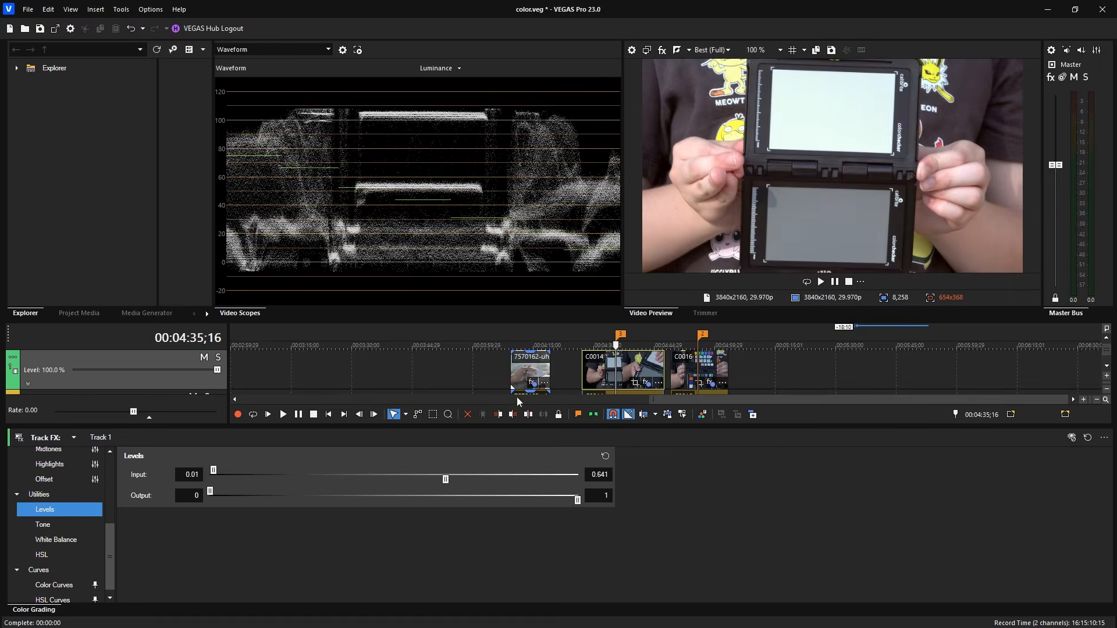
pyautogui.moveTo(446, 485); pyautogui.dragTo(489, 472)
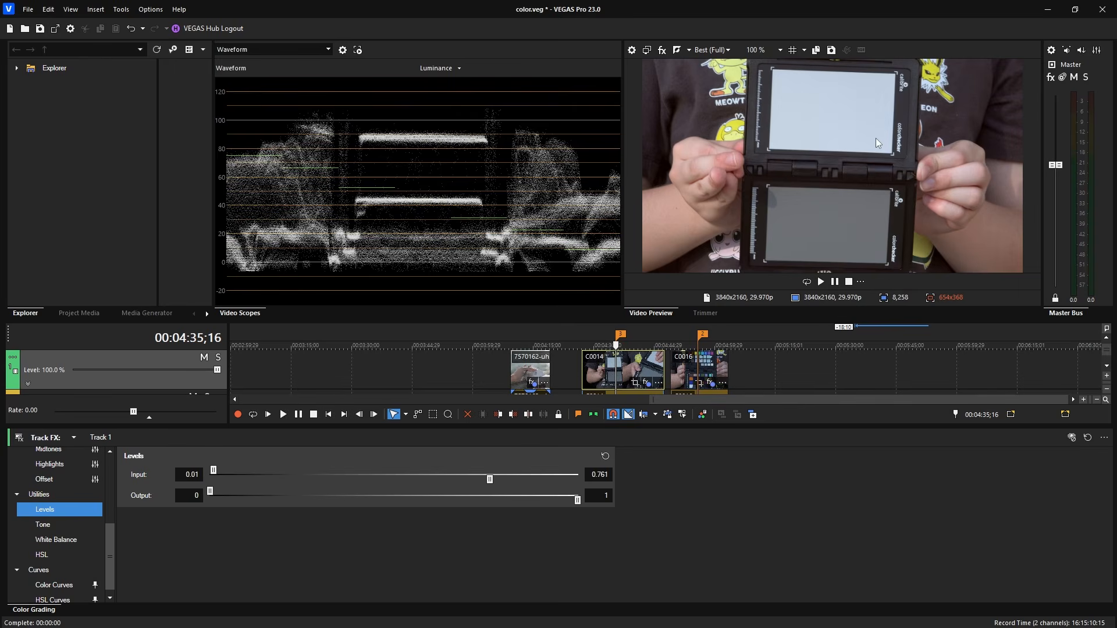
# Toggle Track 1's color grading bypass to compare C0014 with and without the correction.
pyautogui.click(1070, 438)
pyautogui.click(1073, 440)
pyautogui.click(1073, 439)
pyautogui.click(1072, 437)
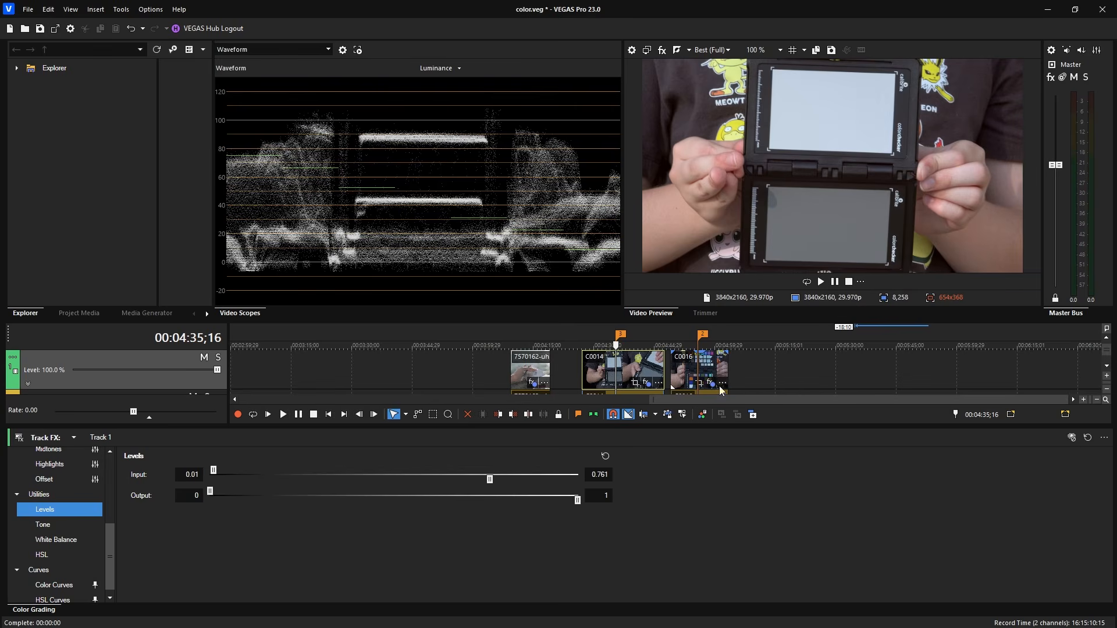
# Undo the last timeline change and enlarge the timeline area to show the video and audio tracks in full.
pyautogui.click(697, 373)
pyautogui.hotkey('ctrl', 'z')
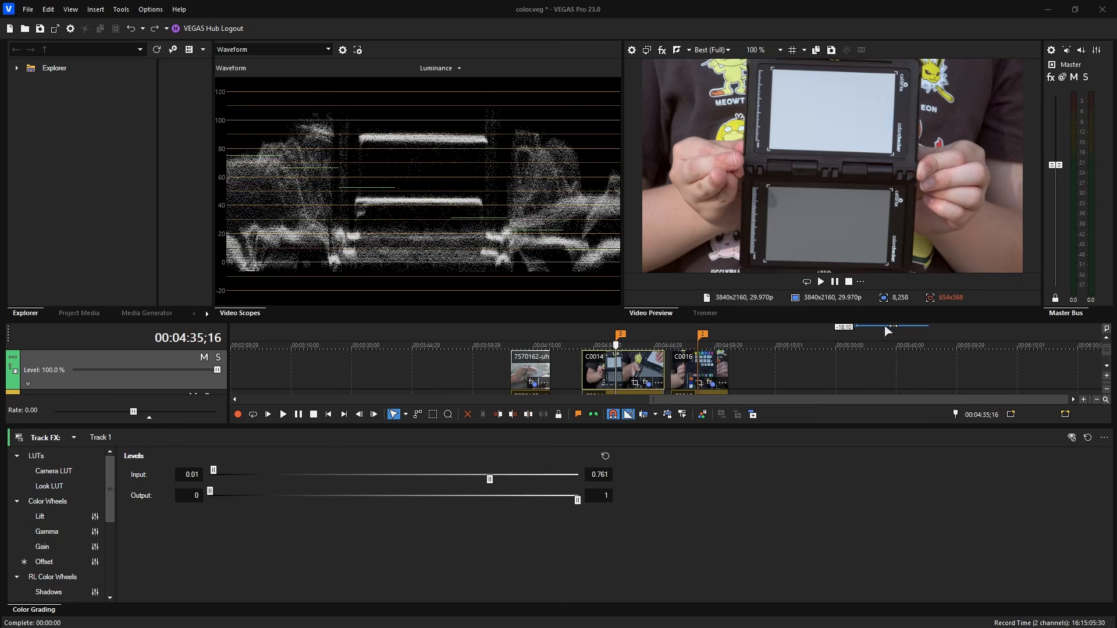
pyautogui.moveTo(883, 321); pyautogui.dragTo(878, 281)
pyautogui.moveTo(1107, 315)
pyautogui.mouseDown()
pyautogui.moveTo(1110, 329)
pyautogui.moveTo(1112, 306)
pyautogui.mouseUp()
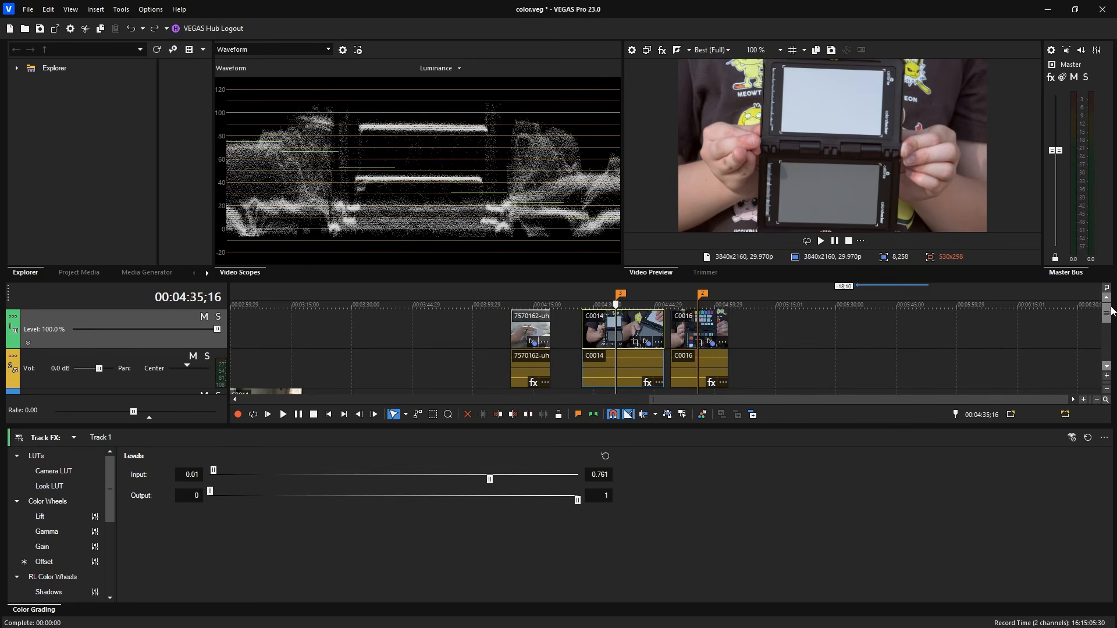
# Select C0016 at its color chart frame and toggle the track grading bypass to compare the image before and after.
pyautogui.click(700, 332)
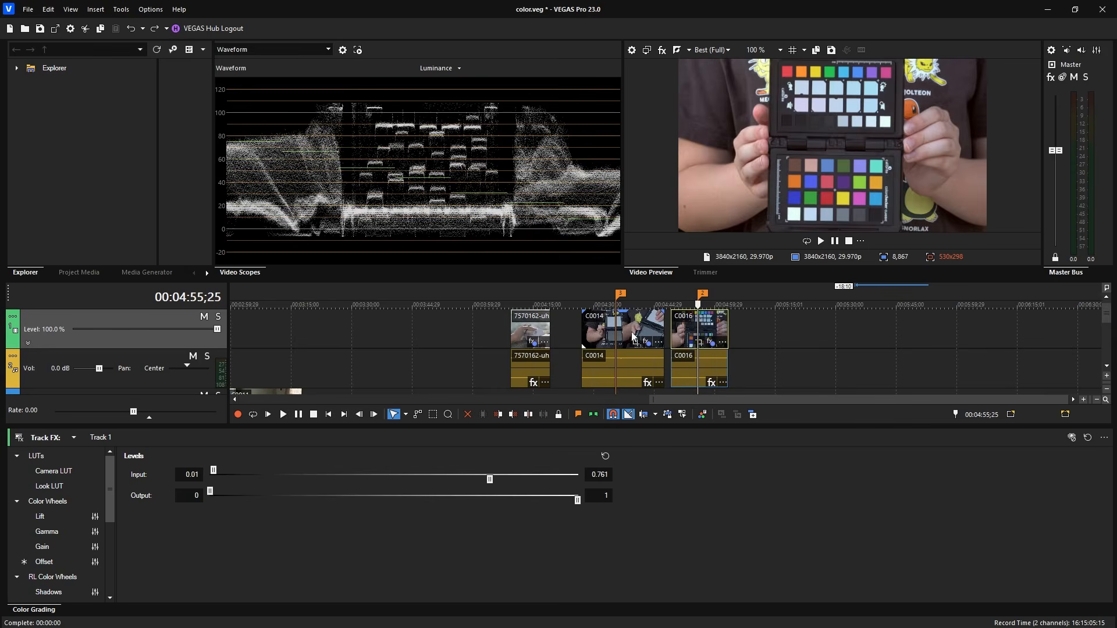
pyautogui.click(1072, 440)
pyautogui.click(1072, 439)
pyautogui.click(1072, 439)
pyautogui.click(1072, 440)
# Insert a new video track above the others and move C0016 onto it at the same time position.
pyautogui.click(776, 343)
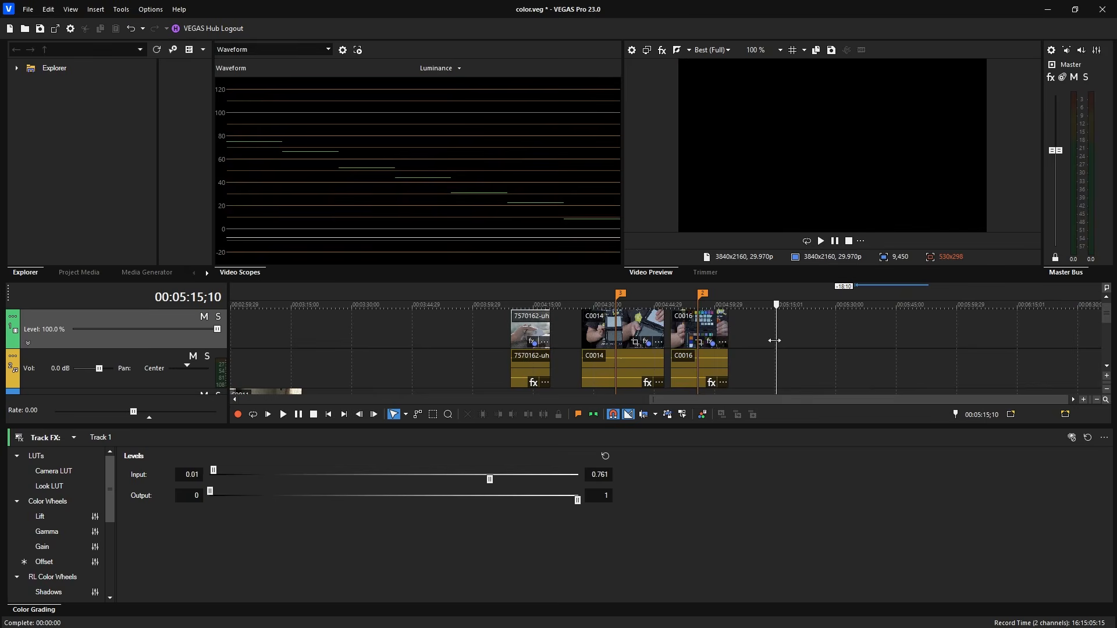
pyautogui.hotkey('ctrl', 'shift', 'q')
pyautogui.moveTo(705, 379); pyautogui.dragTo(704, 343)
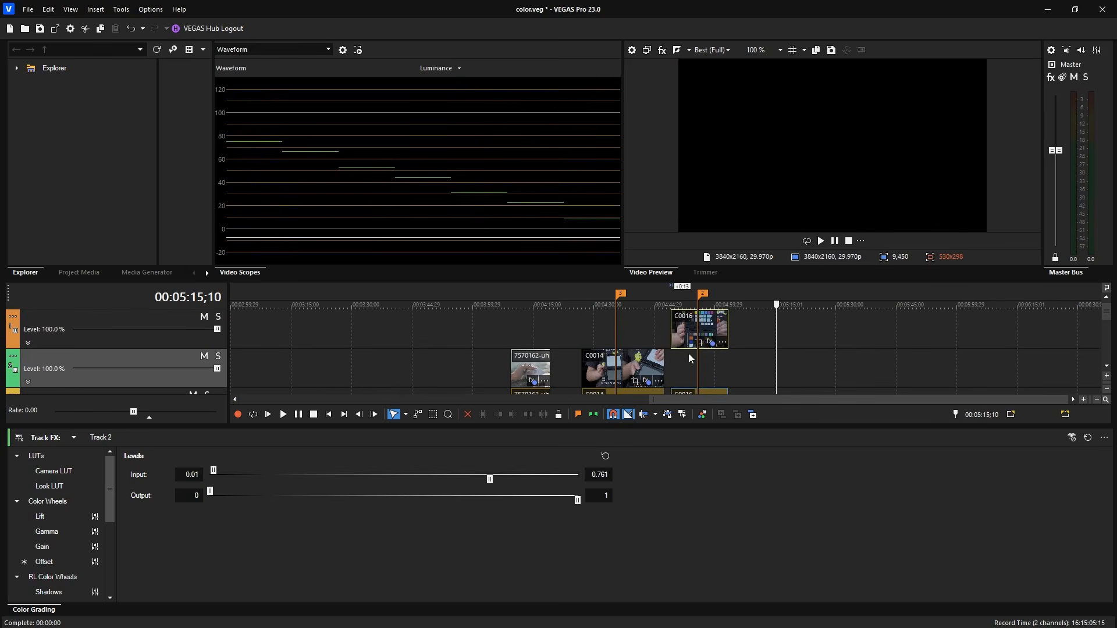
pyautogui.click(696, 360)
pyautogui.moveTo(705, 330)
pyautogui.mouseDown()
pyautogui.moveTo(705, 357)
pyautogui.moveTo(708, 332)
pyautogui.mouseUp()
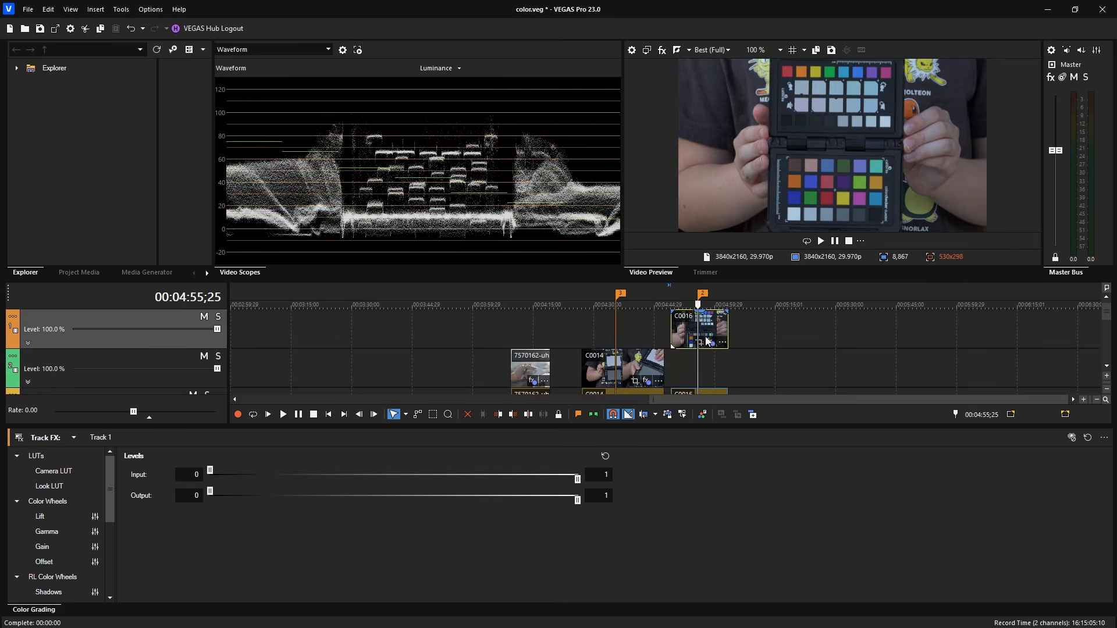
# Switch the color grading to Event FX for C0016 and try out the Levels input white point.
pyautogui.click(64, 437)
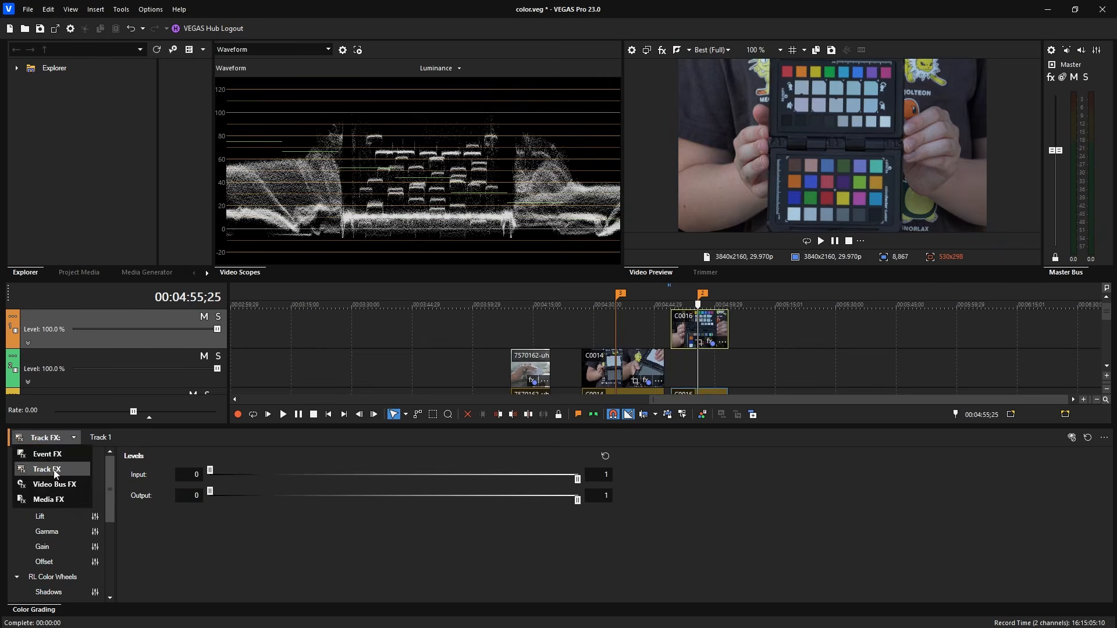
pyautogui.click(54, 454)
pyautogui.click(703, 331)
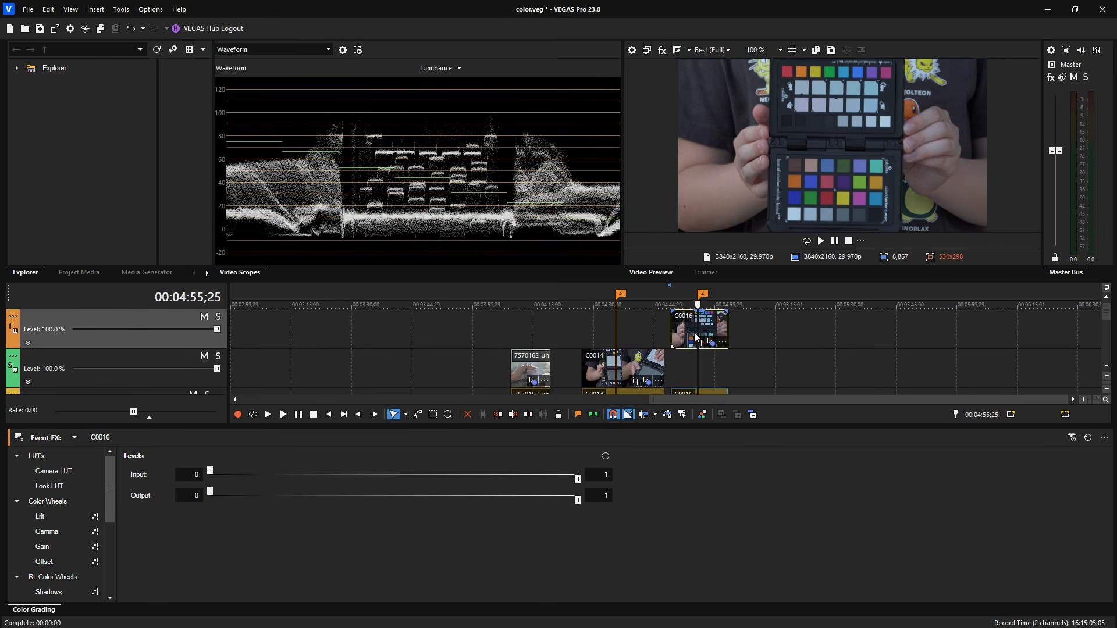
pyautogui.moveTo(578, 479); pyautogui.dragTo(657, 469)
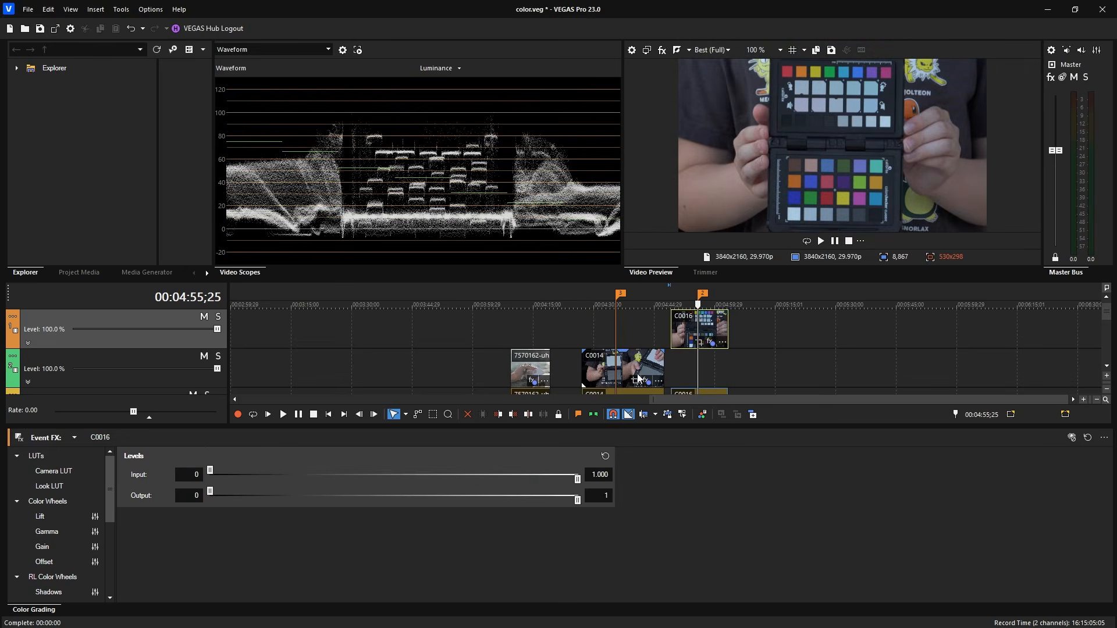
# Select C0014, switch the color grading to Track FX for Track 2, and show its LUTs section.
pyautogui.click(617, 375)
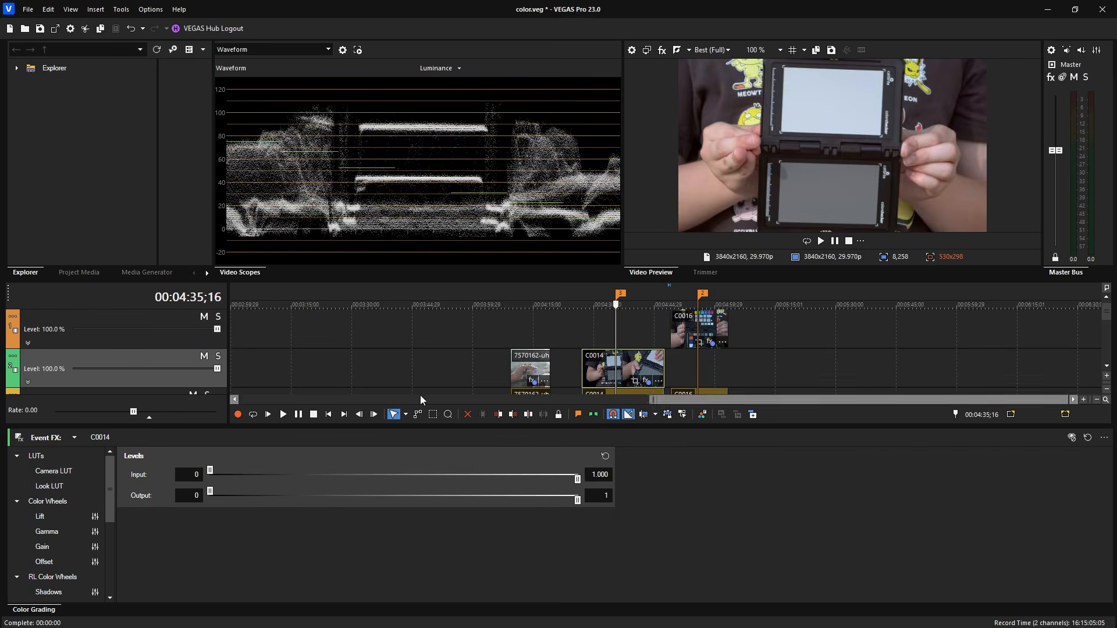
pyautogui.click(47, 439)
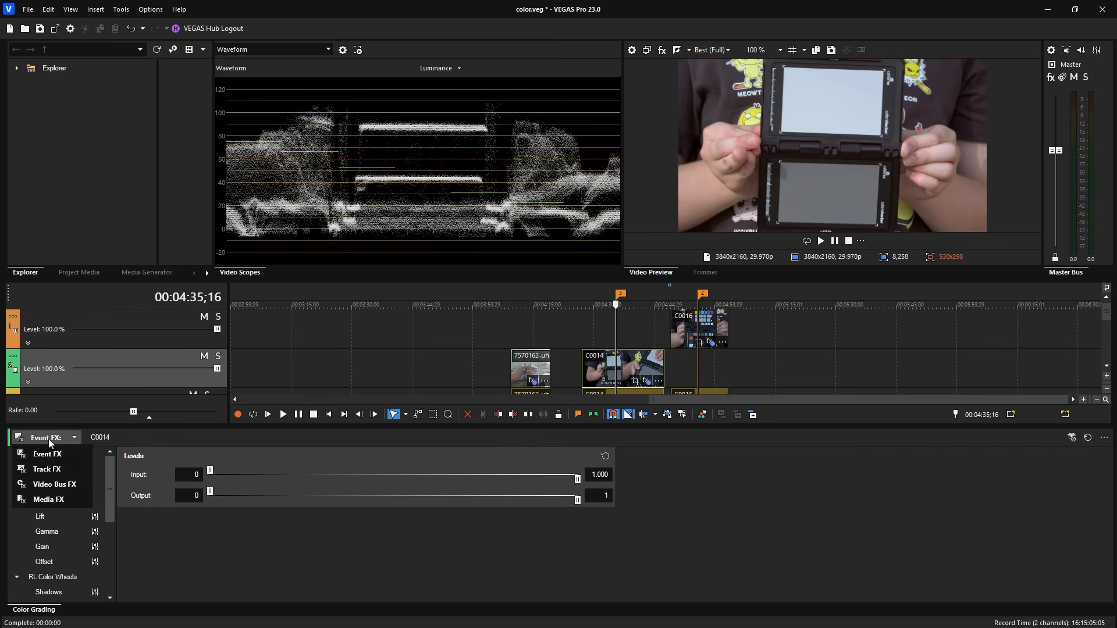
pyautogui.click(57, 467)
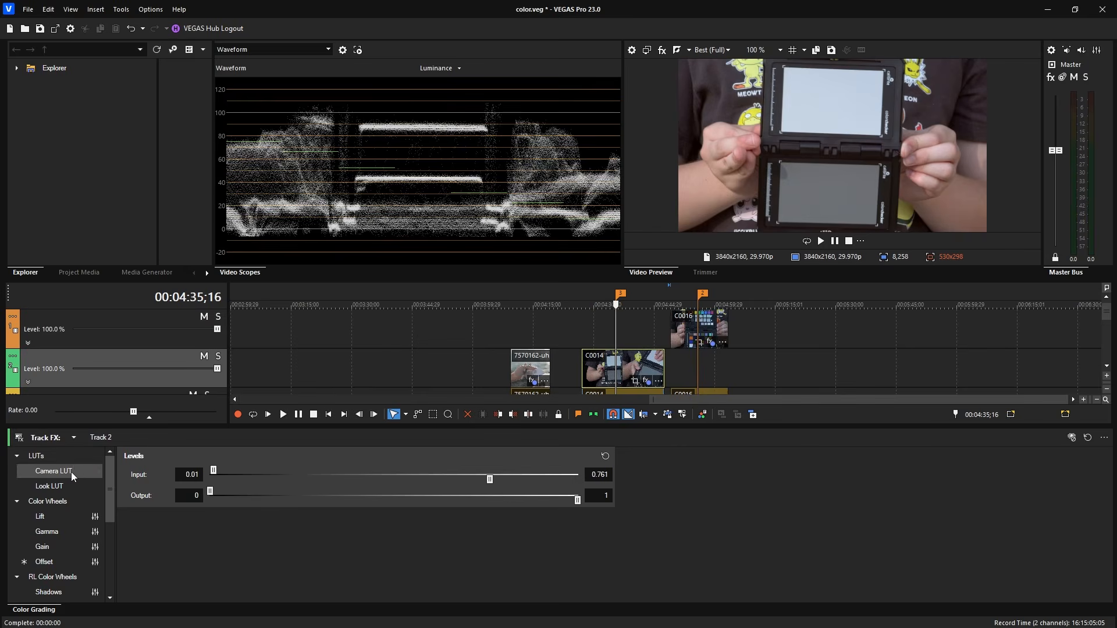
pyautogui.click(58, 456)
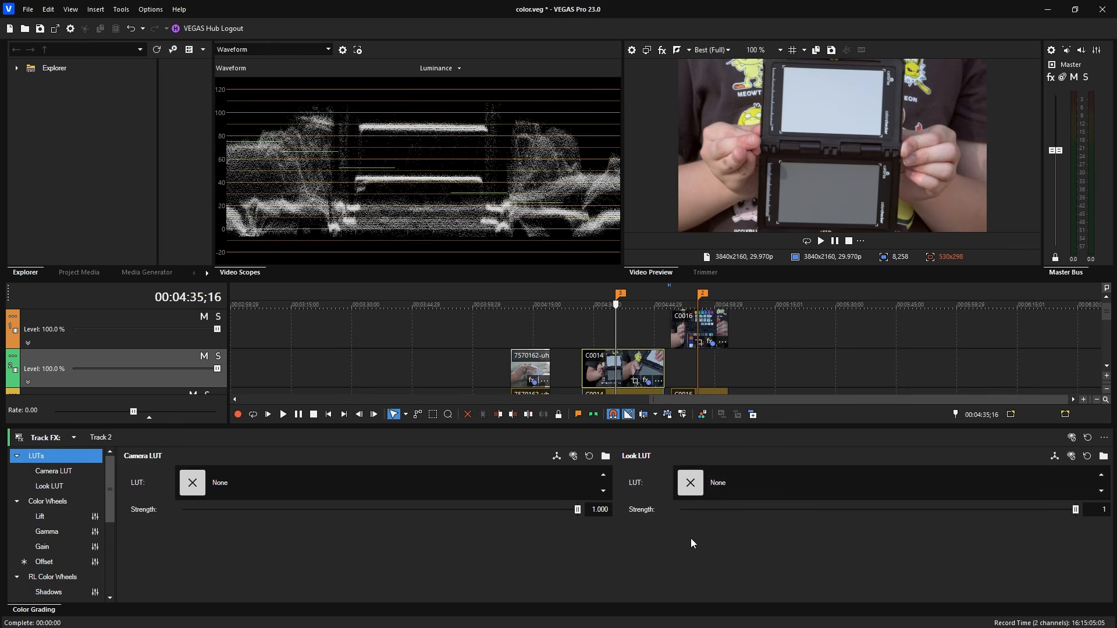
# Export Track 2's grade as a 65-point Cube LUT named quickcorrect in the v23review folder.
pyautogui.click(1104, 437)
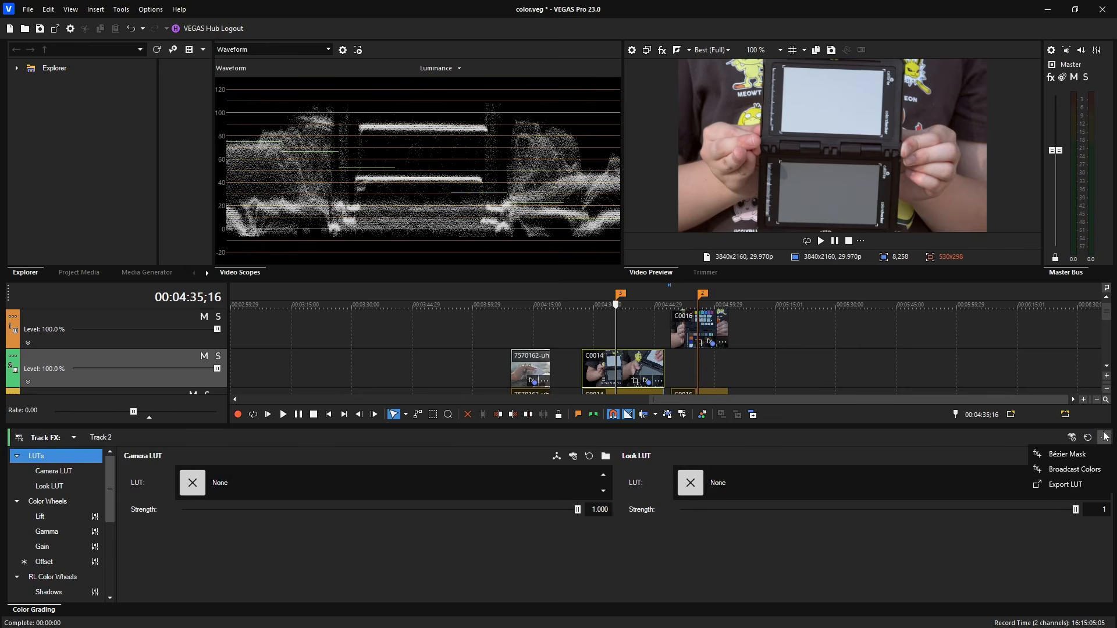
pyautogui.click(1057, 489)
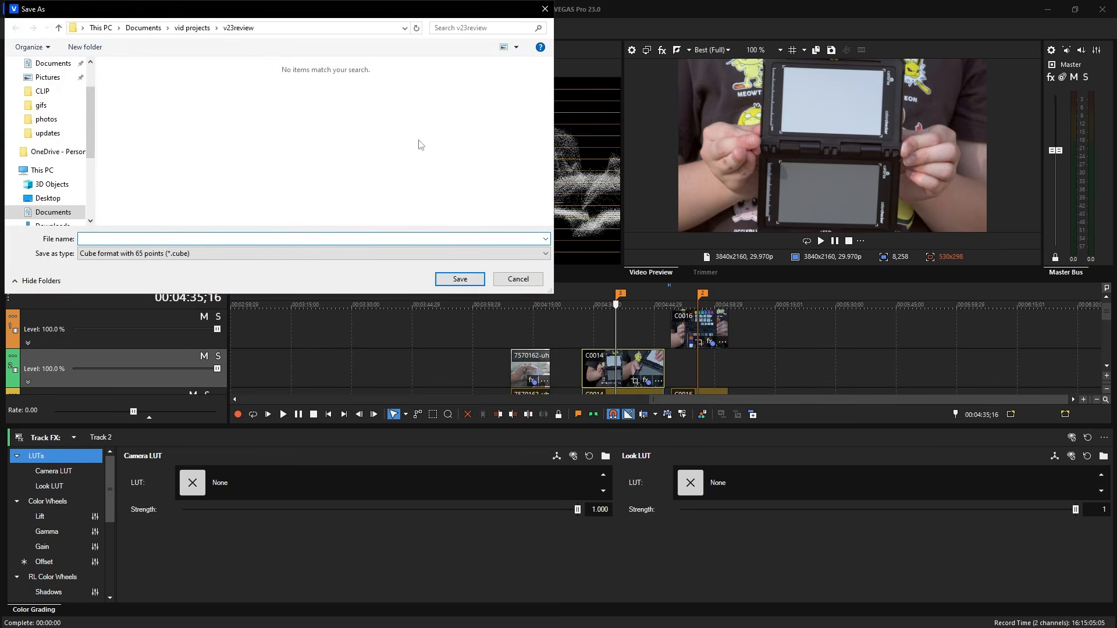
pyautogui.moveTo(366, 19); pyautogui.dragTo(504, 117)
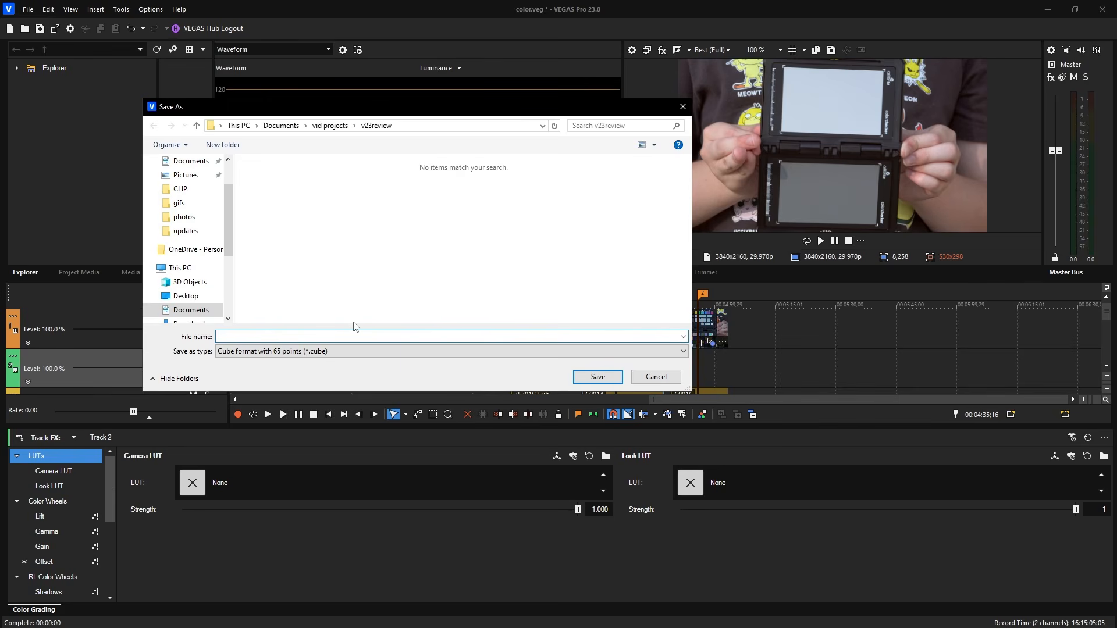
pyautogui.write('col')
pyautogui.press('BackSpace')
pyautogui.press('BackSpace')
pyautogui.press('BackSpace')
pyautogui.write('quickcorre')
pyautogui.click(596, 377)
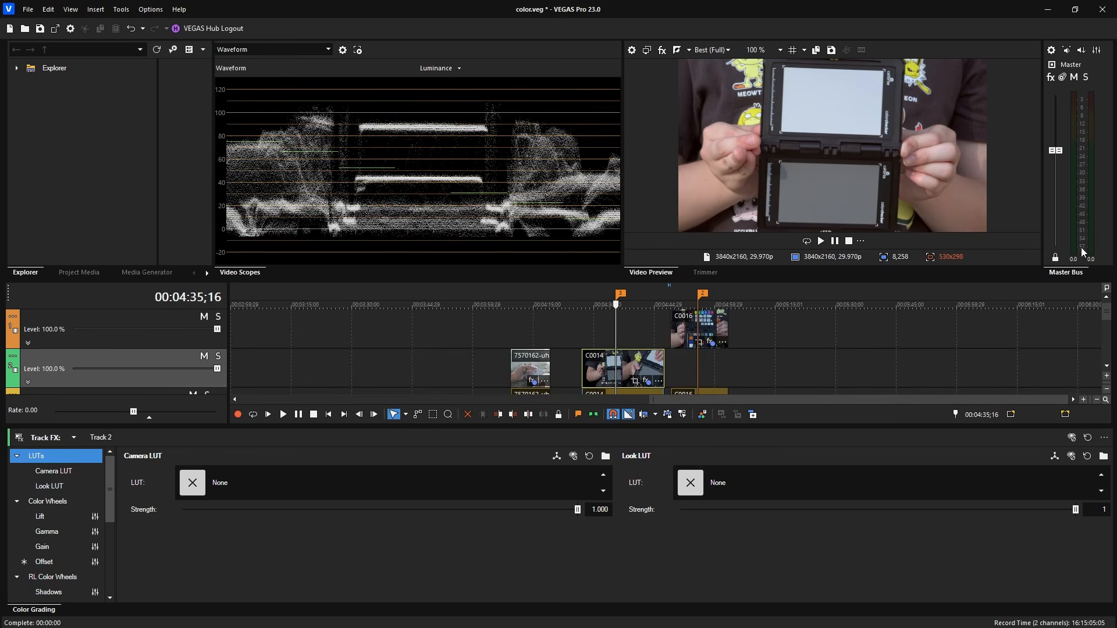
# Select C0016 at its color chart frame and load quickcorrect.cube as Track 1's Camera LUT.
pyautogui.click(703, 329)
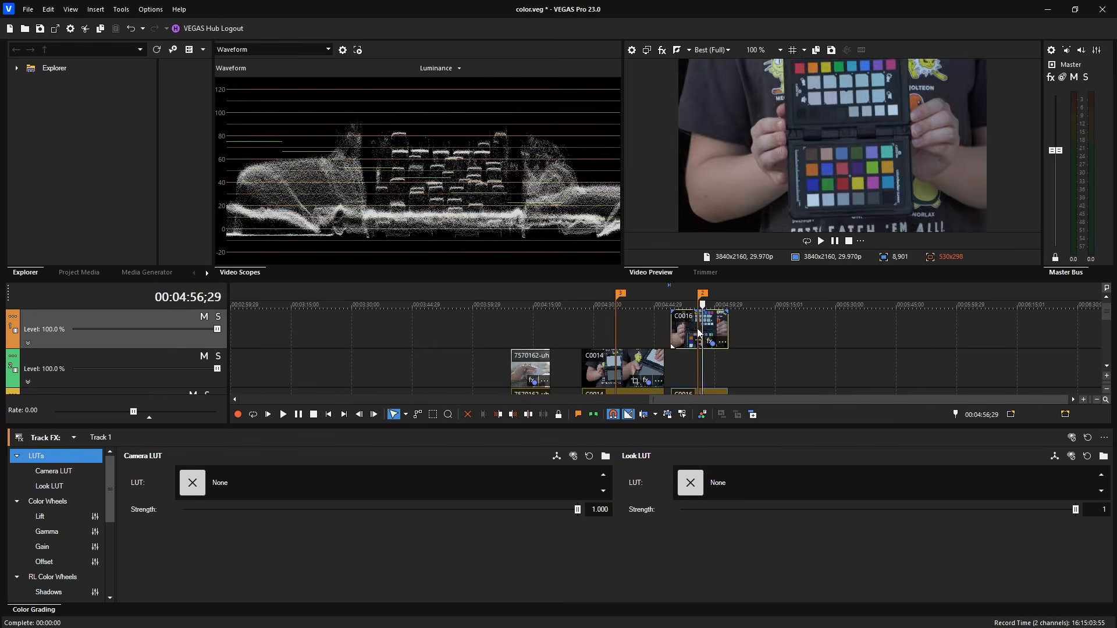
pyautogui.click(699, 333)
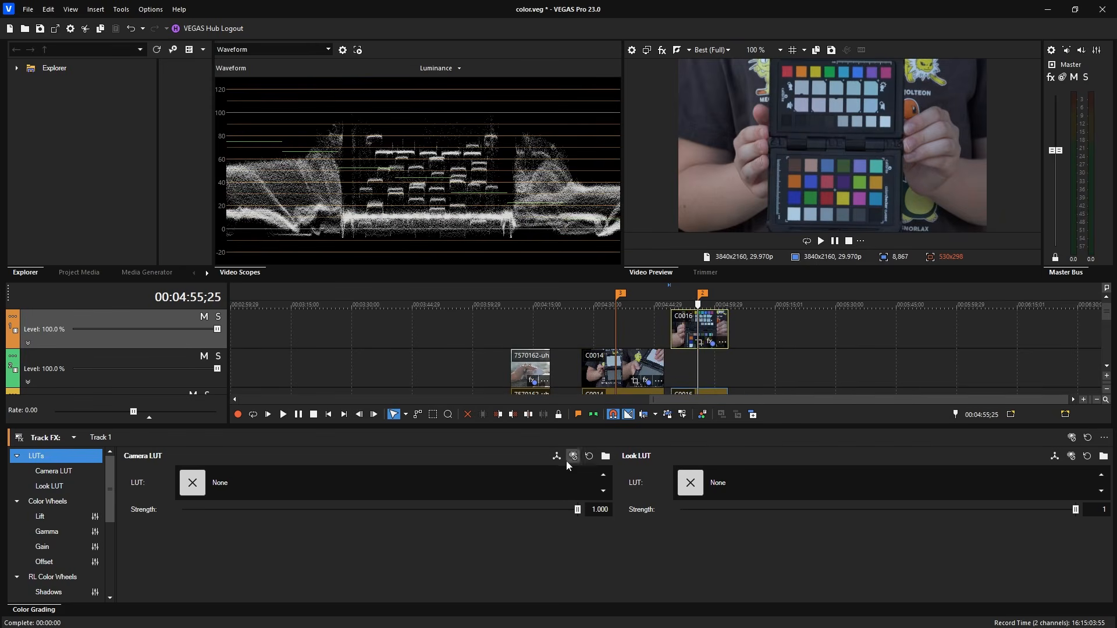
pyautogui.click(606, 456)
pyautogui.click(312, 226)
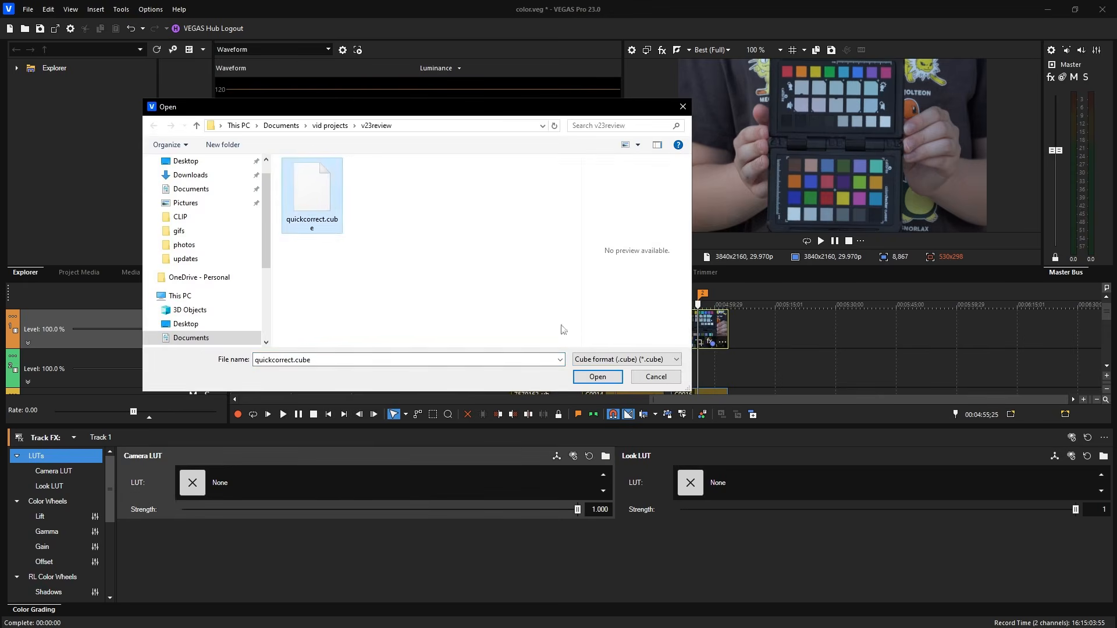
pyautogui.click(583, 377)
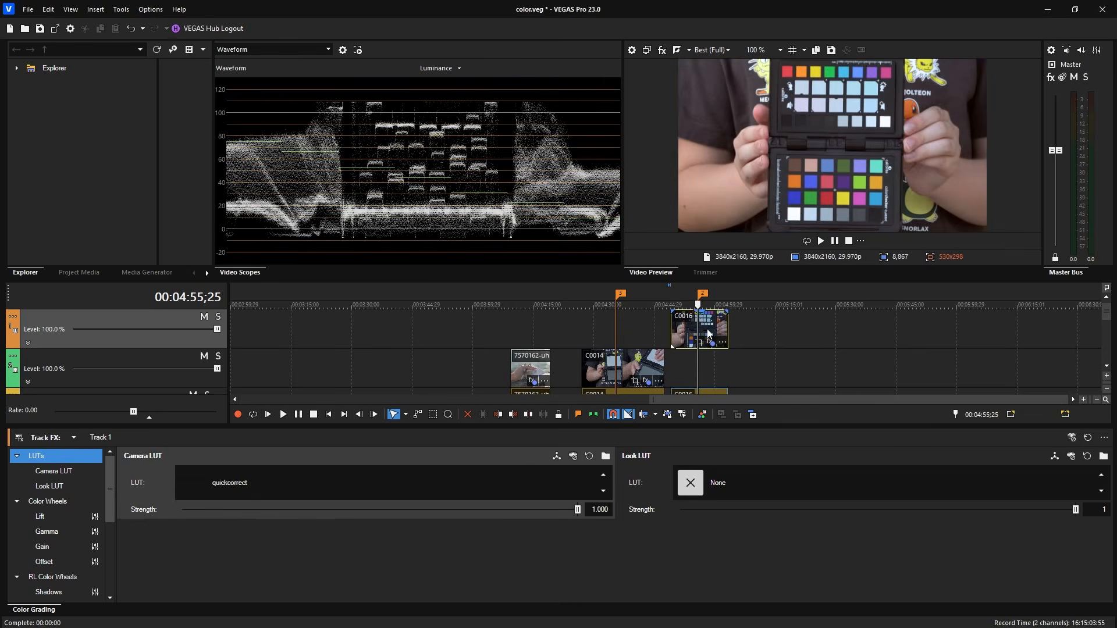
# Compare the gray card clip with C0016, and toggle C0016's event grading bypass to check the quickcorrect LUT.
pyautogui.click(616, 334)
pyautogui.click(699, 328)
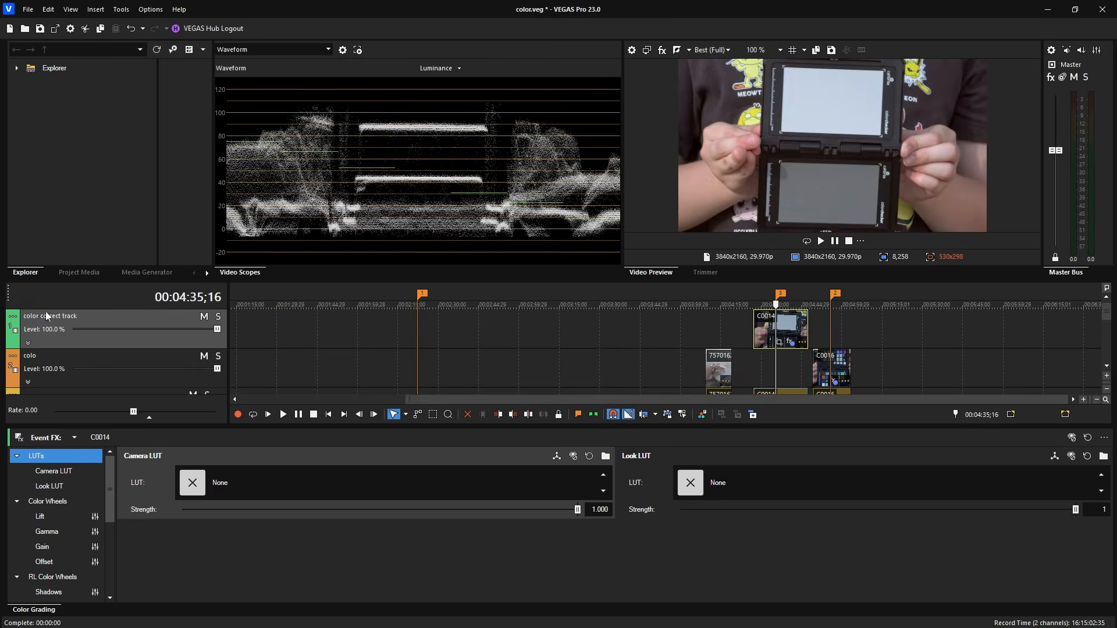
pyautogui.click(831, 367)
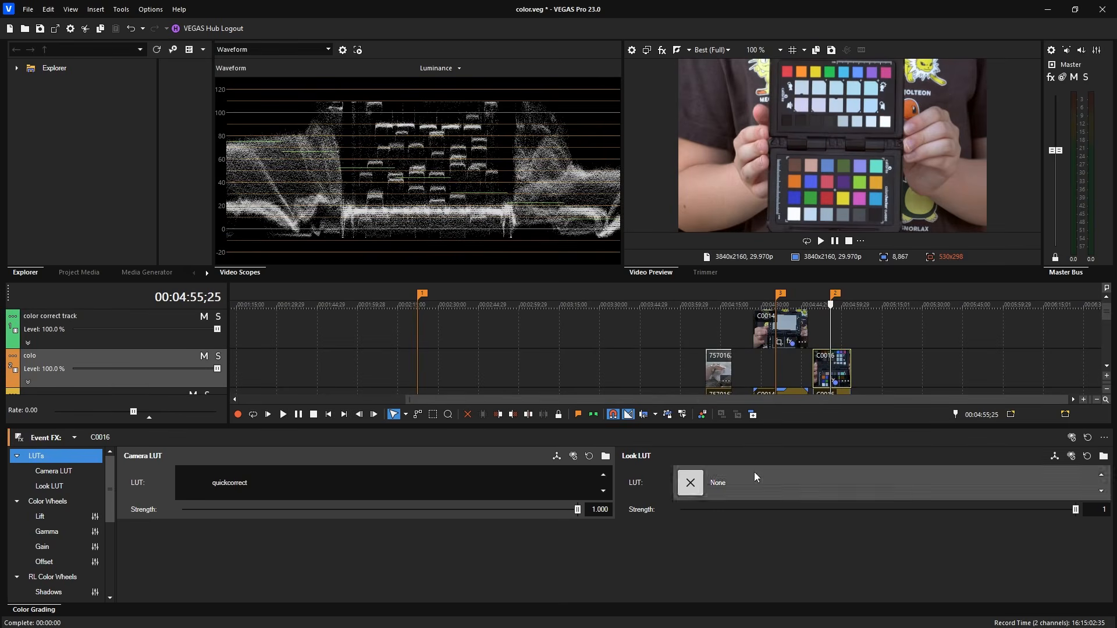
pyautogui.click(1072, 438)
pyautogui.click(1072, 438)
# Move the 7570162 sketchbook clip from the colo track up to the color correct track.
pyautogui.click(717, 363)
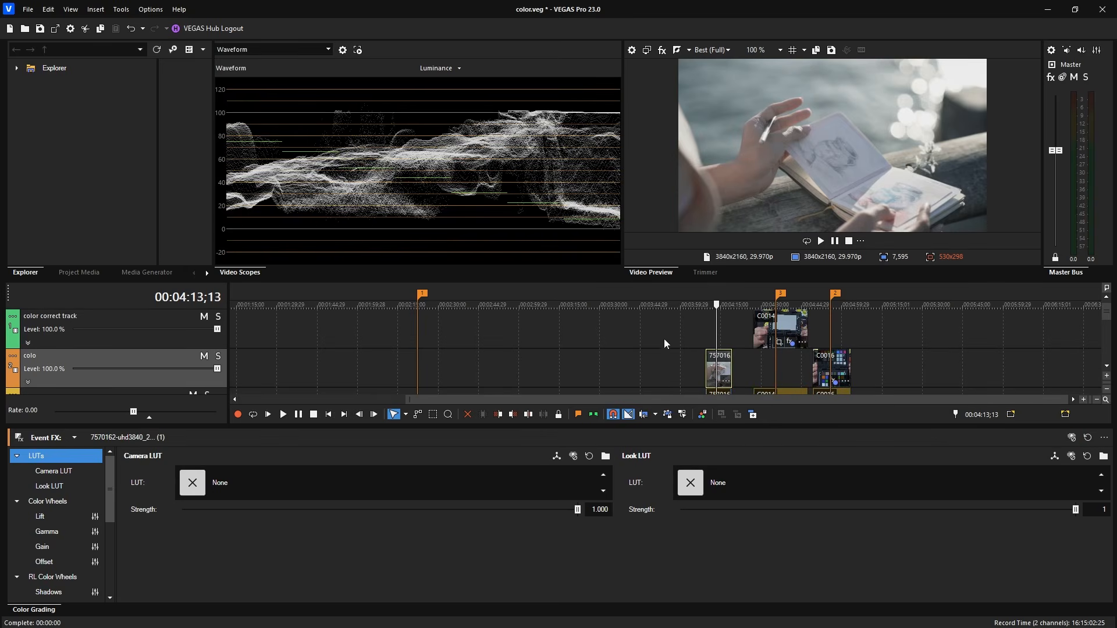
pyautogui.moveTo(720, 370); pyautogui.dragTo(731, 316)
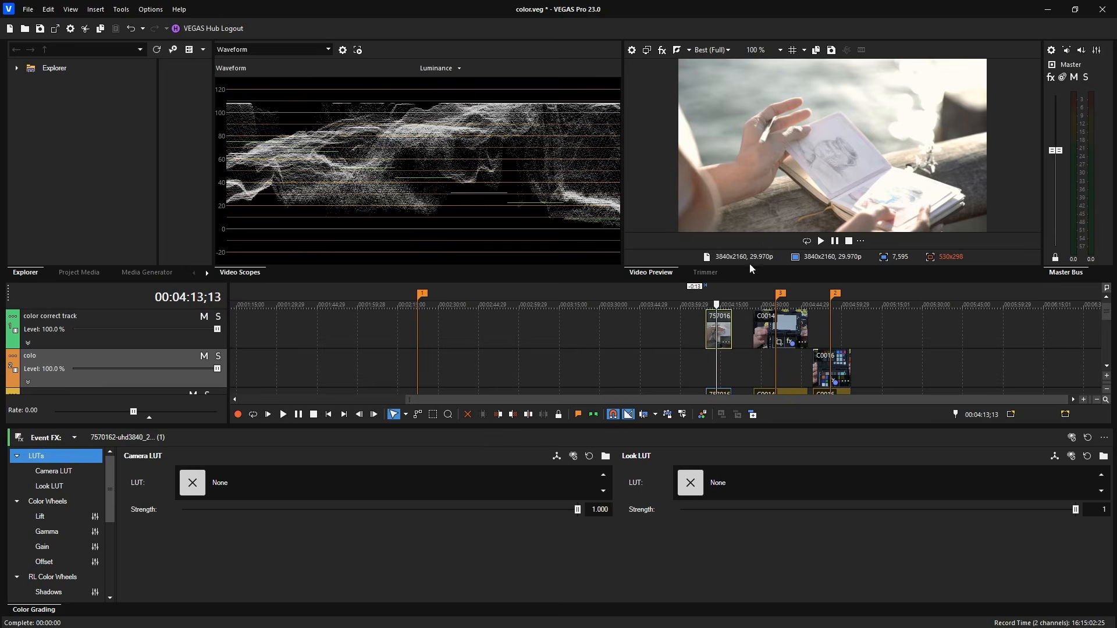
# Move the 7570162 sketchbook clip back down to the colo track and enlarge the timeline around it.
pyautogui.moveTo(723, 328); pyautogui.dragTo(720, 363)
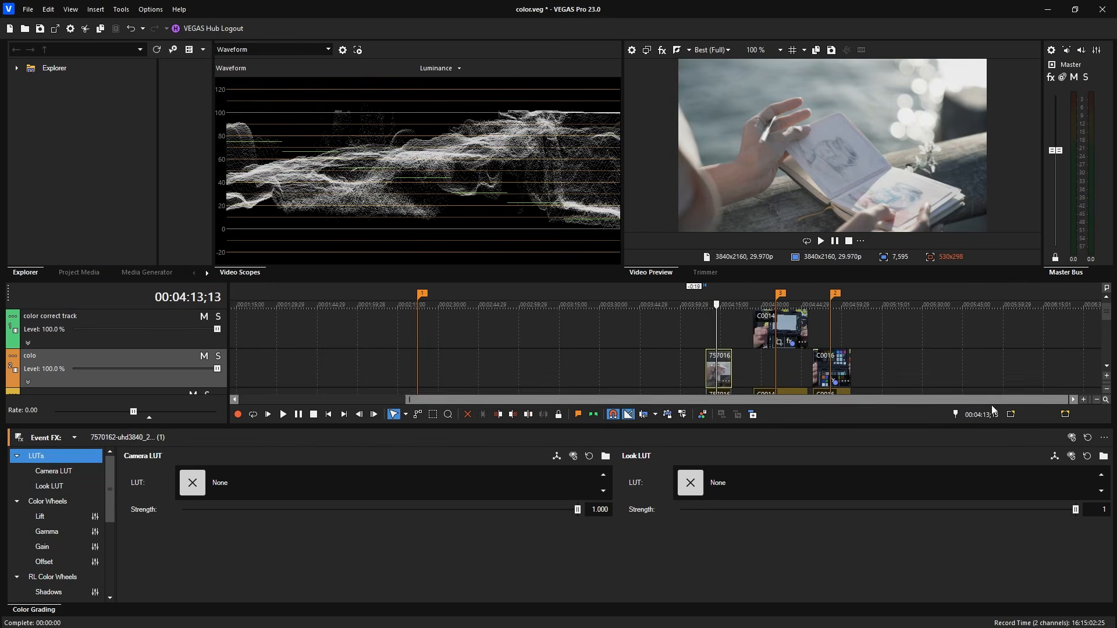
pyautogui.moveTo(939, 430); pyautogui.dragTo(939, 502)
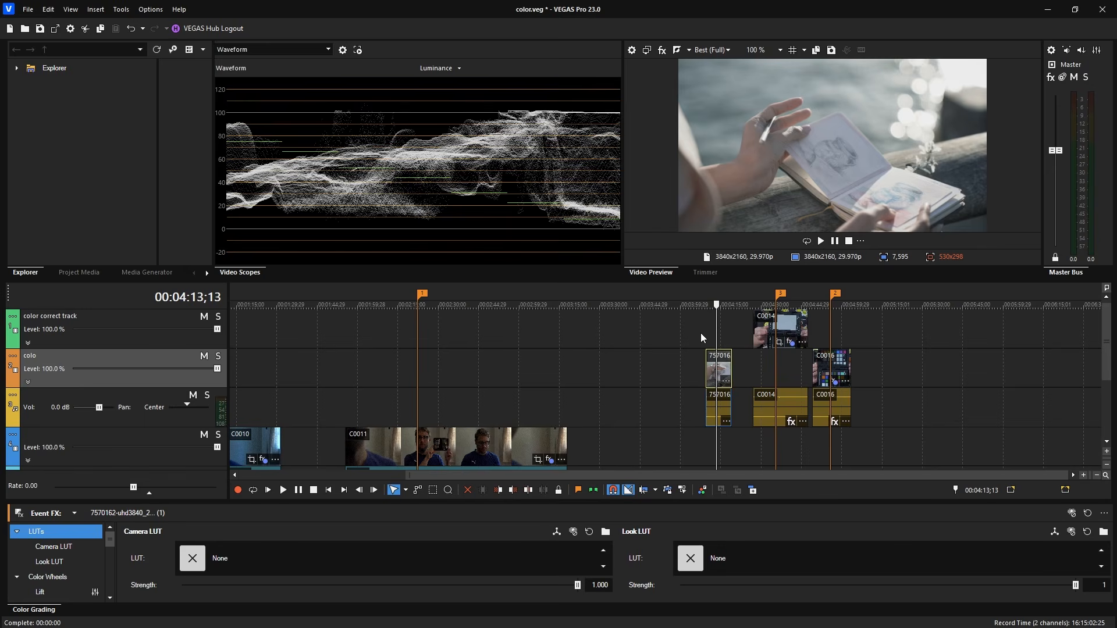
pyautogui.scroll(5, 701, 334)
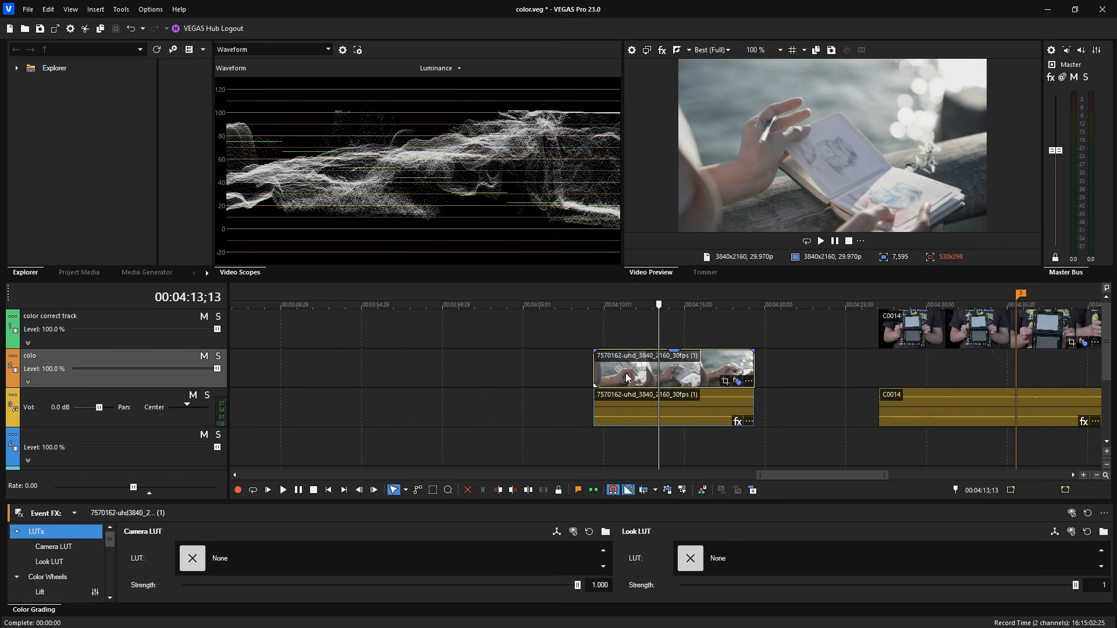
# Compare frames along the sketchbook clip and park the playhead on its paint swatch frame at 00:04:11;15.
pyautogui.click(627, 377)
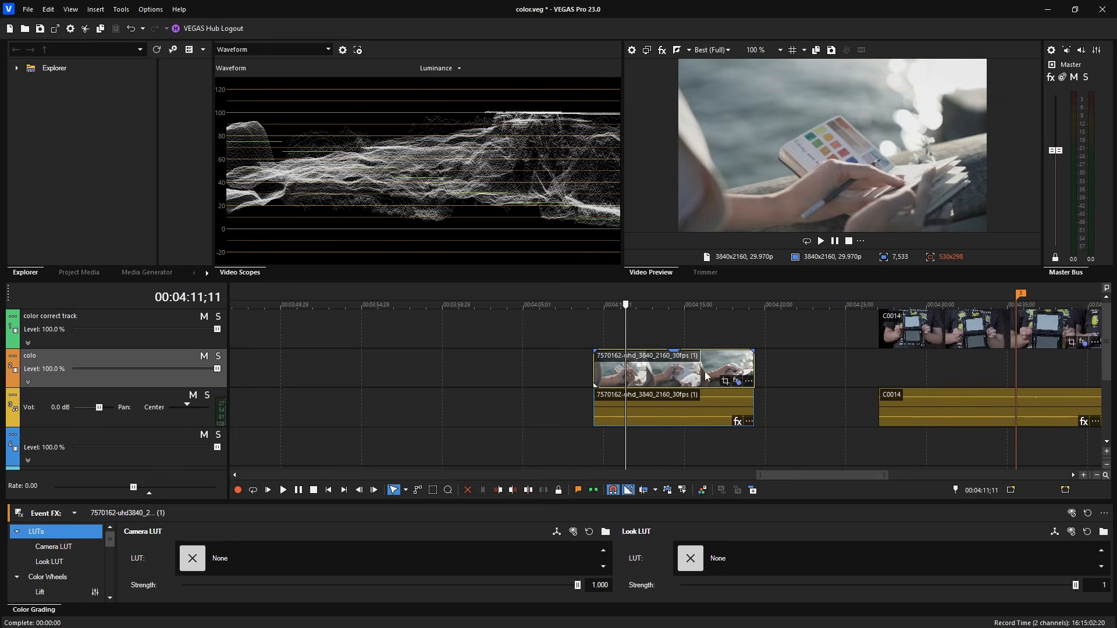
pyautogui.click(708, 375)
pyautogui.click(644, 374)
pyautogui.click(628, 372)
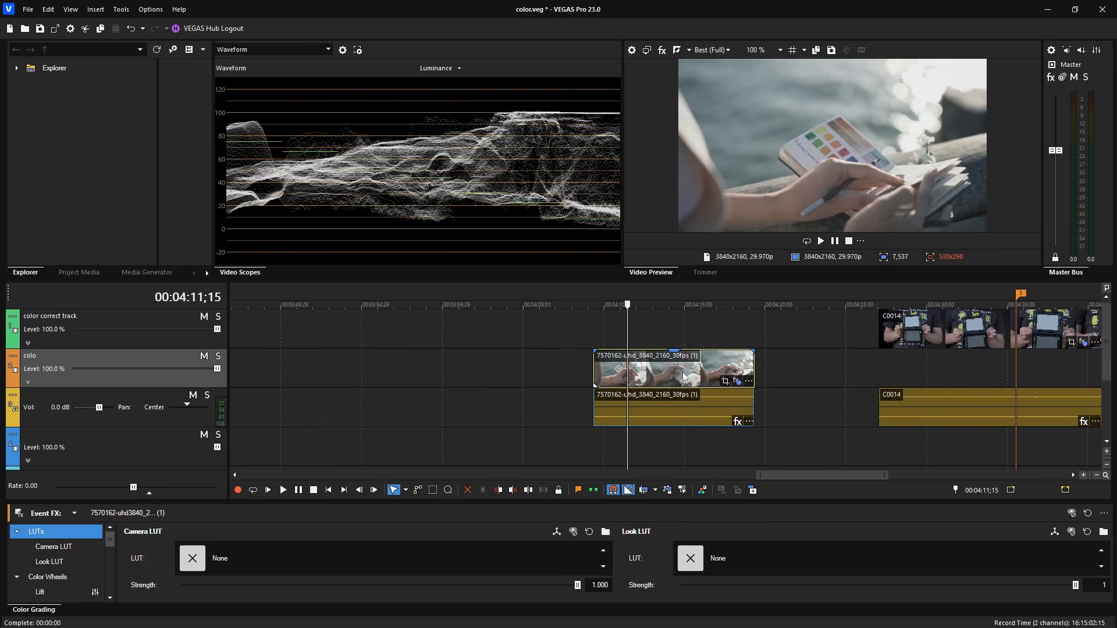
# Enable Picture In Picture in the sketchbook clip's event effects and place it after Color Grading in the chain.
pyautogui.click(735, 381)
pyautogui.moveTo(1116, 217); pyautogui.dragTo(359, 148)
pyautogui.click(291, 181)
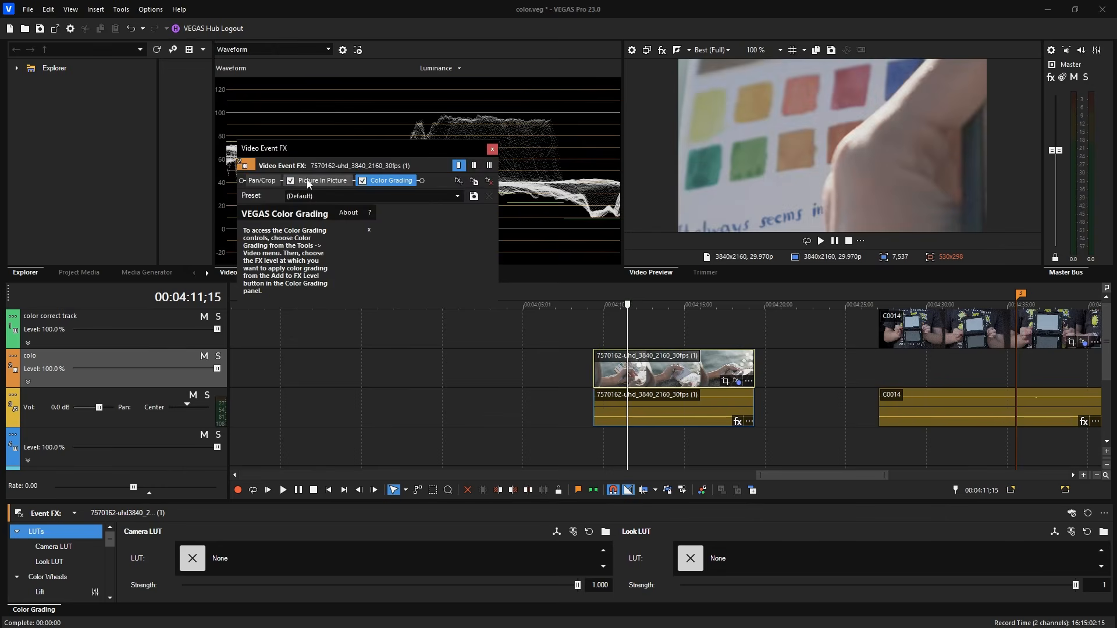
pyautogui.click(344, 196)
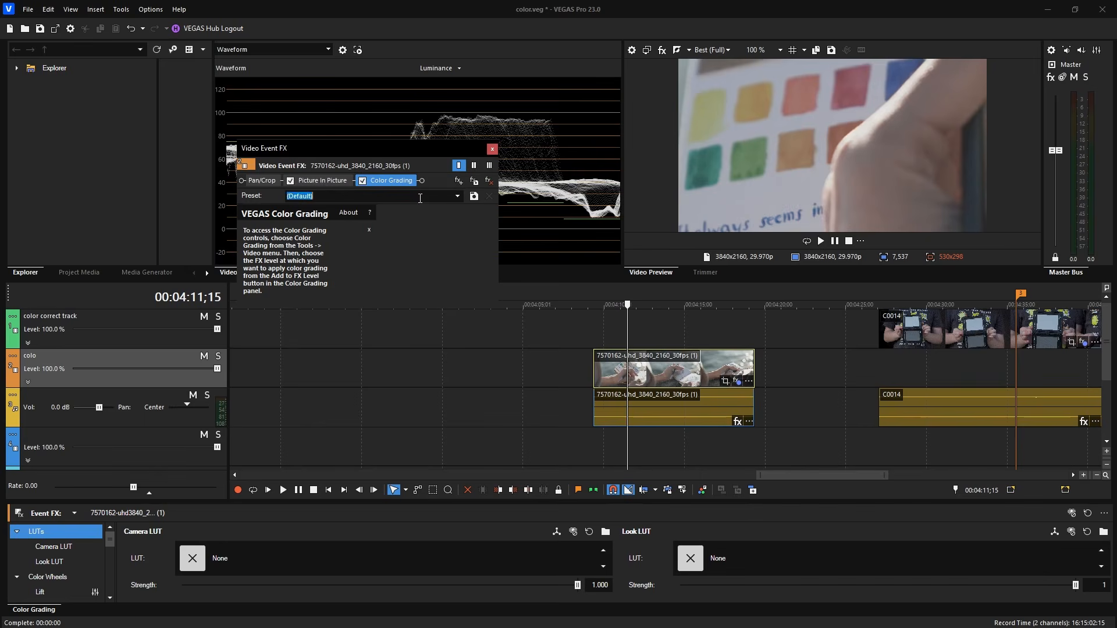
pyautogui.click(331, 182)
pyautogui.moveTo(331, 181); pyautogui.dragTo(383, 182)
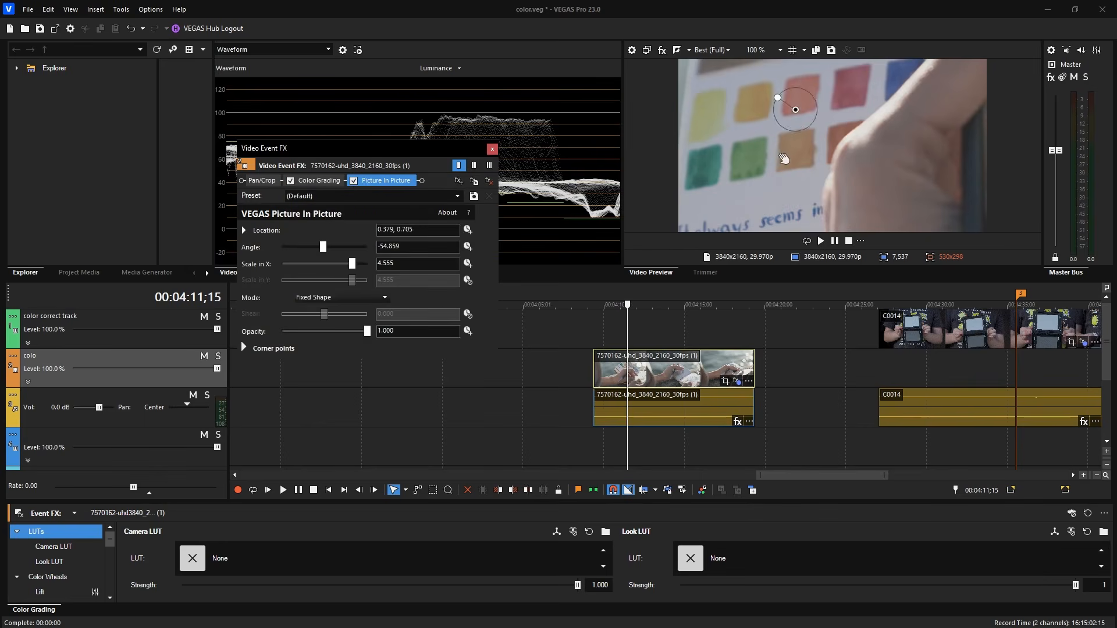
# Reposition the magnified picture to about 0.364, 0.695, check it on the swatch and sketch frames, and close the event effects.
pyautogui.moveTo(823, 138); pyautogui.dragTo(780, 157)
pyautogui.moveTo(435, 151); pyautogui.dragTo(368, 245)
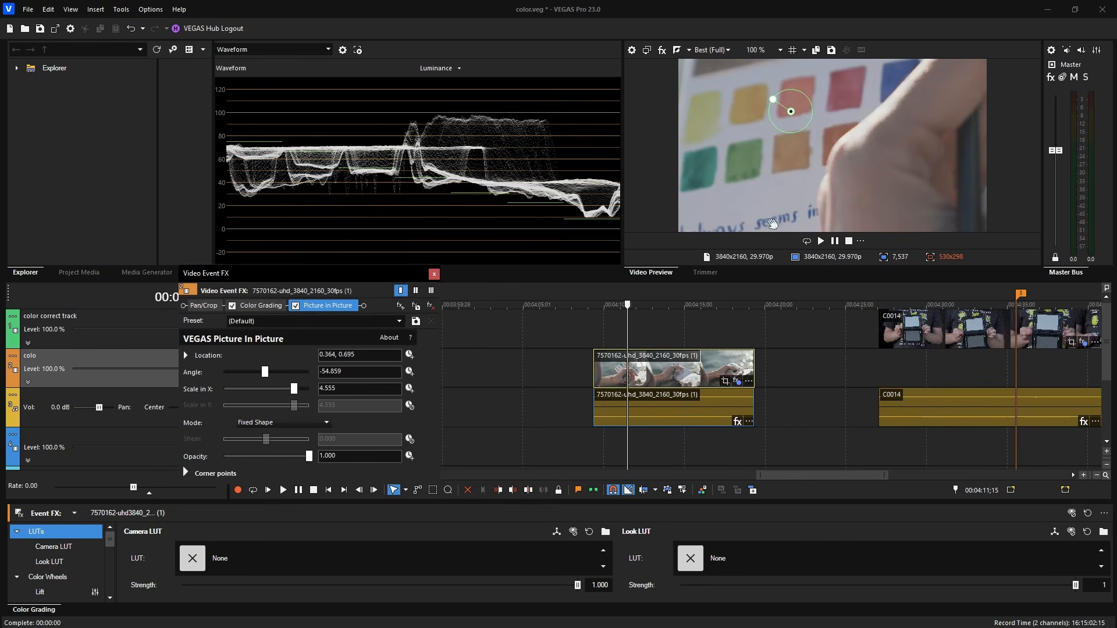
pyautogui.click(704, 345)
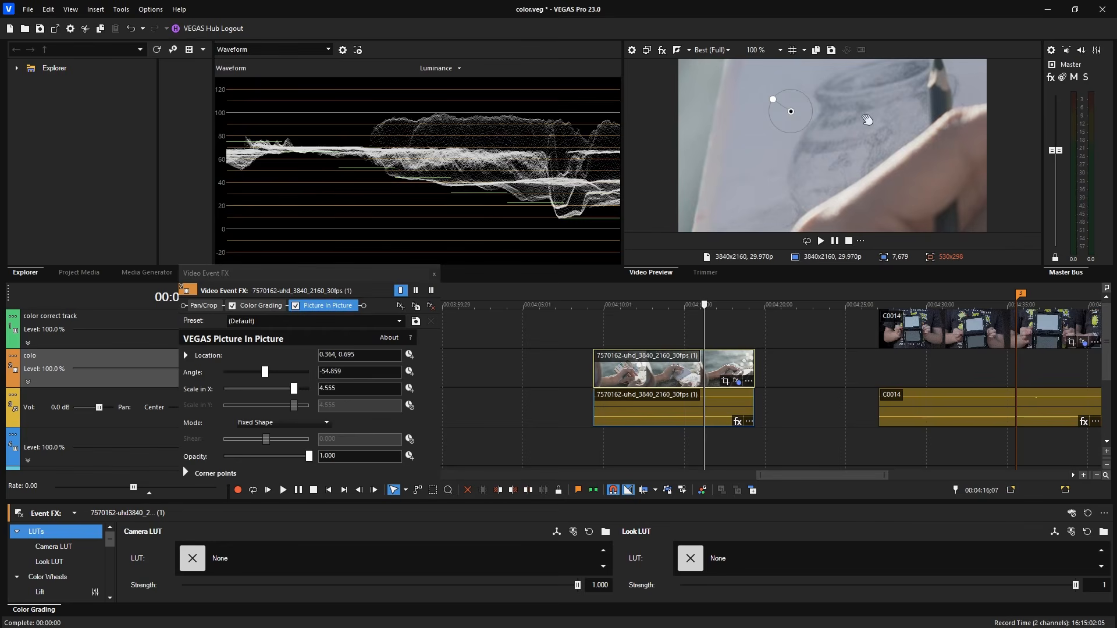
pyautogui.click(623, 373)
pyautogui.click(708, 372)
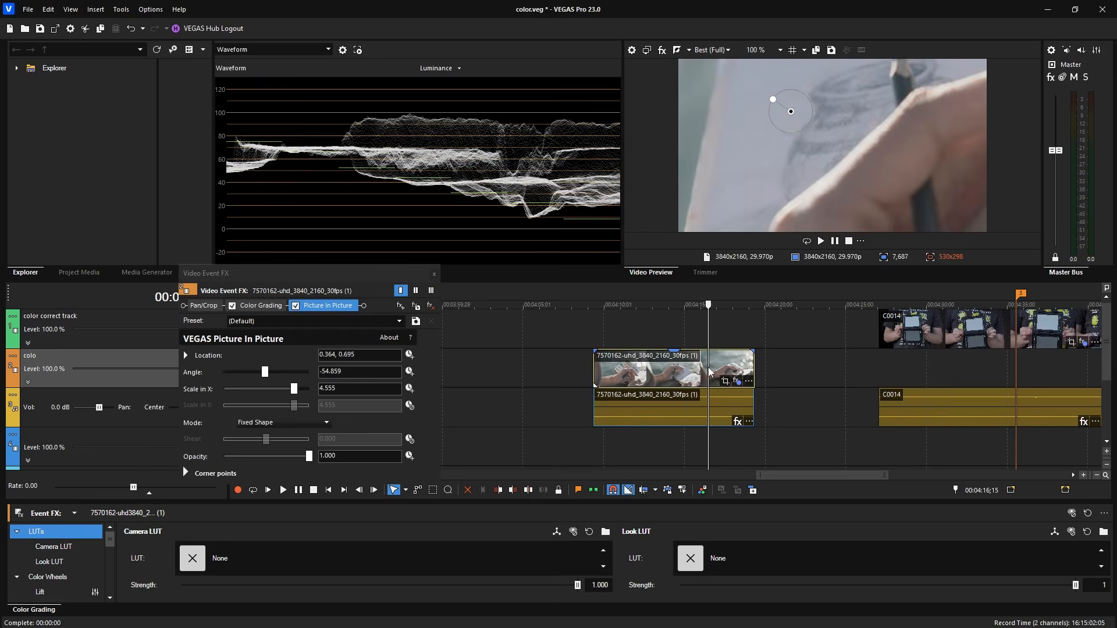
pyautogui.click(628, 373)
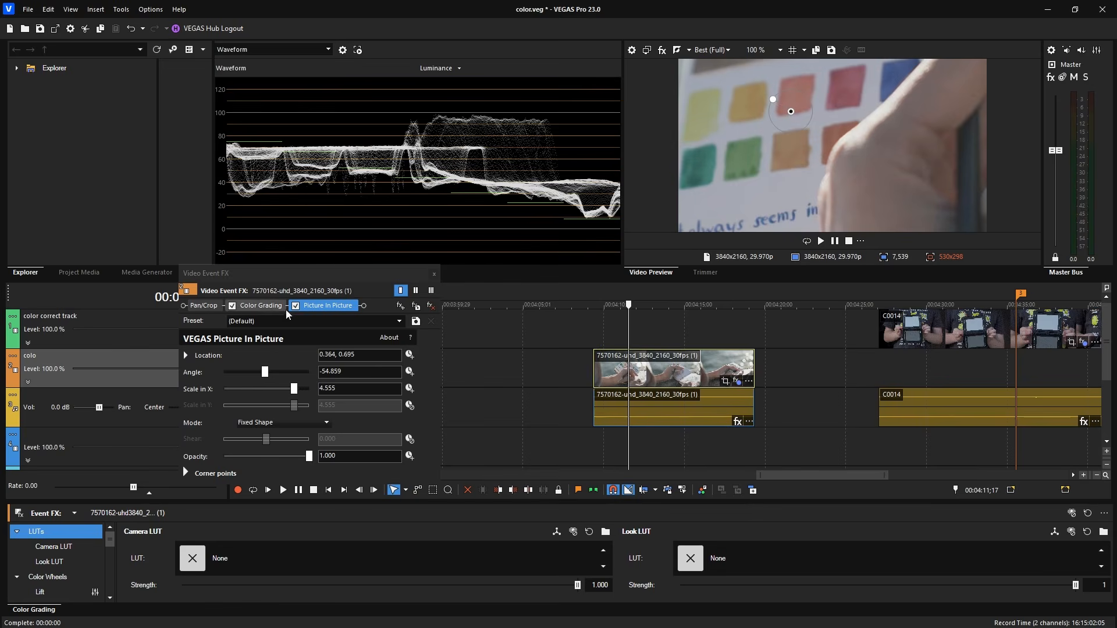
pyautogui.click(264, 307)
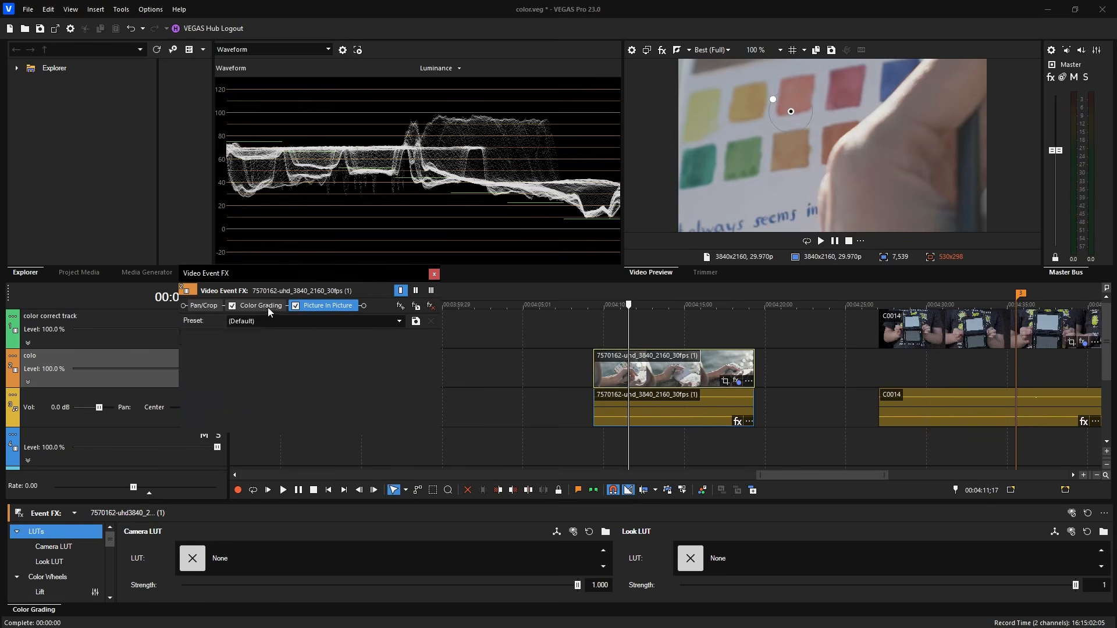
pyautogui.click(434, 274)
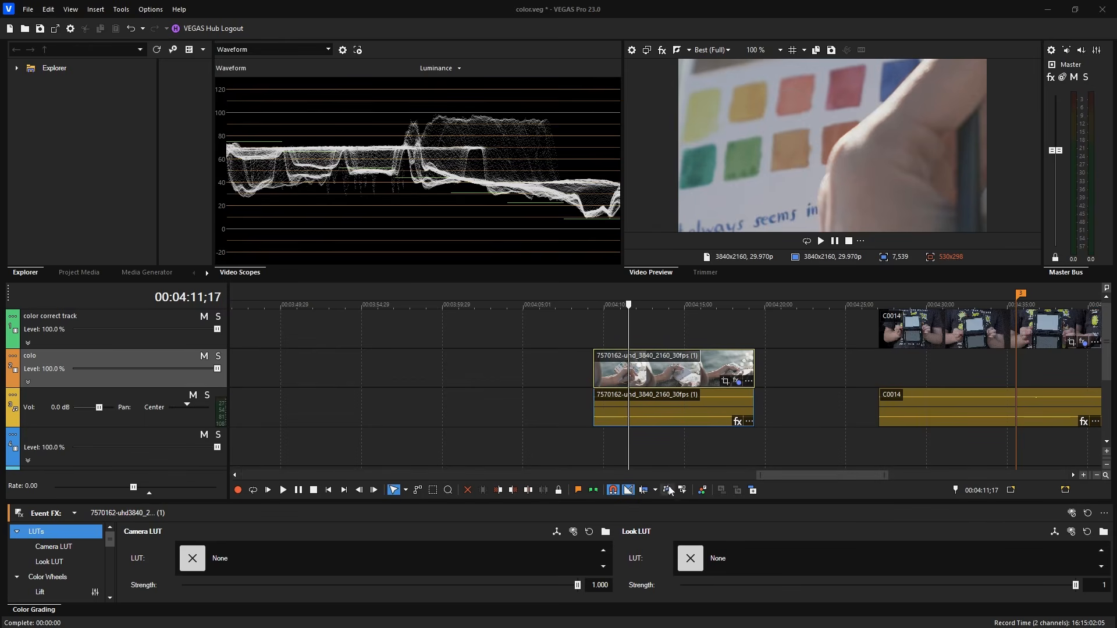
# Give the Color Grading area more height and switch the video scopes to Vectorscope.
pyautogui.moveTo(671, 501); pyautogui.dragTo(676, 403)
pyautogui.moveTo(1107, 308); pyautogui.dragTo(1108, 317)
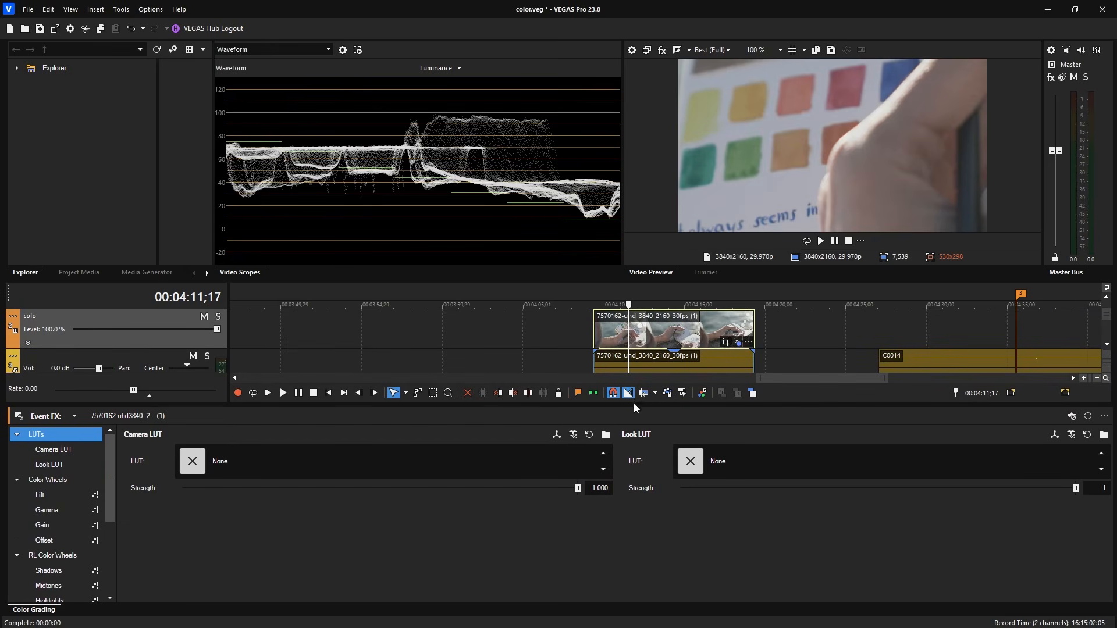
pyautogui.moveTo(634, 403); pyautogui.dragTo(641, 386)
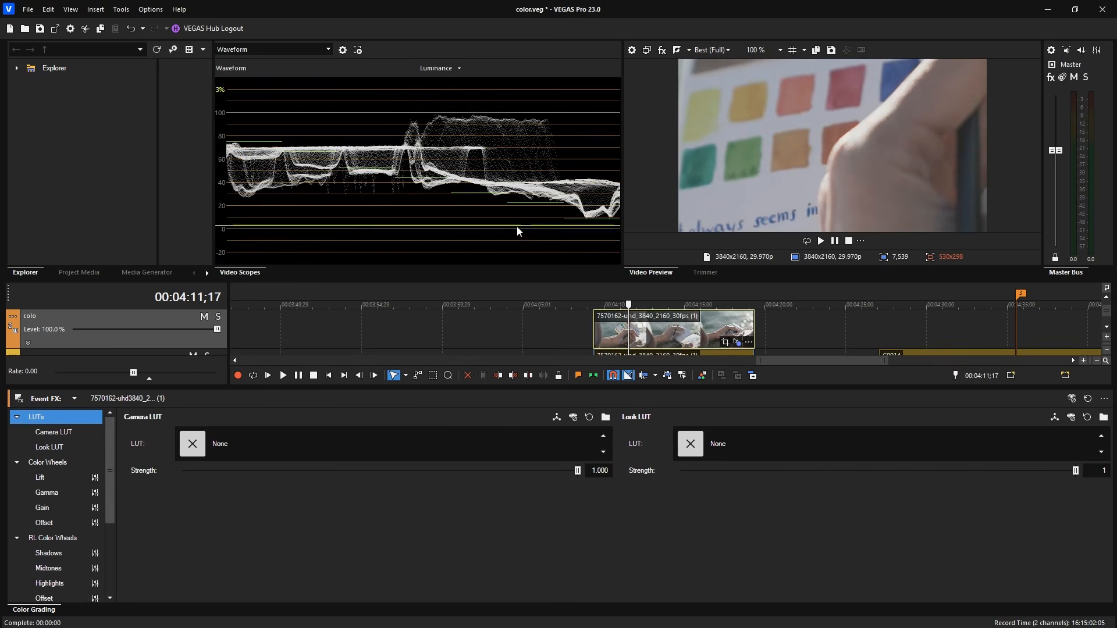
pyautogui.click(277, 50)
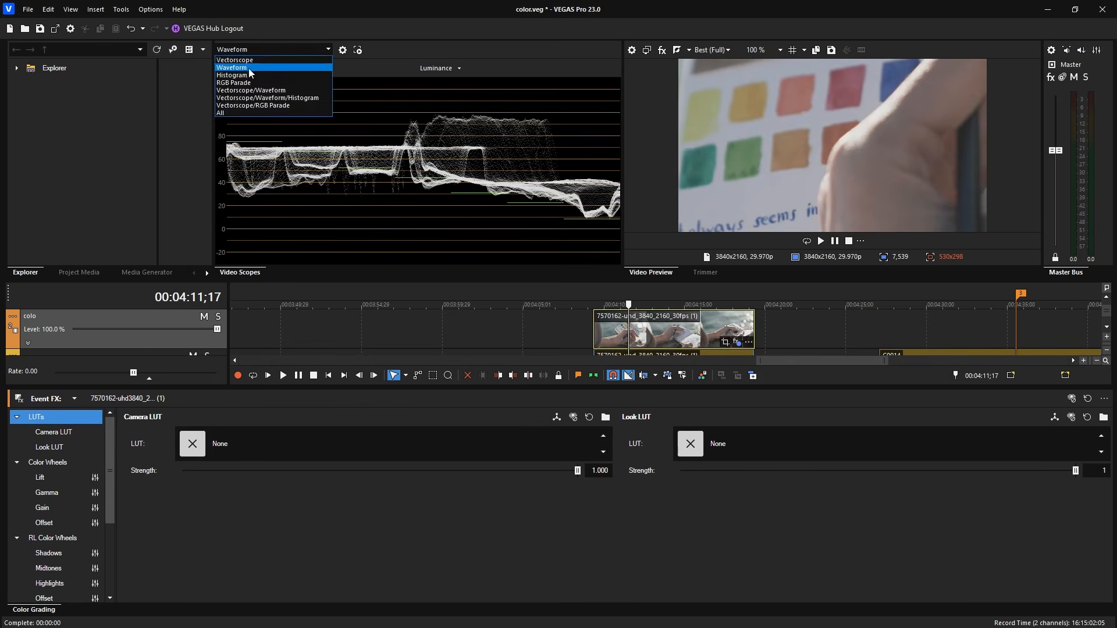
pyautogui.click(251, 60)
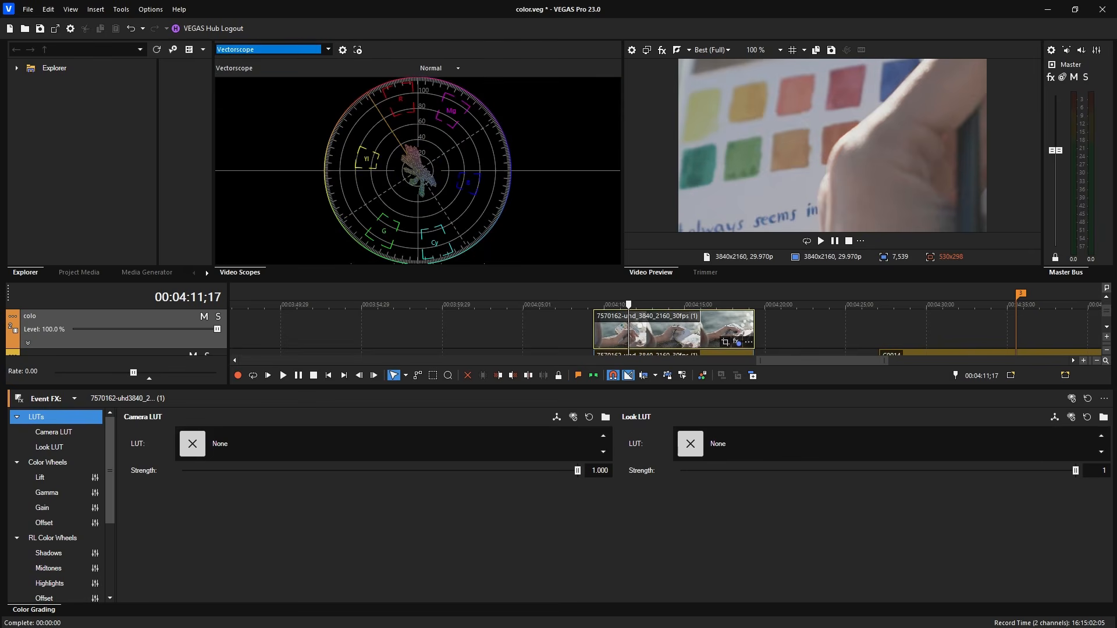
# Set the clip's Picture In Picture scale to 10 and reposition it to about 0.451, 1.899, framing the white paper around the handwriting.
pyautogui.click(736, 343)
pyautogui.click(391, 298)
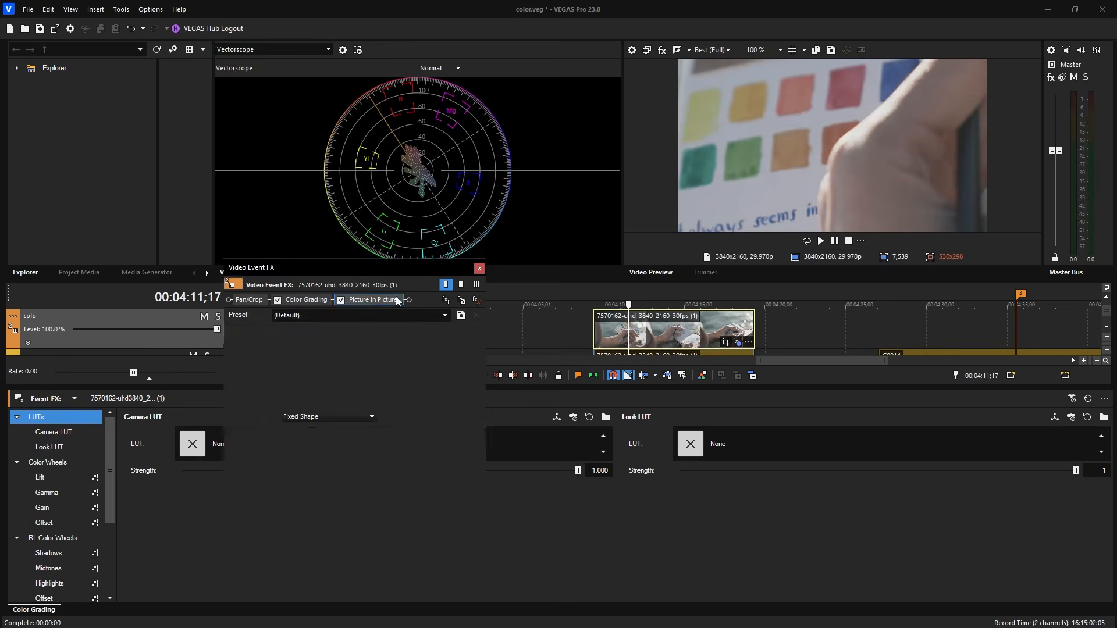
pyautogui.moveTo(771, 162); pyautogui.dragTo(681, 112)
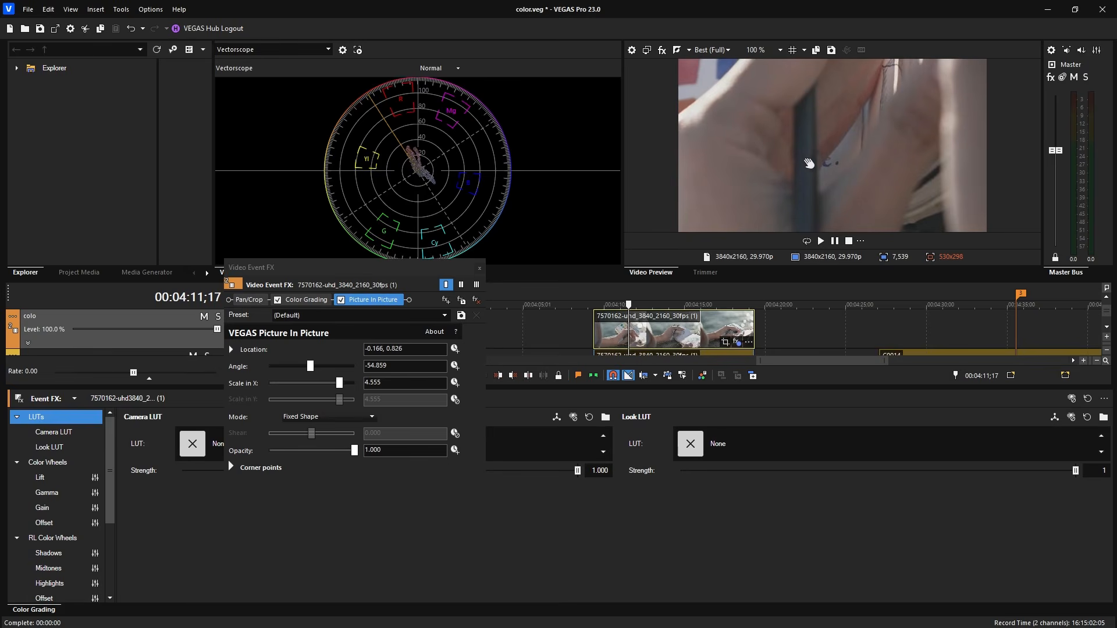
pyautogui.moveTo(809, 163); pyautogui.dragTo(856, 135)
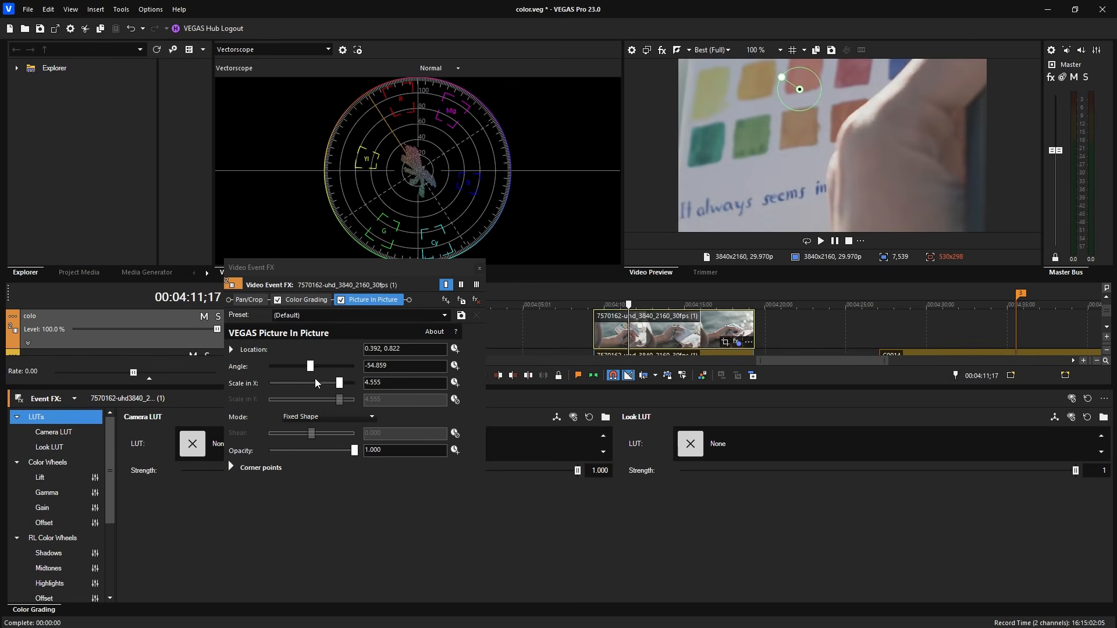
pyautogui.moveTo(335, 384); pyautogui.dragTo(362, 388)
pyautogui.moveTo(798, 154); pyautogui.dragTo(796, 86)
pyautogui.moveTo(381, 271); pyautogui.dragTo(303, 244)
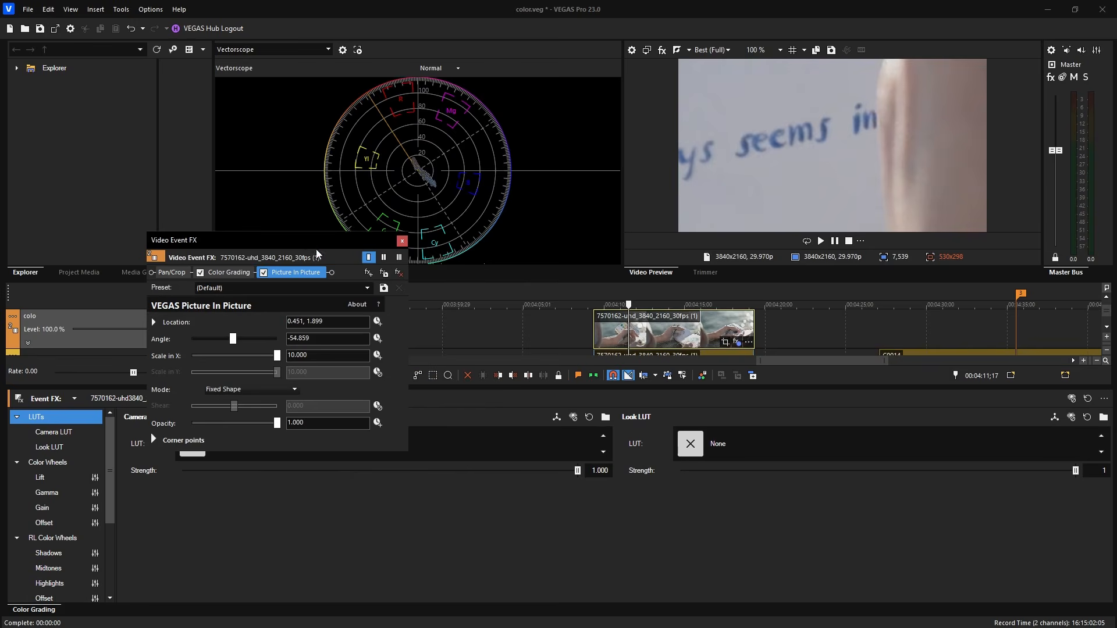
pyautogui.moveTo(308, 242); pyautogui.dragTo(265, 170)
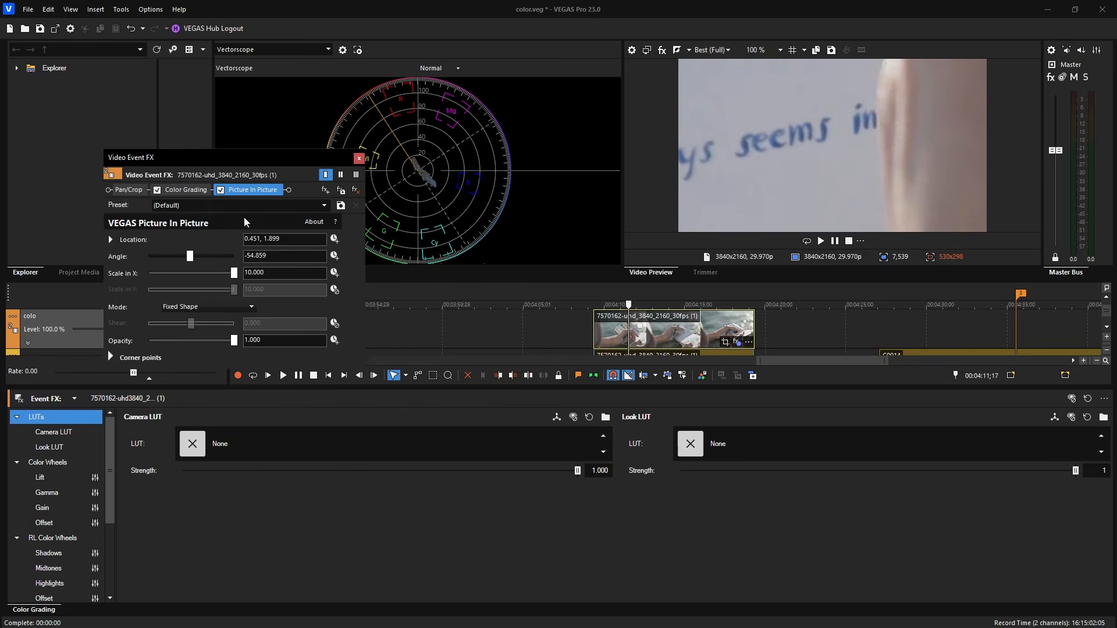
pyautogui.click(178, 190)
pyautogui.moveTo(221, 161); pyautogui.dragTo(1116, 325)
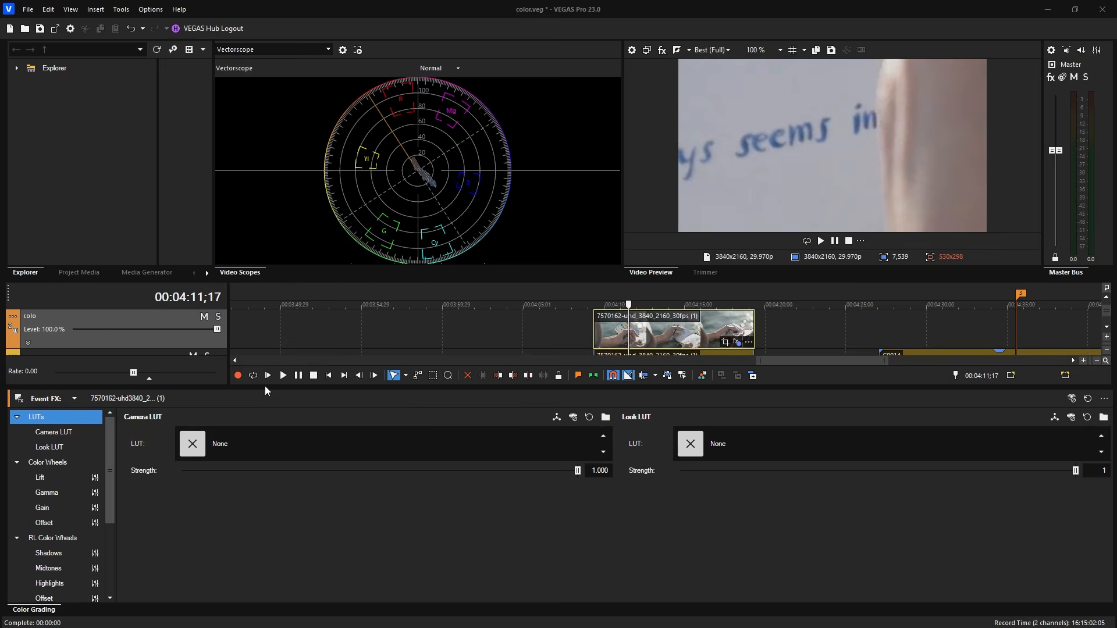
# Try small color shifts on the clip's Lift, Gamma and Gain color wheels and reset all three.
pyautogui.click(52, 463)
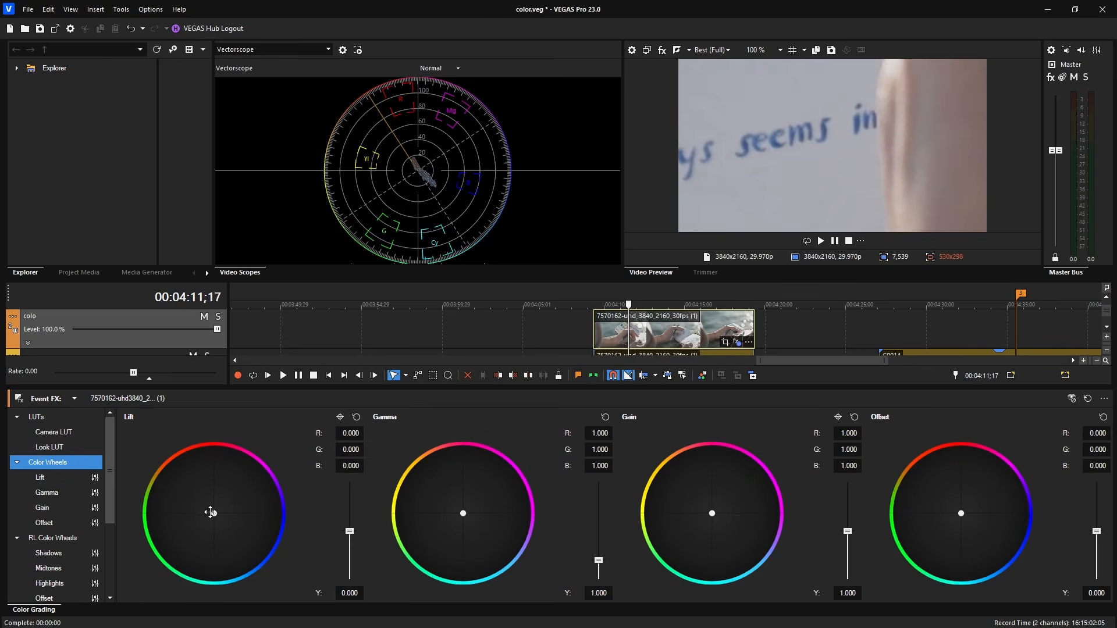
pyautogui.moveTo(214, 514); pyautogui.dragTo(219, 512)
pyautogui.moveTo(464, 513); pyautogui.dragTo(462, 512)
pyautogui.moveTo(712, 513); pyautogui.dragTo(714, 512)
pyautogui.click(854, 417)
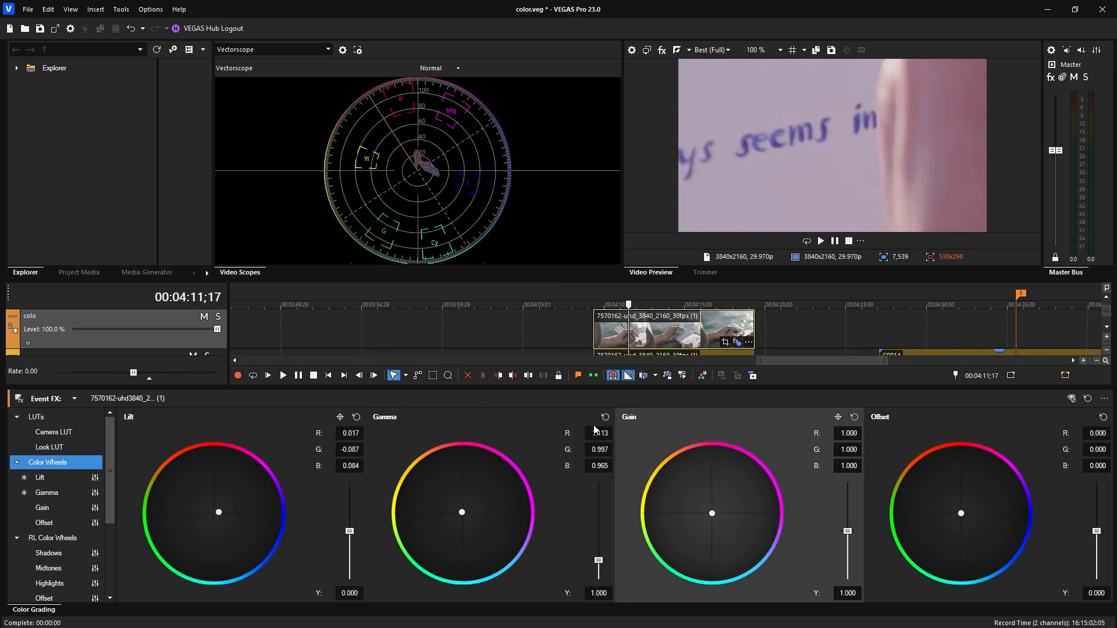
pyautogui.click(605, 417)
pyautogui.click(356, 417)
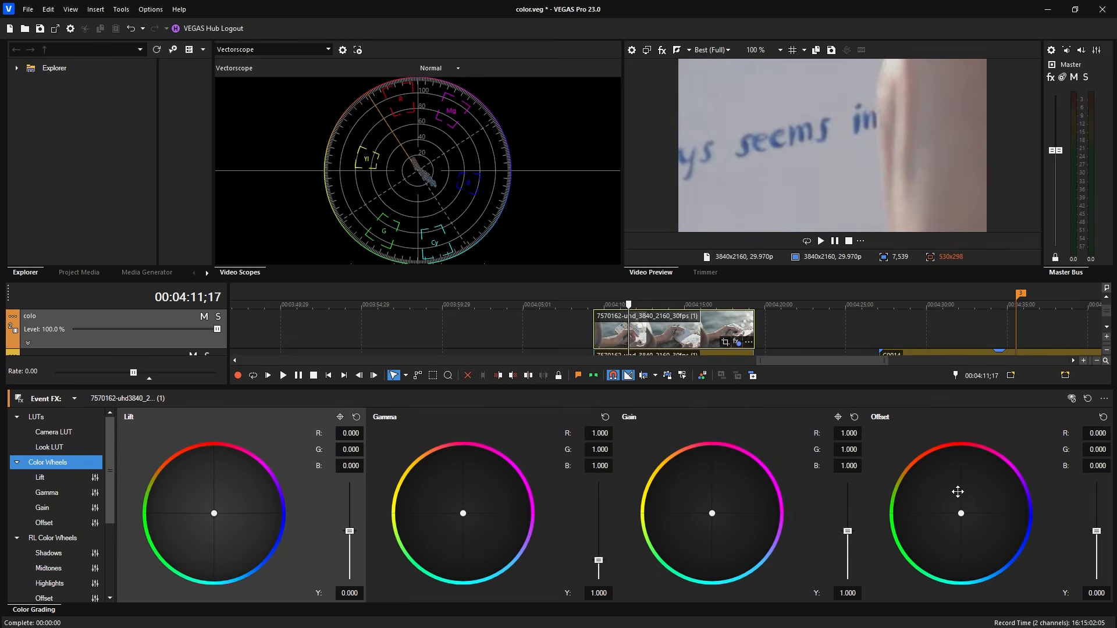
# Try a slight Gain balance of R 0.995, G 1.013, B 0.991 and the vectorscope's Magnified view.
pyautogui.click(713, 515)
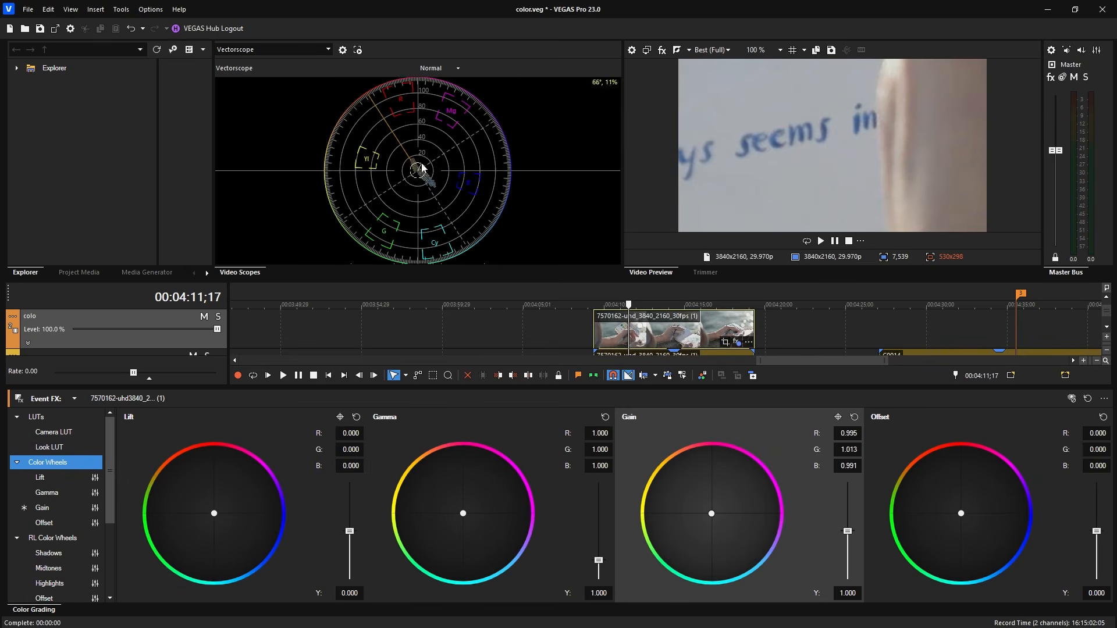
pyautogui.click(329, 50)
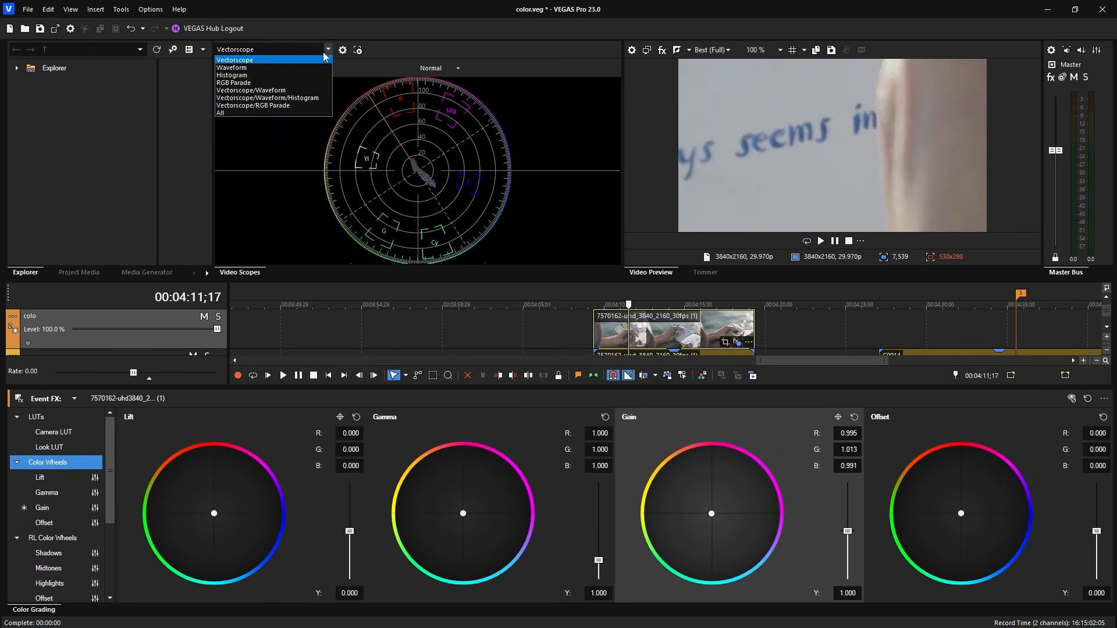
pyautogui.click(324, 57)
pyautogui.click(438, 70)
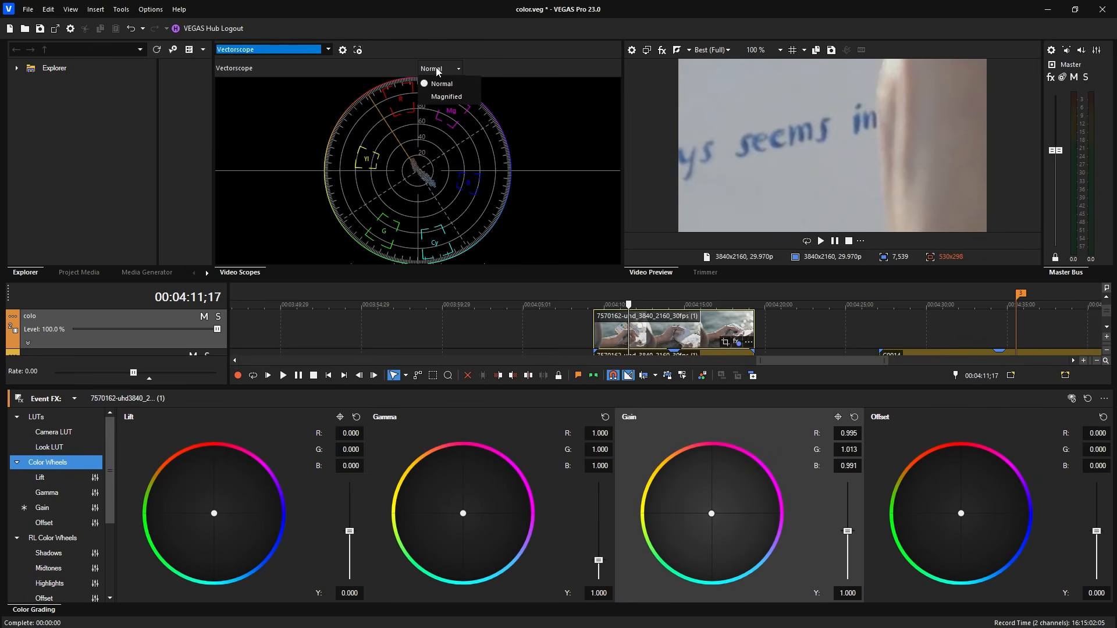
pyautogui.click(447, 97)
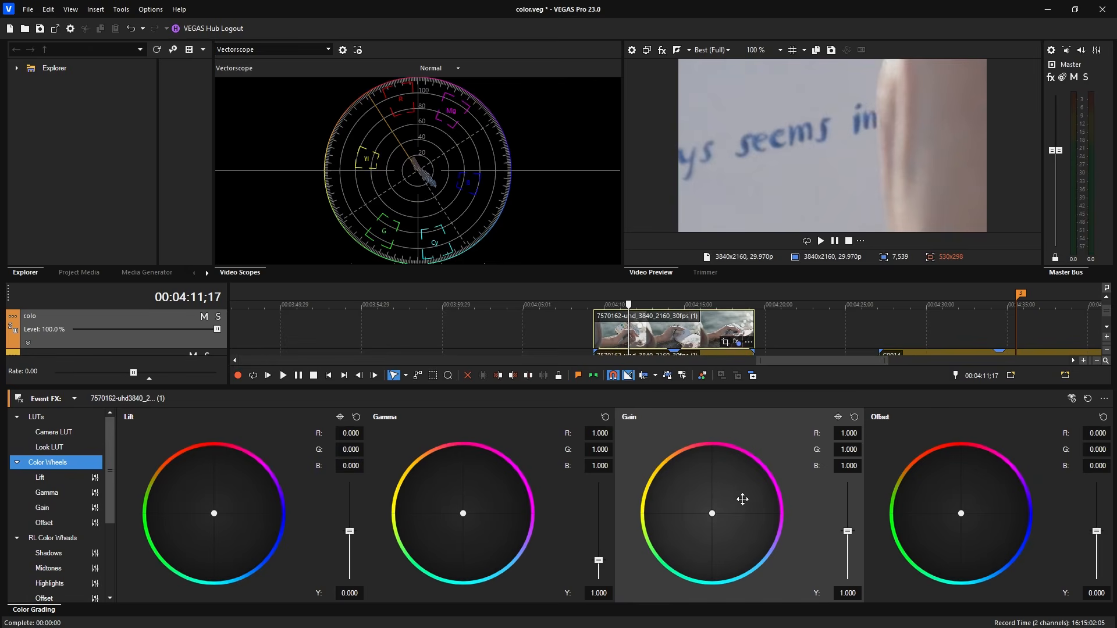
# Enlarge the scopes and preview, and set the clip's Gain by sampling the white paper in the preview.
pyautogui.moveTo(457, 283)
pyautogui.mouseDown()
pyautogui.moveTo(456, 318)
pyautogui.moveTo(455, 303)
pyautogui.mouseUp()
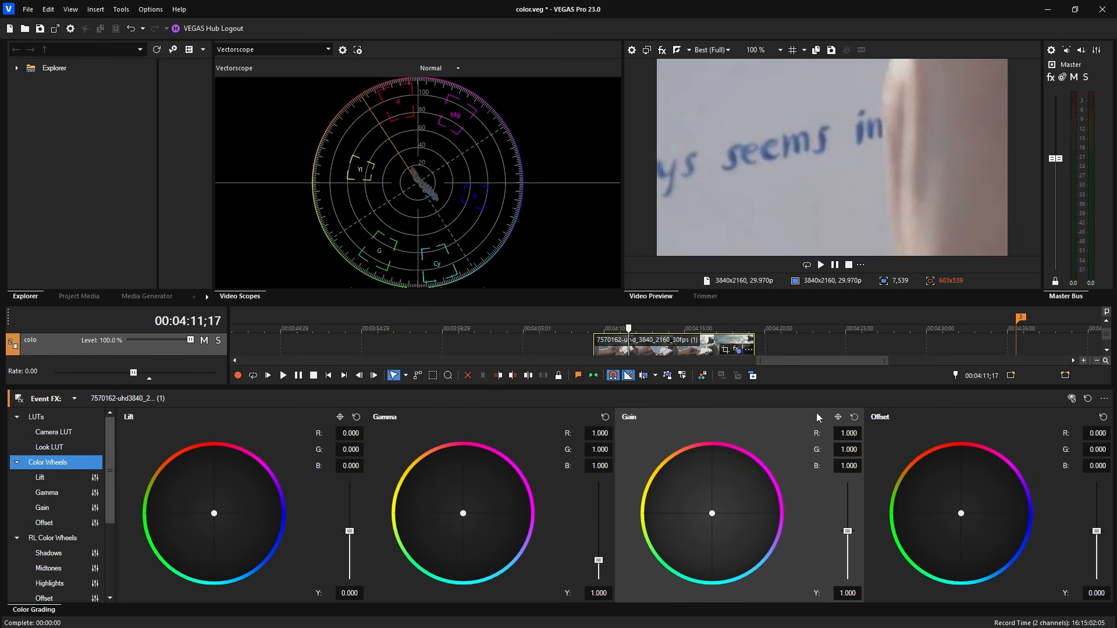
pyautogui.click(835, 416)
pyautogui.click(784, 200)
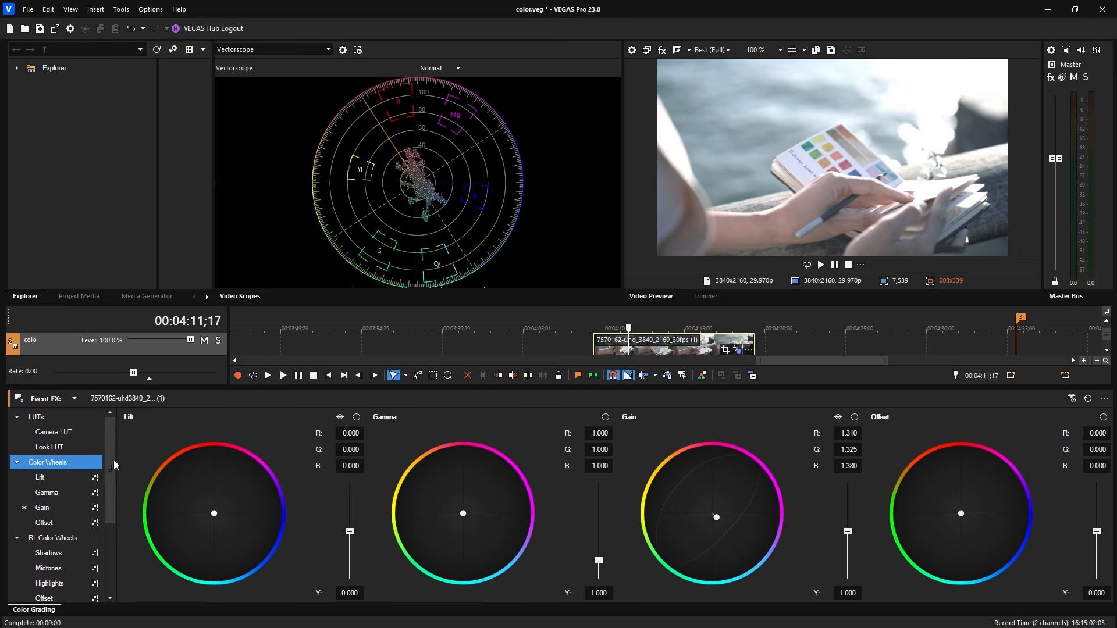
# Show the clip's color curves and switch the video scope to Waveform.
pyautogui.moveTo(109, 460); pyautogui.dragTo(103, 553)
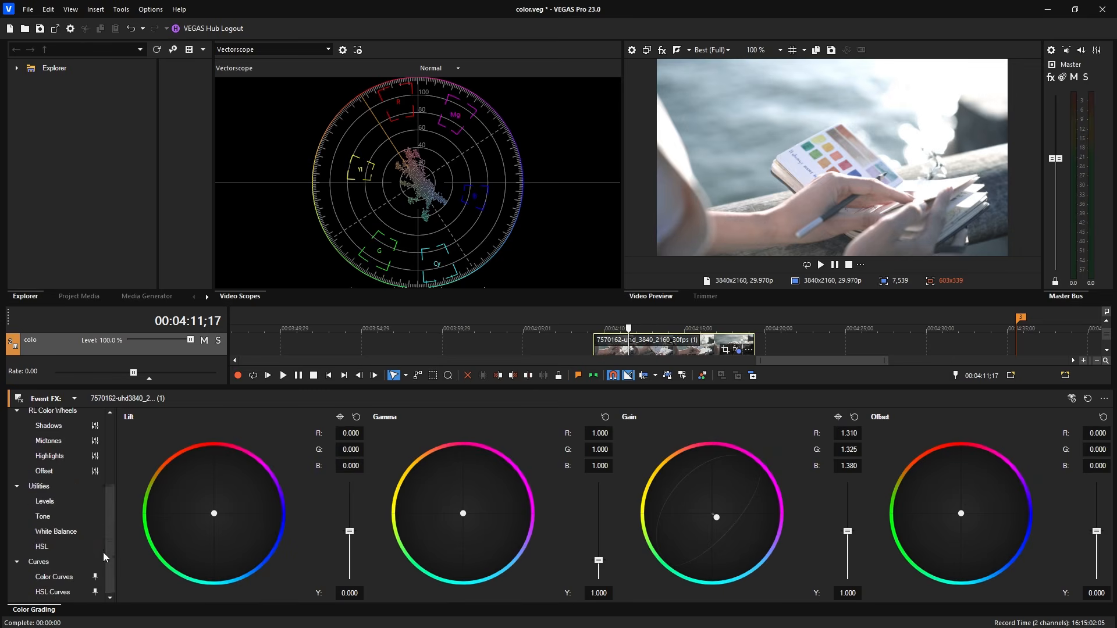
pyautogui.click(66, 559)
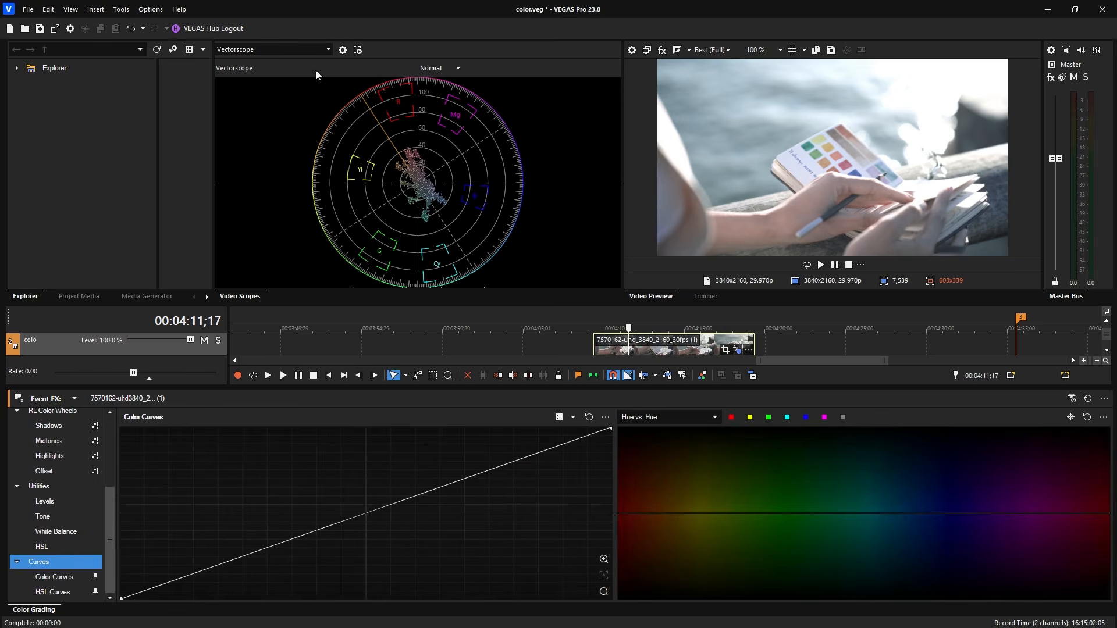
pyautogui.click(328, 50)
pyautogui.click(281, 71)
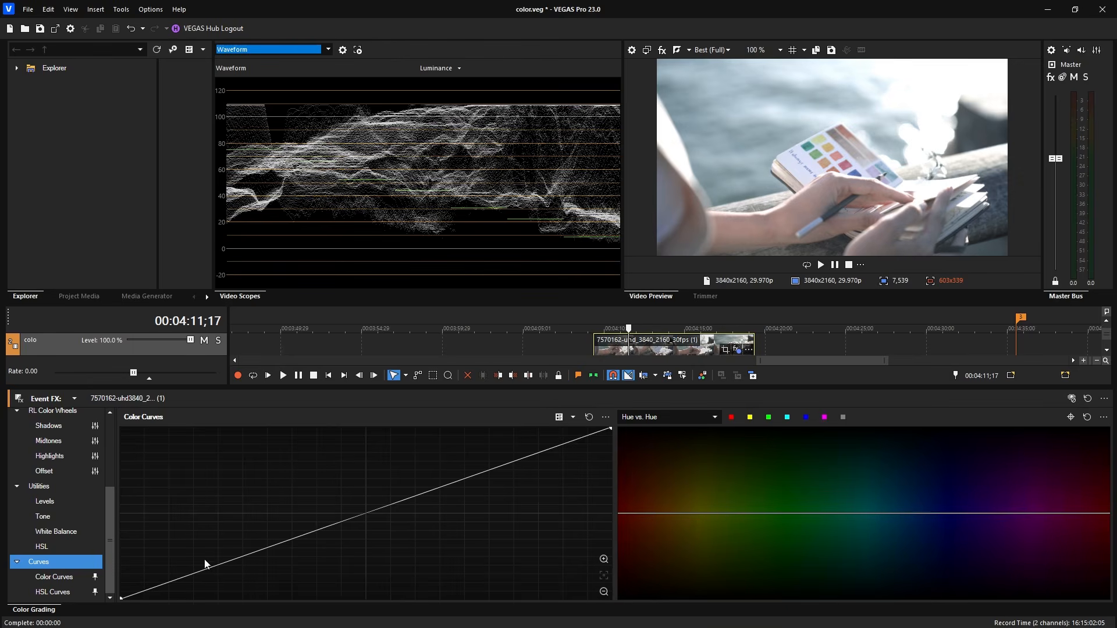
# Add a point to the clip's color curve and pull it down to about 0.396, 0.249 with adjusted handles to darken the shadows.
pyautogui.moveTo(204, 570); pyautogui.dragTo(259, 557)
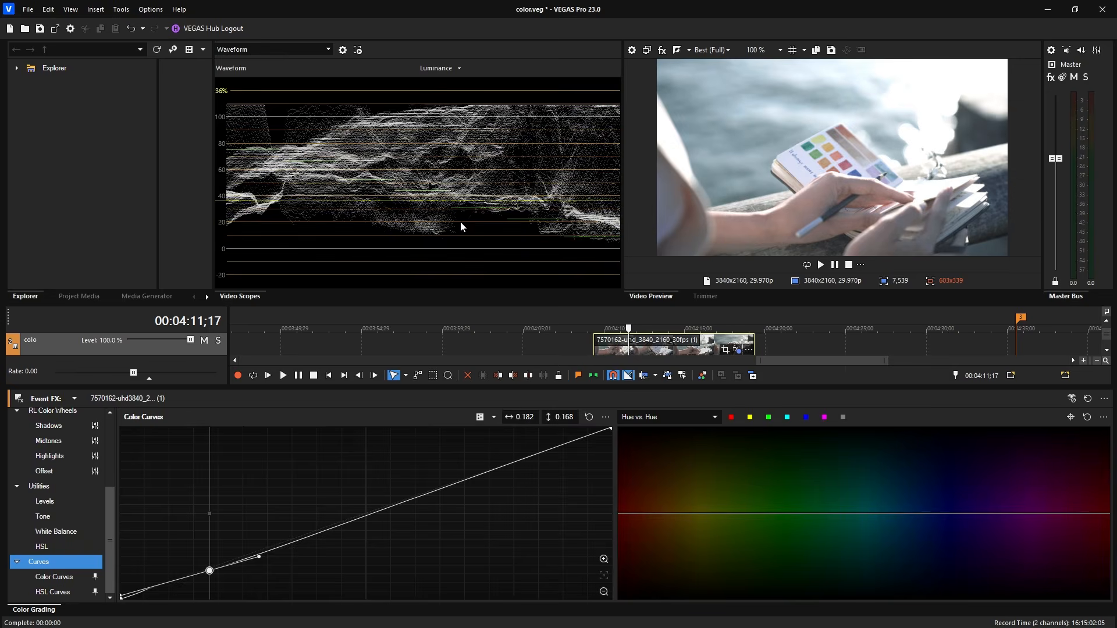
pyautogui.moveTo(257, 561); pyautogui.dragTo(285, 538)
pyautogui.moveTo(210, 571); pyautogui.dragTo(303, 561)
pyautogui.moveTo(414, 507); pyautogui.dragTo(345, 547)
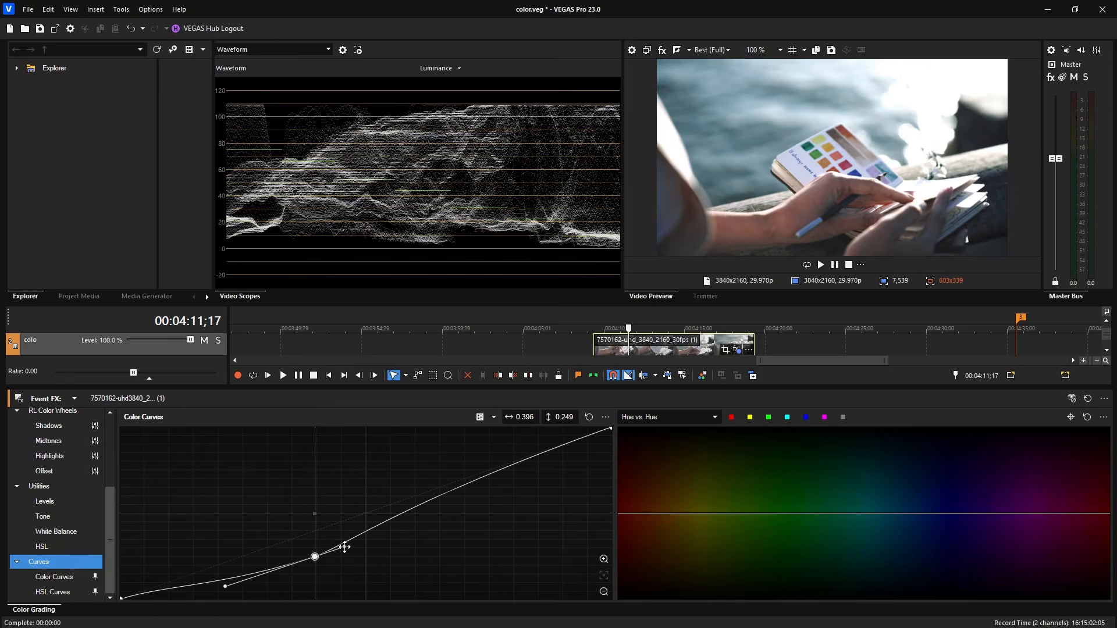
# Refine the color curve's middle point through several positions, steepen its handles and place it at about 0.44, 0.367.
pyautogui.moveTo(315, 556); pyautogui.dragTo(358, 532)
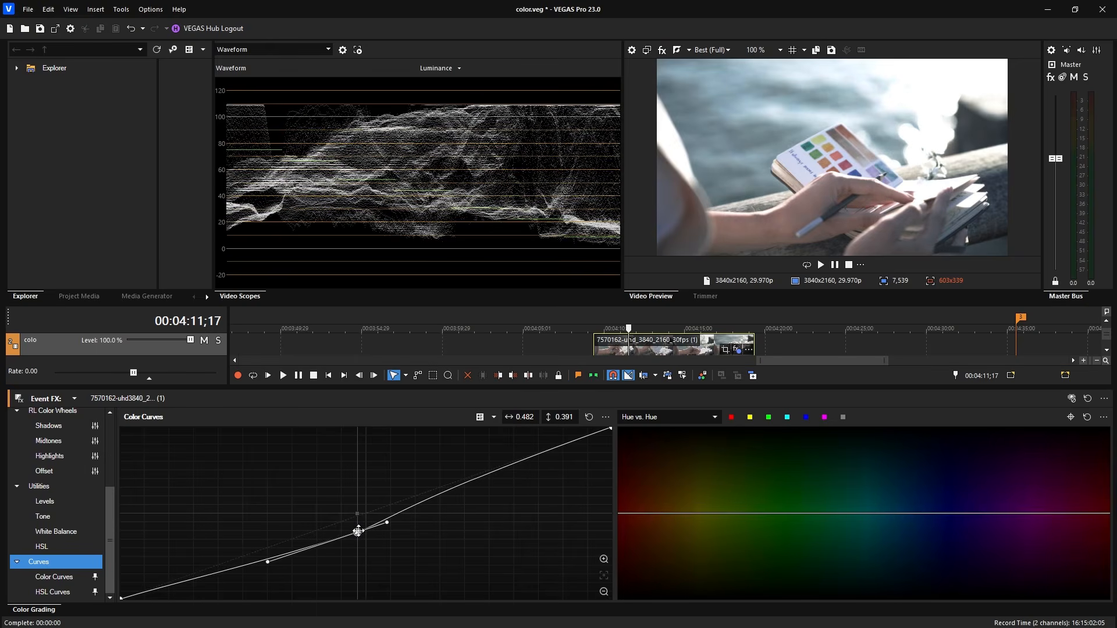
pyautogui.moveTo(358, 532); pyautogui.dragTo(345, 546)
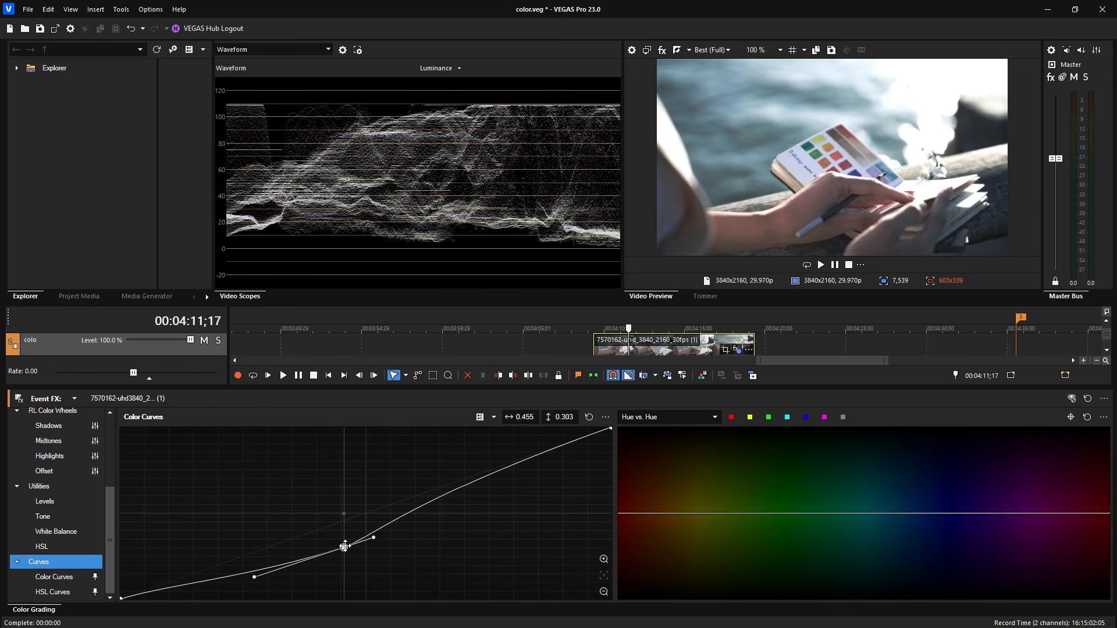
pyautogui.moveTo(346, 546)
pyautogui.mouseDown()
pyautogui.moveTo(341, 568)
pyautogui.moveTo(341, 547)
pyautogui.mouseUp()
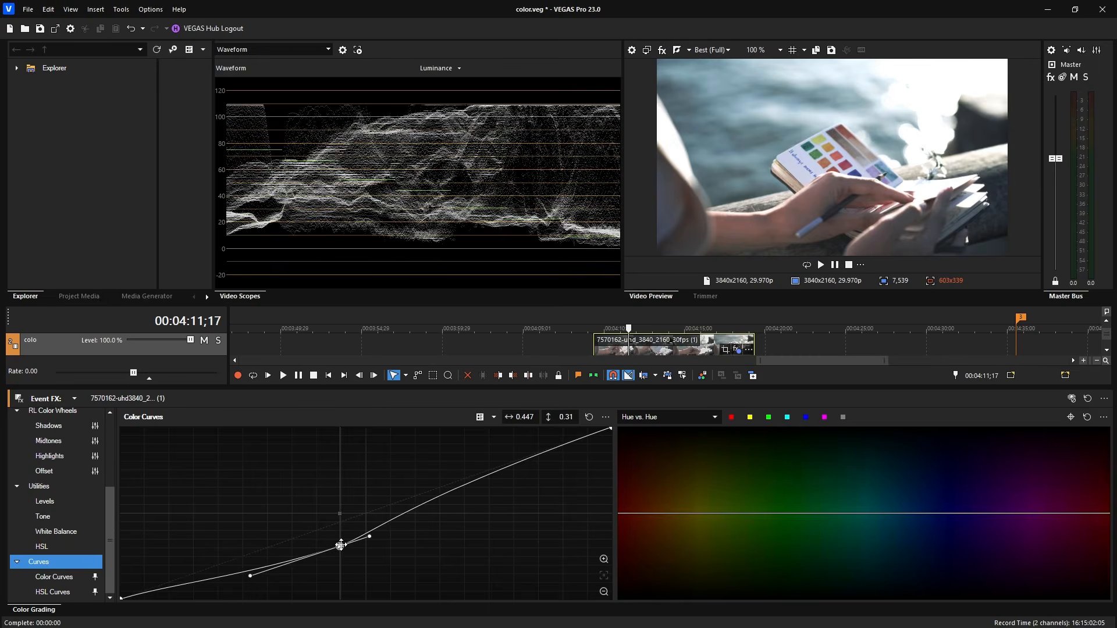
pyautogui.moveTo(341, 545)
pyautogui.mouseDown()
pyautogui.moveTo(329, 535)
pyautogui.moveTo(319, 546)
pyautogui.mouseUp()
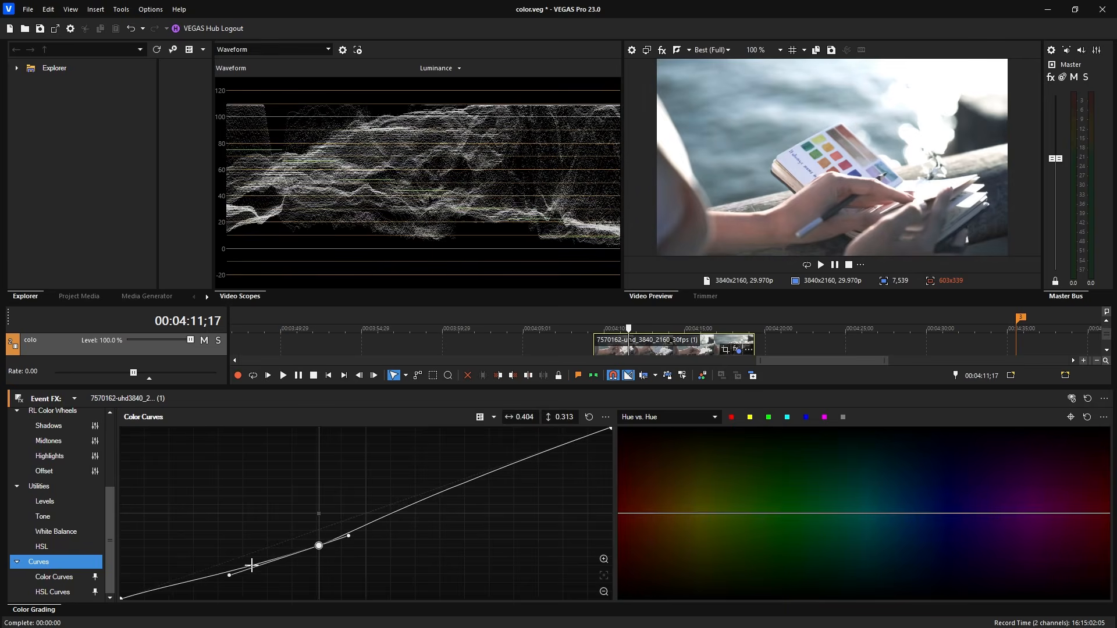
pyautogui.moveTo(225, 572); pyautogui.dragTo(266, 580)
pyautogui.moveTo(319, 546); pyautogui.dragTo(337, 536)
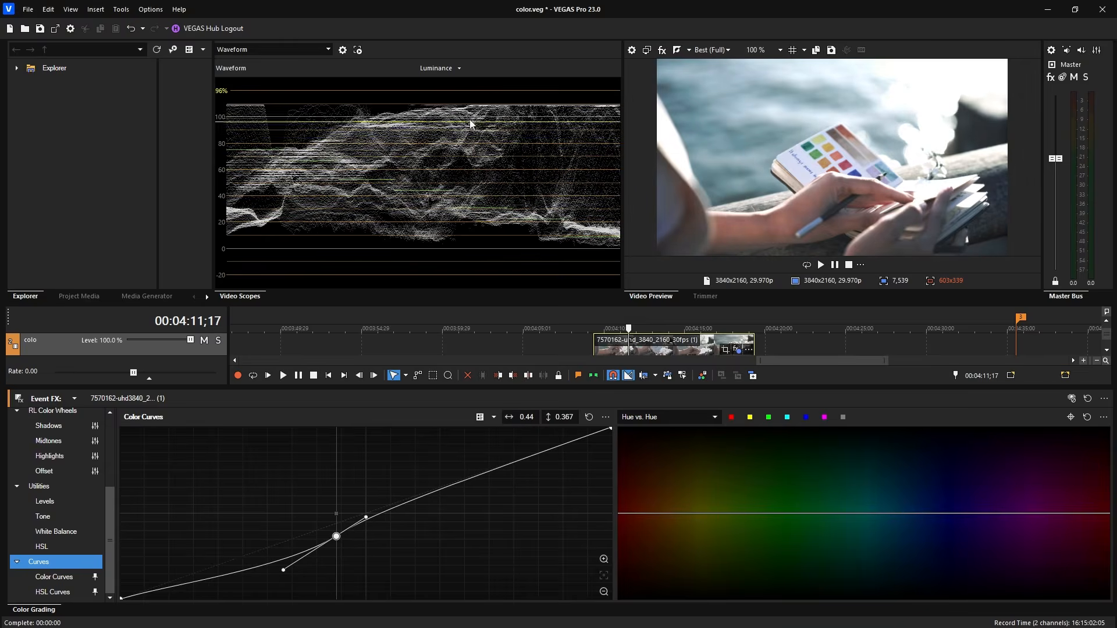
# Lower the color curve's white end point to 0.832 and reshape the middle point at about 0.405, 0.306.
pyautogui.click(610, 429)
pyautogui.moveTo(610, 429)
pyautogui.mouseDown()
pyautogui.moveTo(605, 469)
pyautogui.moveTo(603, 429)
pyautogui.mouseUp()
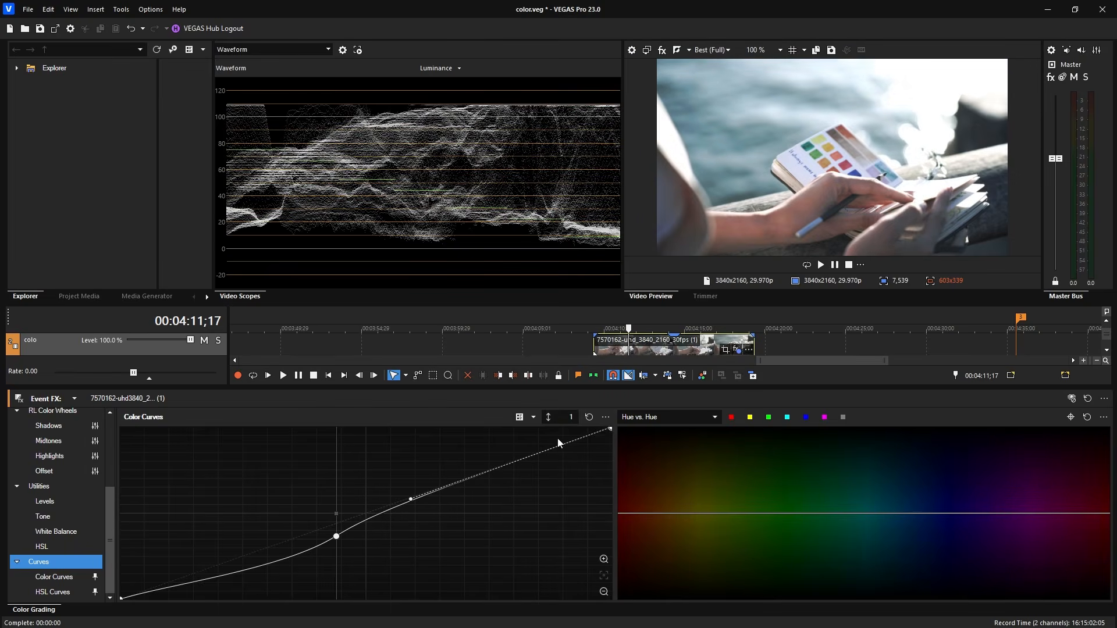
pyautogui.moveTo(609, 429); pyautogui.dragTo(604, 457)
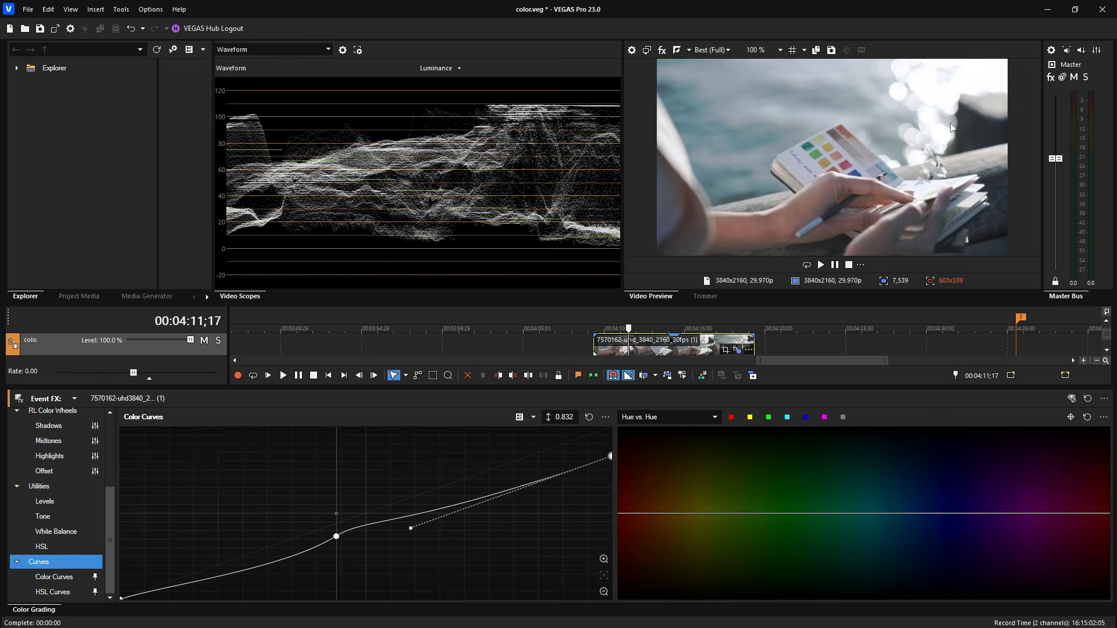
pyautogui.click(337, 536)
pyautogui.moveTo(361, 525); pyautogui.dragTo(365, 526)
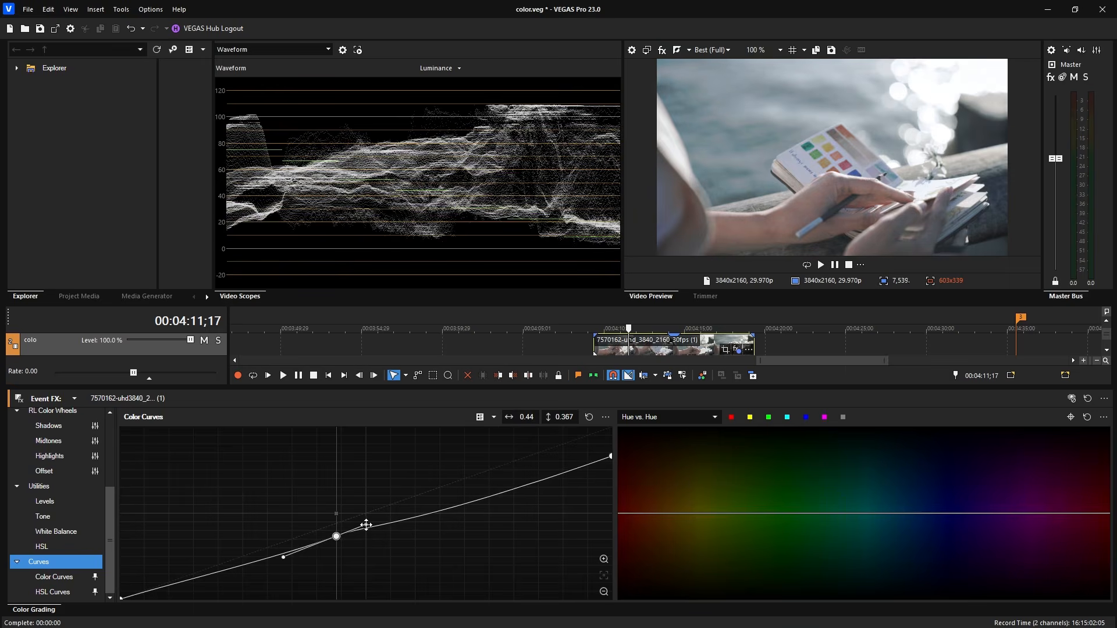
pyautogui.moveTo(284, 558); pyautogui.dragTo(317, 554)
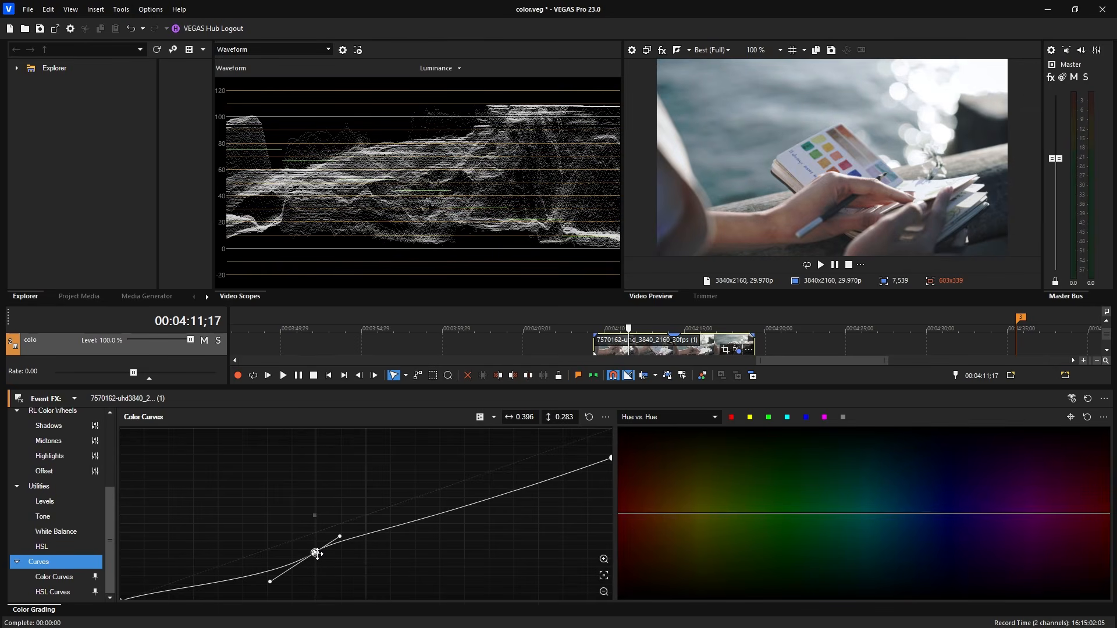
pyautogui.moveTo(317, 554); pyautogui.dragTo(320, 549)
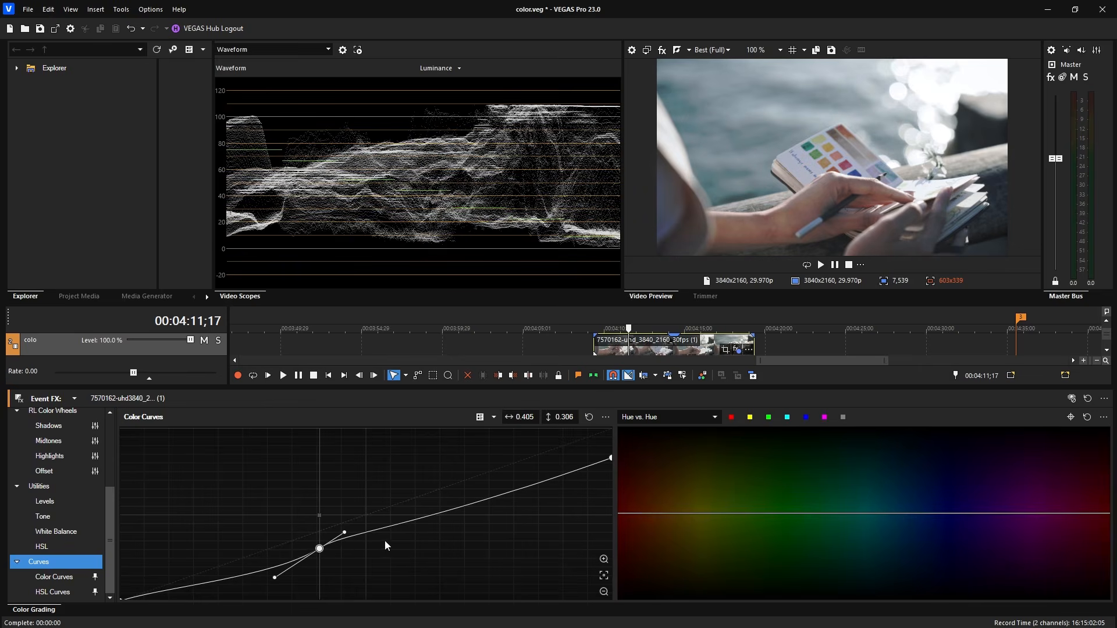
# Compare the clip repeatedly with and without its color grading, leaving the grading enabled.
pyautogui.click(1072, 400)
pyautogui.click(1074, 400)
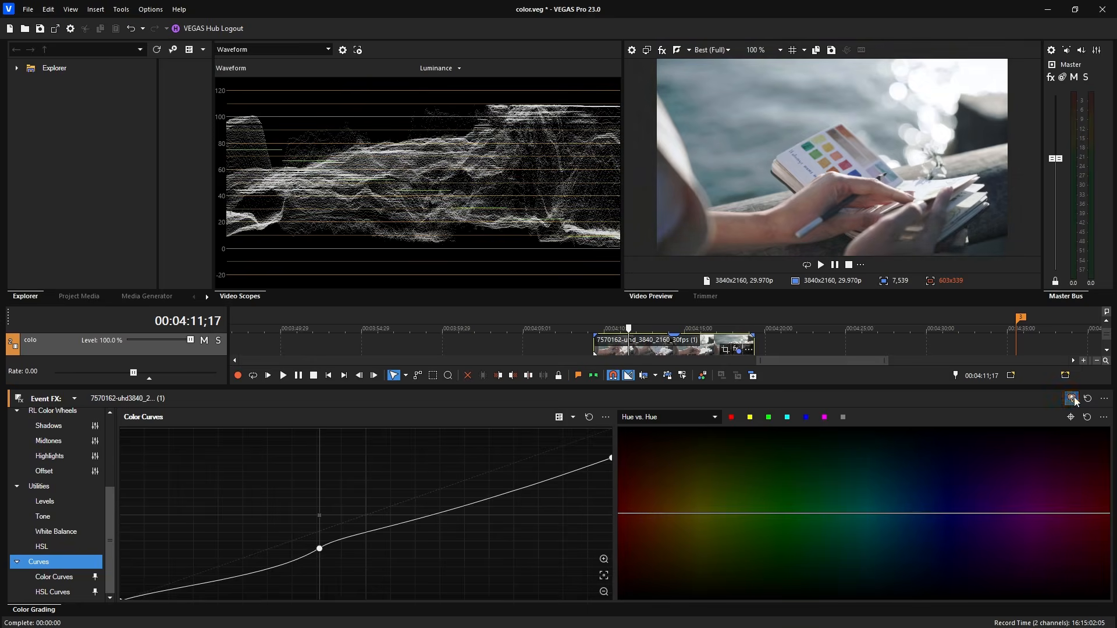
pyautogui.click(1073, 399)
pyautogui.click(1072, 400)
pyautogui.click(1074, 401)
pyautogui.click(1074, 400)
pyautogui.click(1072, 399)
pyautogui.click(1073, 399)
pyautogui.click(1072, 400)
pyautogui.click(1072, 400)
pyautogui.click(1073, 399)
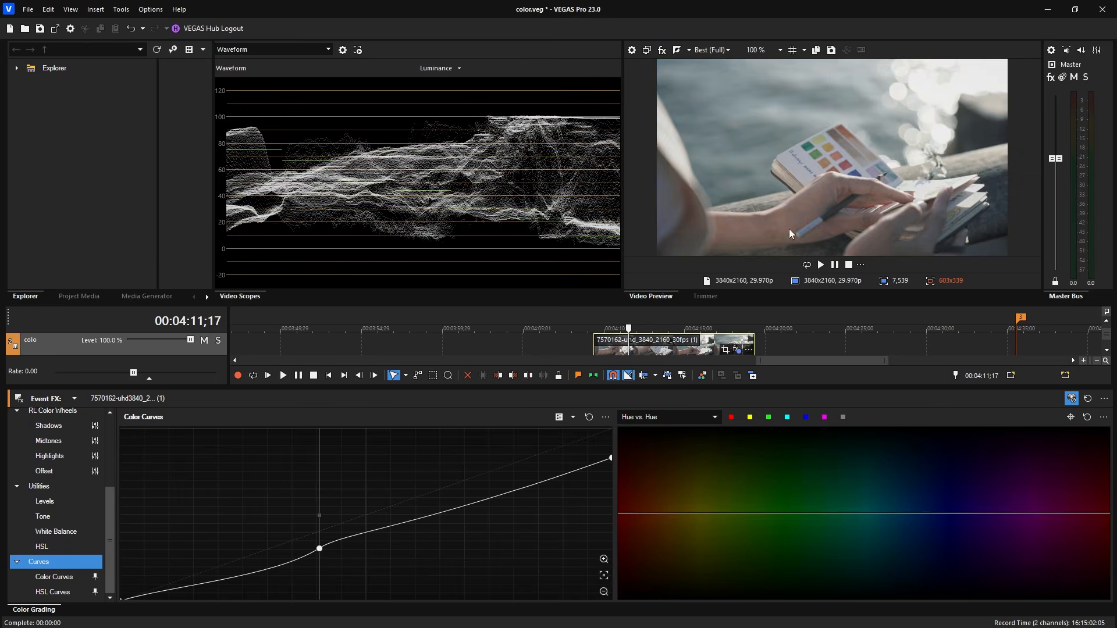
pyautogui.click(1072, 401)
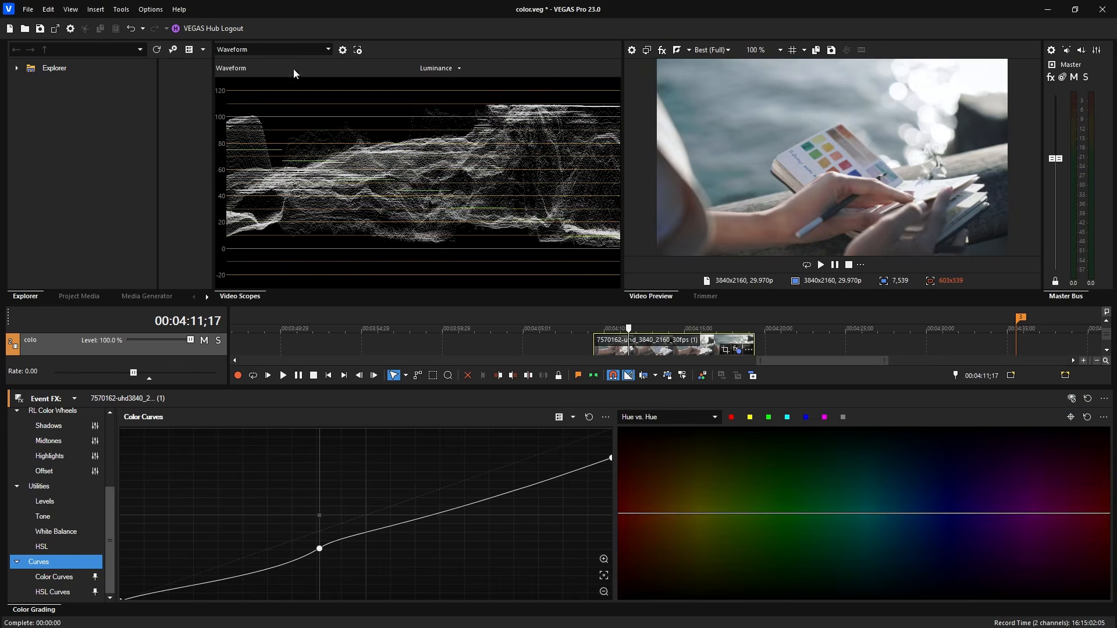
# Switch the scope to Vectorscope, try the clip's Tone Saturation at 2.000 and reduce it to about 1.223.
pyautogui.click(291, 48)
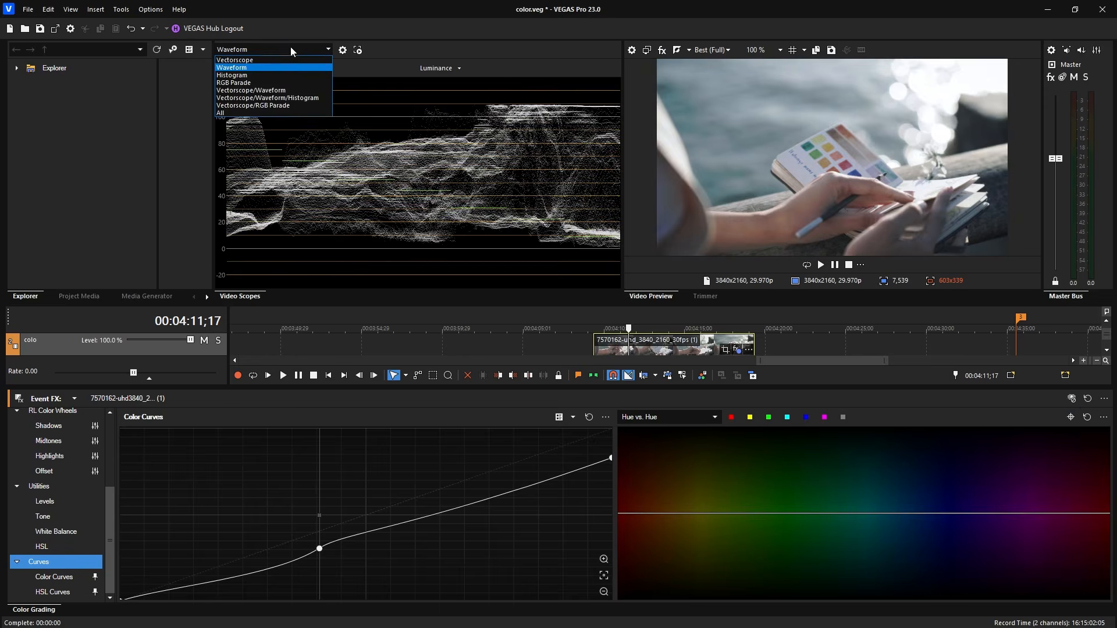
pyautogui.click(253, 60)
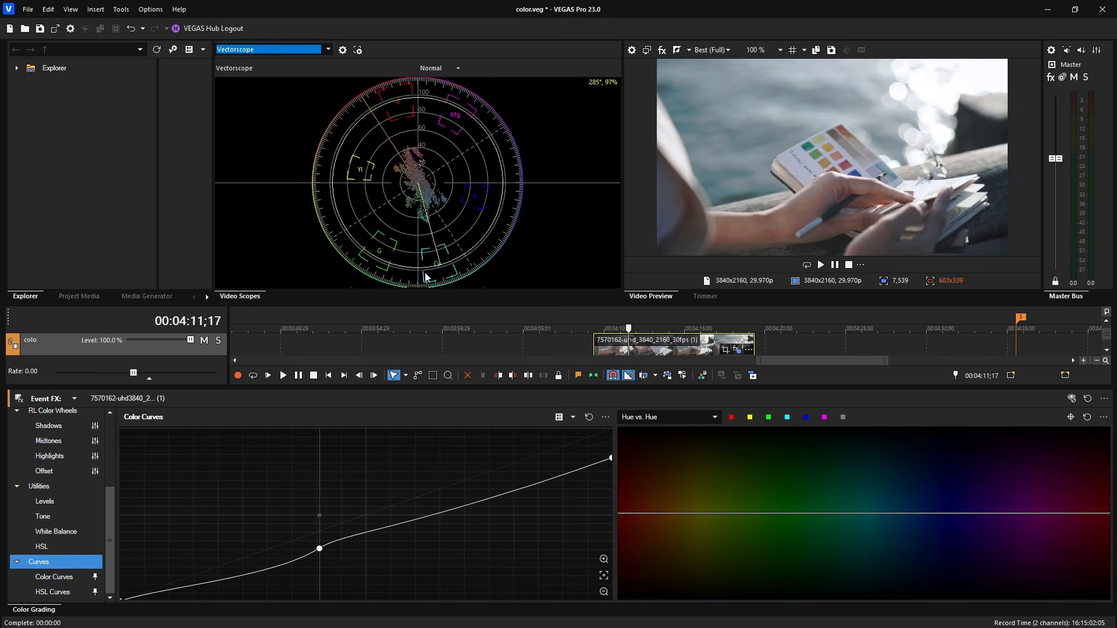
pyautogui.click(55, 485)
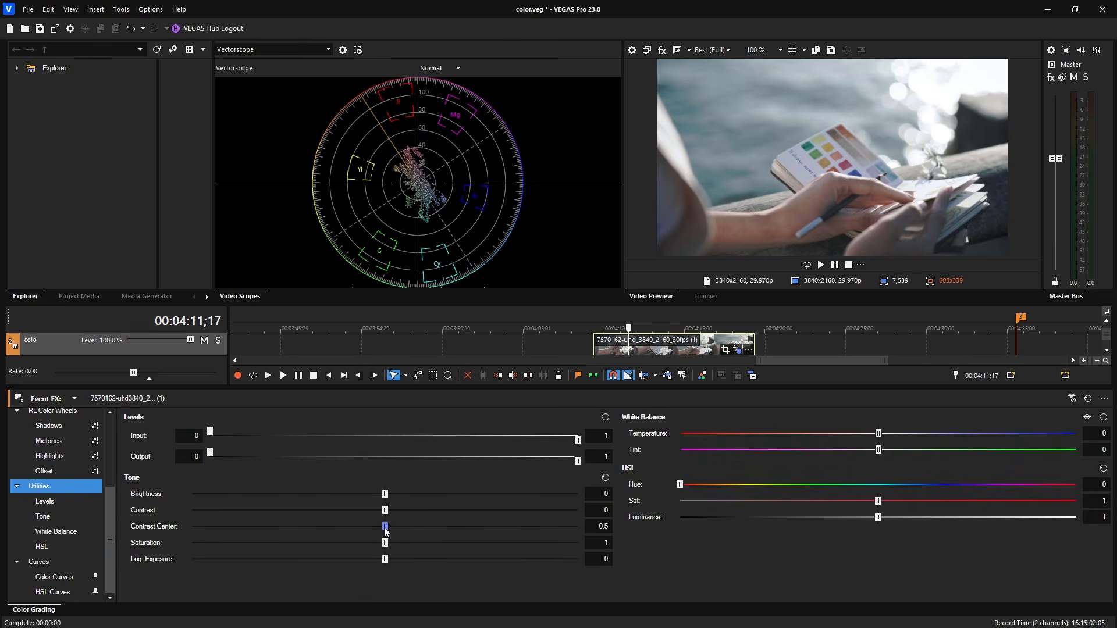
pyautogui.moveTo(384, 546); pyautogui.dragTo(663, 554)
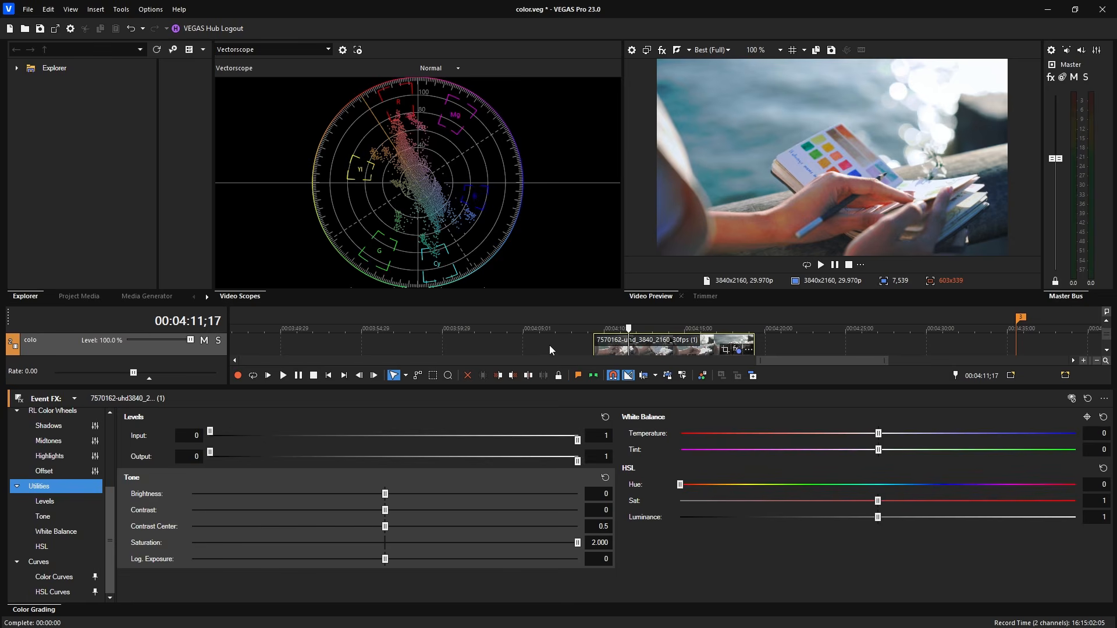
pyautogui.moveTo(579, 547)
pyautogui.mouseDown()
pyautogui.moveTo(385, 544)
pyautogui.moveTo(428, 551)
pyautogui.mouseUp()
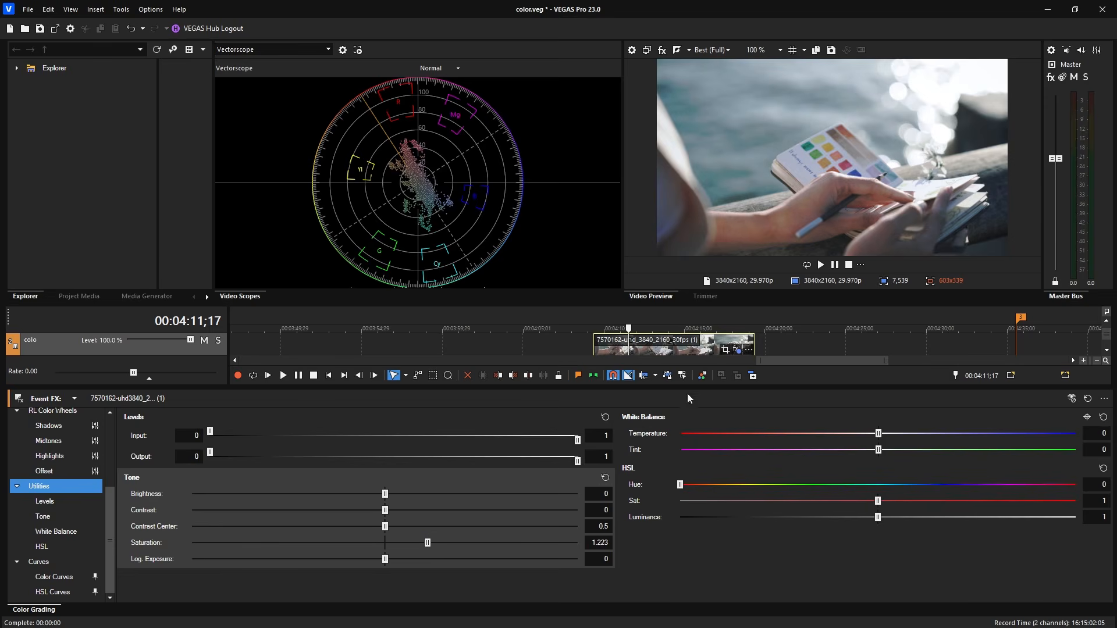
# Compare the more saturated picture with the ungraded original, leaving the grading enabled.
pyautogui.click(1070, 402)
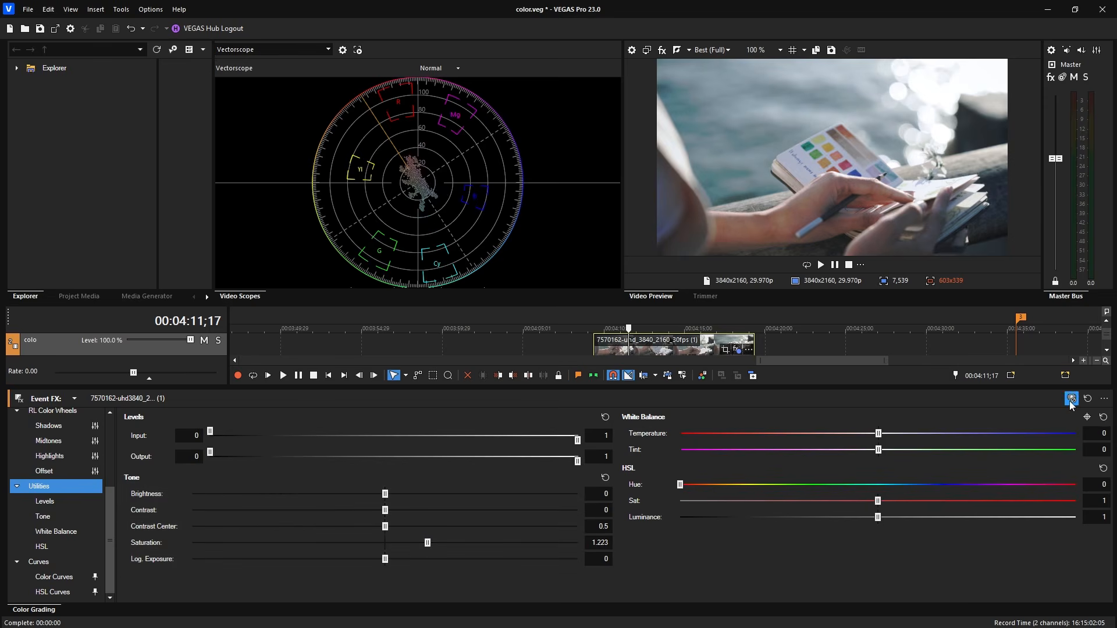
pyautogui.click(1070, 402)
pyautogui.click(1070, 403)
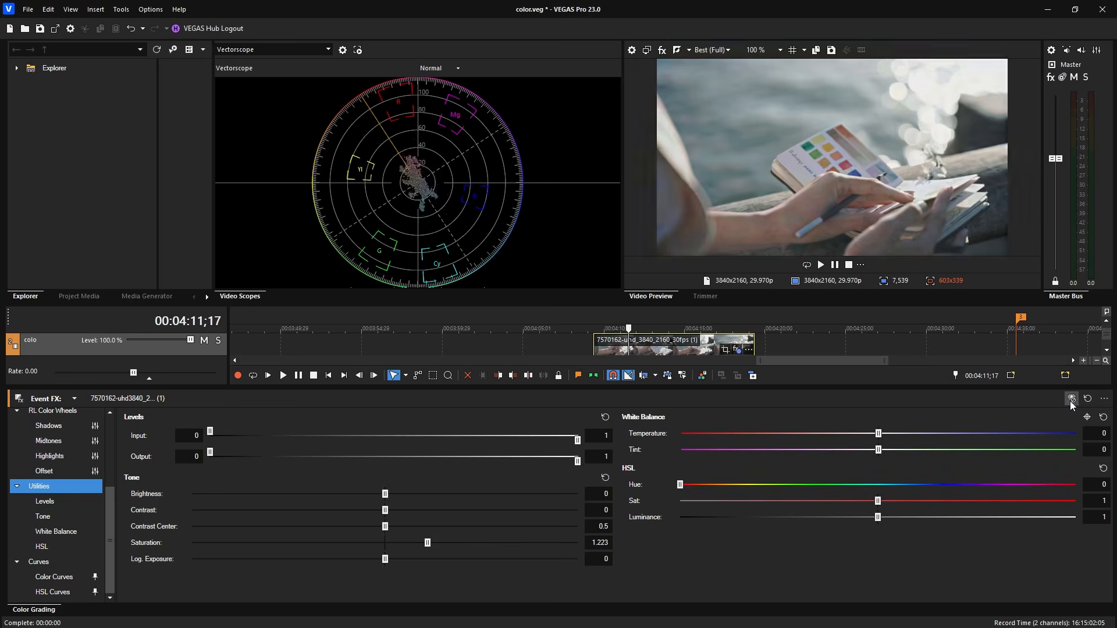
pyautogui.click(1071, 402)
pyautogui.click(1070, 402)
pyautogui.click(1071, 402)
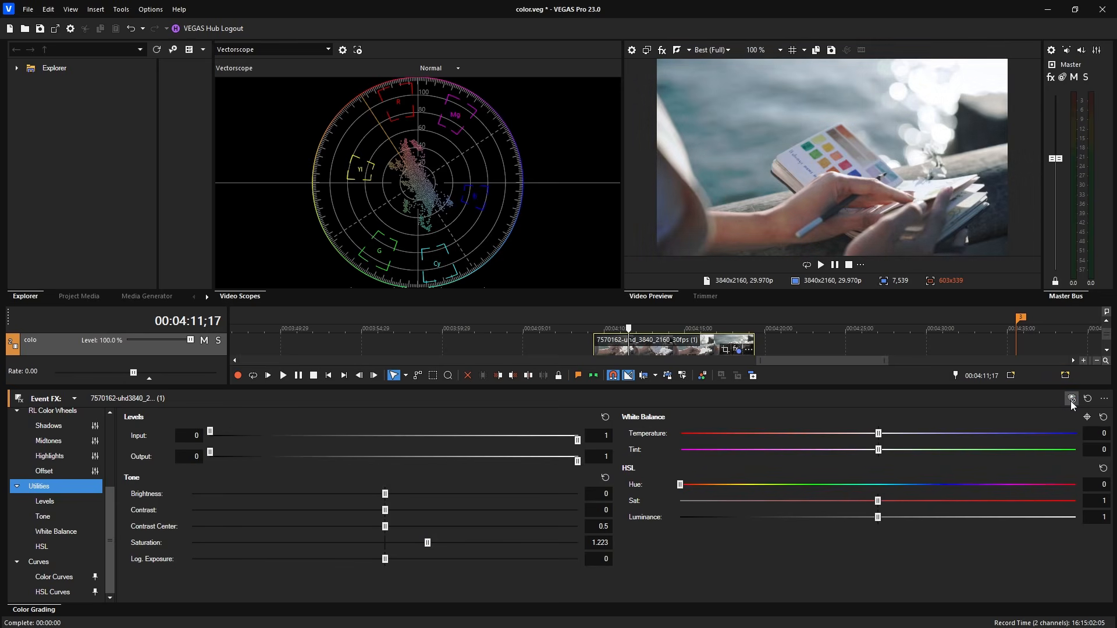
# Check the grade on other frames of the clip and compare it with the ungraded picture at 00:04:15;02.
pyautogui.click(705, 340)
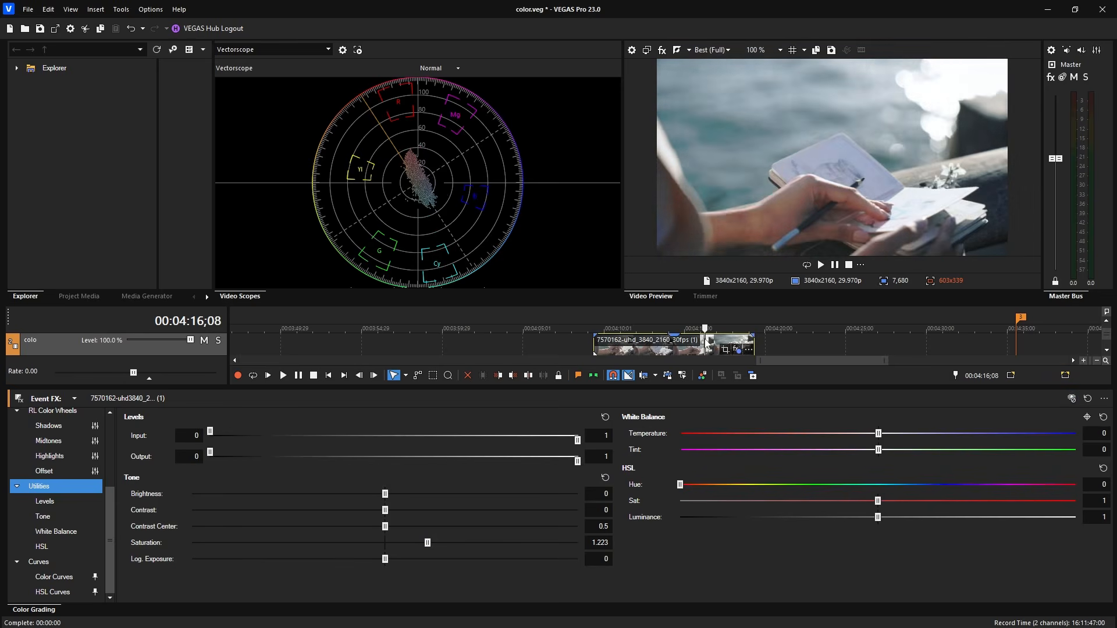
pyautogui.click(732, 343)
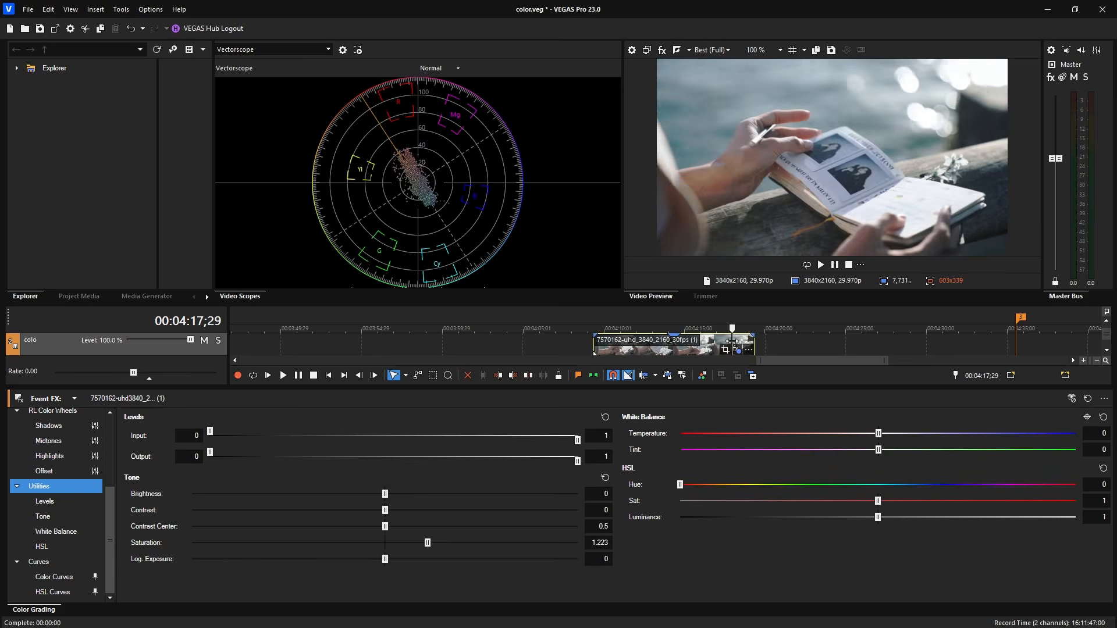
pyautogui.click(706, 343)
pyautogui.click(686, 344)
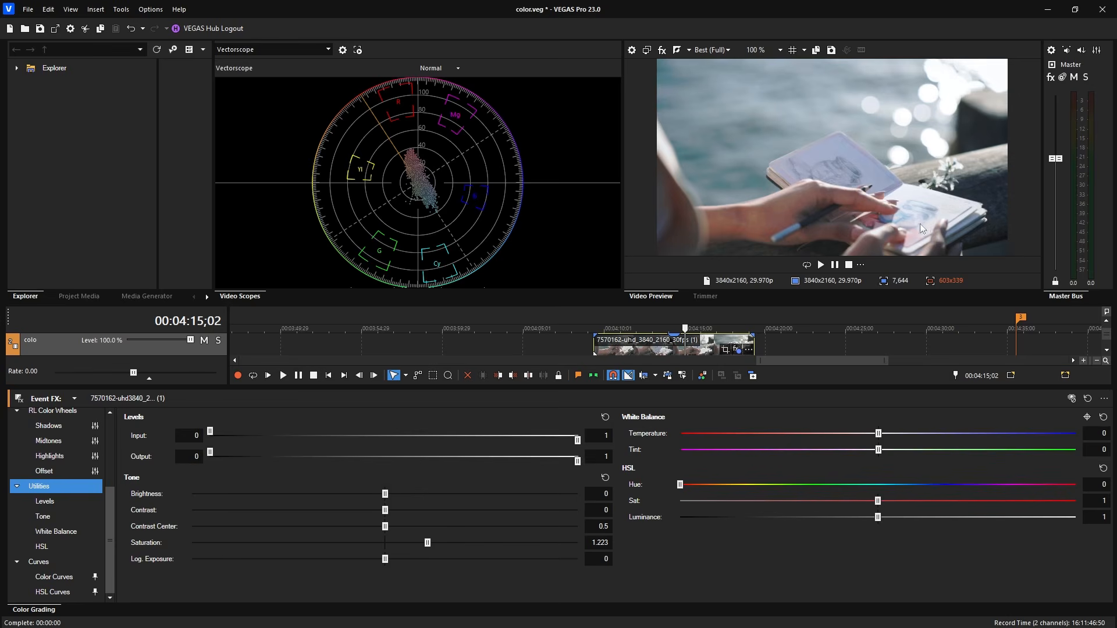
pyautogui.click(1074, 401)
pyautogui.click(1076, 402)
pyautogui.click(1076, 401)
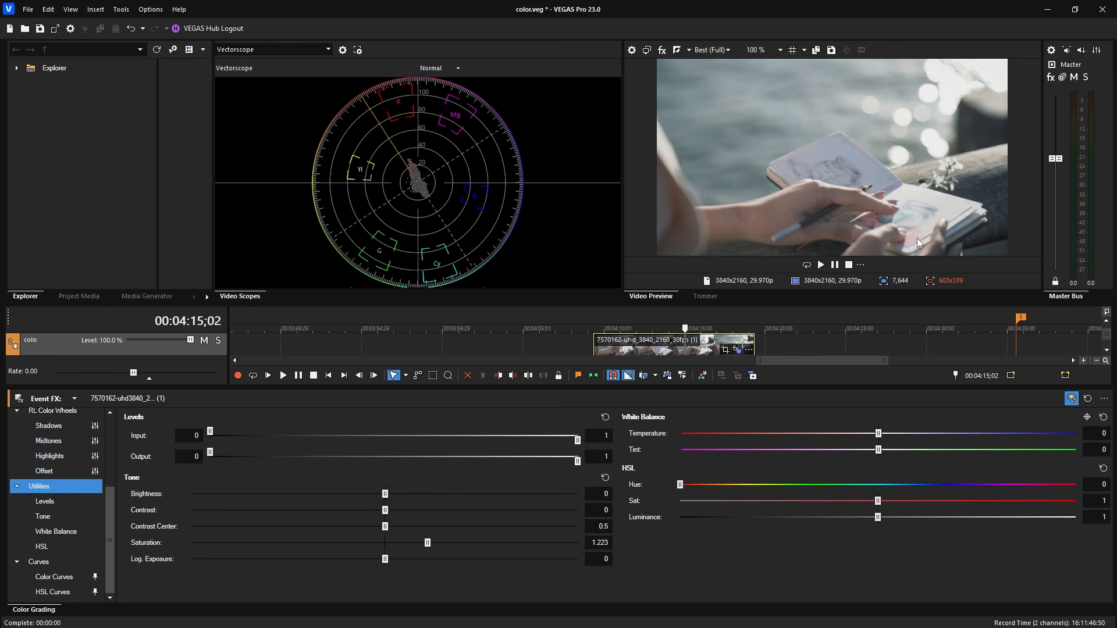
pyautogui.click(1071, 403)
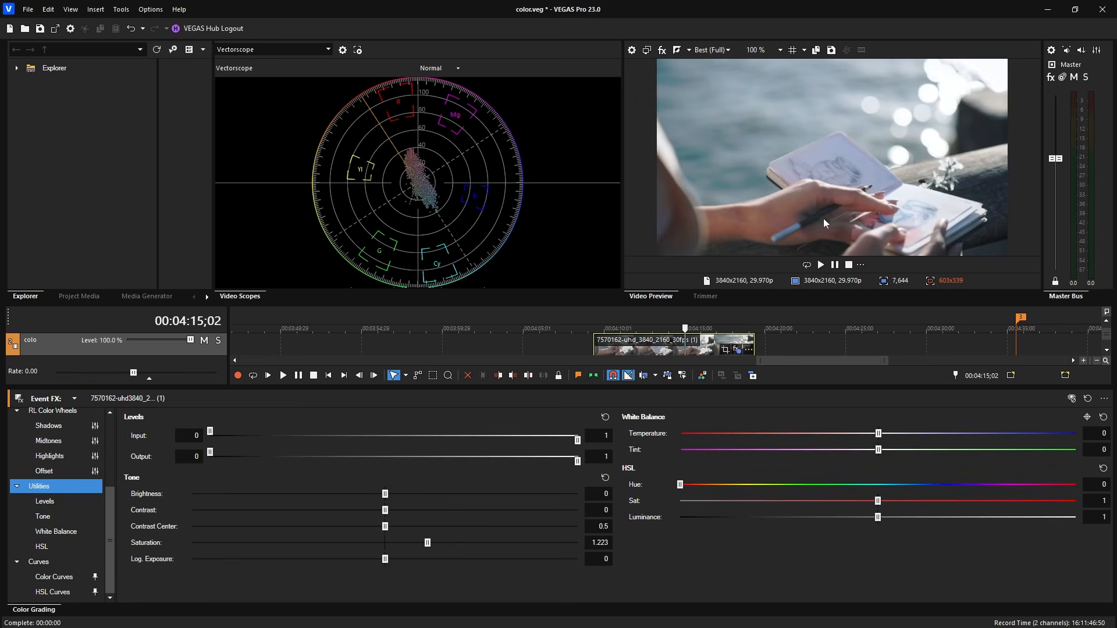
# Check the clip's look on other frames and reduce its Tone Saturation to about 1.046 at 00:04:11;03.
pyautogui.click(709, 349)
pyautogui.click(652, 350)
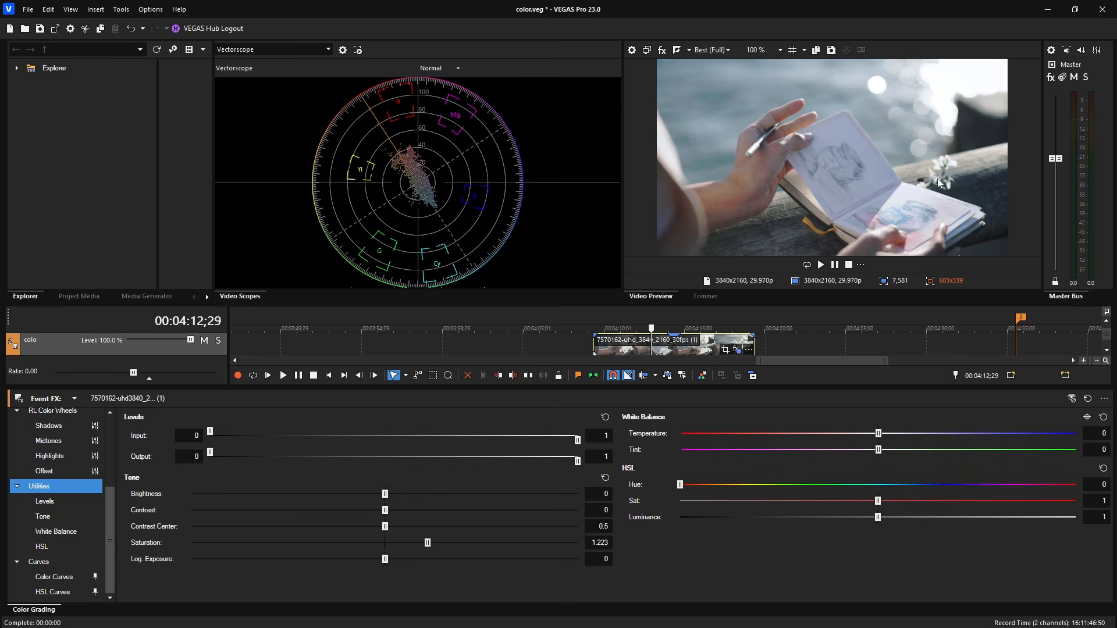
pyautogui.click(621, 354)
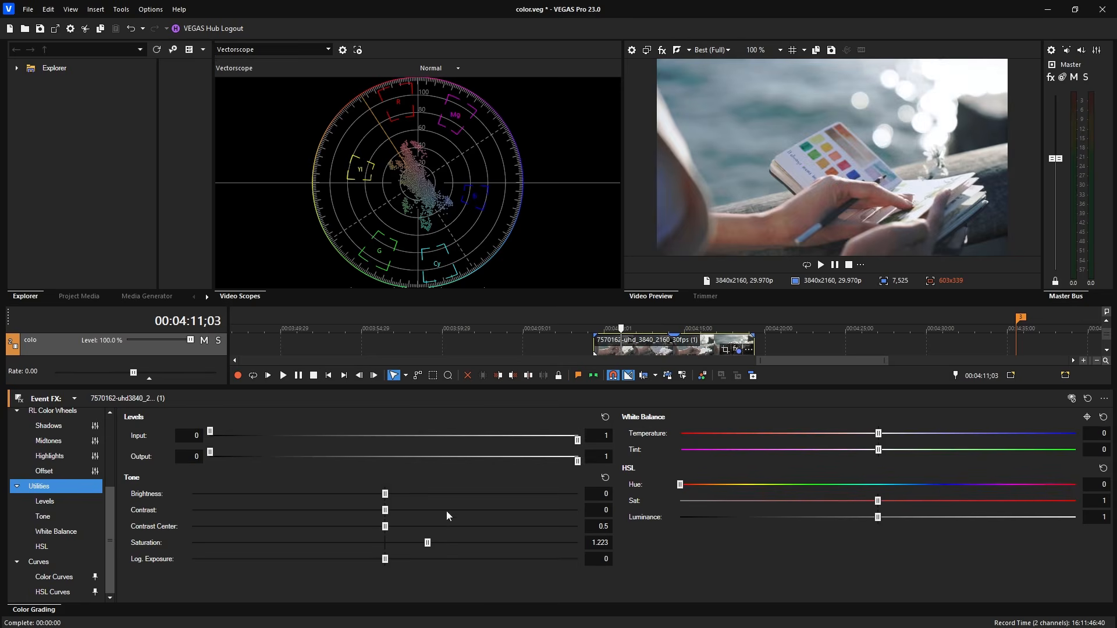
pyautogui.moveTo(427, 543); pyautogui.dragTo(395, 543)
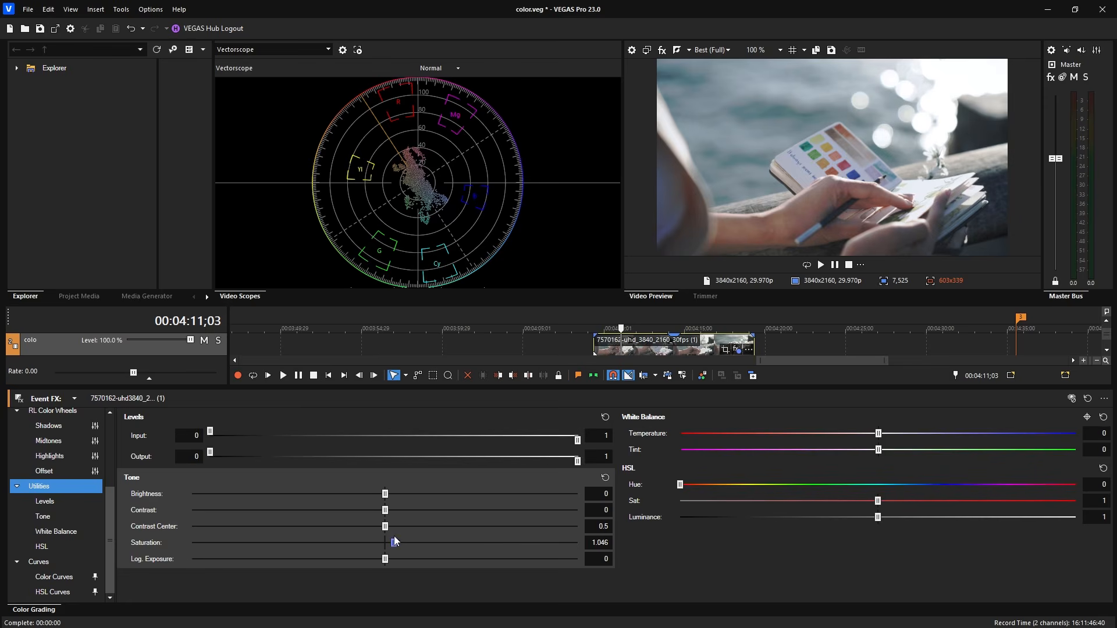
# Compare the picture with and without the grading, then raise the Tone Saturation to about 1.097.
pyautogui.click(1072, 399)
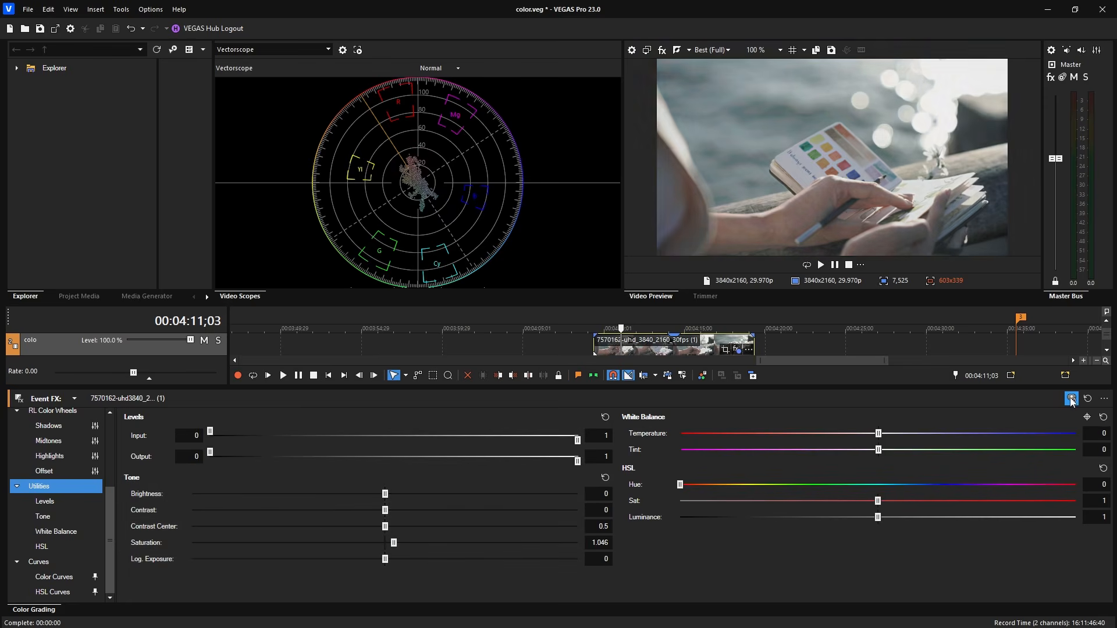
pyautogui.click(1071, 400)
pyautogui.click(1072, 399)
pyautogui.click(1071, 400)
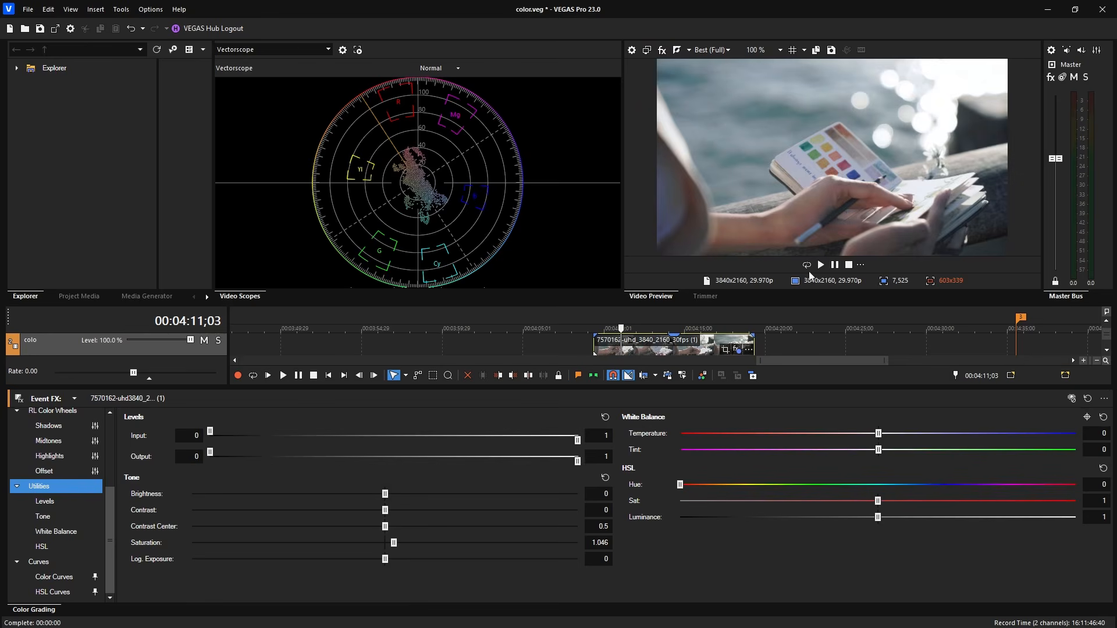
pyautogui.moveTo(394, 543); pyautogui.dragTo(405, 549)
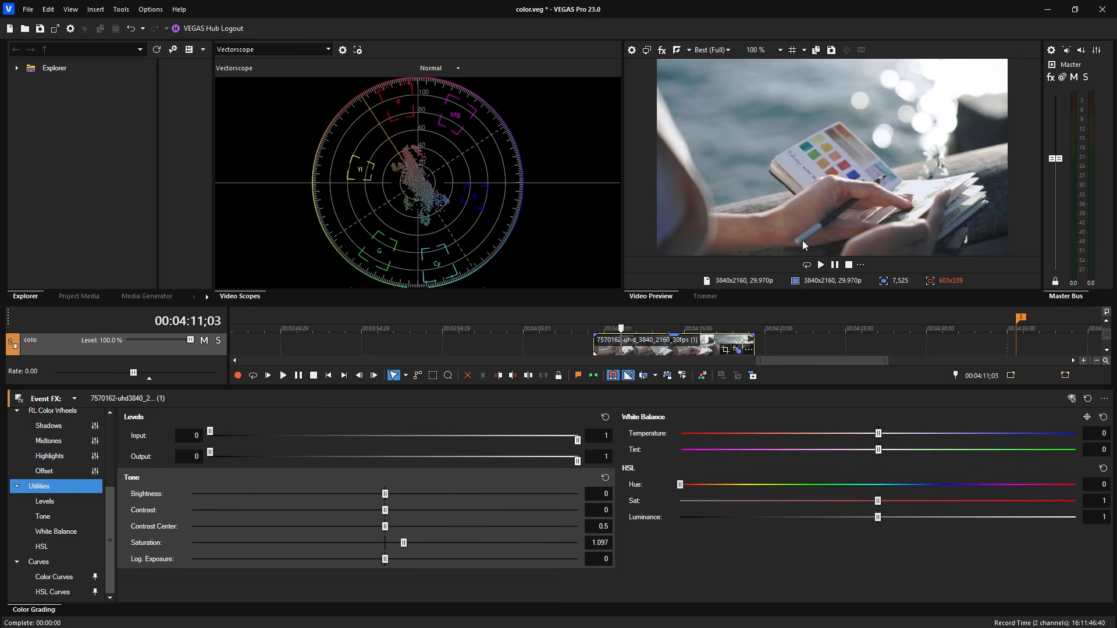
# Enlarge the timeline area and find the gray card frame of clip C0011 at 00:02:14;01.
pyautogui.moveTo(789, 387); pyautogui.dragTo(756, 522)
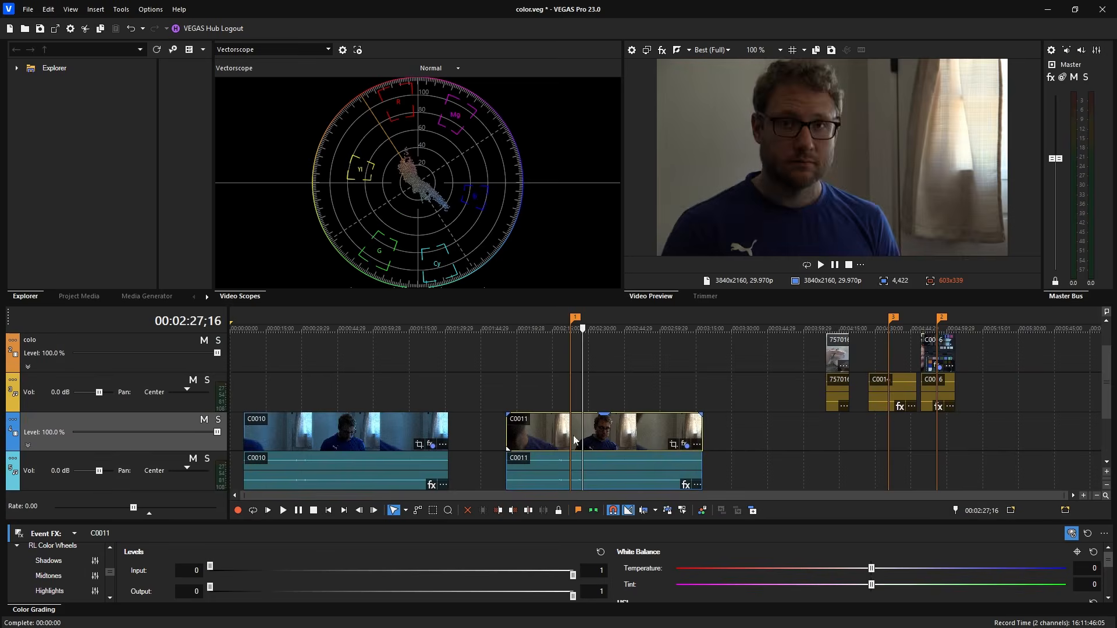
pyautogui.click(553, 436)
pyautogui.click(536, 442)
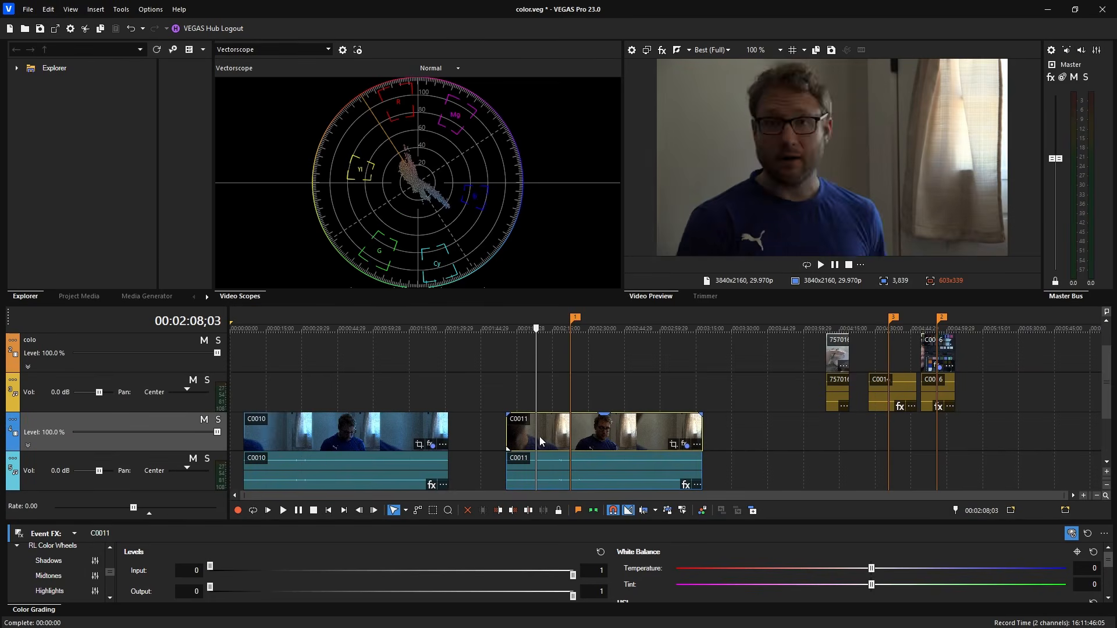
pyautogui.click(546, 442)
pyautogui.scroll(4, 546, 443)
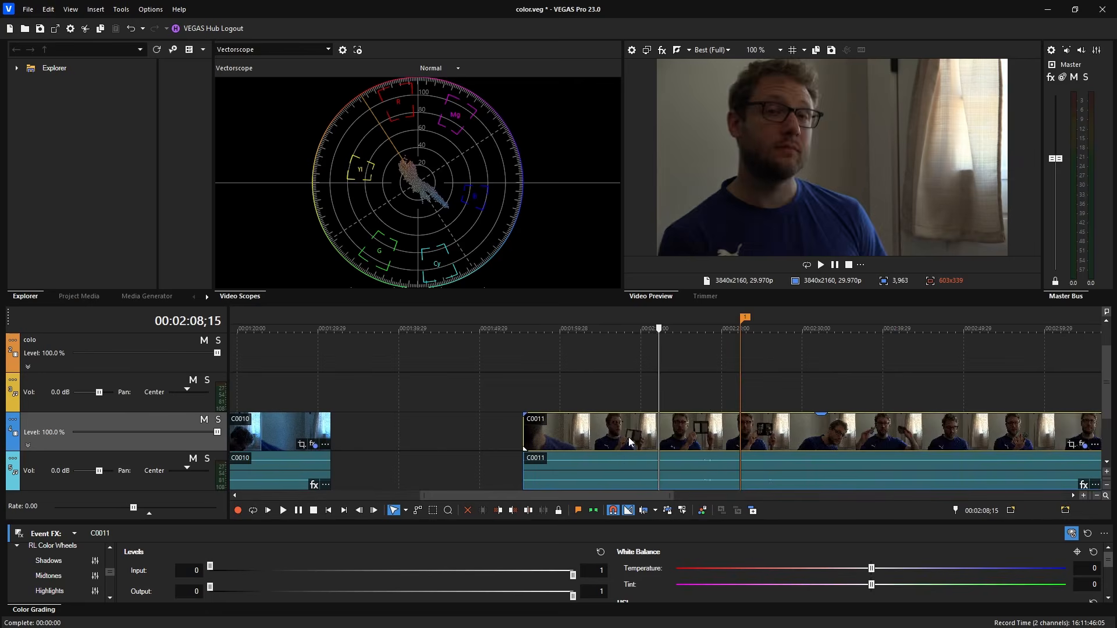
pyautogui.click(629, 443)
pyautogui.click(619, 442)
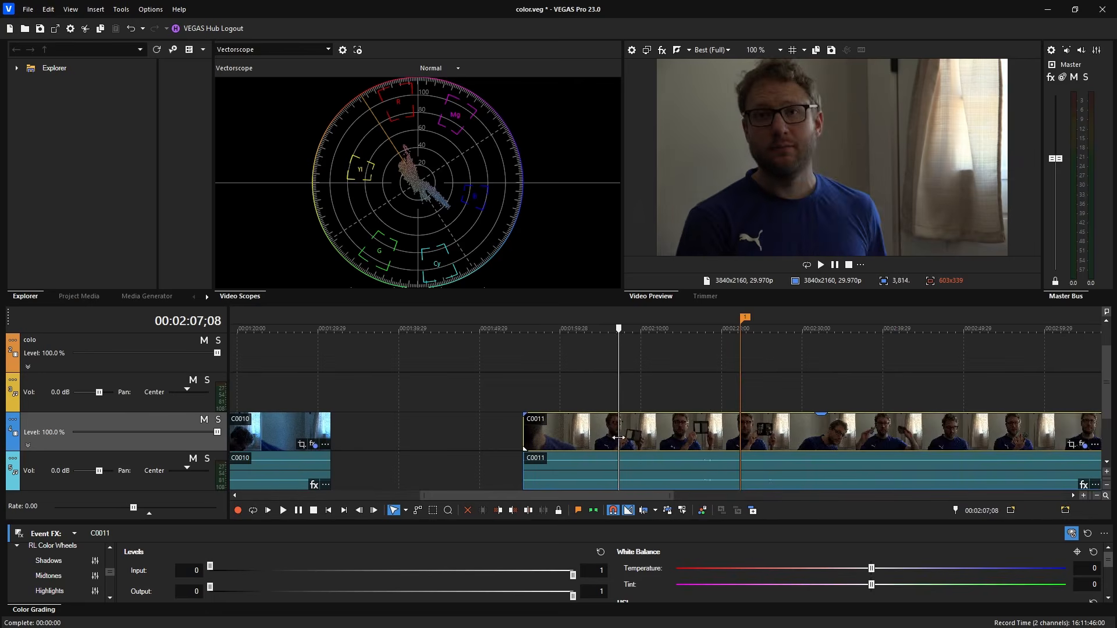
pyautogui.click(685, 436)
pyautogui.moveTo(688, 329); pyautogui.dragTo(674, 329)
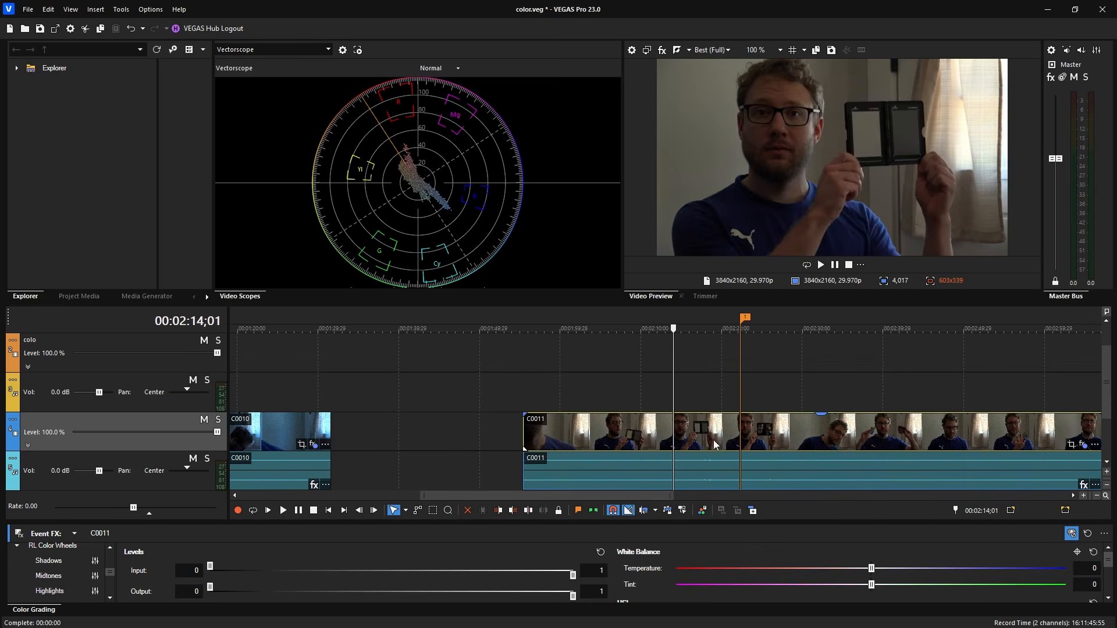
# Enable Color Grading, Crop and Picture In Picture in C0011's event effects, toggling the last two off and on to compare.
pyautogui.click(1083, 445)
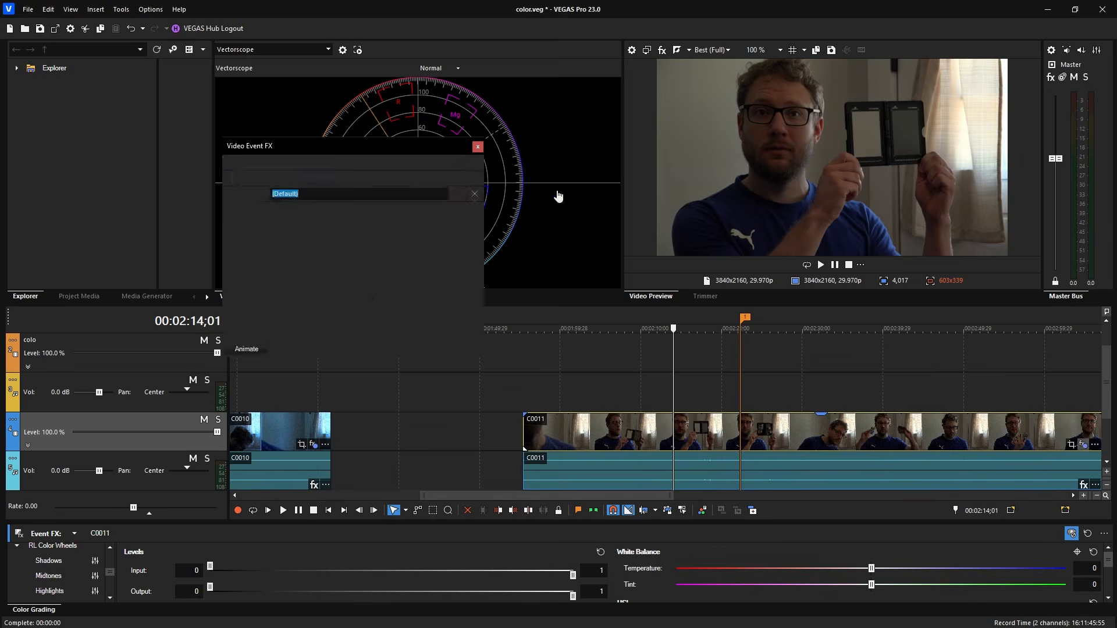
pyautogui.click(242, 179)
pyautogui.click(306, 179)
pyautogui.click(342, 178)
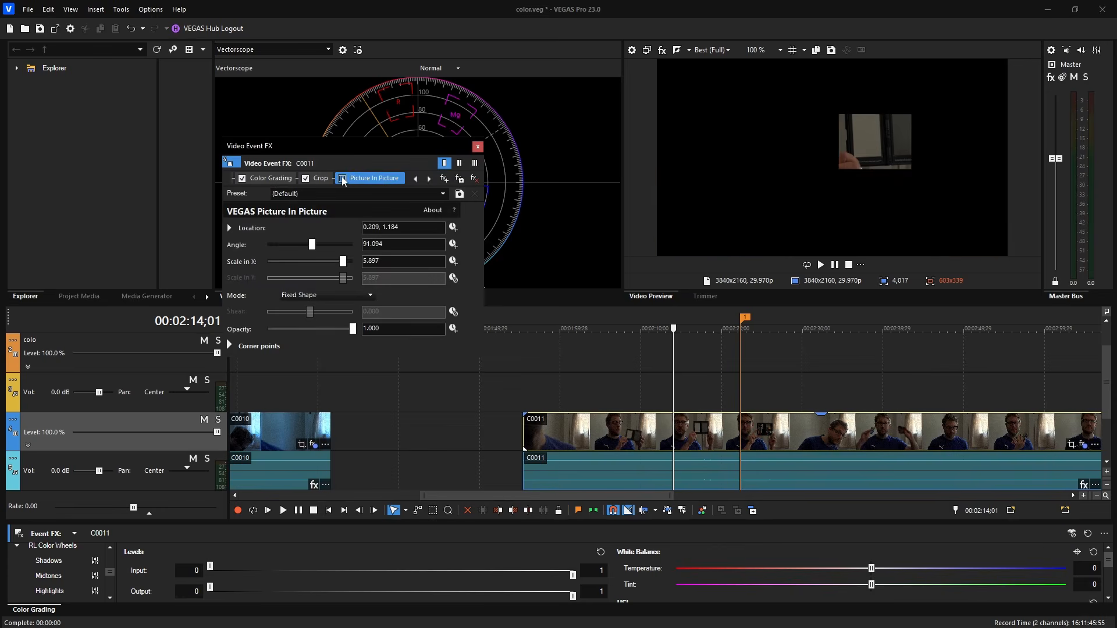
pyautogui.click(342, 178)
pyautogui.click(324, 179)
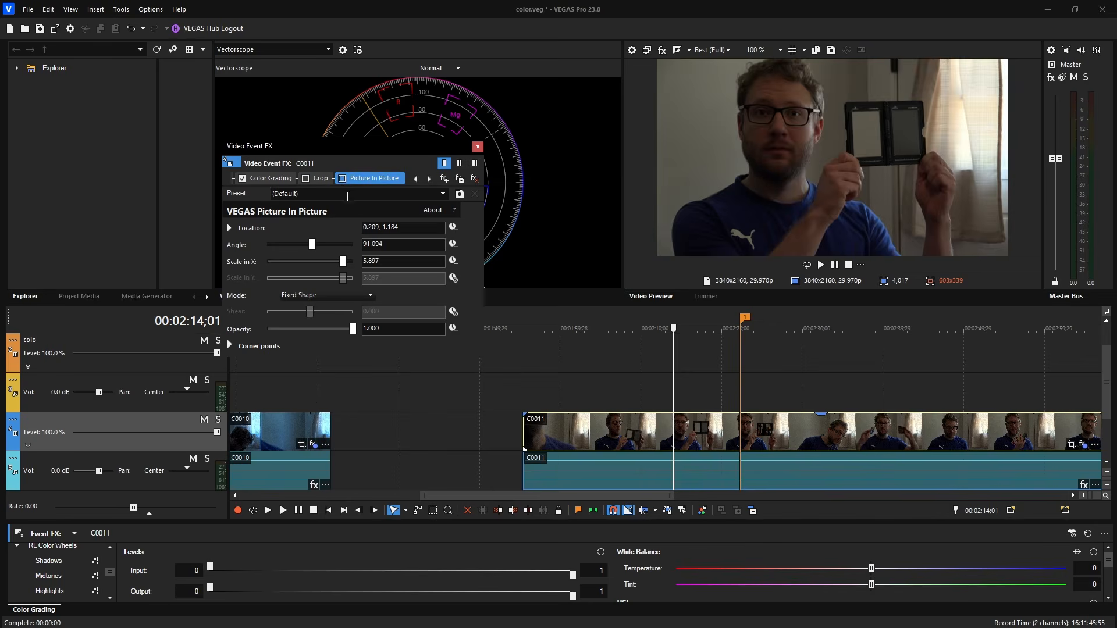
pyautogui.click(316, 182)
pyautogui.click(347, 179)
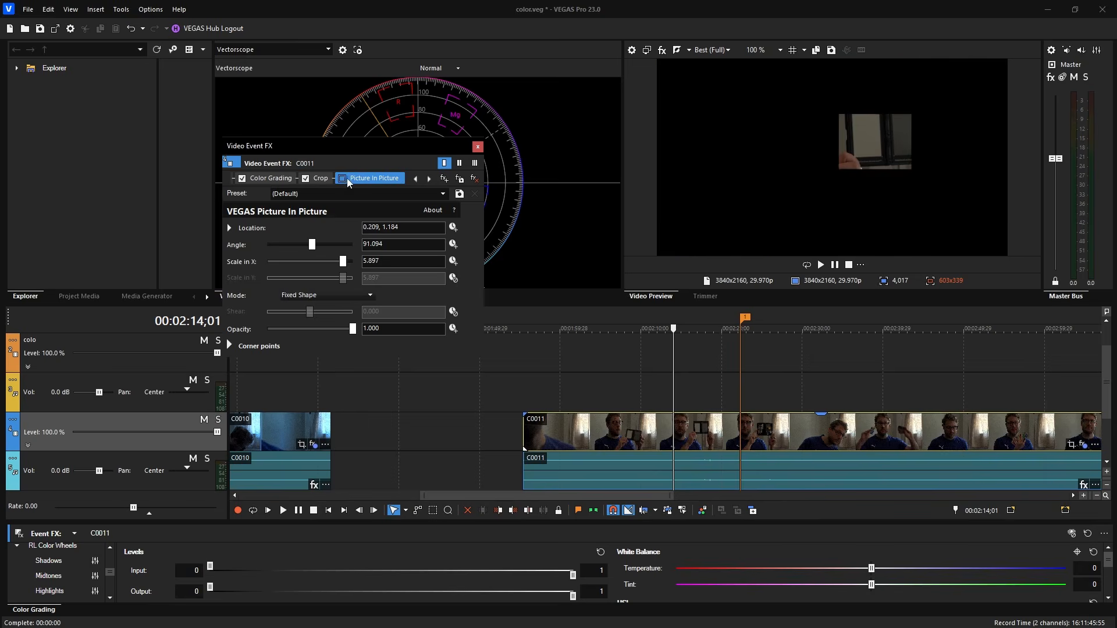
# Remove the Picture In Picture and Crop effects from C0011's effect chain and close the effects window.
pyautogui.click(474, 178)
pyautogui.click(359, 179)
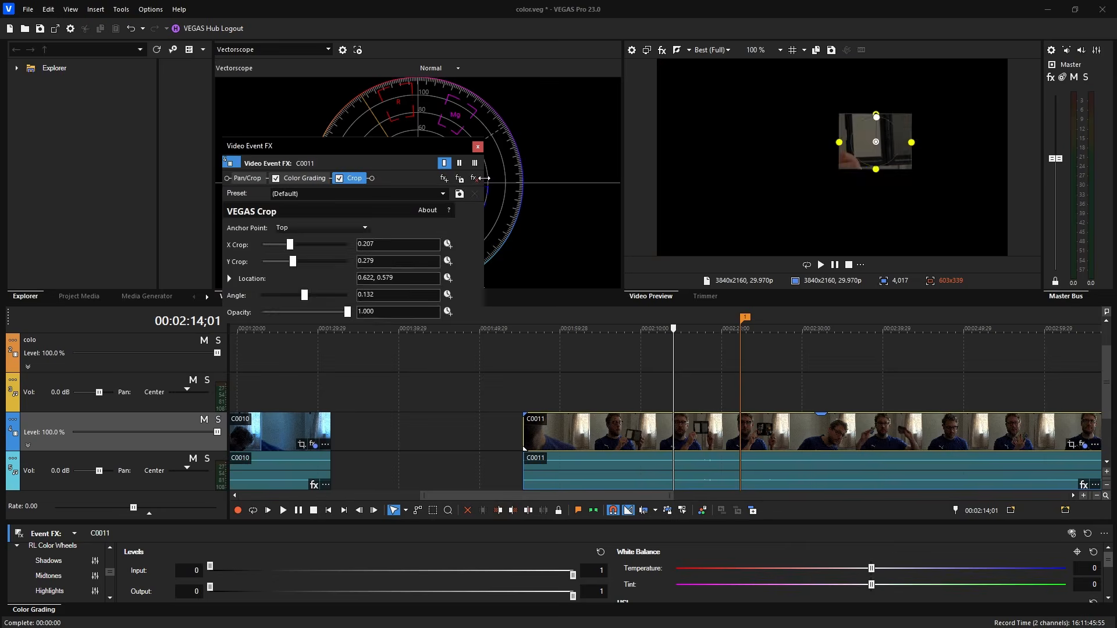
pyautogui.click(475, 178)
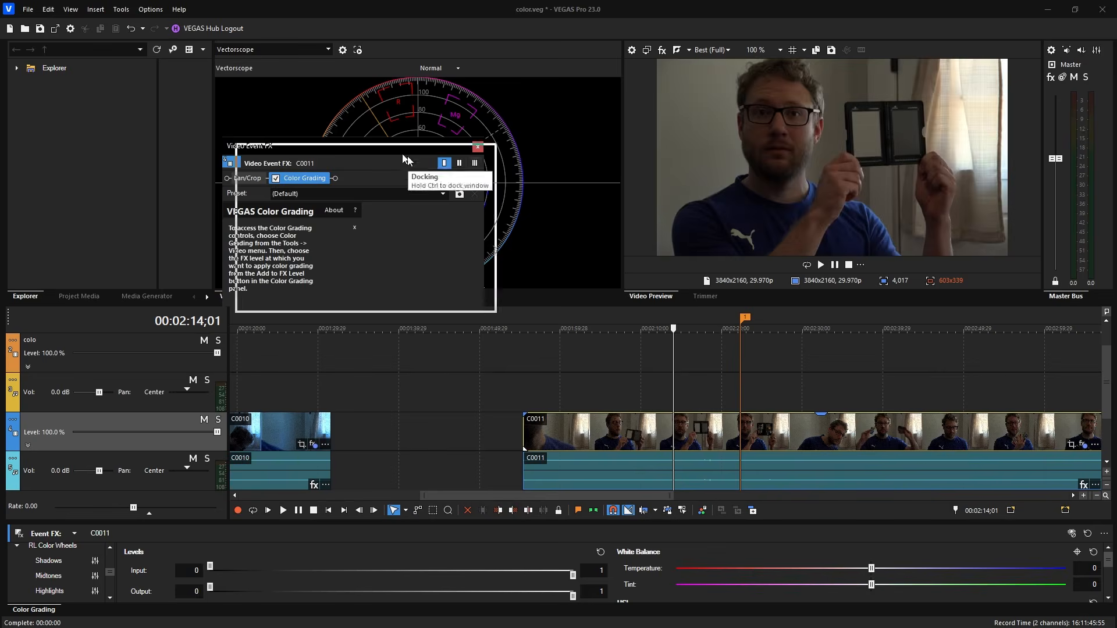
pyautogui.click(478, 146)
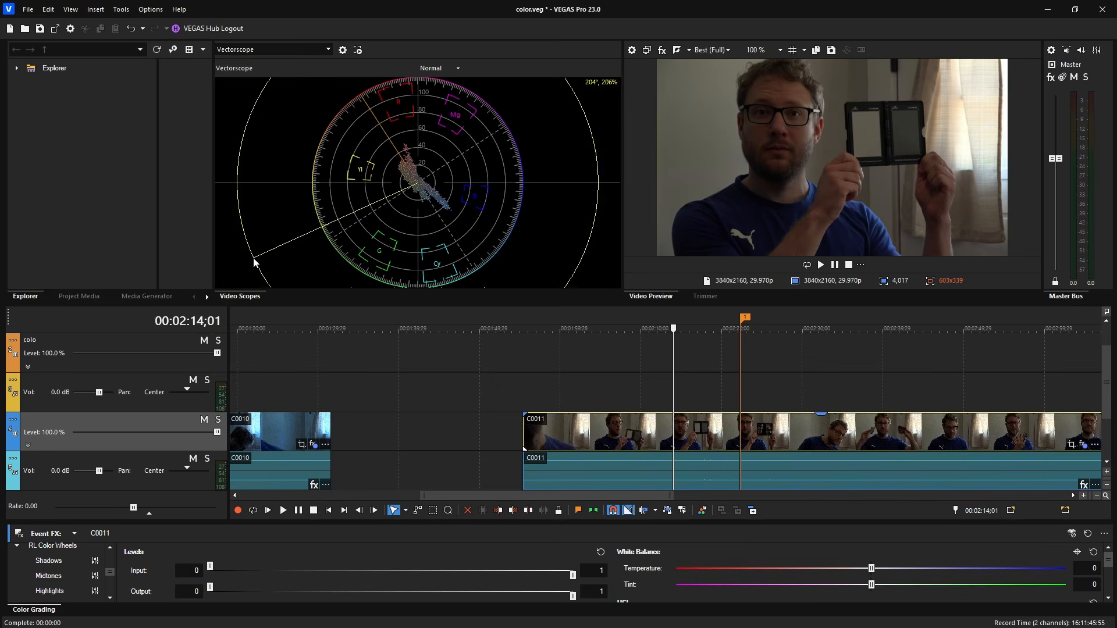
# Search the video effects for "pic" and apply Picture In Picture to clip C0011.
pyautogui.moveTo(212, 247); pyautogui.dragTo(424, 237)
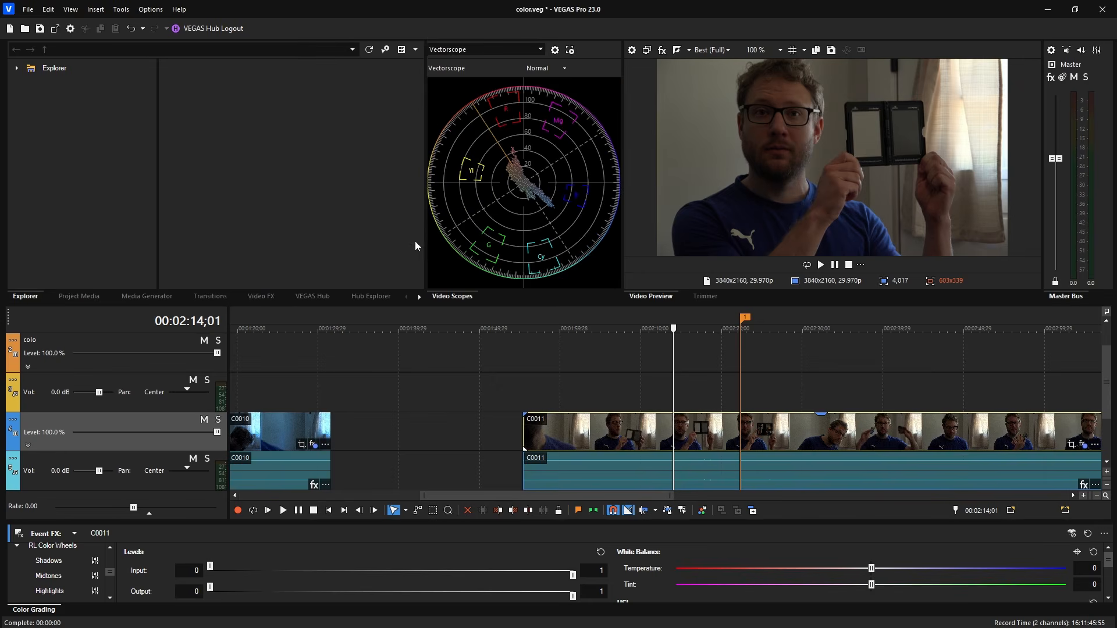
pyautogui.click(253, 298)
pyautogui.click(38, 53)
pyautogui.write('pic')
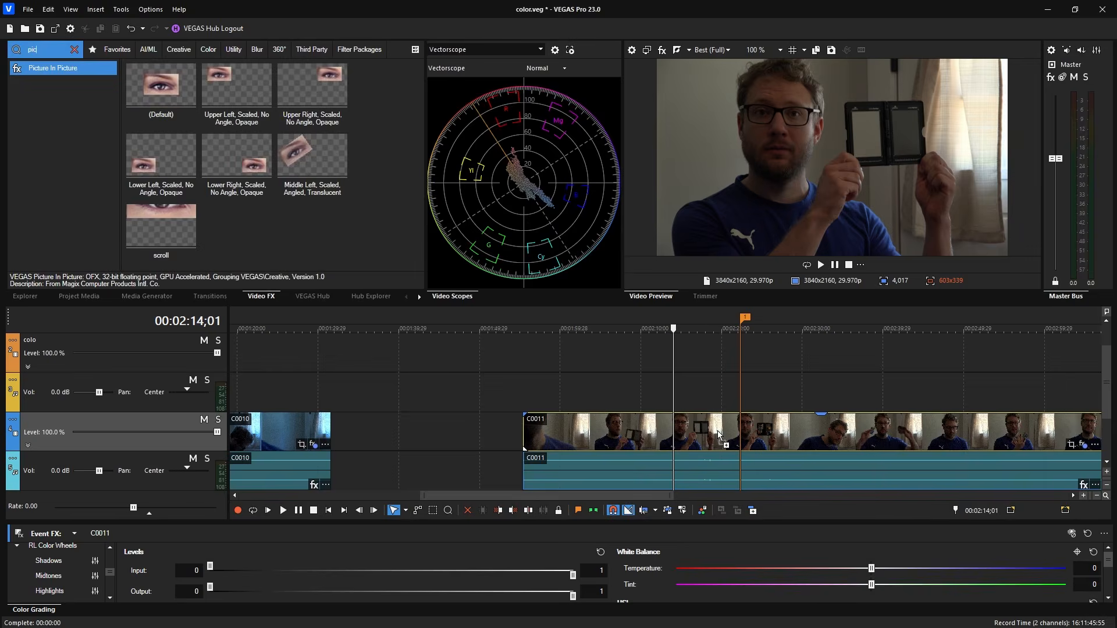
pyautogui.moveTo(719, 435); pyautogui.dragTo(720, 435)
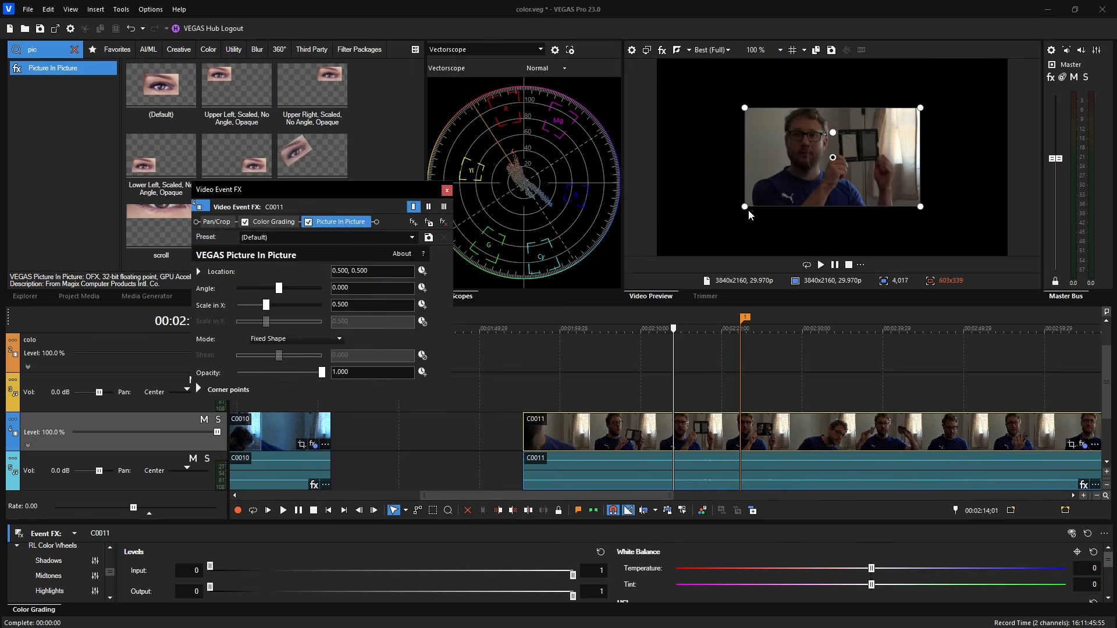
# Enlarge the picture to a scale of about 3.4, reset its Shear to 0.000 and set Mode to Fixed Shape.
pyautogui.moveTo(746, 206); pyautogui.dragTo(619, 260)
pyautogui.moveTo(853, 178); pyautogui.dragTo(951, 78)
pyautogui.moveTo(743, 227); pyautogui.dragTo(739, 231)
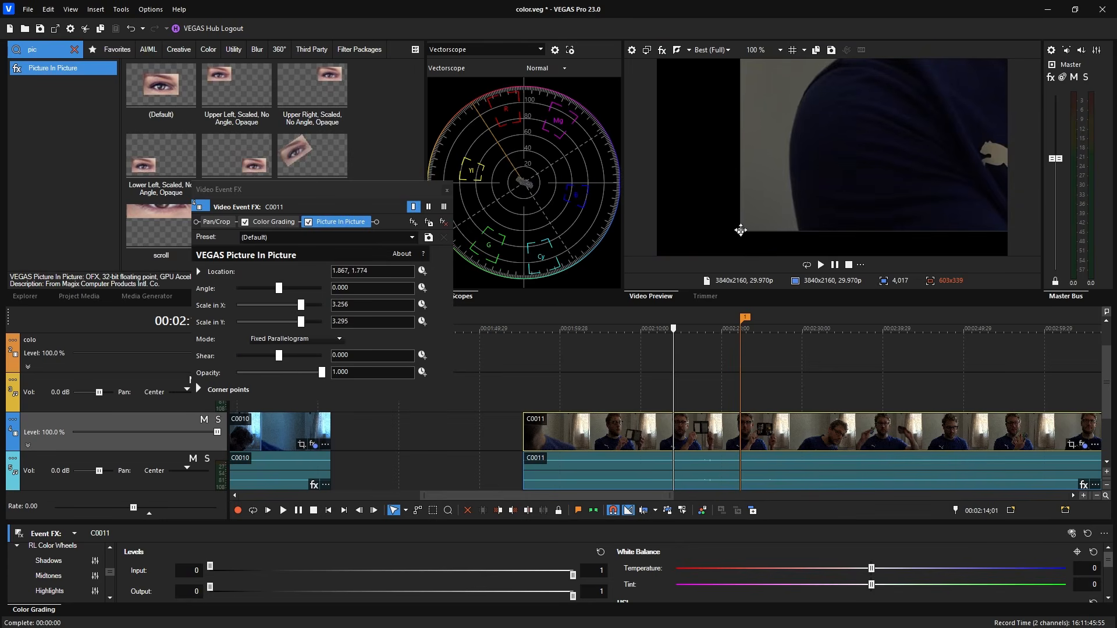
pyautogui.moveTo(738, 233); pyautogui.dragTo(652, 322)
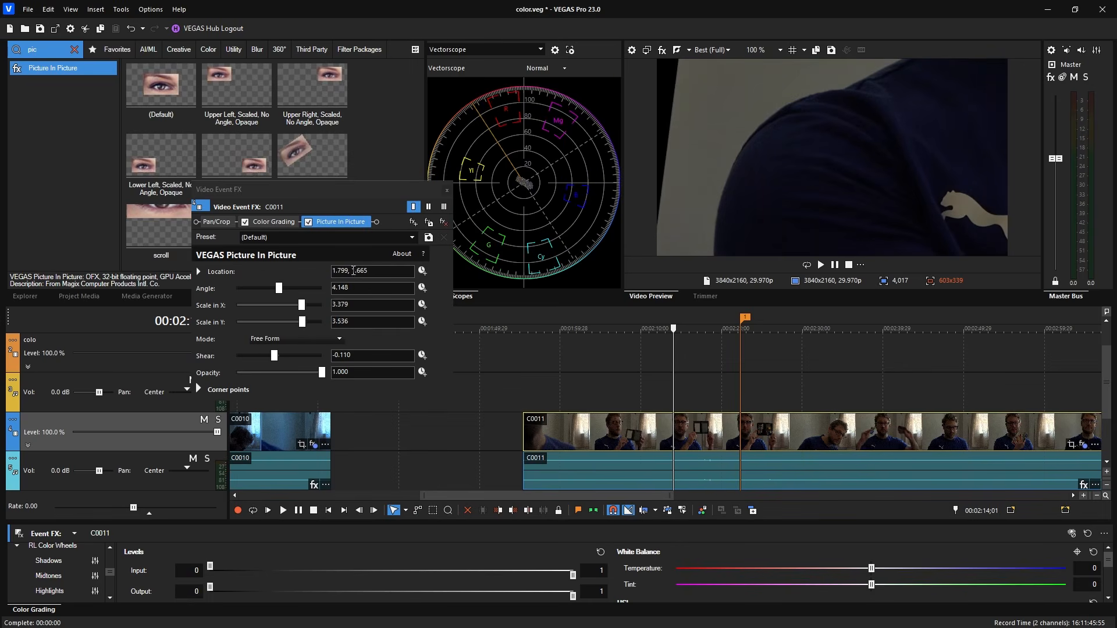
pyautogui.doubleClick(277, 356)
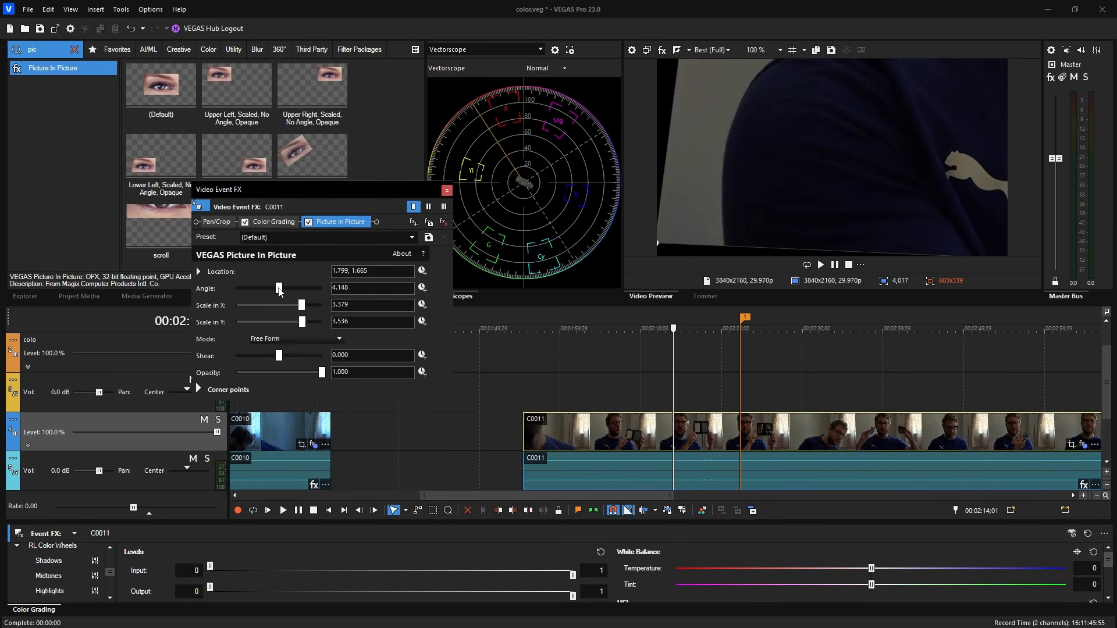
pyautogui.click(292, 339)
pyautogui.click(276, 350)
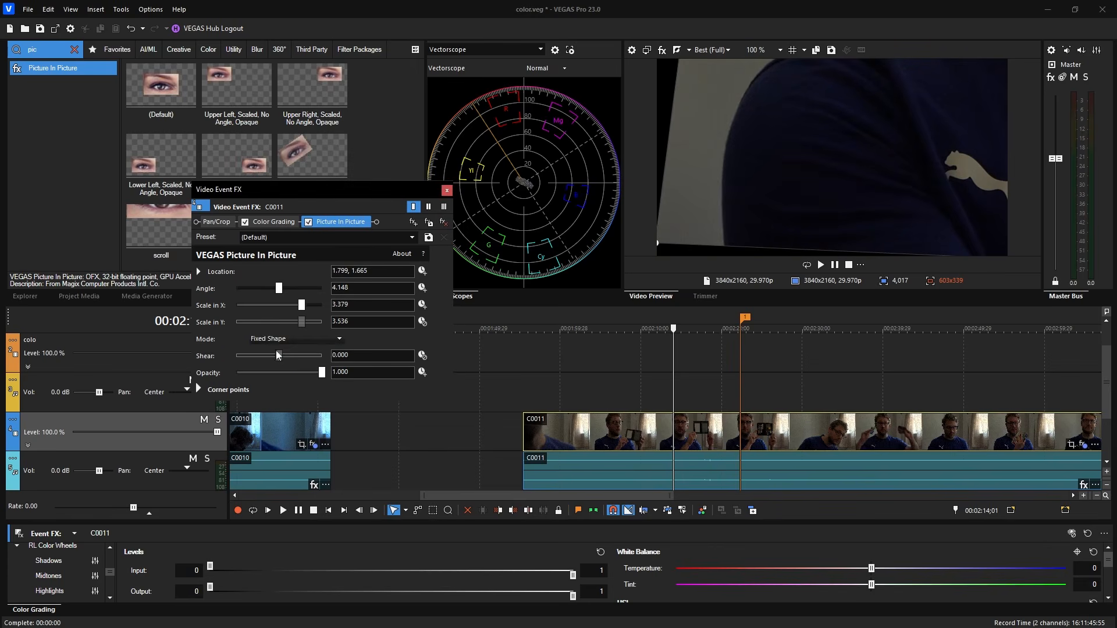
# Fill the preview with the gray card using Angle 0.000, Scale in X about 5.514 and Location about -0.350, -0.142.
pyautogui.moveTo(781, 167); pyautogui.dragTo(693, 229)
pyautogui.moveTo(762, 185); pyautogui.dragTo(666, 205)
pyautogui.doubleClick(280, 290)
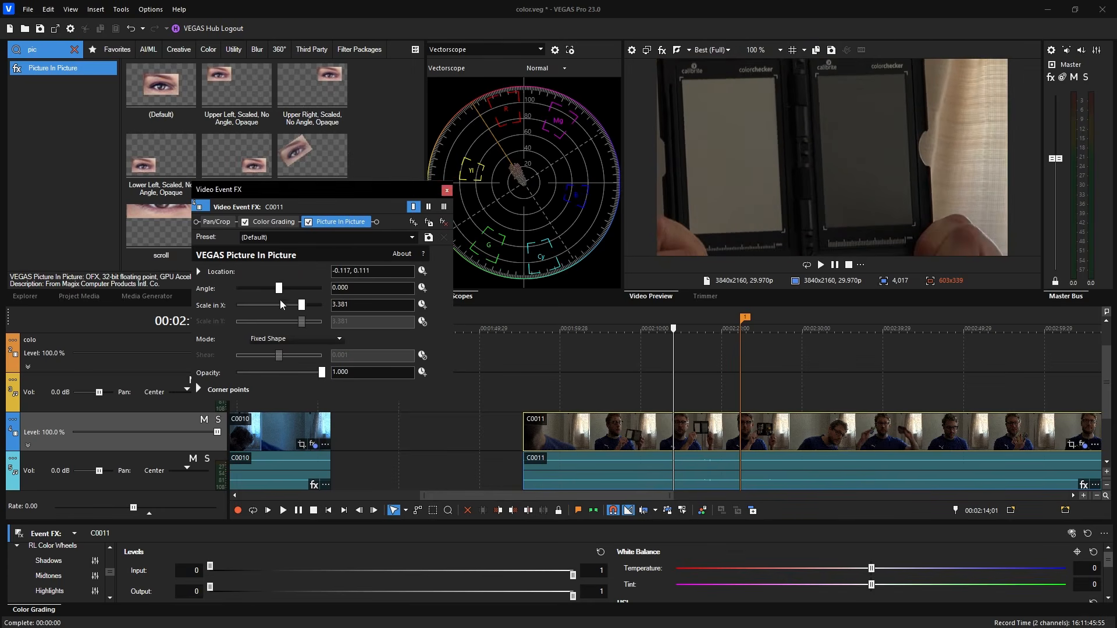
pyautogui.moveTo(749, 154); pyautogui.dragTo(793, 158)
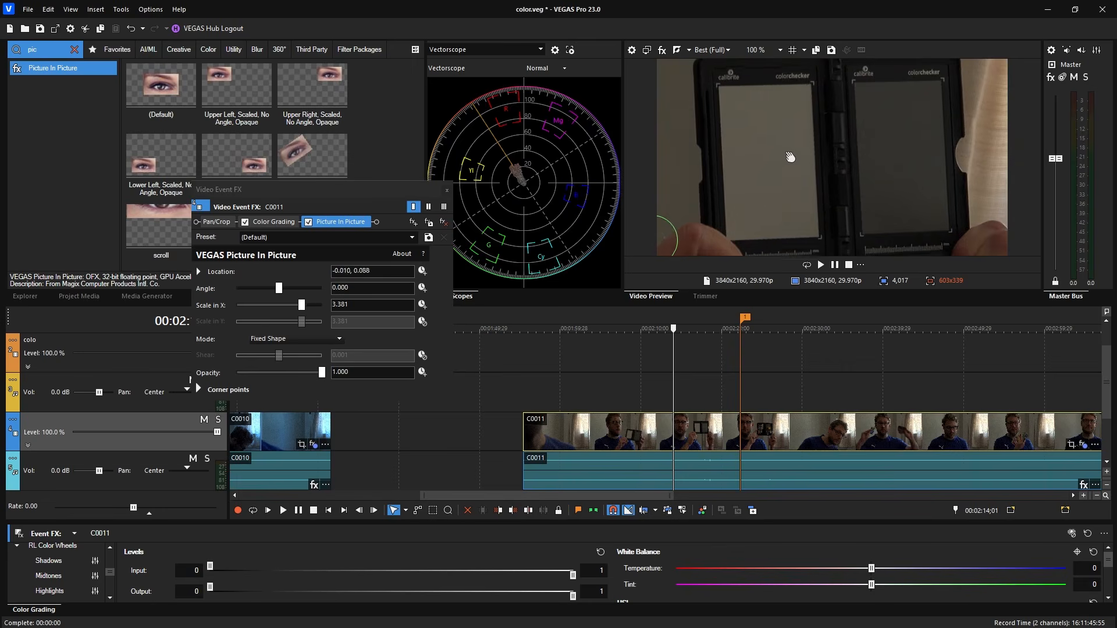
pyautogui.moveTo(301, 308); pyautogui.dragTo(311, 308)
pyautogui.moveTo(823, 175); pyautogui.dragTo(707, 222)
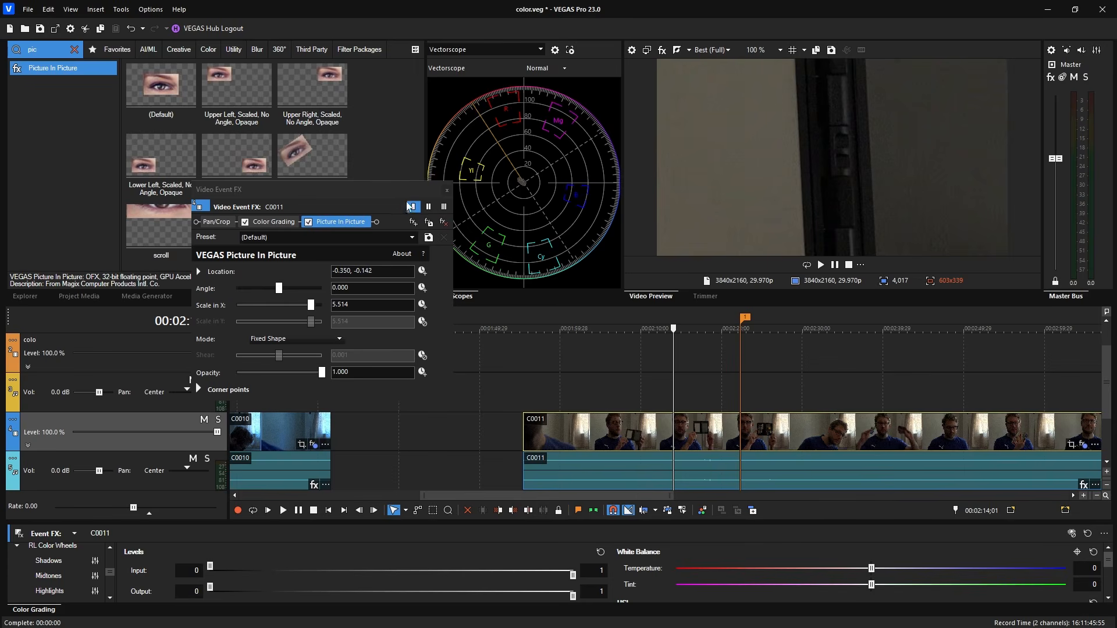
pyautogui.click(446, 191)
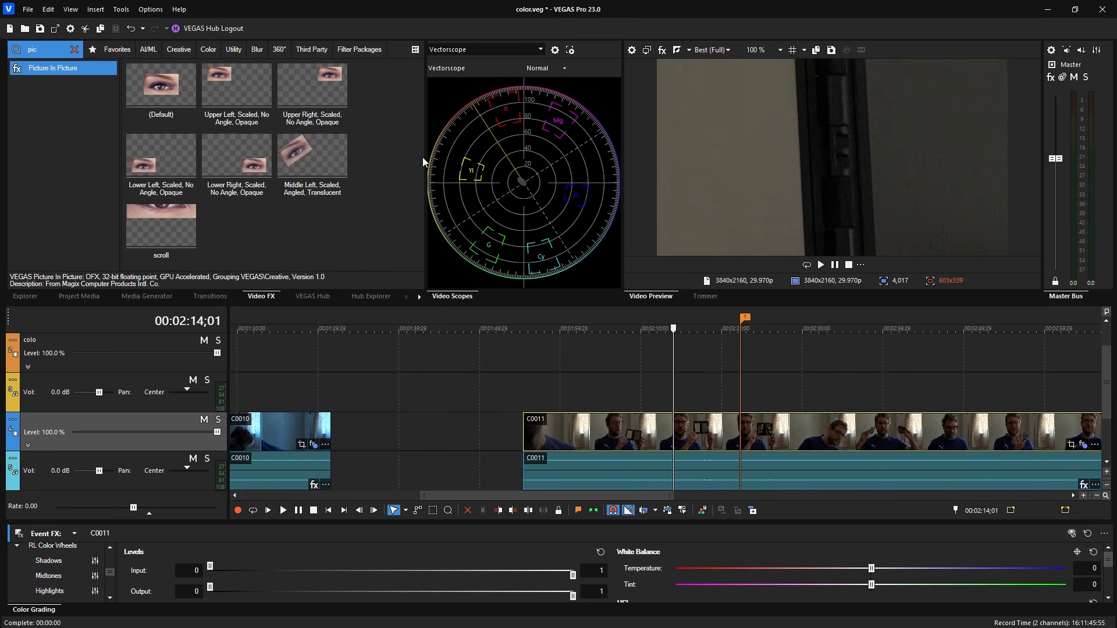
# Enlarge the vectorscope and color grading areas and show the Lift, Gamma, Gain and Offset color wheels.
pyautogui.moveTo(424, 158); pyautogui.dragTo(309, 179)
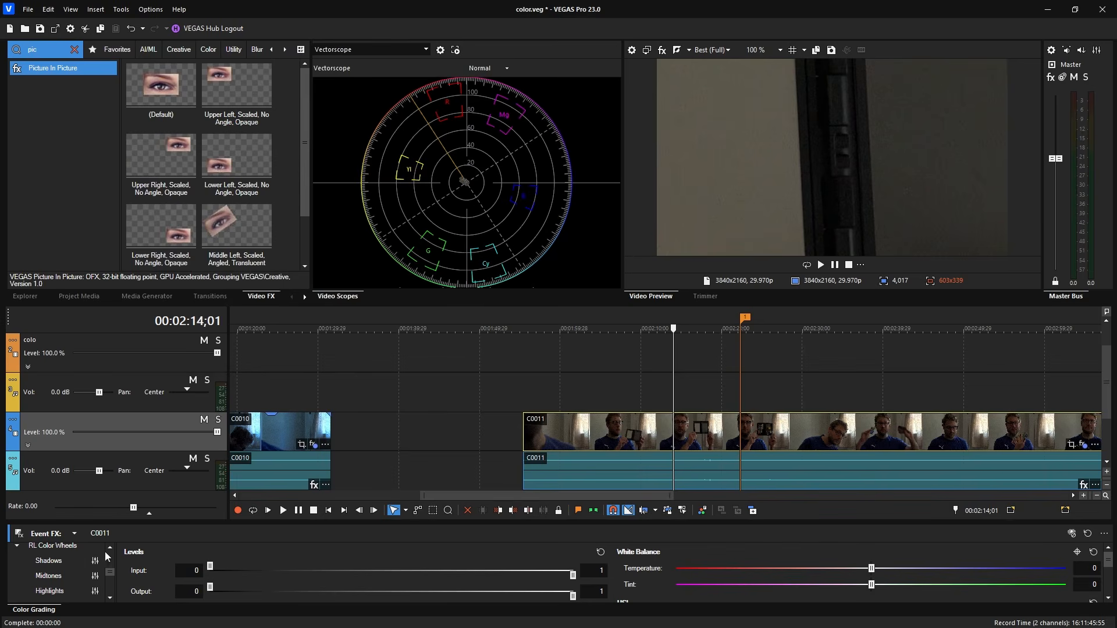
pyautogui.moveTo(269, 522); pyautogui.dragTo(269, 405)
pyautogui.click(59, 447)
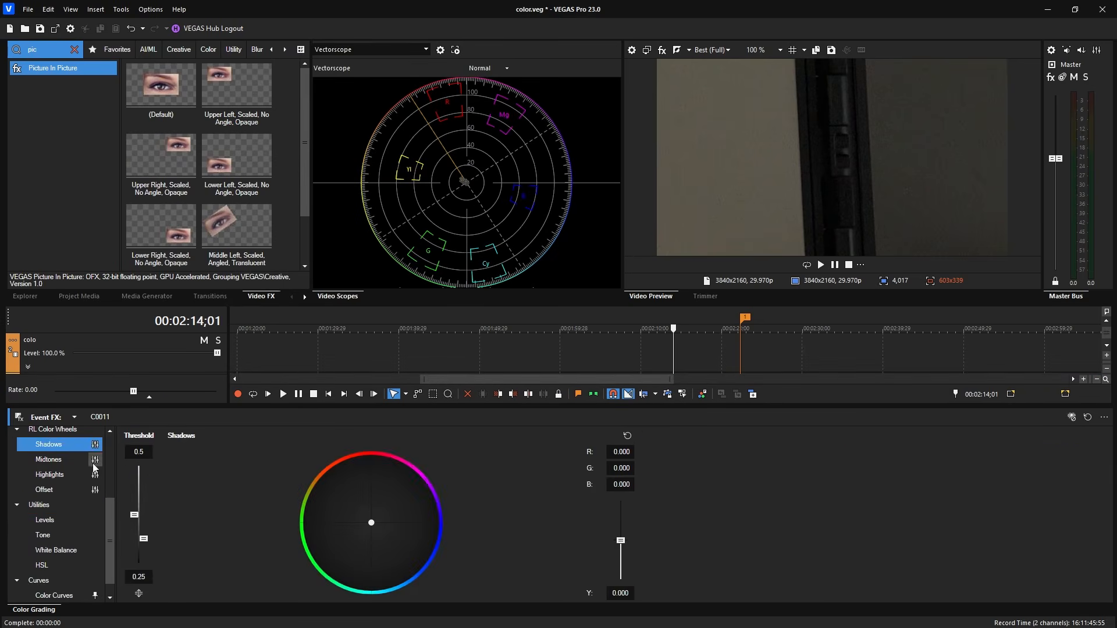
pyautogui.click(52, 434)
pyautogui.scroll(4, 82, 494)
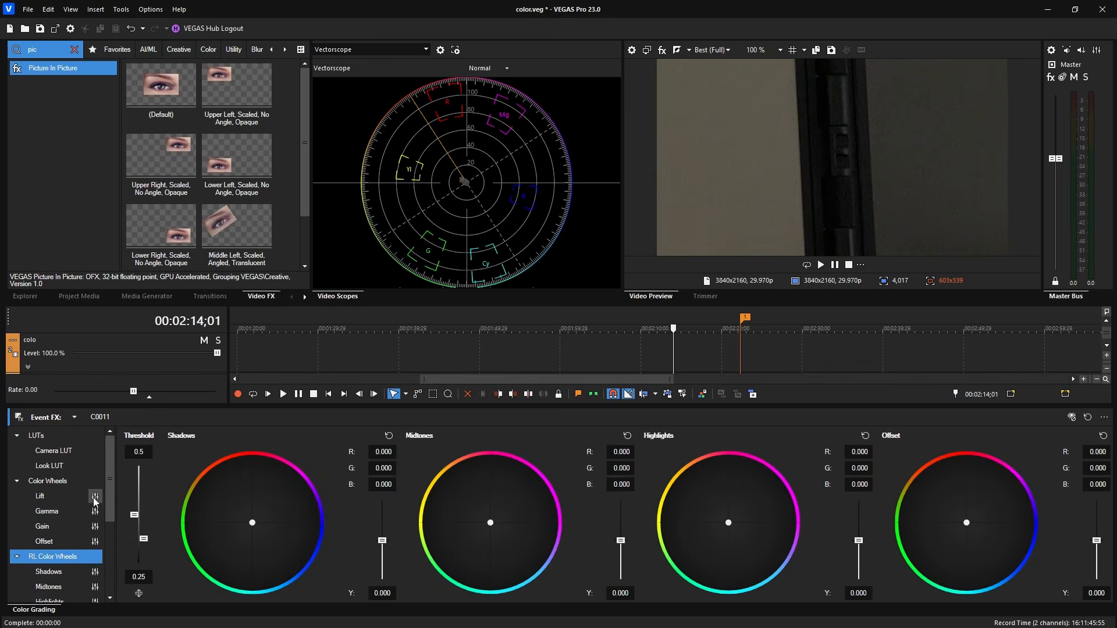
pyautogui.click(62, 488)
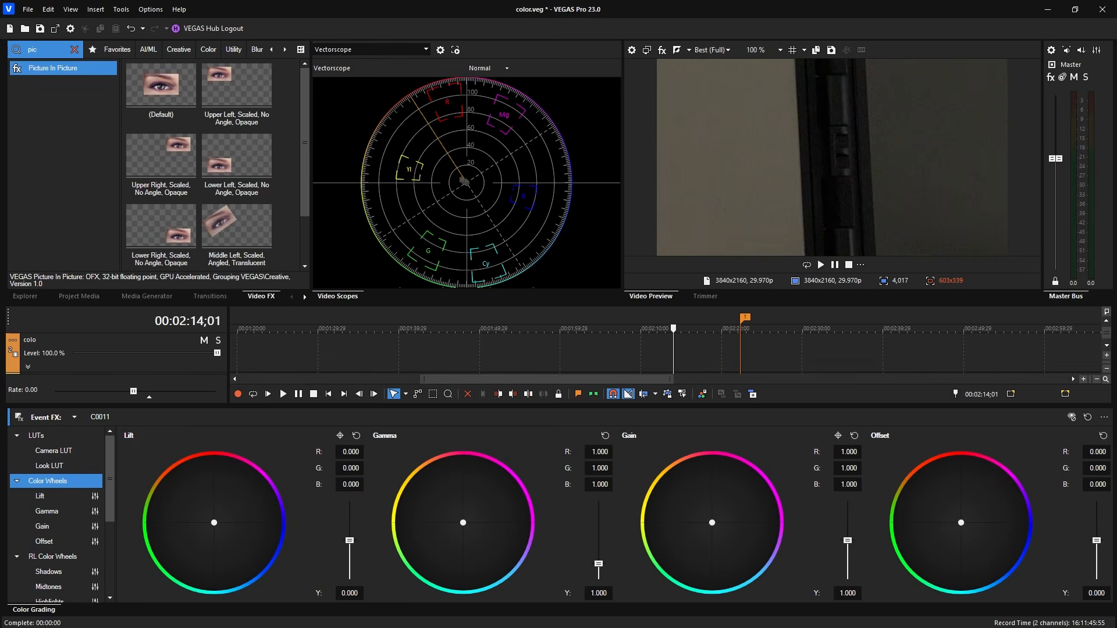
# Shift the Offset wheel to about R -0.007, G -0.008, B 0.019 and compare with the ungraded picture.
pyautogui.click(961, 523)
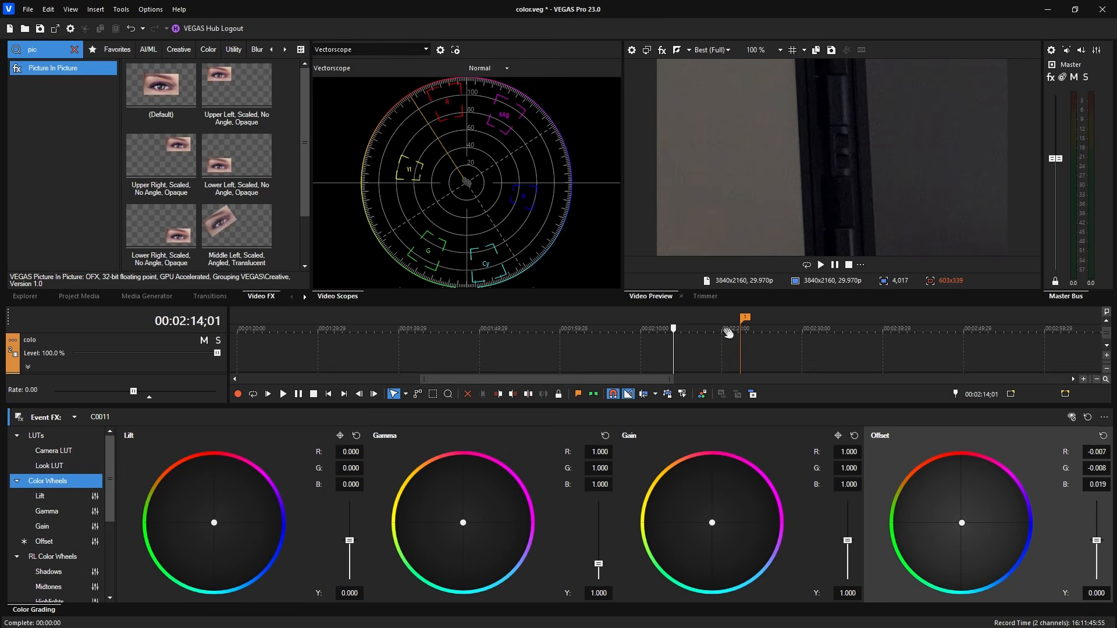
pyautogui.click(1071, 418)
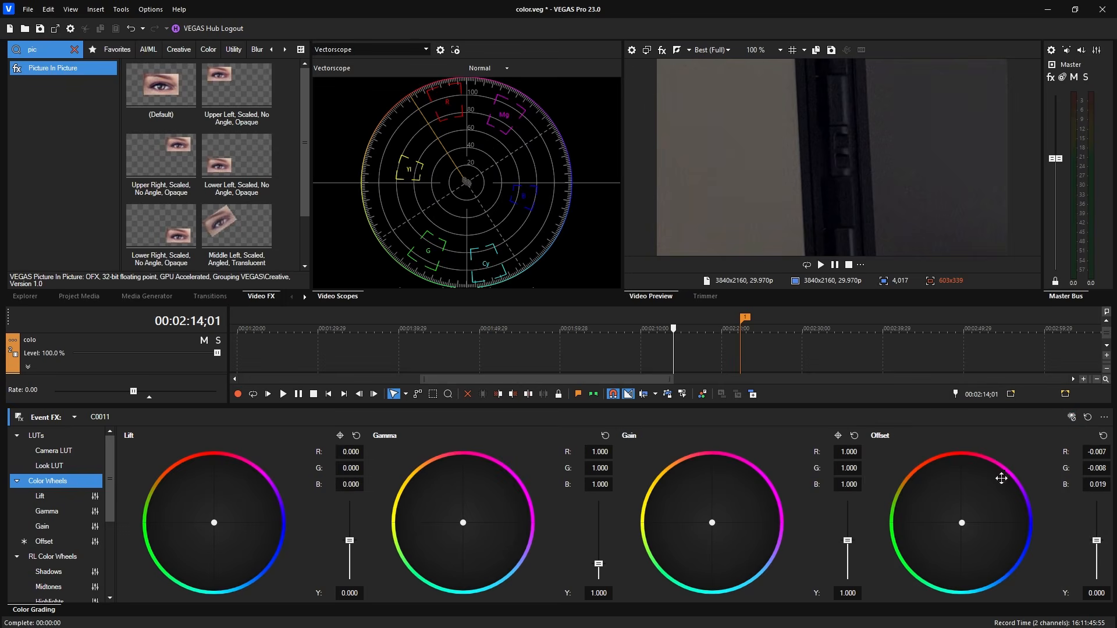
# Show the Utilities controls for clip C0011's color grading and switch the video scope to Histogram.
pyautogui.click(1071, 417)
pyautogui.moveTo(113, 504); pyautogui.dragTo(106, 577)
pyautogui.click(65, 490)
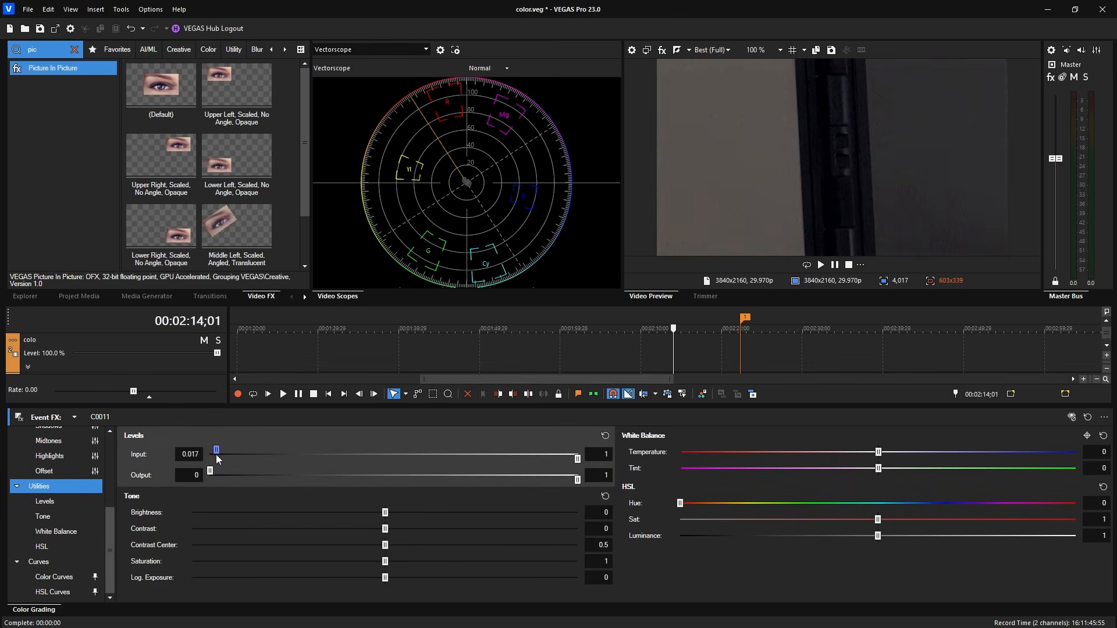
pyautogui.click(420, 50)
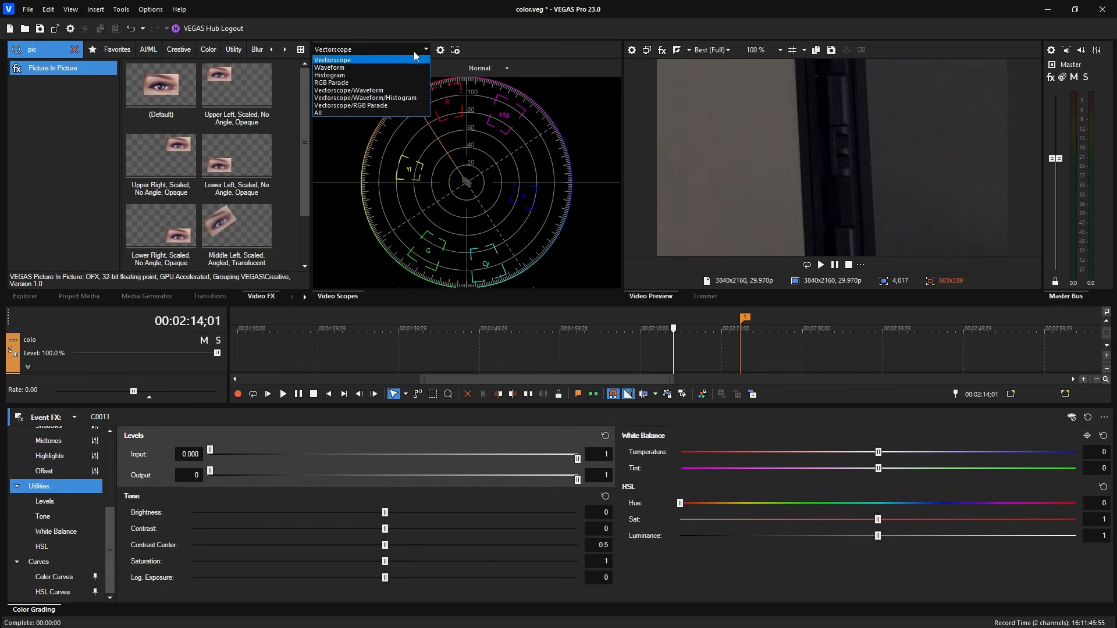
pyautogui.click(361, 74)
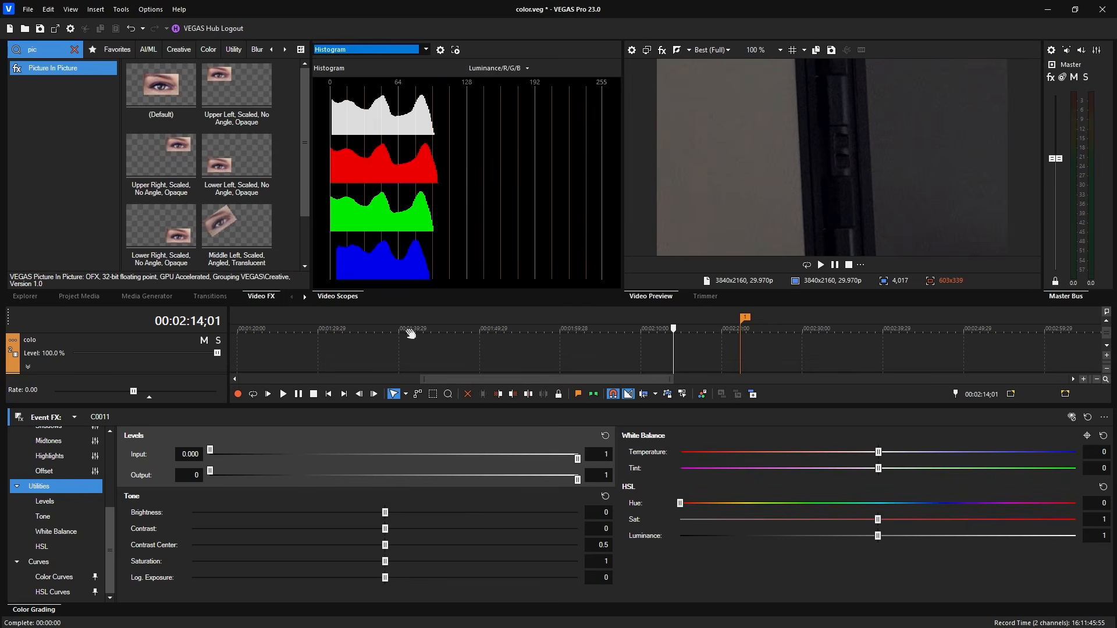
# Lower the Levels Input maximum to about 0.404 while watching the histogram of the enlarged gray card.
pyautogui.moveTo(209, 457); pyautogui.dragTo(127, 456)
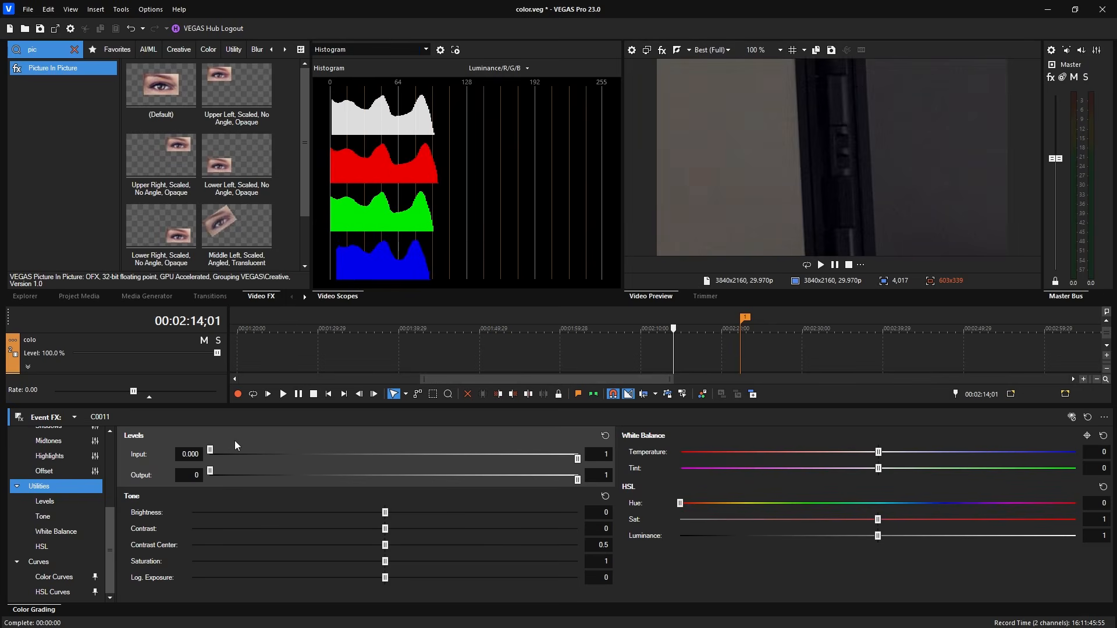
pyautogui.moveTo(580, 462); pyautogui.dragTo(367, 464)
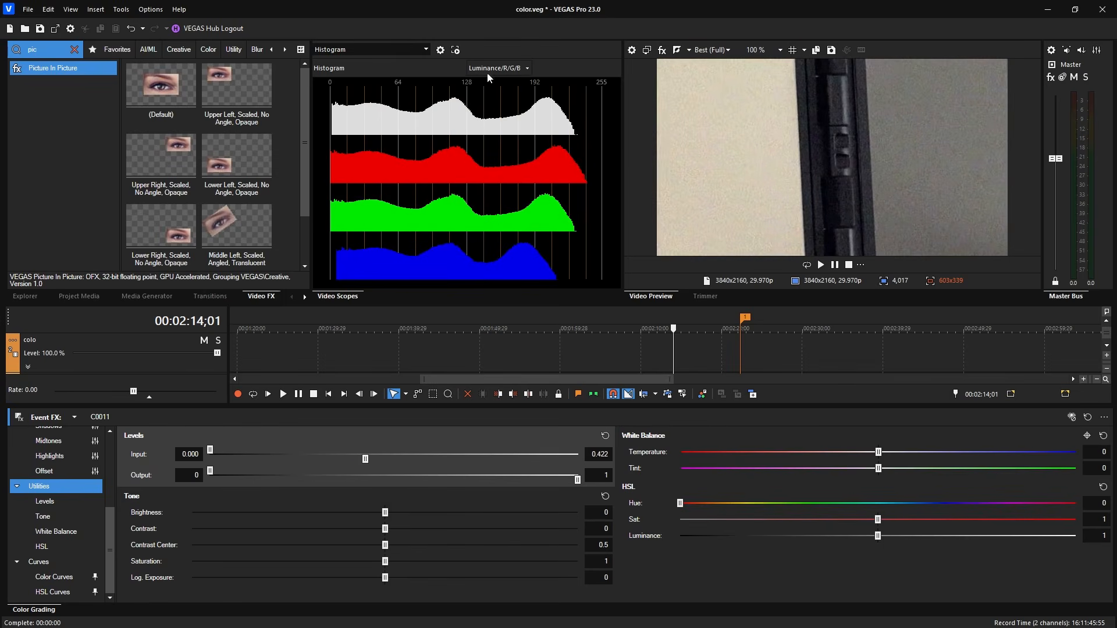
pyautogui.moveTo(367, 464)
pyautogui.mouseDown()
pyautogui.moveTo(570, 459)
pyautogui.moveTo(360, 463)
pyautogui.mouseUp()
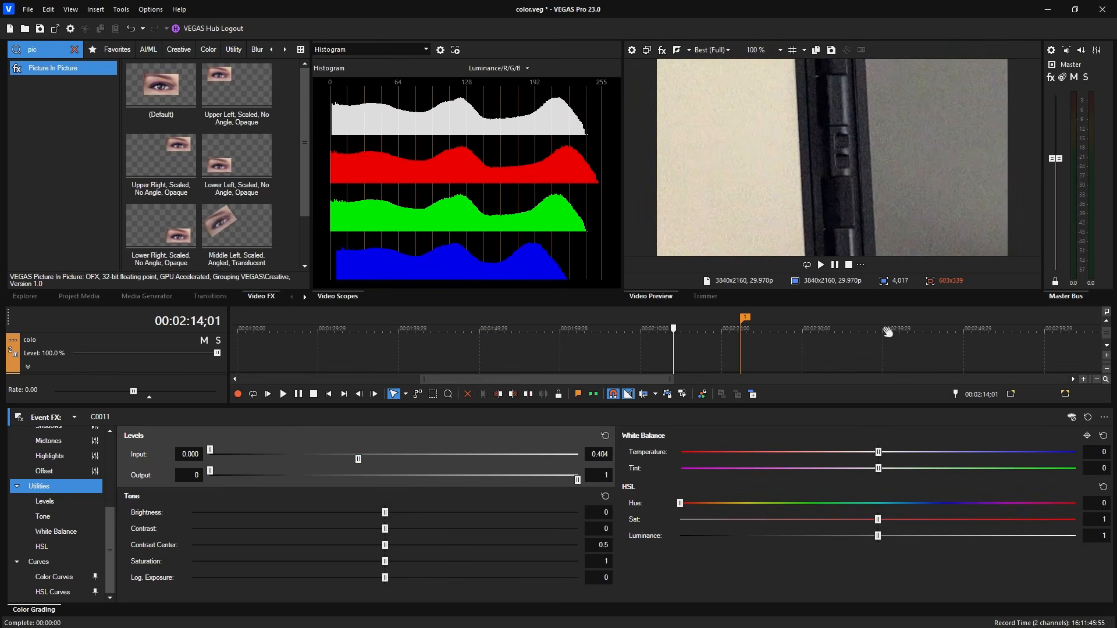
# Reveal the timeline tracks and disable the Picture In Picture effect on clip C0011.
pyautogui.moveTo(766, 409); pyautogui.dragTo(765, 516)
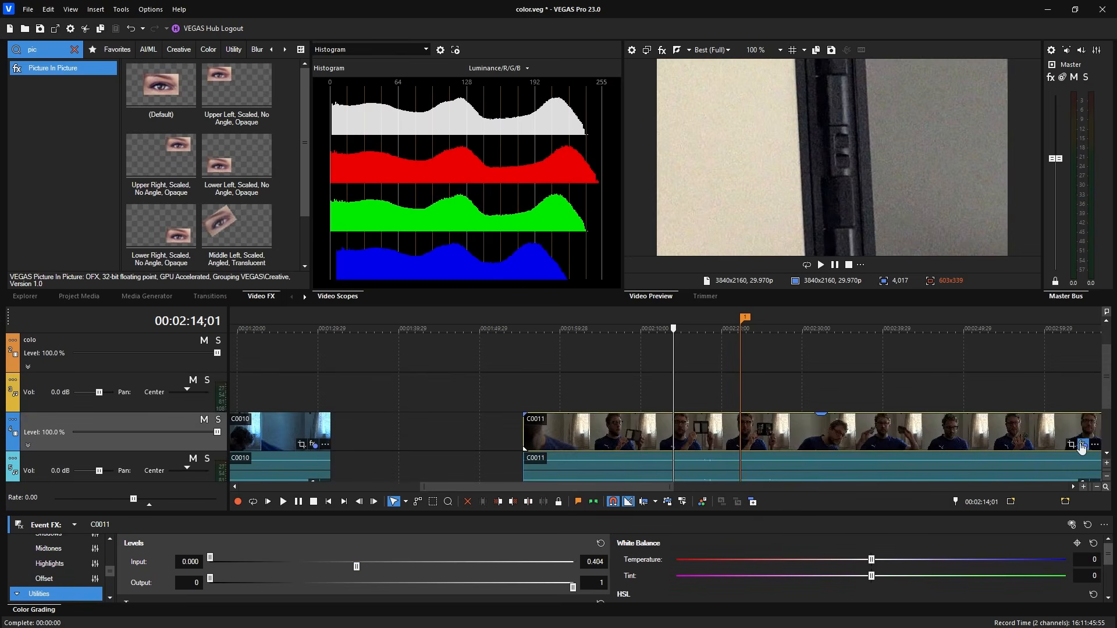
pyautogui.click(1082, 446)
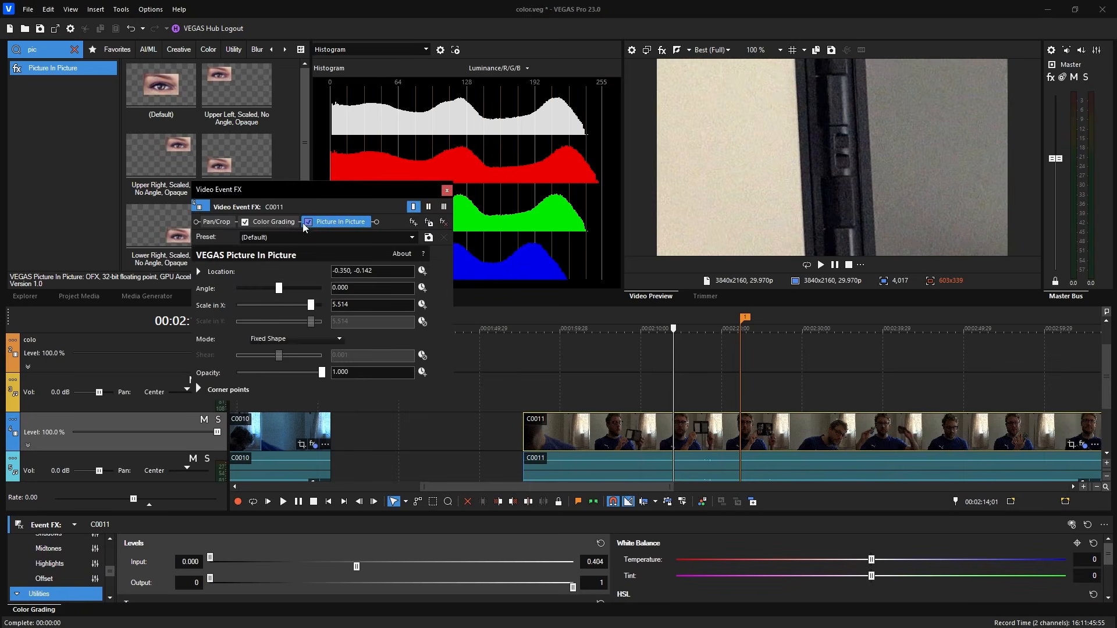
pyautogui.click(308, 222)
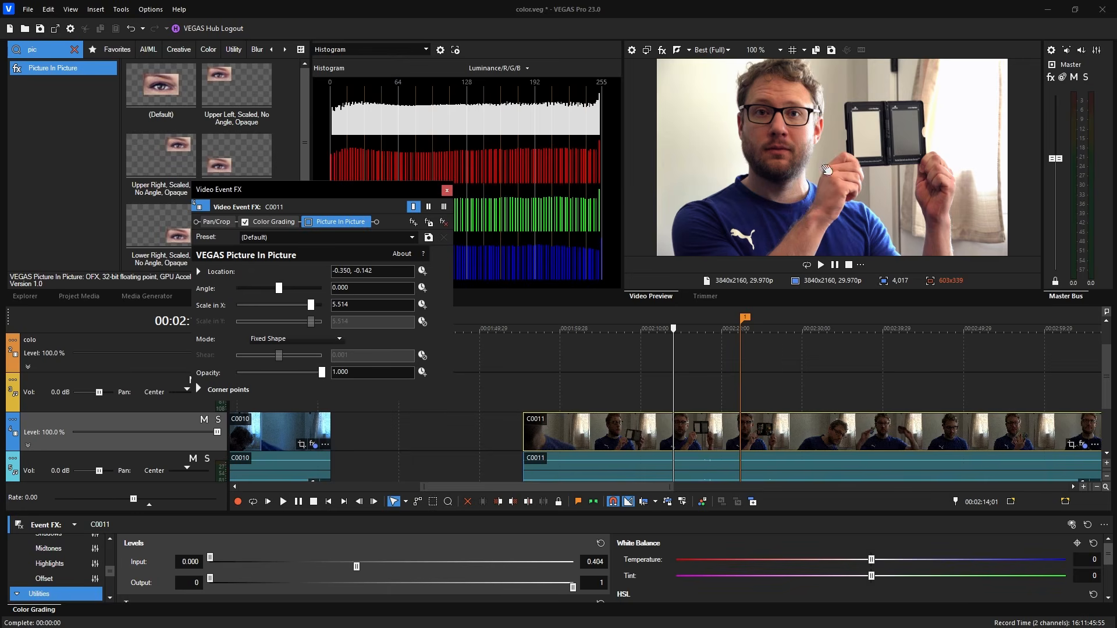
# Compare clip C0011 with Color Grading off and on, and briefly check the enlarged gray card again.
pyautogui.click(245, 222)
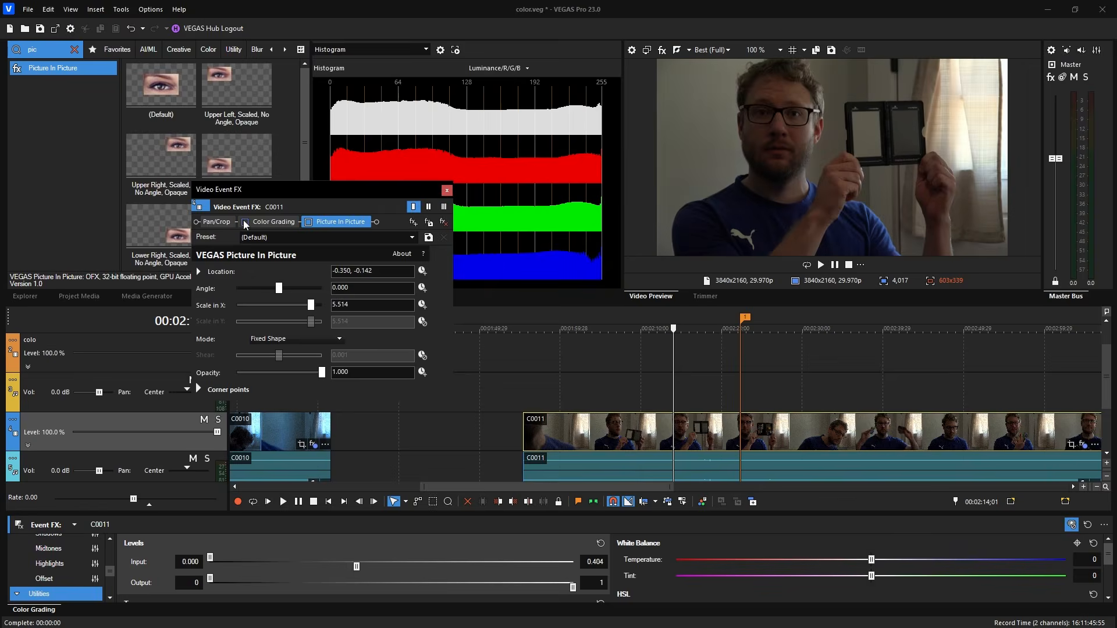
pyautogui.click(245, 223)
pyautogui.click(245, 222)
pyautogui.click(245, 222)
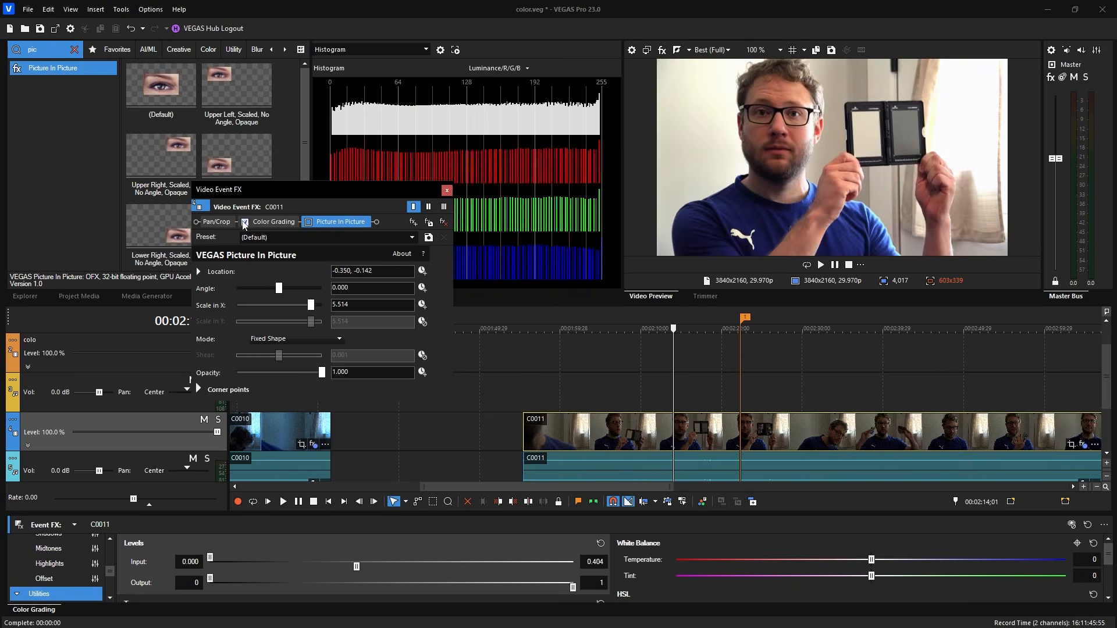
pyautogui.click(245, 223)
pyautogui.click(244, 222)
pyautogui.click(243, 222)
pyautogui.click(243, 222)
pyautogui.click(244, 222)
pyautogui.click(243, 222)
pyautogui.click(308, 223)
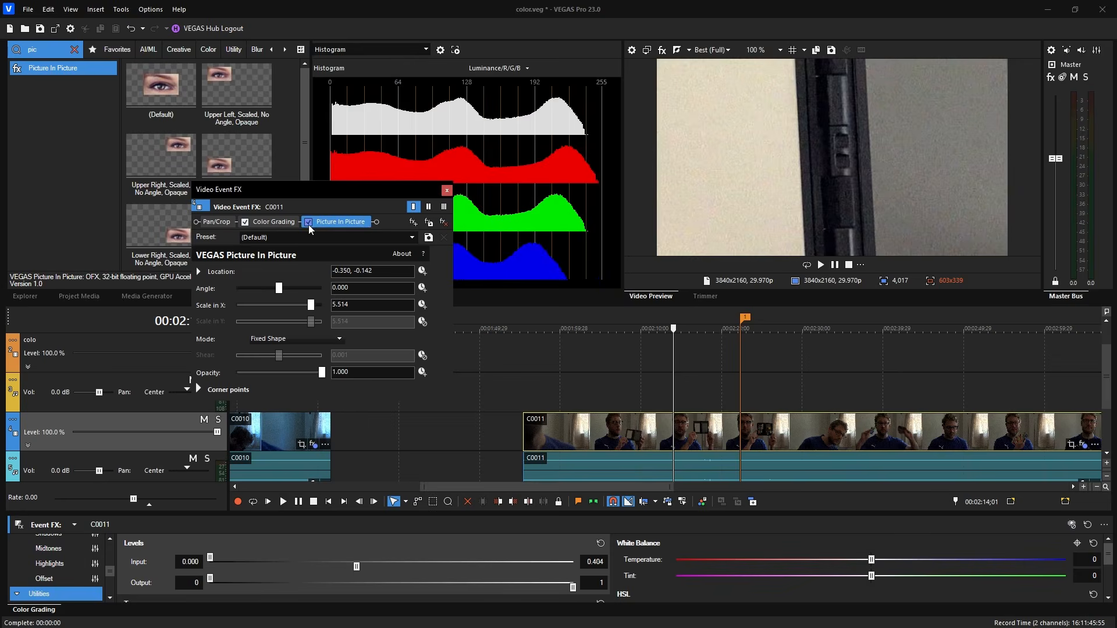
pyautogui.click(308, 222)
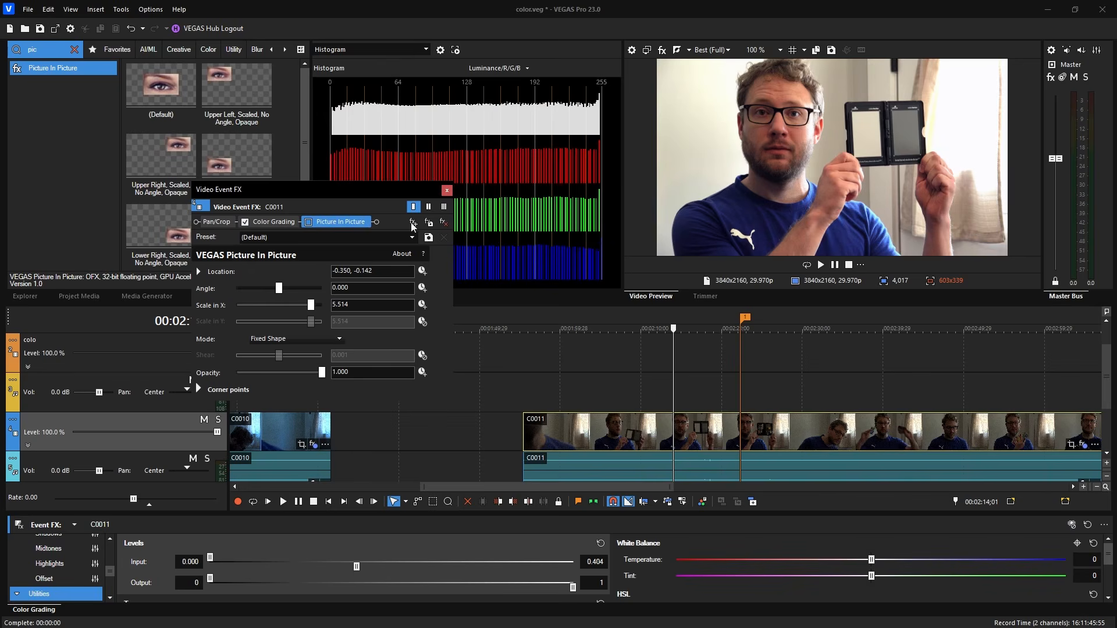
# Set the Levels Input maximum to about 0.580 for the full picture of clip C0011.
pyautogui.moveTo(361, 570); pyautogui.dragTo(601, 582)
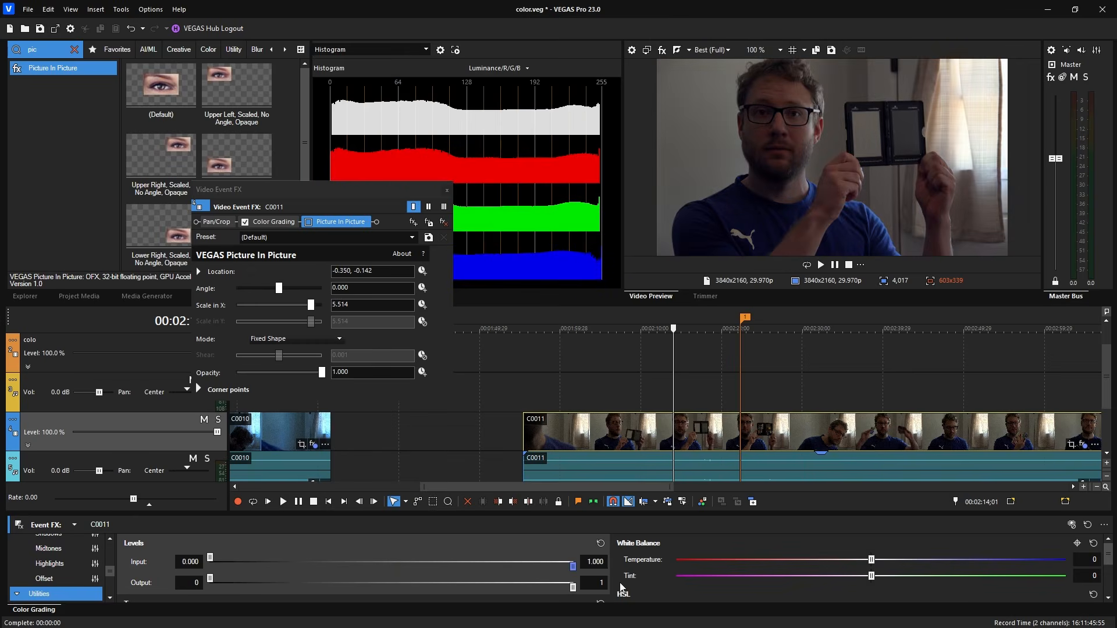
pyautogui.moveTo(554, 585); pyautogui.dragTo(424, 591)
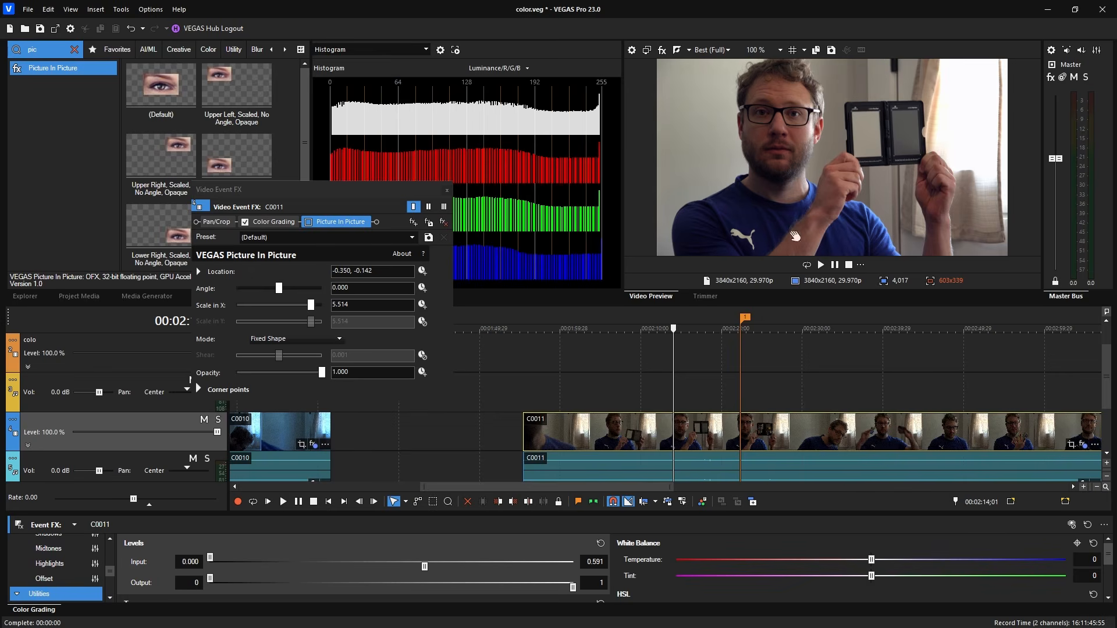
pyautogui.moveTo(424, 569)
pyautogui.mouseDown()
pyautogui.moveTo(405, 571)
pyautogui.moveTo(551, 563)
pyautogui.moveTo(421, 582)
pyautogui.mouseUp()
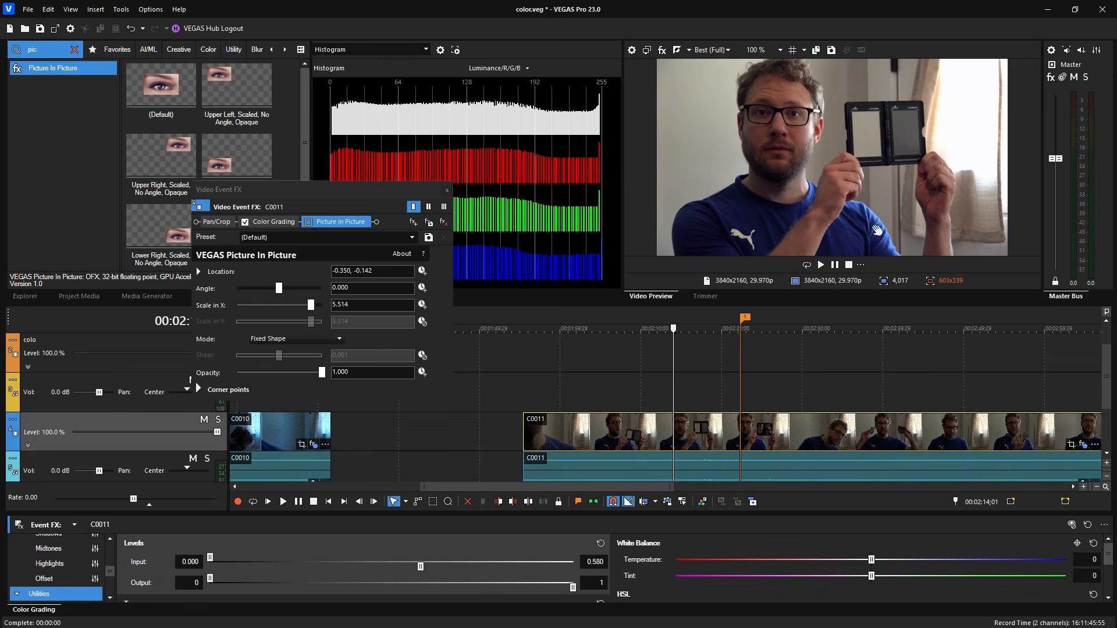
# Compare the full picture using the new Levels setting against the picture without Color Grading.
pyautogui.click(306, 222)
pyautogui.click(306, 222)
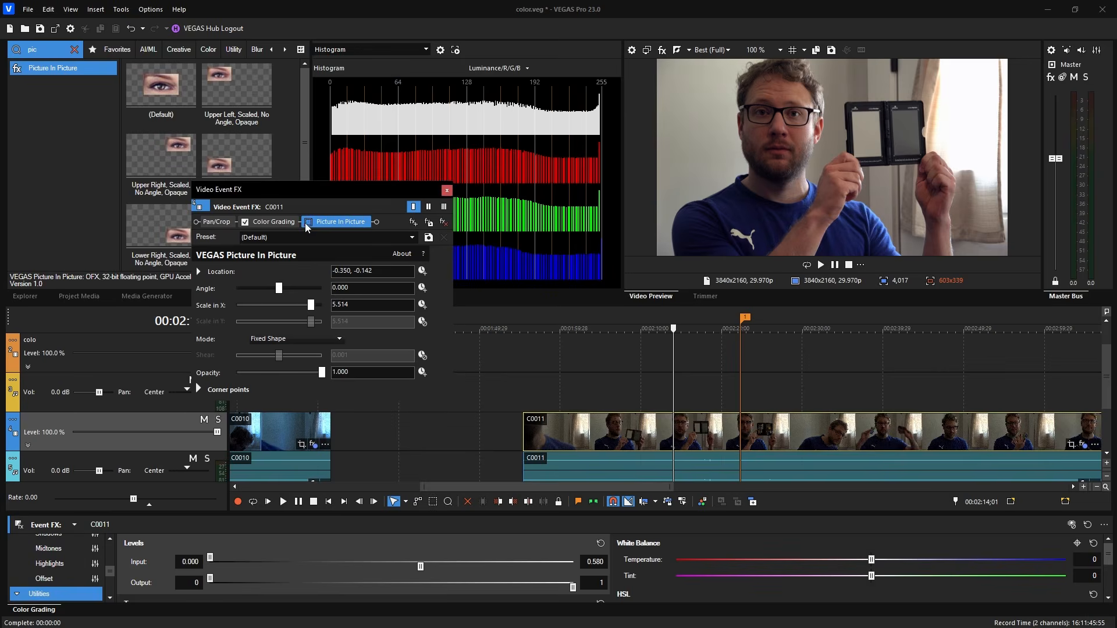
pyautogui.click(245, 222)
pyautogui.click(245, 223)
pyautogui.click(245, 222)
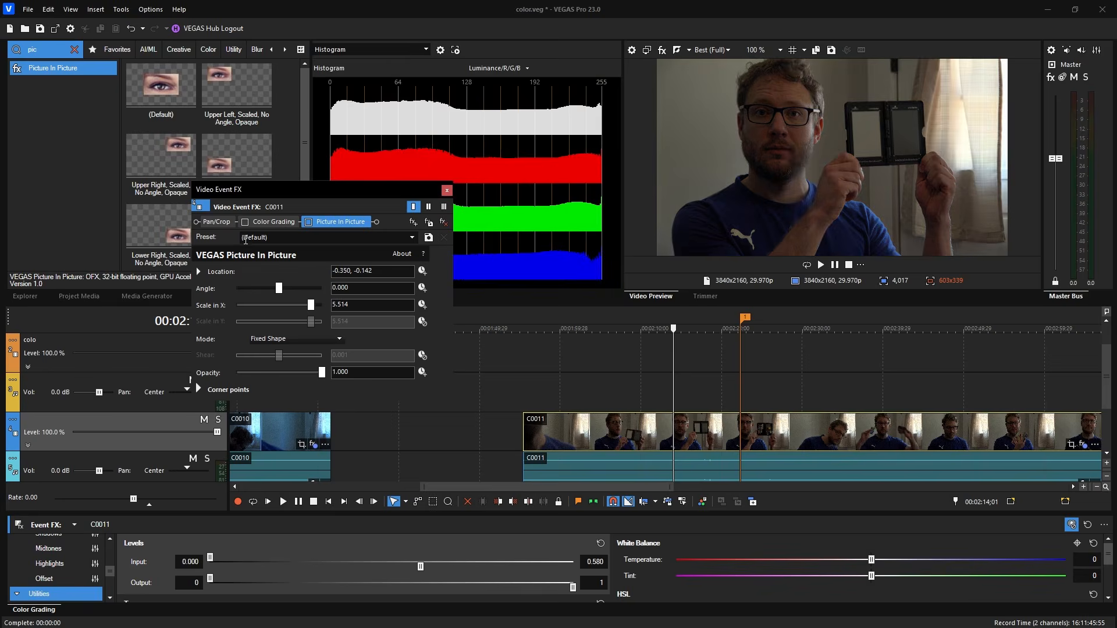
pyautogui.click(245, 223)
pyautogui.click(245, 222)
pyautogui.click(245, 222)
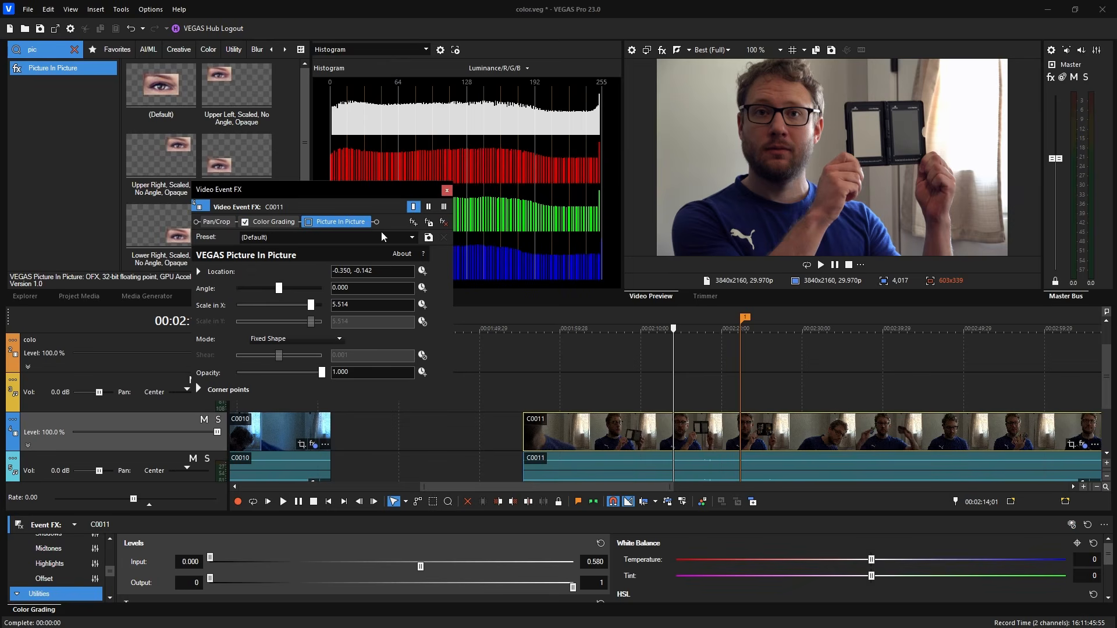
# Move the Video Event FX window out of the way and enlarge the color grading area.
pyautogui.moveTo(363, 195); pyautogui.dragTo(1116, 213)
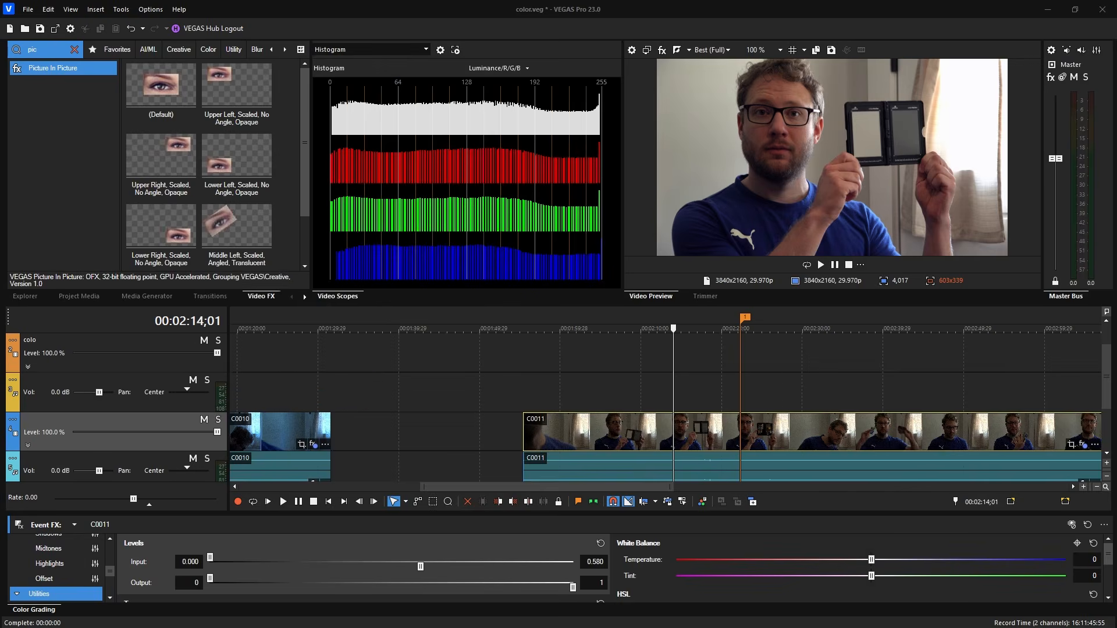
pyautogui.scroll(-3, 684, 460)
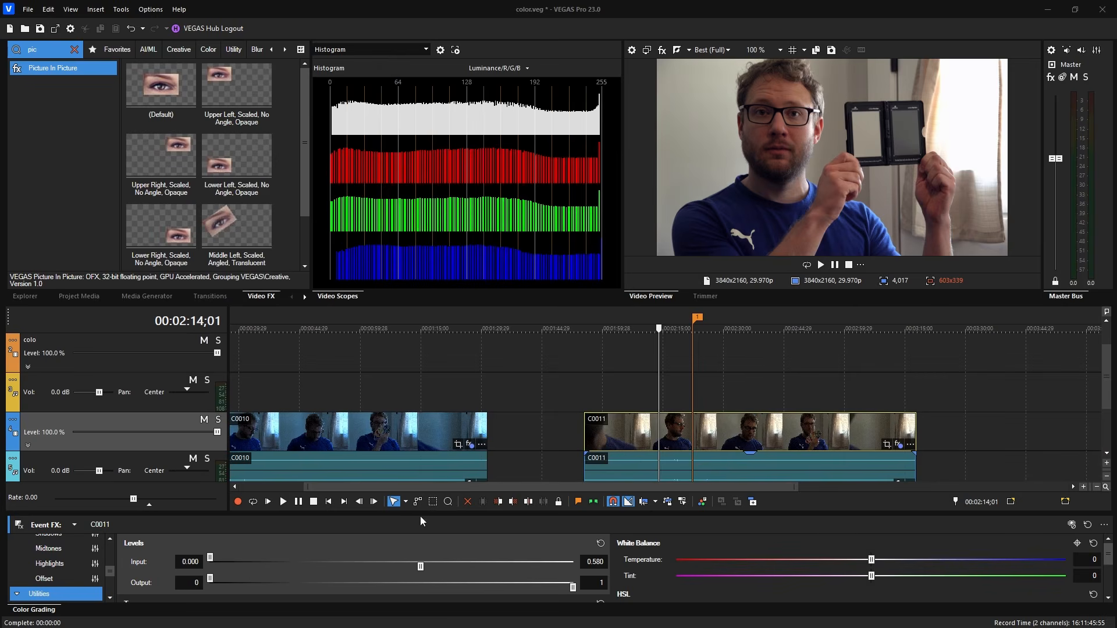
pyautogui.moveTo(420, 514); pyautogui.dragTo(430, 404)
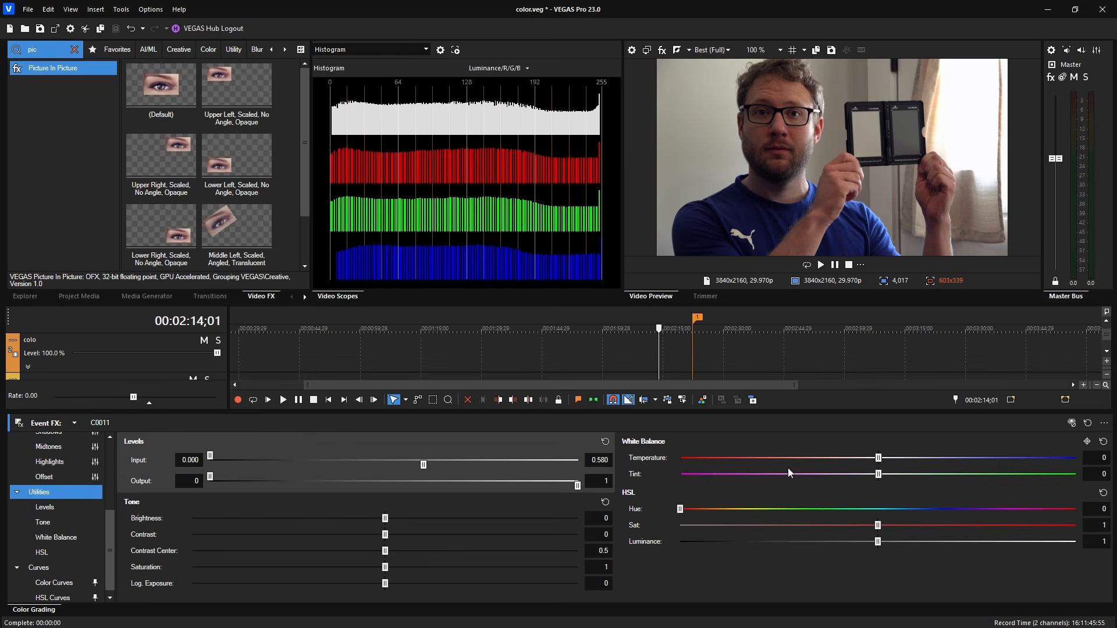
# Try a White Balance Temperature of about 696.10, reset it to 0.000 and switch the scope to Vectorscope.
pyautogui.moveTo(878, 458); pyautogui.dragTo(899, 473)
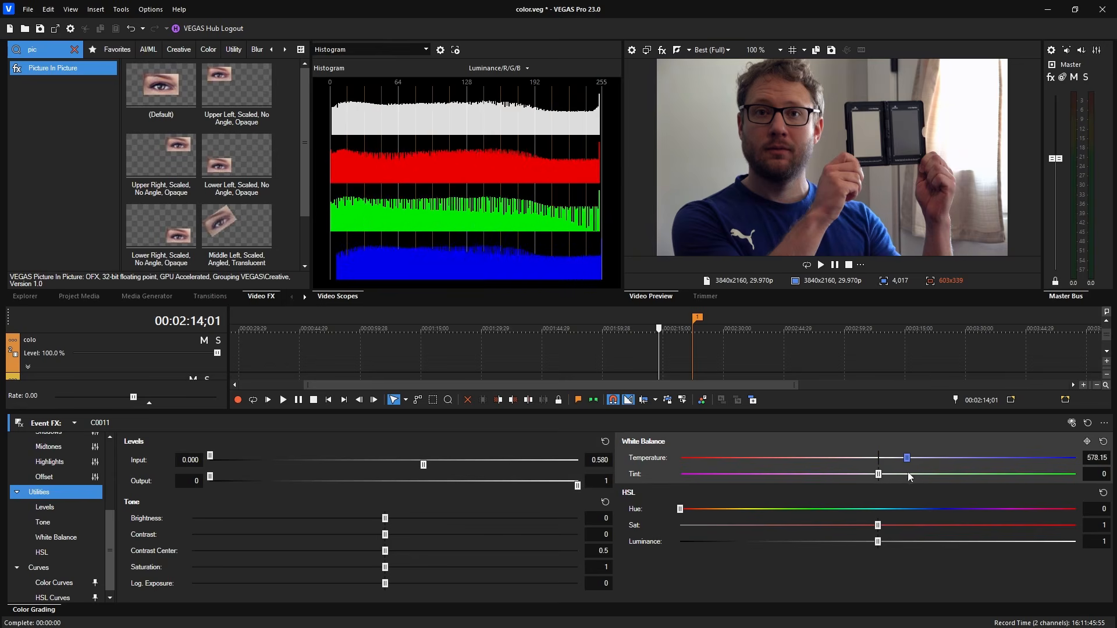
pyautogui.moveTo(925, 481)
pyautogui.mouseDown()
pyautogui.moveTo(949, 477)
pyautogui.moveTo(868, 470)
pyautogui.moveTo(911, 477)
pyautogui.mouseUp()
pyautogui.click(400, 50)
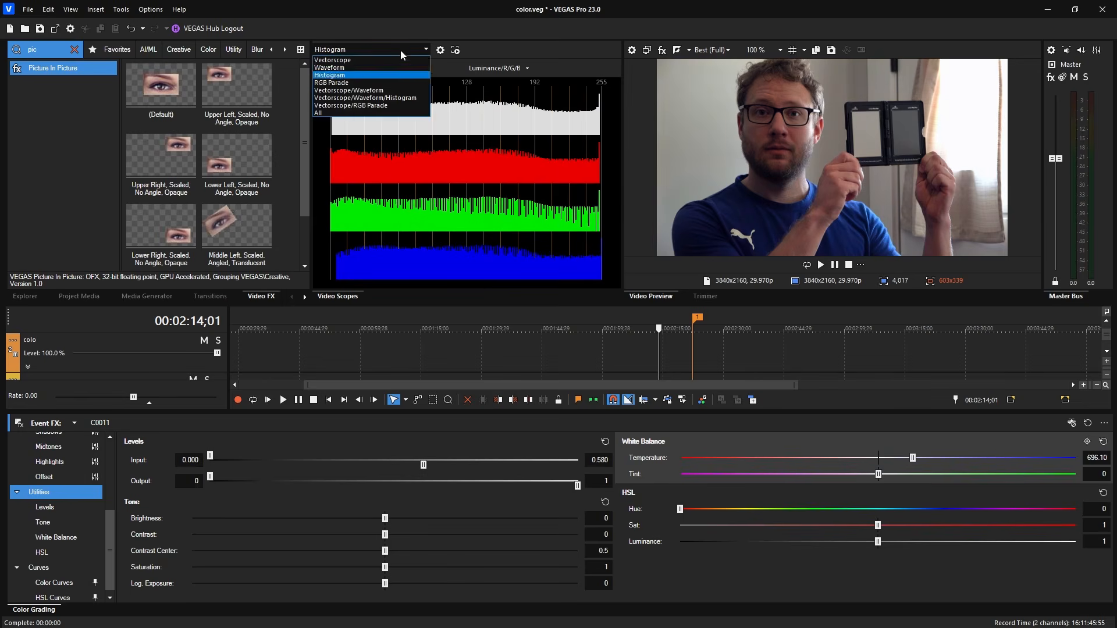
pyautogui.click(350, 61)
pyautogui.doubleClick(913, 458)
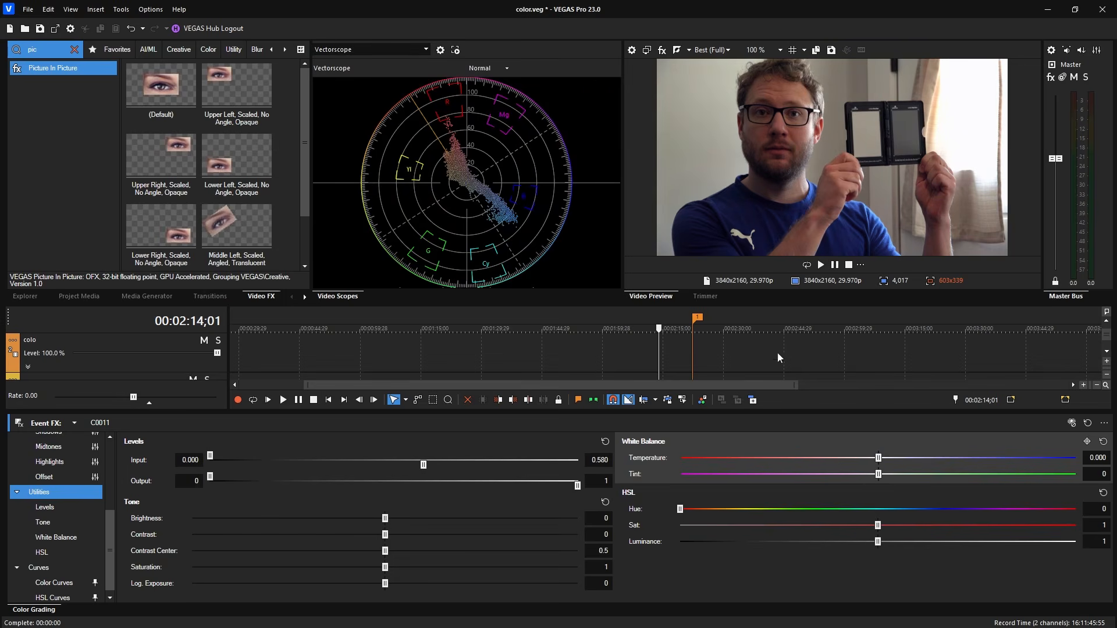
# Try a Temperature of about 471.96 and a Tint of about 55.460 against the vectorscope, resetting both to 0.
pyautogui.moveTo(881, 463); pyautogui.dragTo(901, 469)
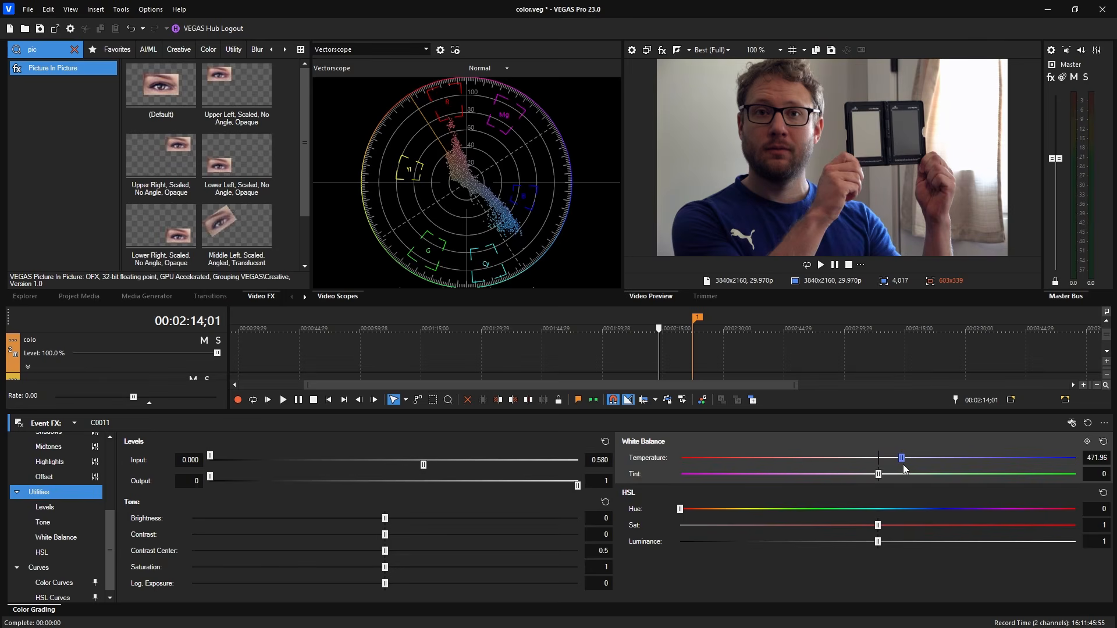
pyautogui.moveTo(901, 466); pyautogui.dragTo(899, 465)
pyautogui.moveTo(878, 474)
pyautogui.mouseDown()
pyautogui.moveTo(845, 480)
pyautogui.moveTo(988, 481)
pyautogui.mouseUp()
pyautogui.moveTo(435, 148)
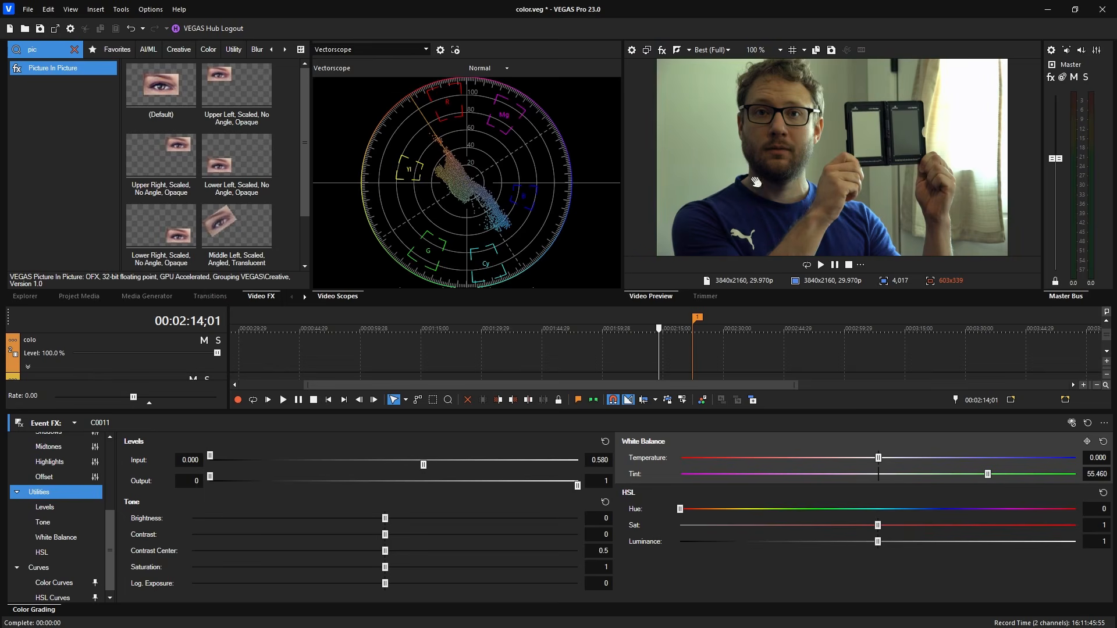
pyautogui.moveTo(980, 481)
pyautogui.mouseDown()
pyautogui.moveTo(879, 481)
pyautogui.moveTo(983, 489)
pyautogui.mouseUp()
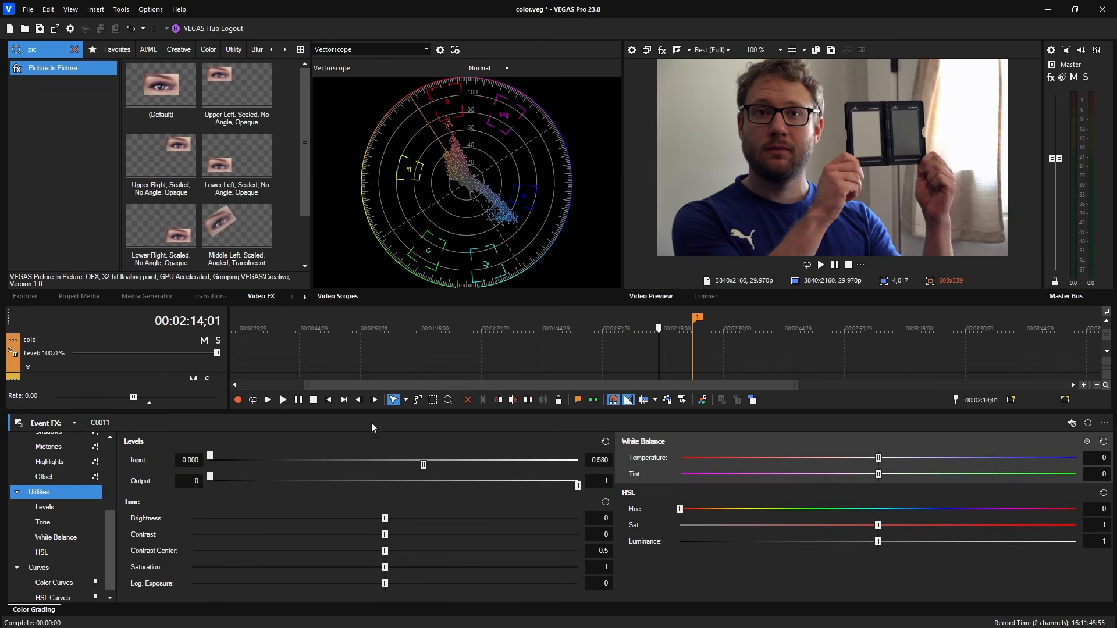
# Reset the Offset color wheel of clip C0011 to R, G and B 0.000.
pyautogui.moveTo(110, 523); pyautogui.dragTo(110, 462)
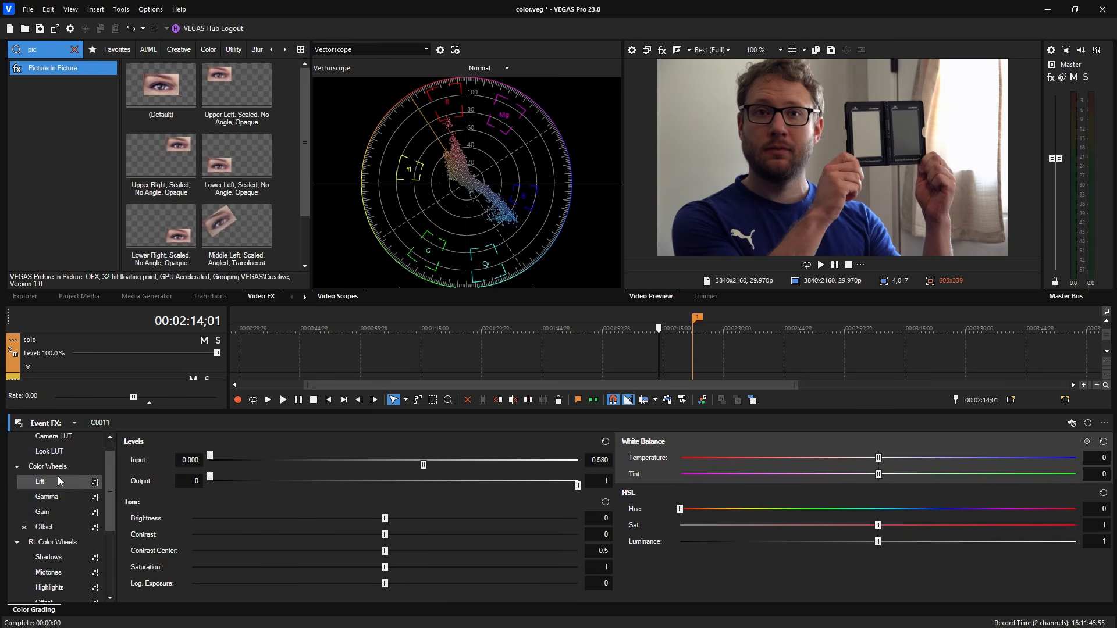
pyautogui.click(60, 468)
pyautogui.click(57, 527)
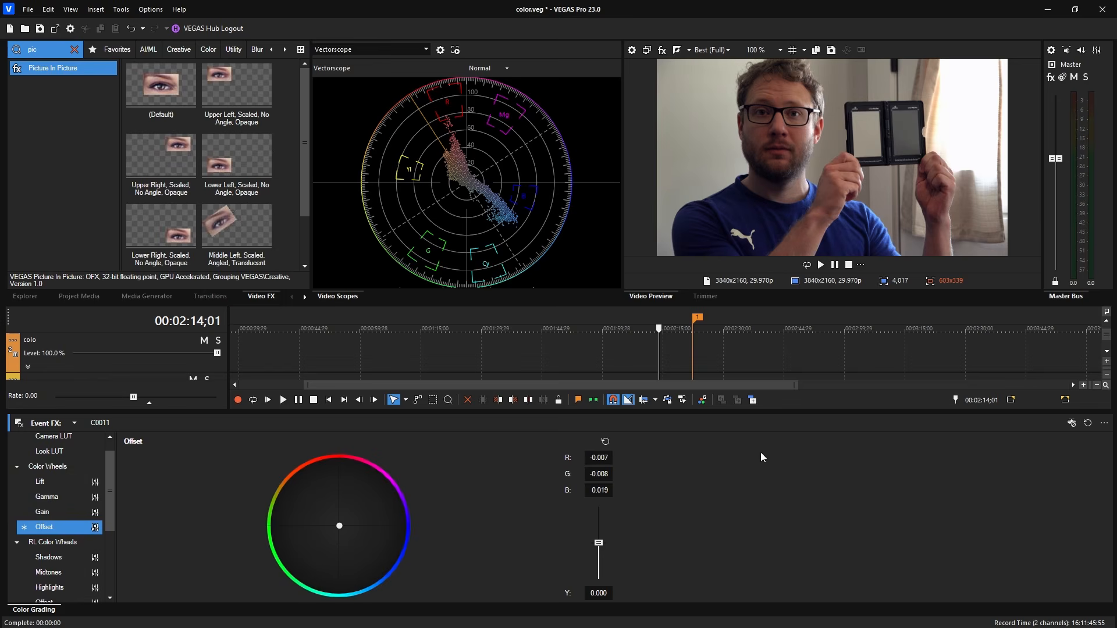
pyautogui.click(608, 441)
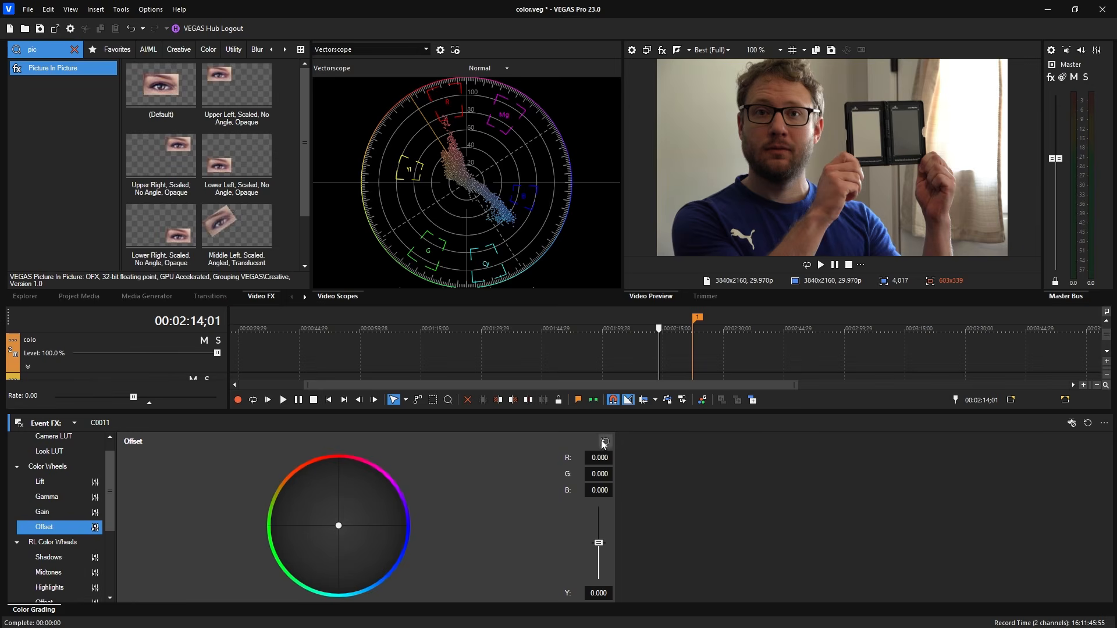
# Review all four color wheels and return to the Utilities controls.
pyautogui.click(68, 467)
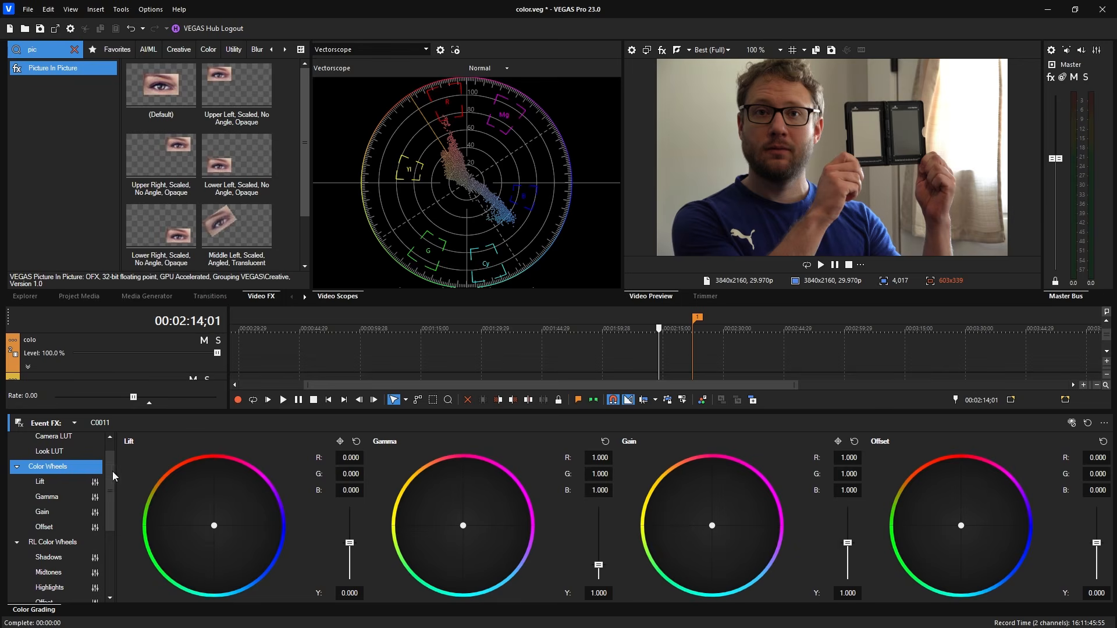
pyautogui.scroll(-3, 111, 476)
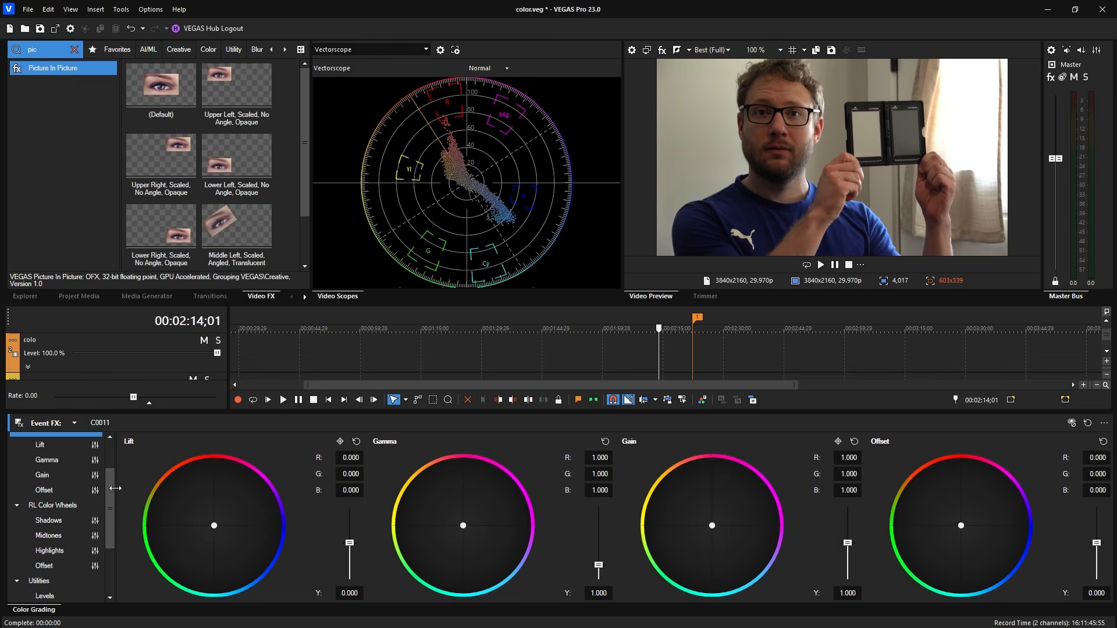
pyautogui.moveTo(114, 490); pyautogui.dragTo(110, 530)
pyautogui.click(52, 488)
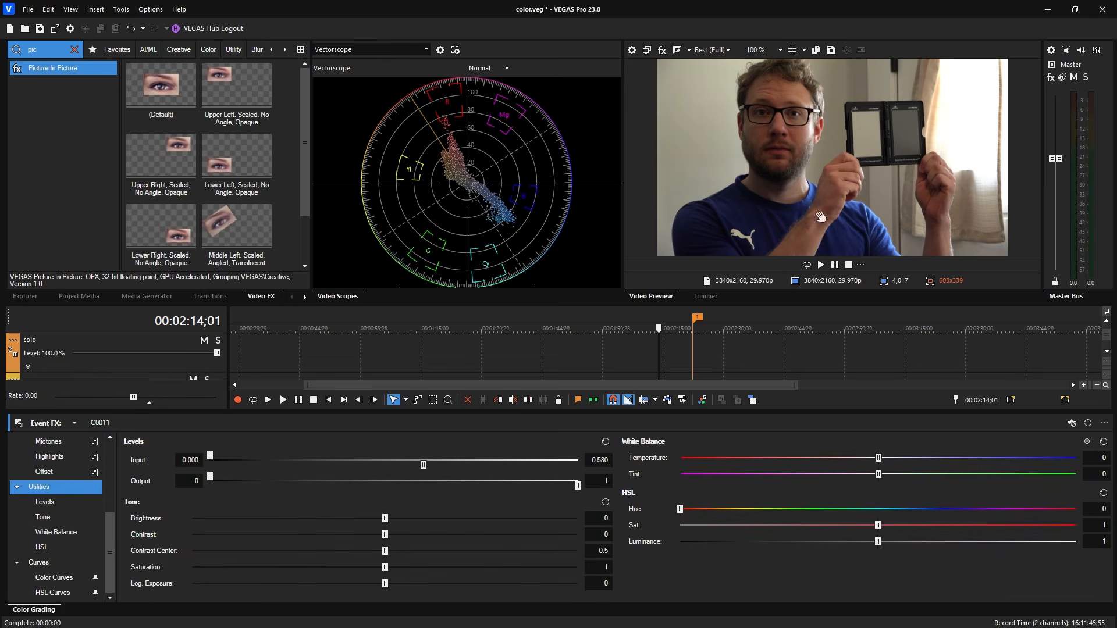
# Try shifting the White Balance Temperature toward blue and reset it to 0.000.
pyautogui.moveTo(430, 140)
pyautogui.moveTo(878, 458)
pyautogui.mouseDown()
pyautogui.moveTo(969, 456)
pyautogui.moveTo(766, 452)
pyautogui.moveTo(898, 449)
pyautogui.mouseUp()
pyautogui.doubleClick(898, 458)
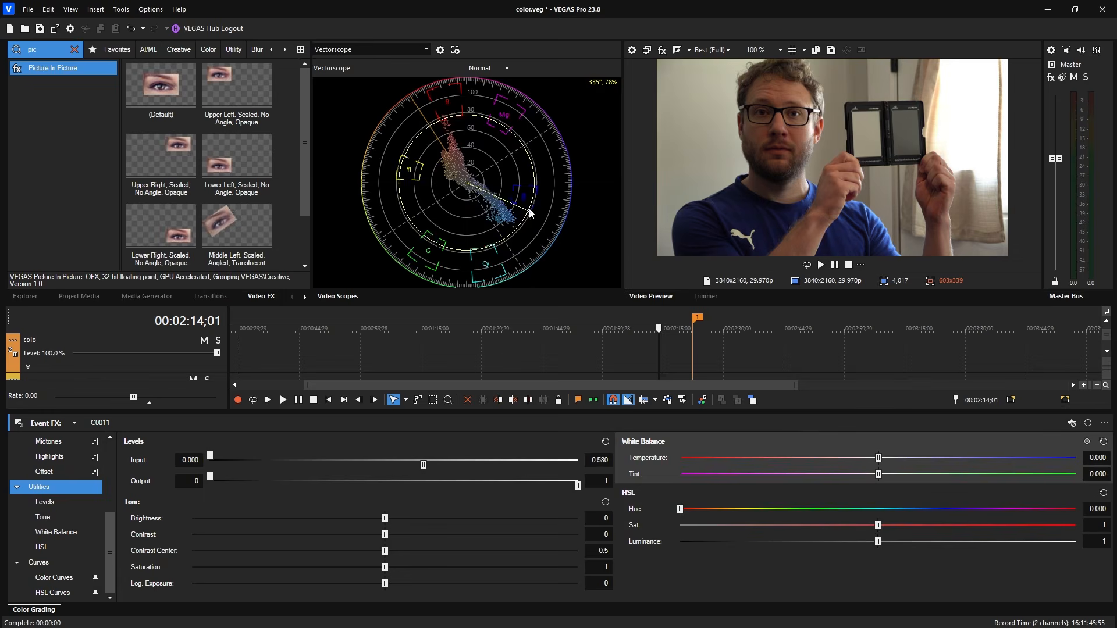
# Try HSL Hue shifts of about 0.045 and 0.032 on clip C0011 and reset the HSL controls.
pyautogui.click(688, 511)
pyautogui.moveTo(687, 511); pyautogui.dragTo(698, 514)
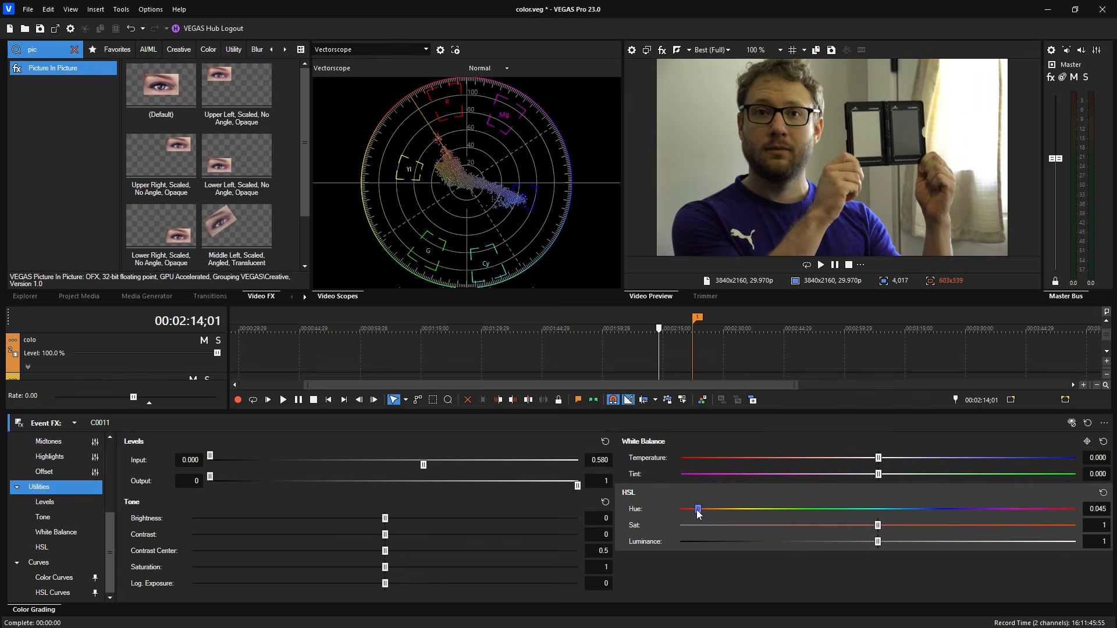
pyautogui.moveTo(697, 513)
pyautogui.mouseDown()
pyautogui.moveTo(1083, 484)
pyautogui.moveTo(965, 518)
pyautogui.moveTo(667, 516)
pyautogui.mouseUp()
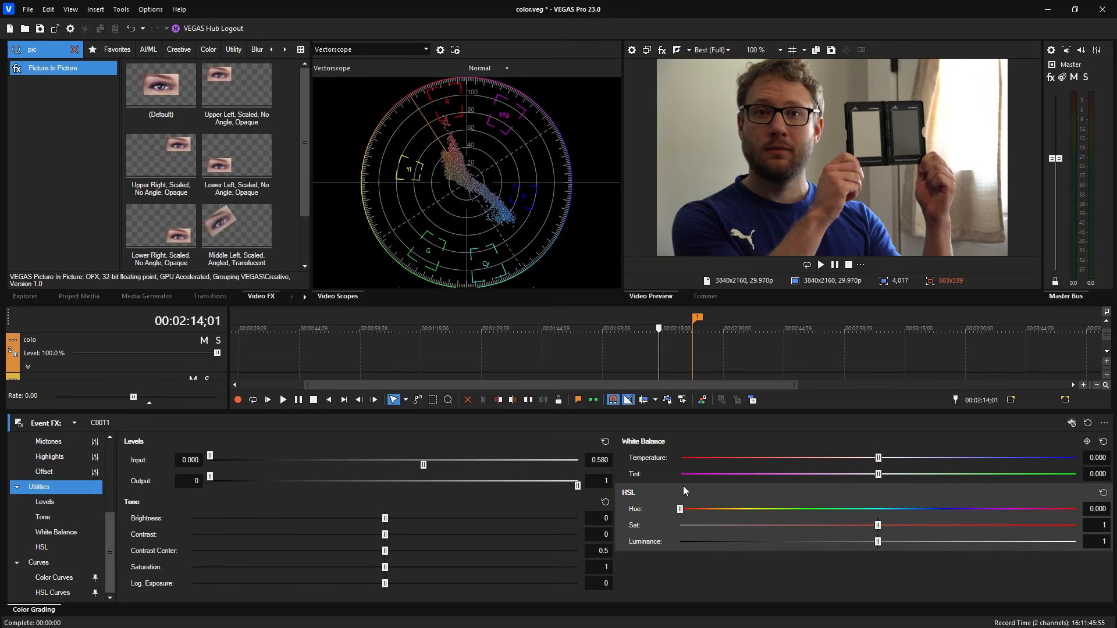
pyautogui.moveTo(681, 510); pyautogui.dragTo(693, 511)
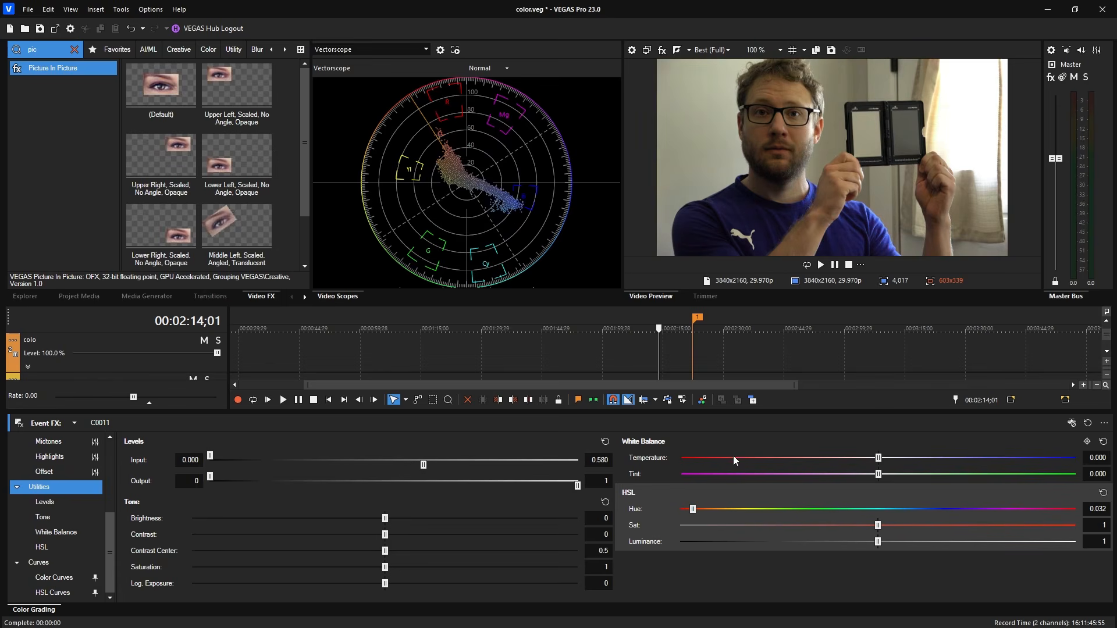
pyautogui.click(1103, 493)
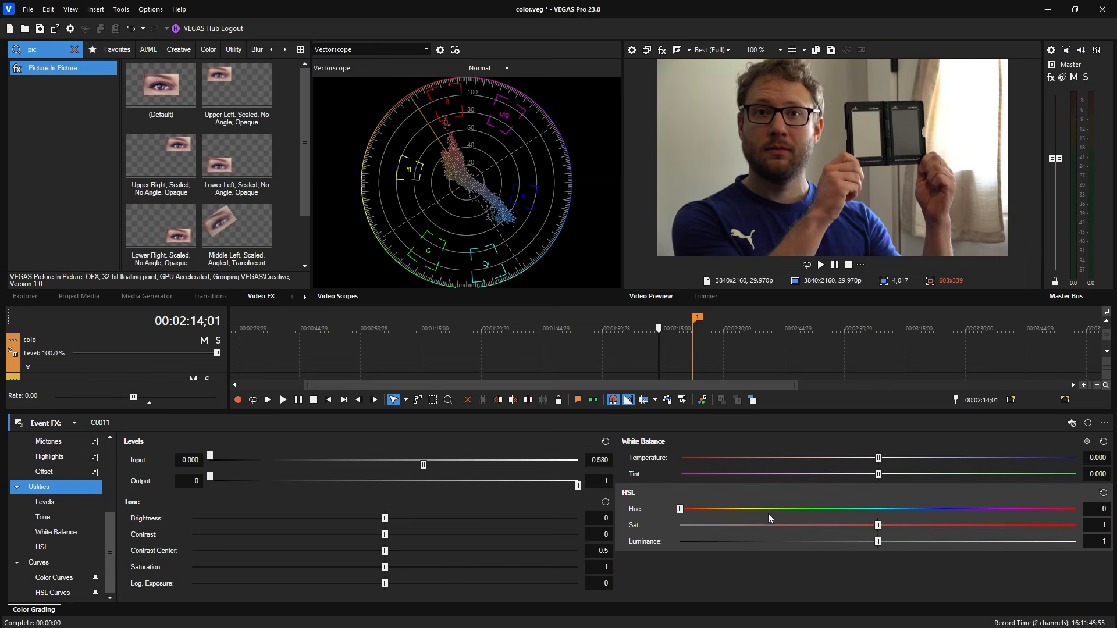
# Shift the HSL Hue of clip C0011 to about 0.040, comparing the picture with and without the grade.
pyautogui.moveTo(681, 512); pyautogui.dragTo(697, 513)
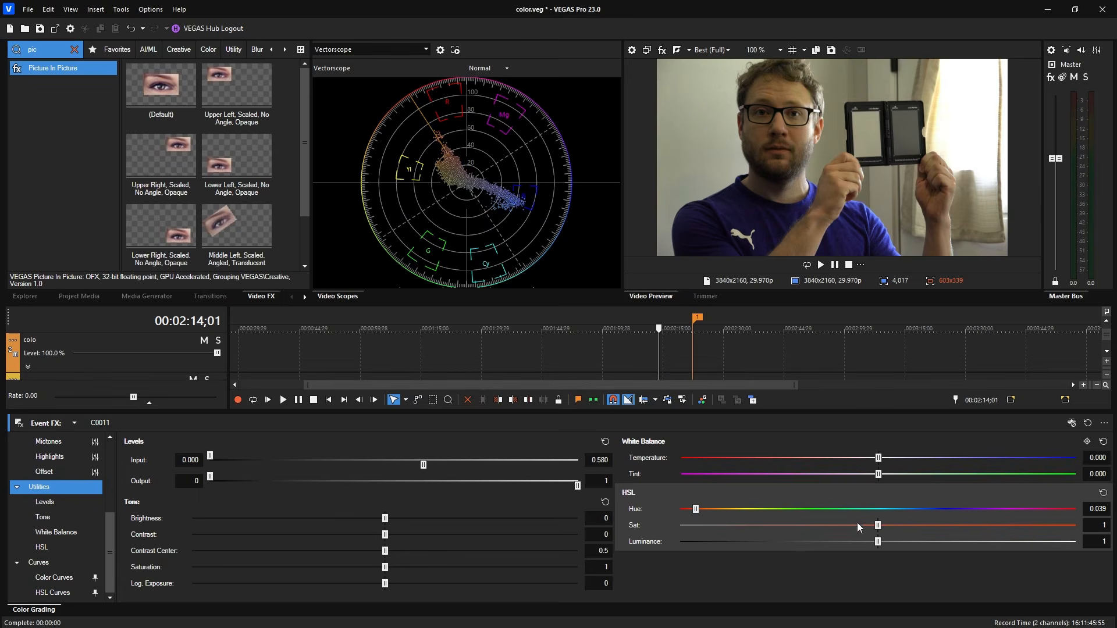
pyautogui.moveTo(694, 511); pyautogui.dragTo(692, 510)
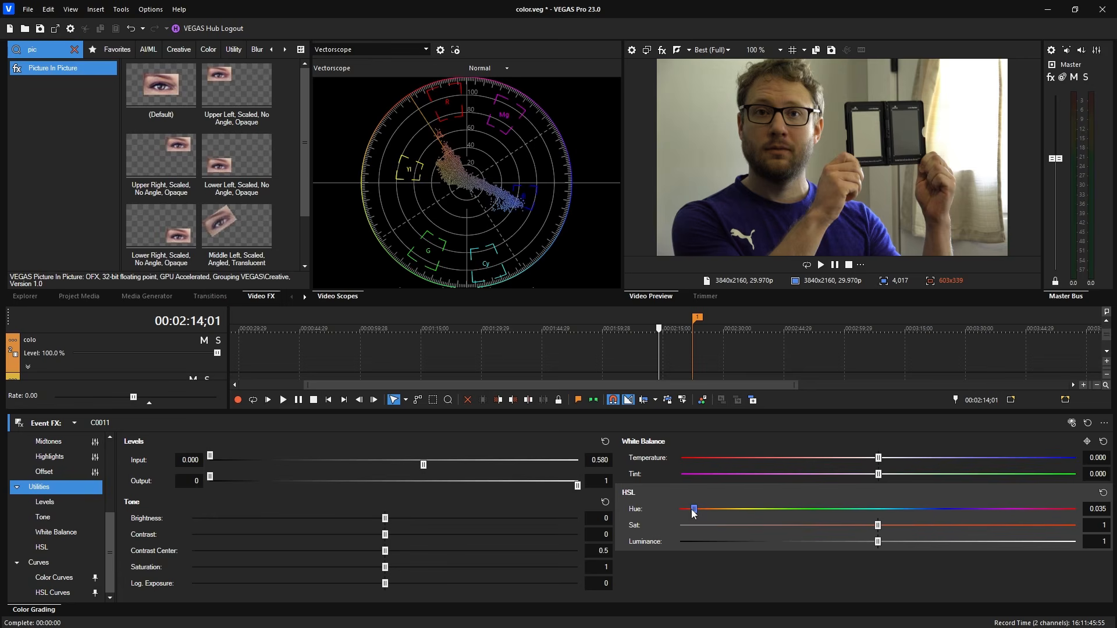
pyautogui.click(1072, 423)
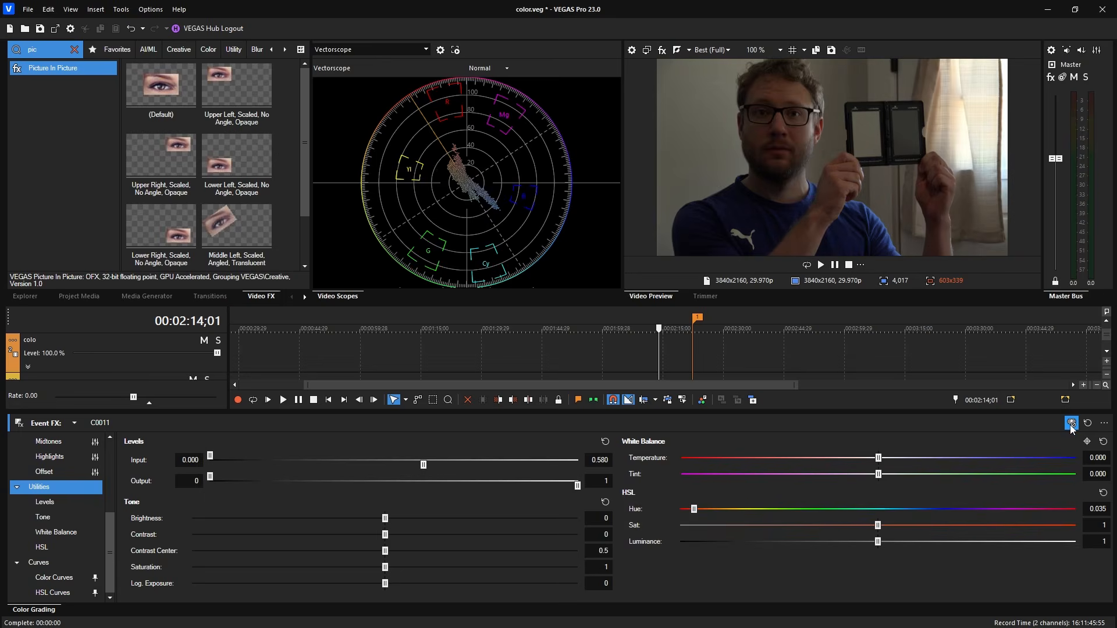
pyautogui.click(1071, 424)
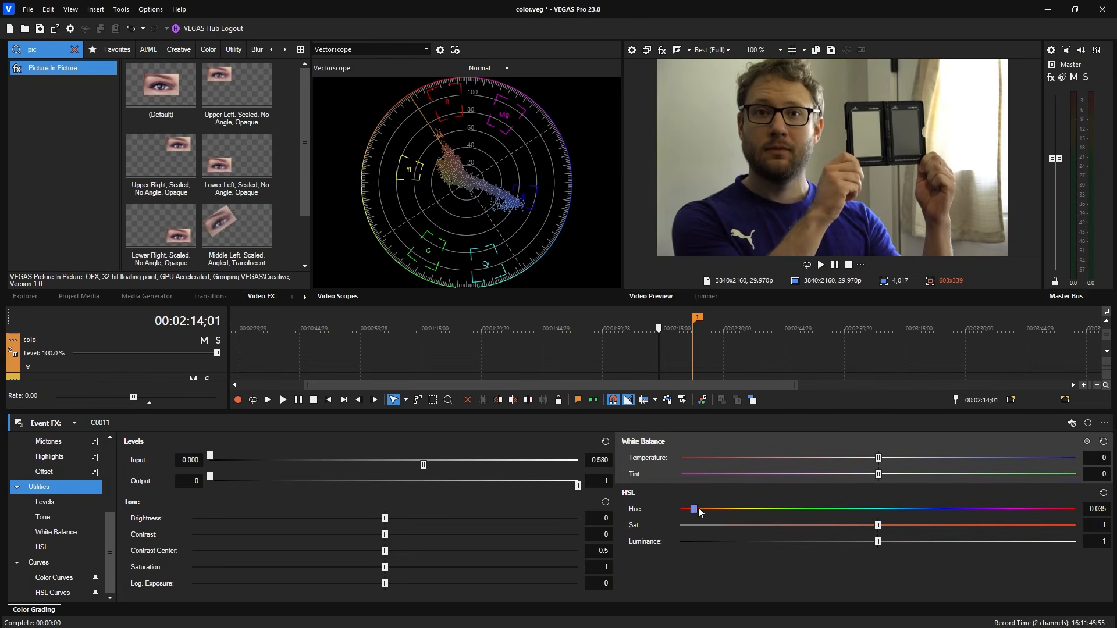
pyautogui.moveTo(696, 511); pyautogui.dragTo(698, 511)
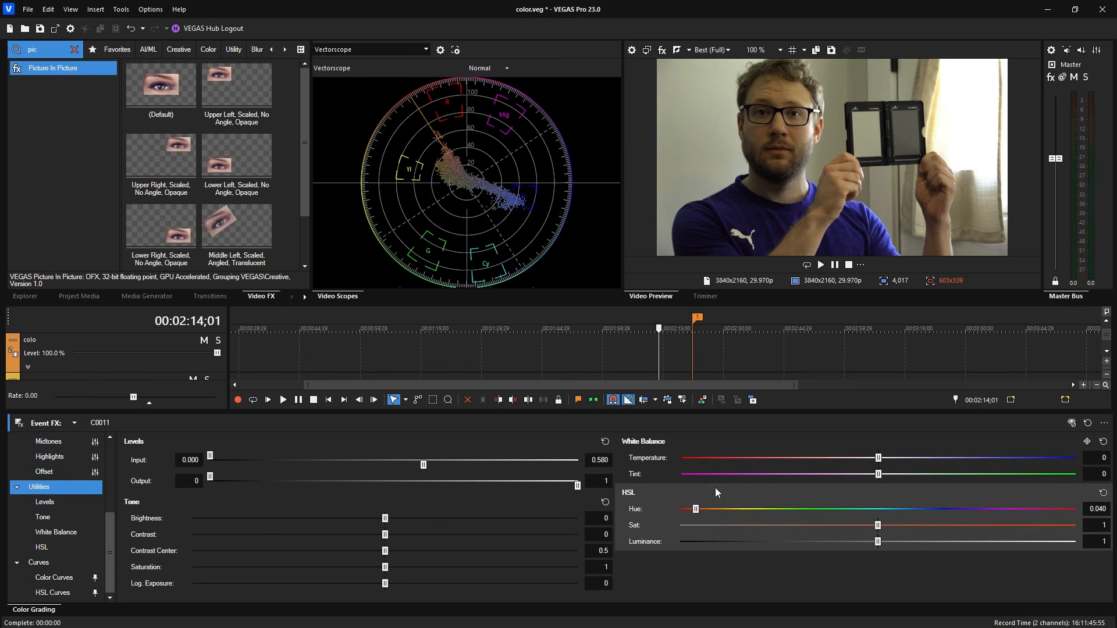
# Shift the White Balance Tint toward magenta to about -25.07 and compare the clip with and without its grade.
pyautogui.click(879, 476)
pyautogui.moveTo(878, 479); pyautogui.dragTo(830, 480)
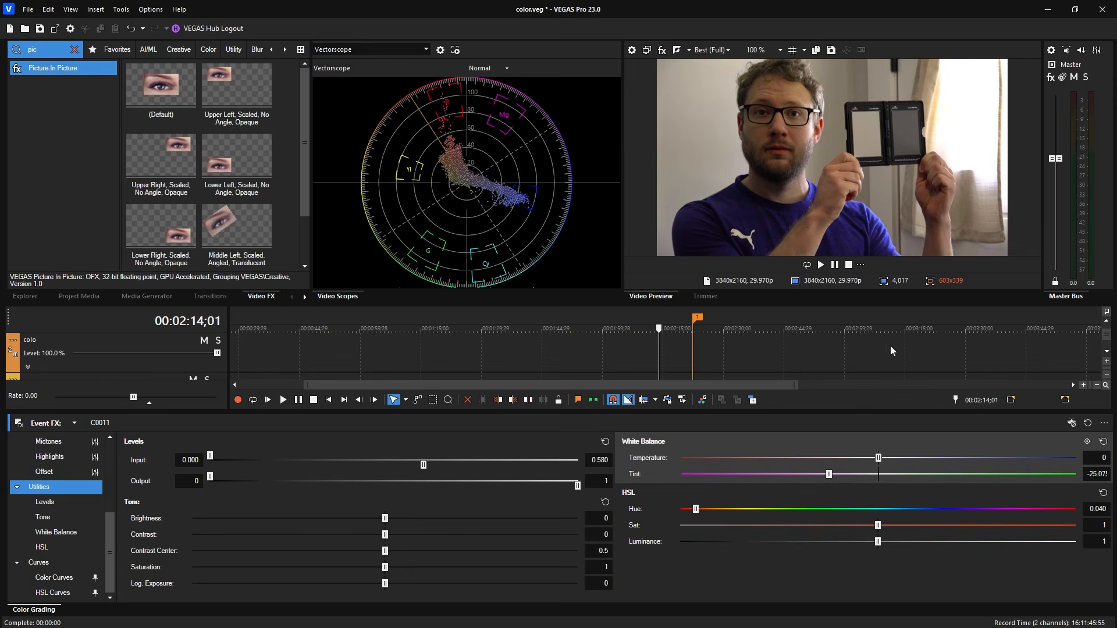
pyautogui.click(1072, 423)
pyautogui.click(1073, 425)
pyautogui.click(1072, 425)
pyautogui.click(1073, 424)
pyautogui.click(1072, 425)
pyautogui.click(1073, 424)
pyautogui.click(1072, 425)
pyautogui.click(1073, 425)
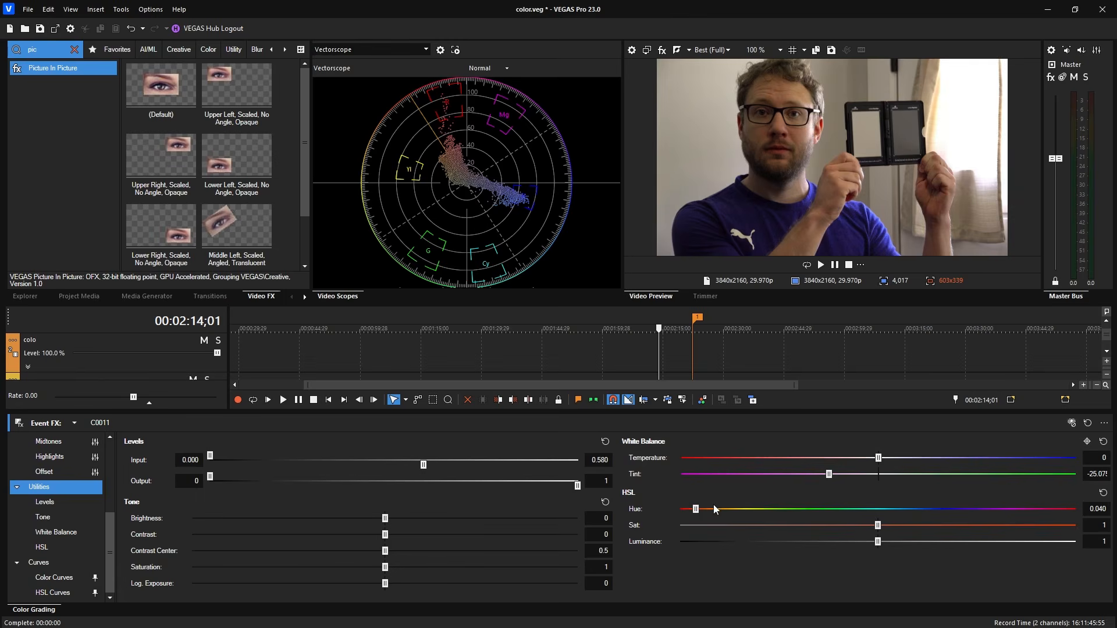
# Fine-tune the HSL controls to a Hue of about 0.036, a Saturation of about 0.898 and a Luminance of about 1.090.
pyautogui.moveTo(696, 509)
pyautogui.mouseDown()
pyautogui.moveTo(708, 515)
pyautogui.moveTo(672, 517)
pyautogui.moveTo(695, 516)
pyautogui.mouseUp()
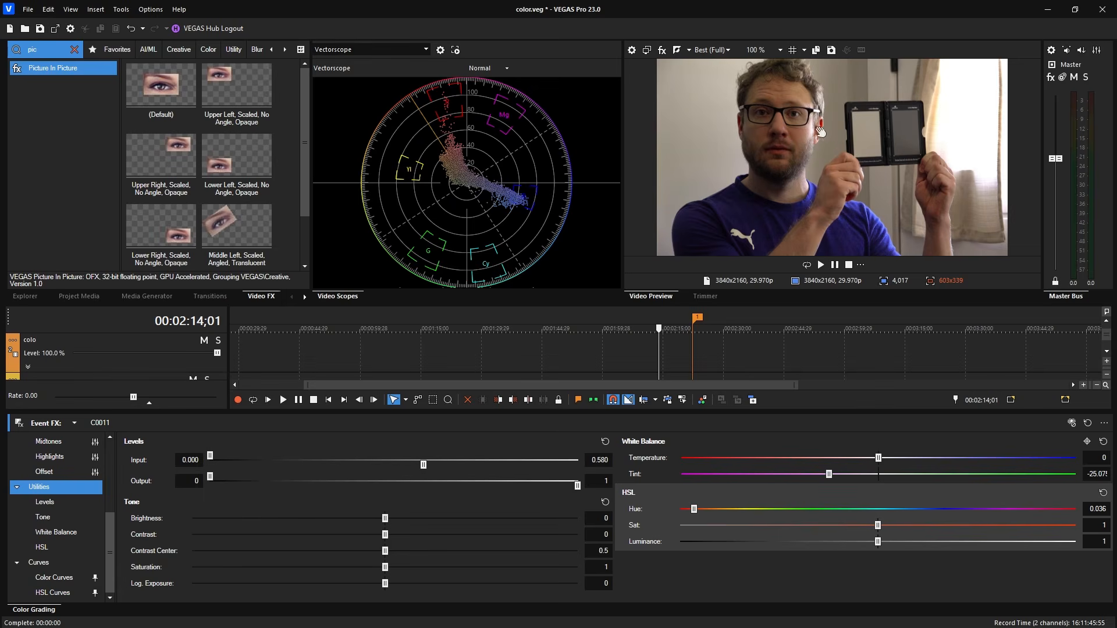
pyautogui.moveTo(450, 112)
pyautogui.moveTo(879, 530); pyautogui.dragTo(856, 519)
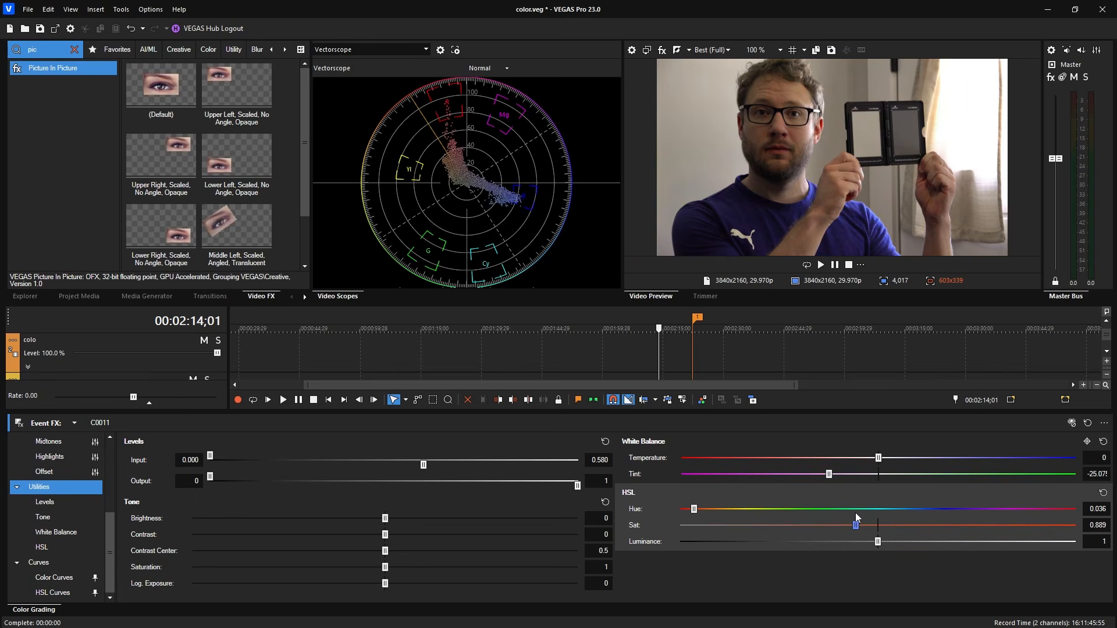
pyautogui.moveTo(879, 541); pyautogui.dragTo(917, 532)
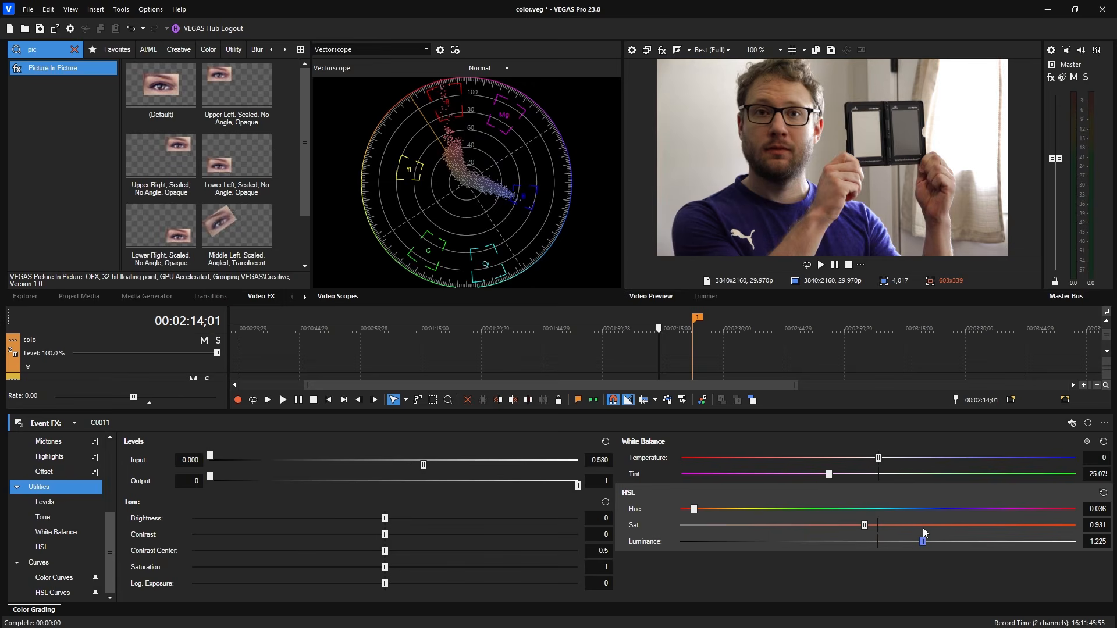
pyautogui.moveTo(922, 531); pyautogui.dragTo(896, 542)
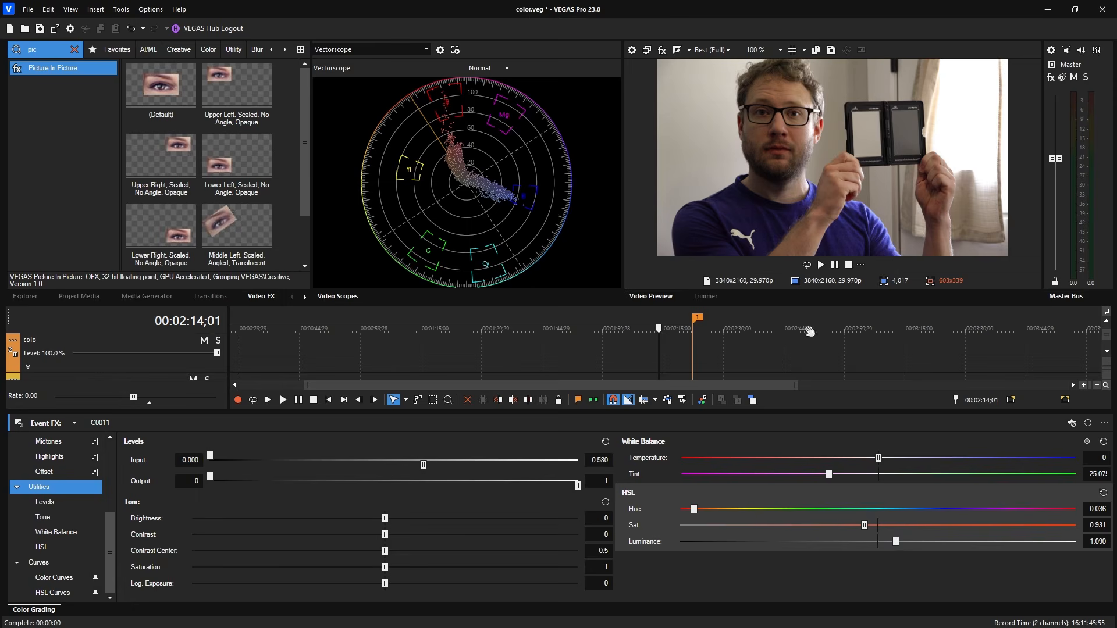
pyautogui.moveTo(865, 527)
pyautogui.mouseDown()
pyautogui.moveTo(844, 526)
pyautogui.moveTo(881, 521)
pyautogui.moveTo(856, 526)
pyautogui.mouseUp()
# Compare clip C0011 with and without its color grading by bypassing the grade repeatedly.
pyautogui.click(1070, 423)
pyautogui.click(1071, 423)
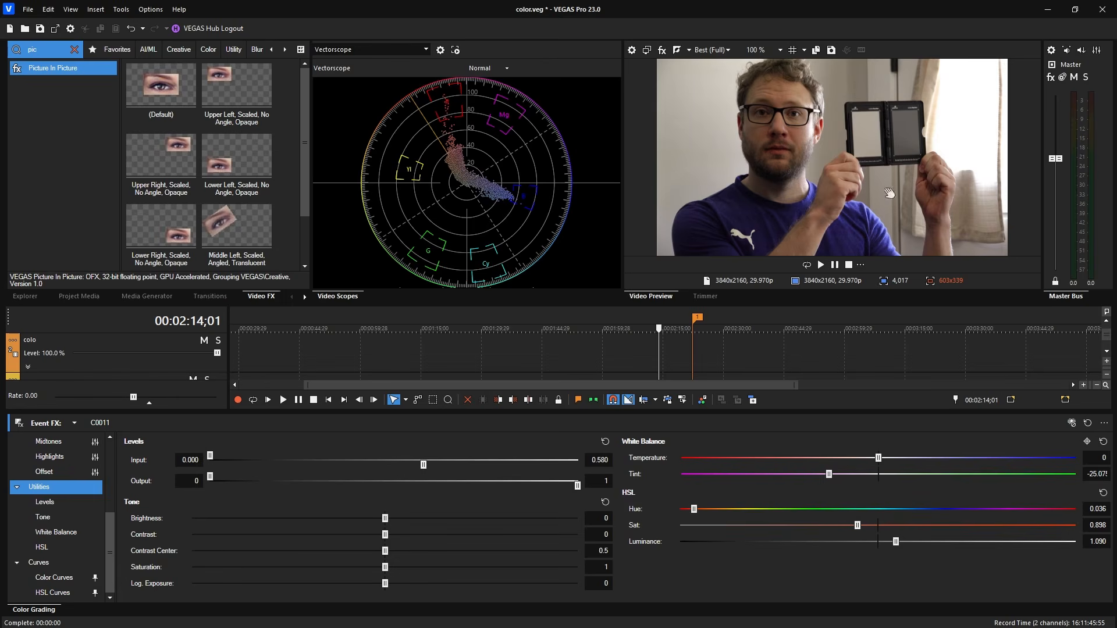
pyautogui.click(1071, 424)
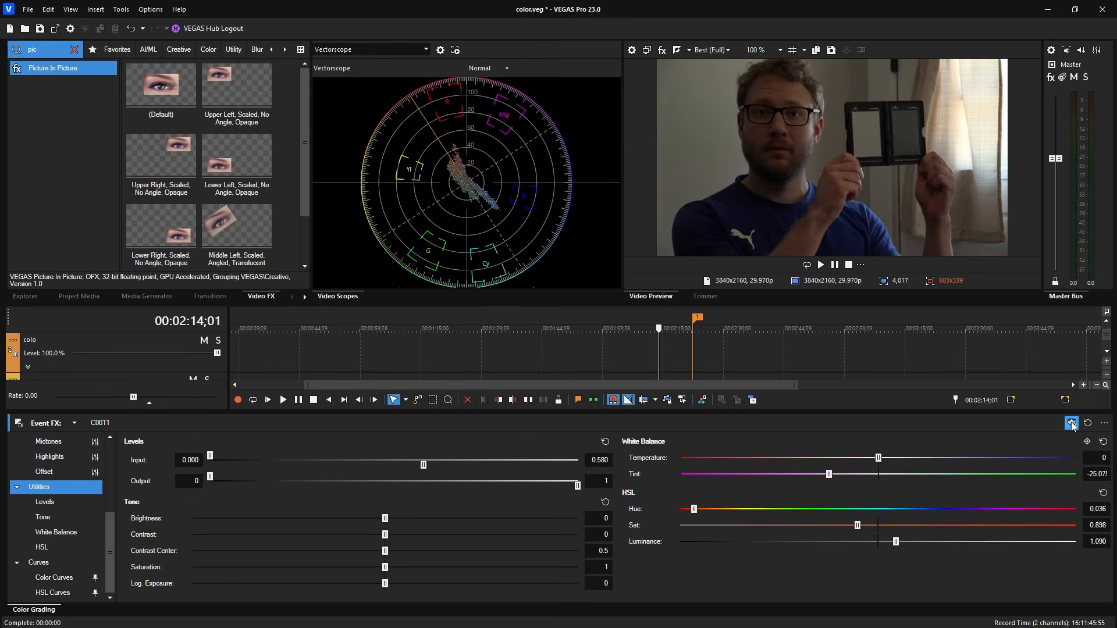
pyautogui.click(1072, 423)
pyautogui.click(1072, 424)
pyautogui.click(1072, 423)
pyautogui.click(1072, 424)
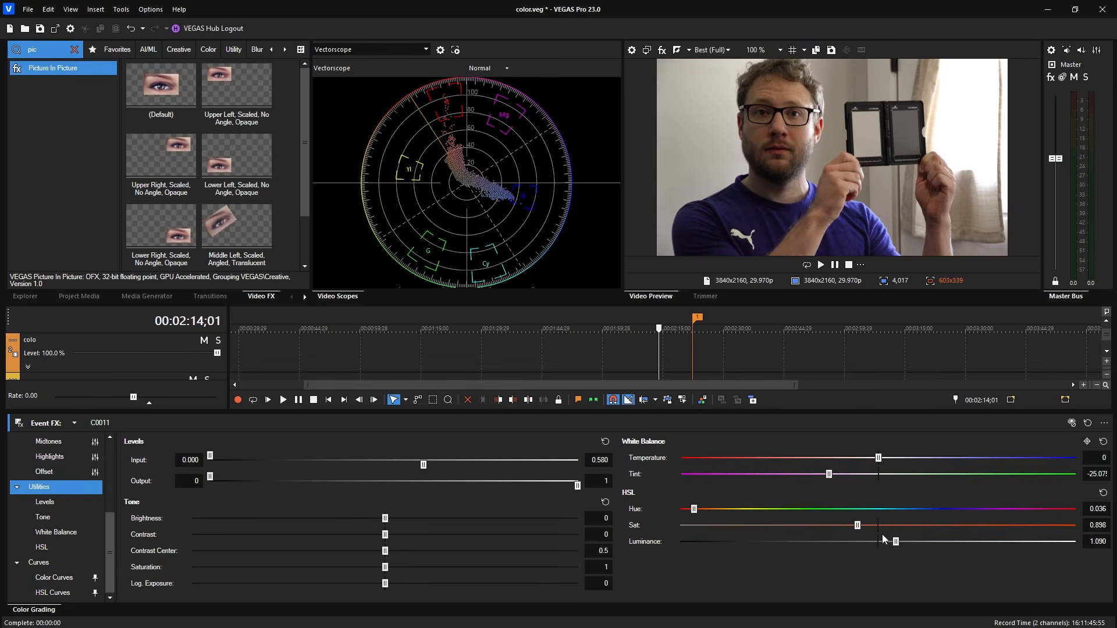
pyautogui.moveTo(693, 511)
pyautogui.mouseDown()
pyautogui.moveTo(684, 502)
pyautogui.moveTo(693, 512)
pyautogui.mouseUp()
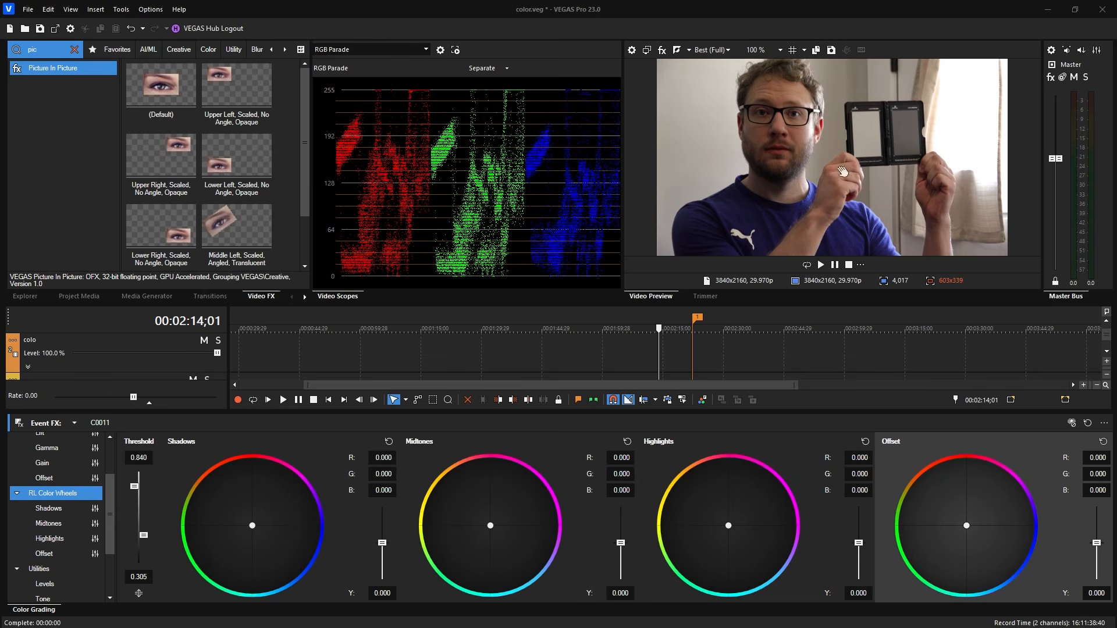
# View the clip in the Vectorscope and return the video scopes to the RGB Parade.
pyautogui.click(400, 51)
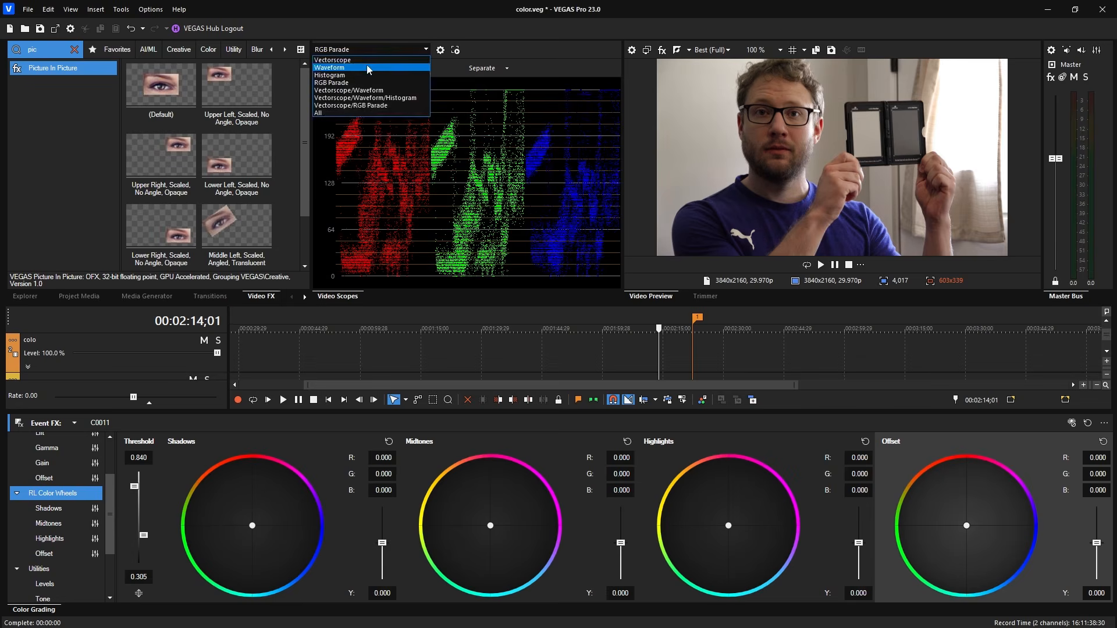
pyautogui.click(367, 68)
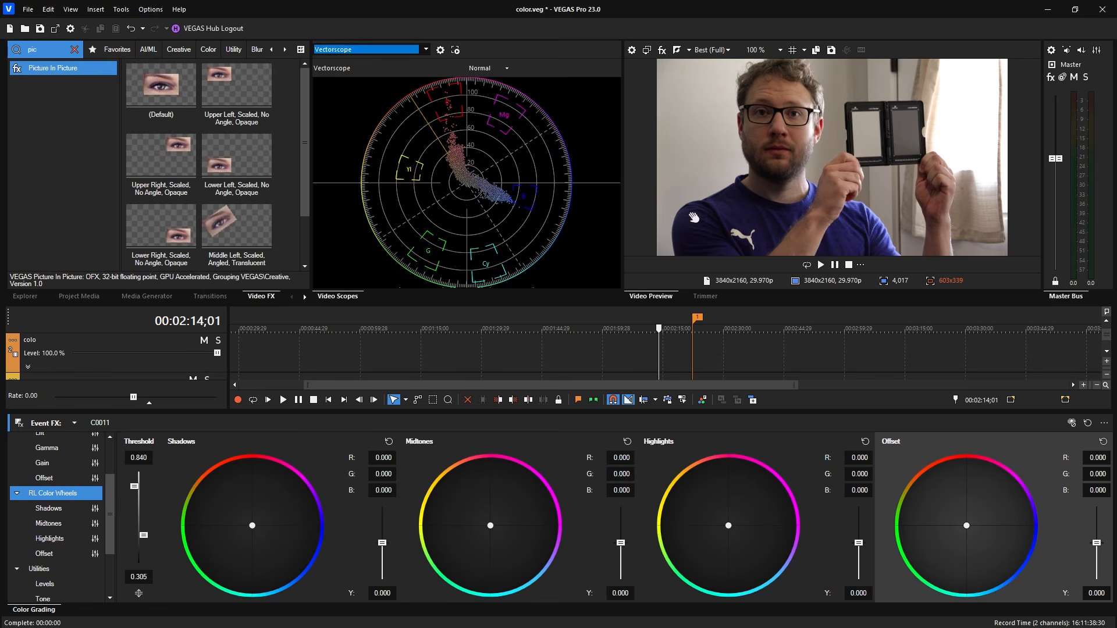
pyautogui.click(426, 51)
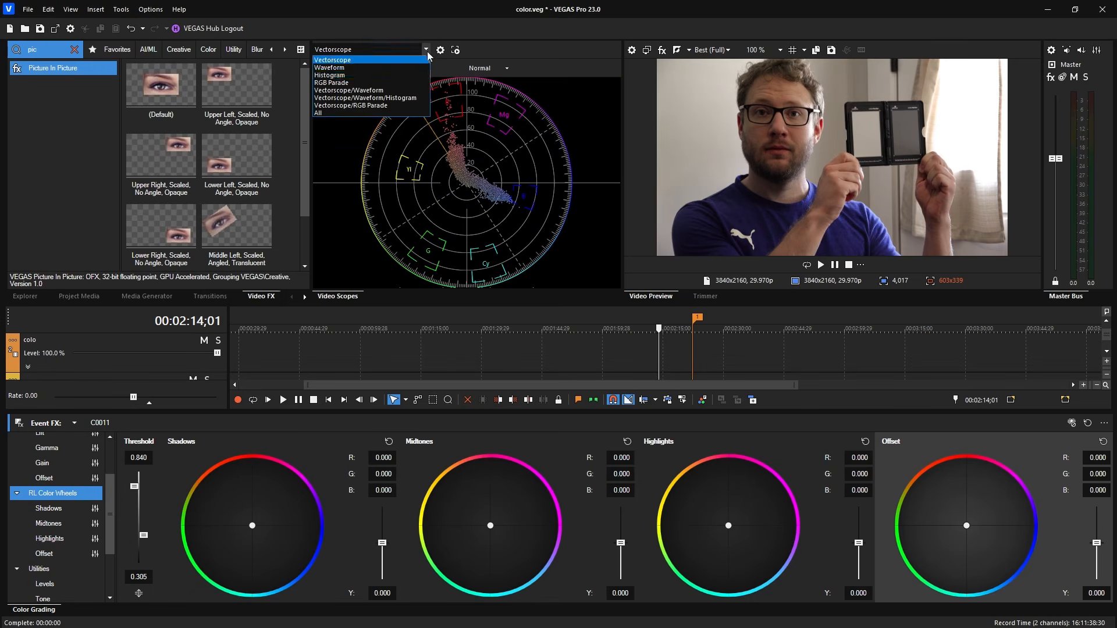
pyautogui.click(375, 82)
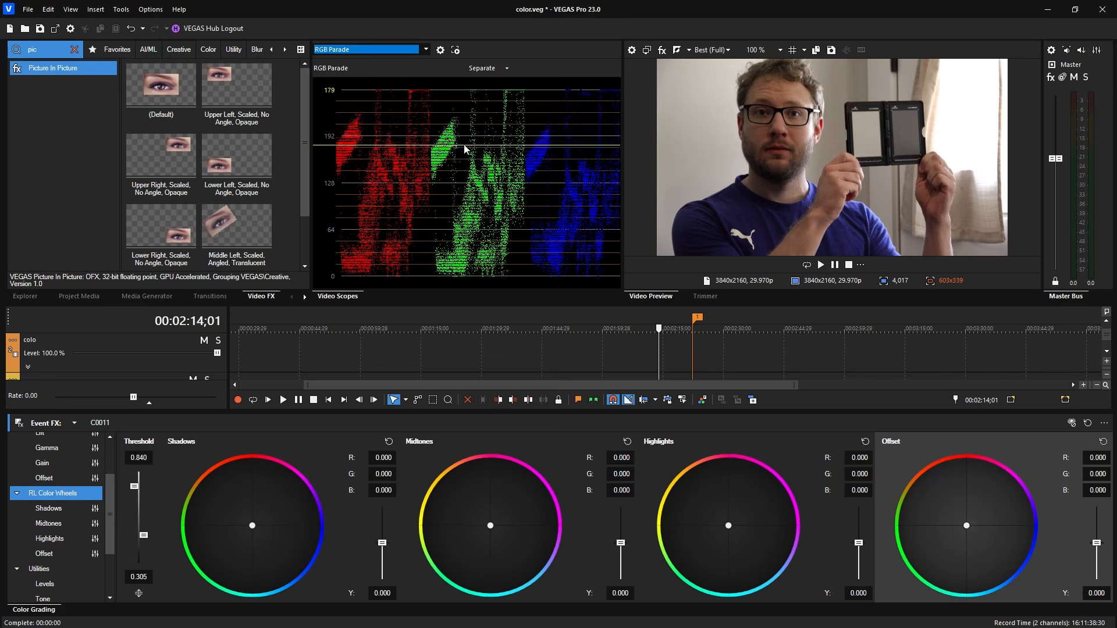
# Try pushing the Offset wheel toward blue to about R -0.024, G -0.018 and B 0.054, and reset it.
pyautogui.click(967, 526)
pyautogui.moveTo(968, 526); pyautogui.dragTo(969, 527)
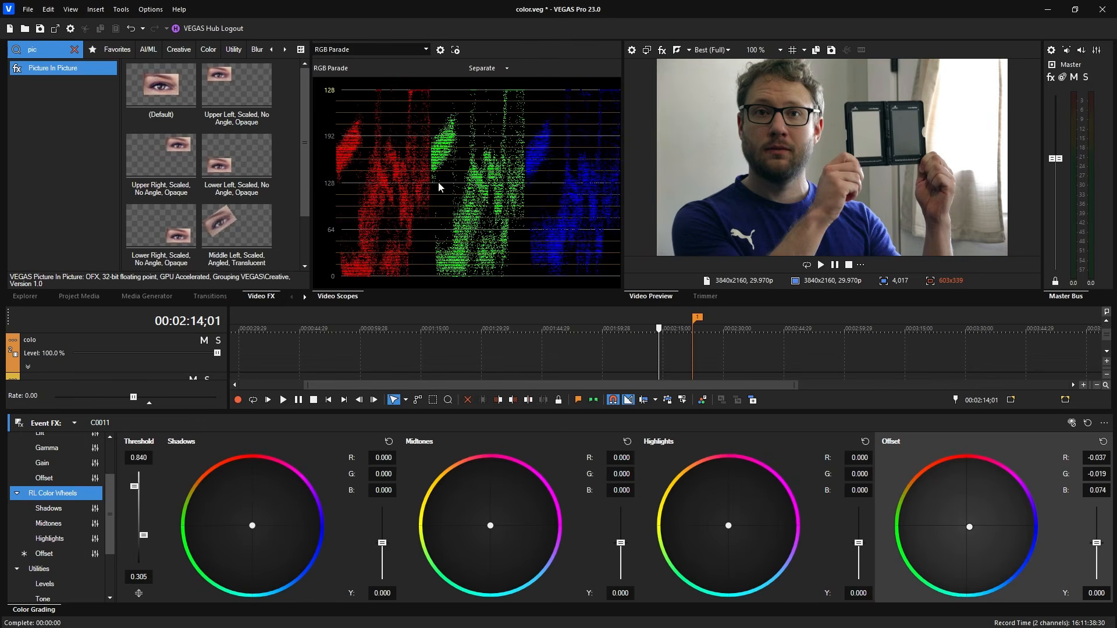
pyautogui.moveTo(969, 527); pyautogui.dragTo(968, 527)
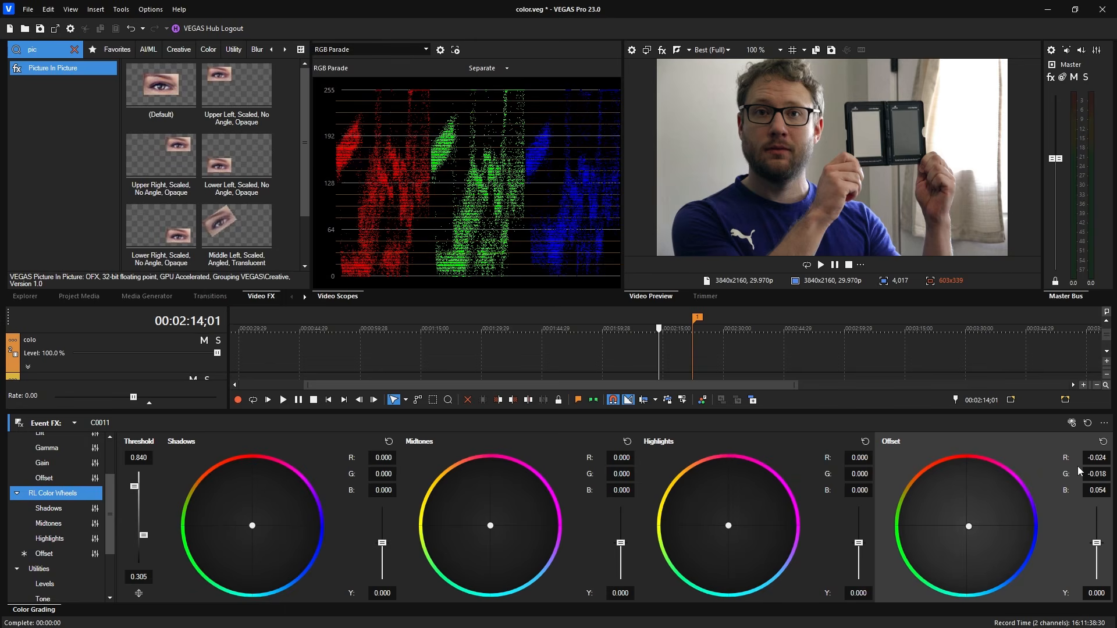
pyautogui.click(1103, 443)
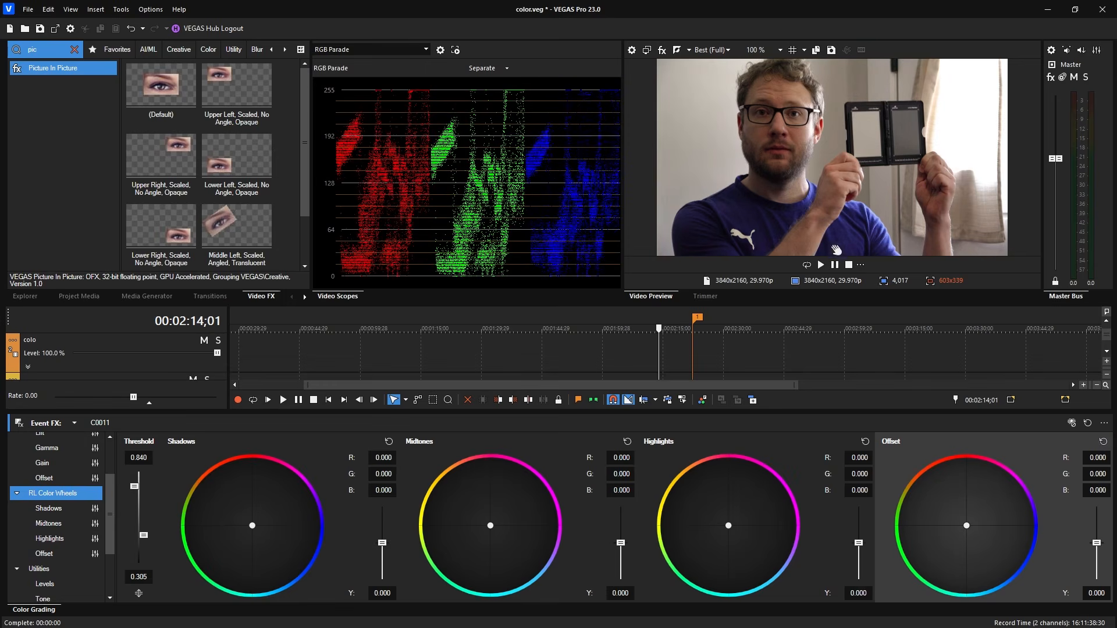
# Shift the Offset wheel to about R -0.042, G 0.001 and B 0.055 and compare the clip with and without the grade.
pyautogui.click(967, 526)
pyautogui.moveTo(967, 526); pyautogui.dragTo(968, 527)
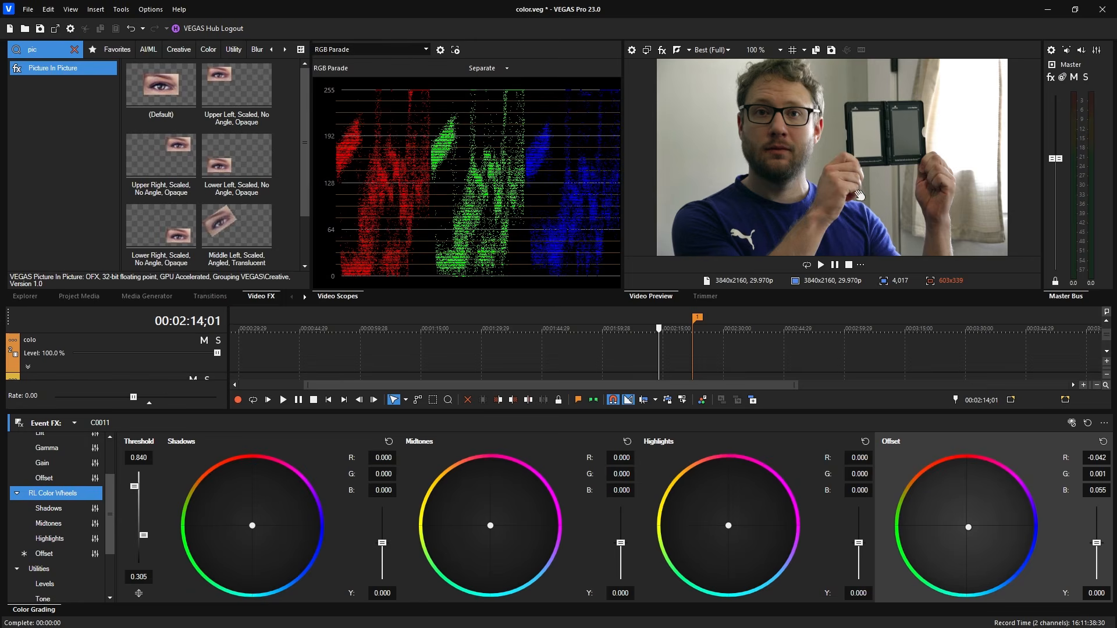
pyautogui.click(1071, 423)
pyautogui.click(1071, 423)
pyautogui.click(1071, 423)
pyautogui.click(1071, 423)
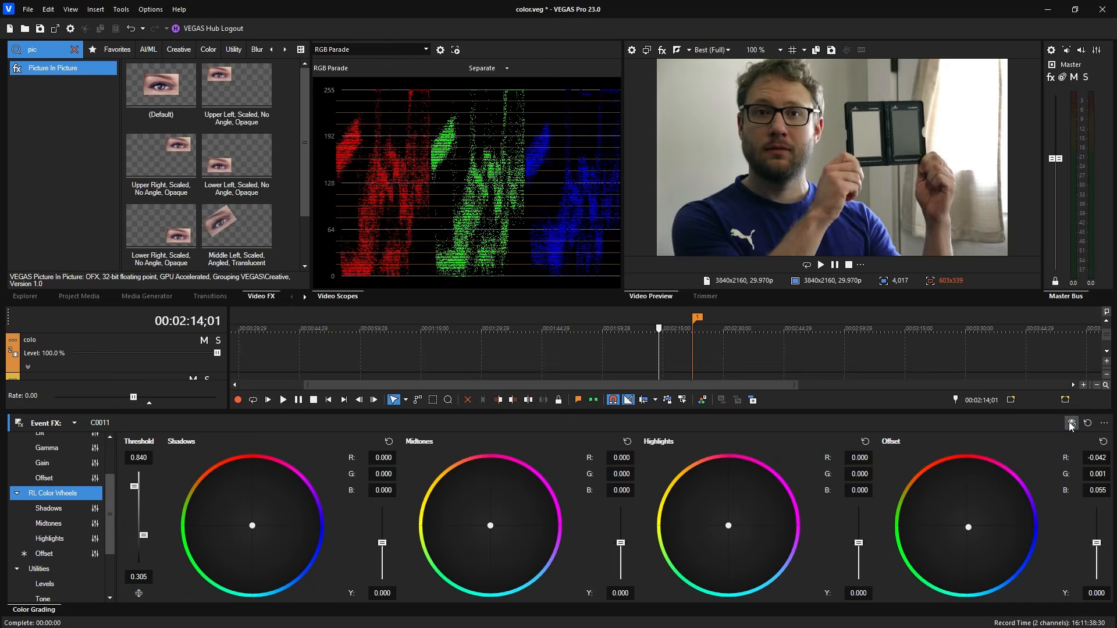
# Enlarge the timeline and preview the playing-card shots in clip C0011 at 00:02:59;12 and clip C0010 at 00:01:15;15.
pyautogui.moveTo(805, 413); pyautogui.dragTo(767, 561)
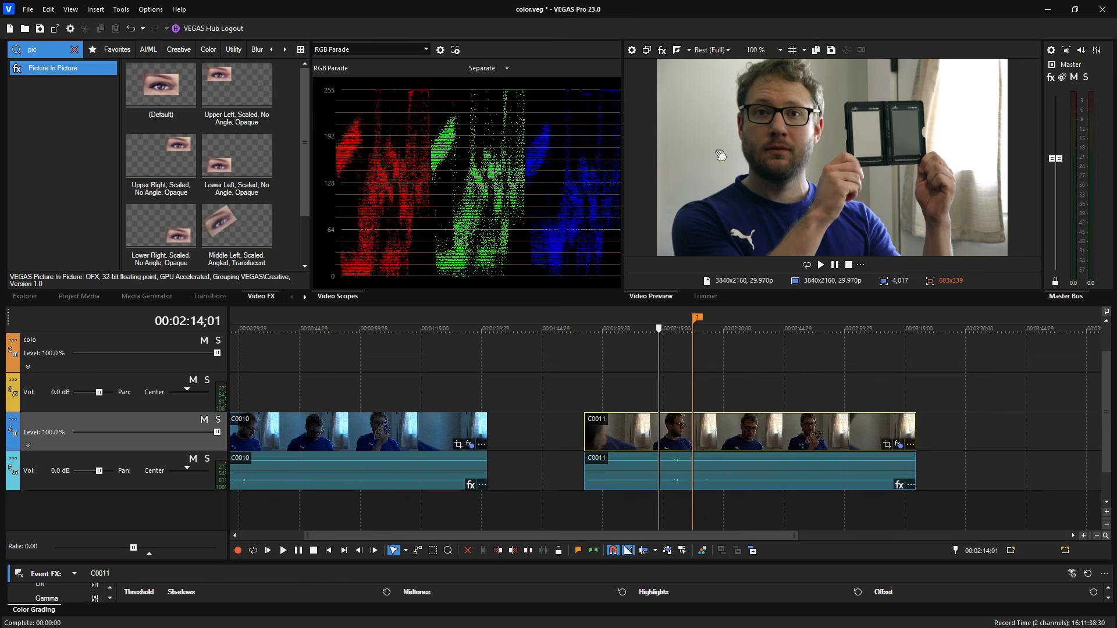
pyautogui.click(842, 393)
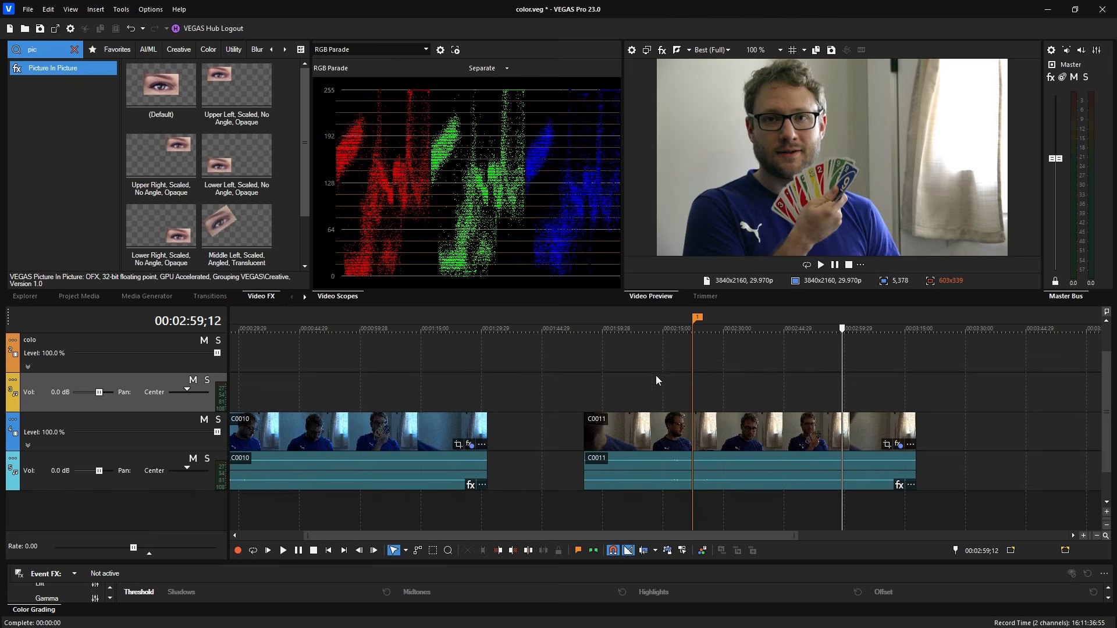
pyautogui.click(422, 394)
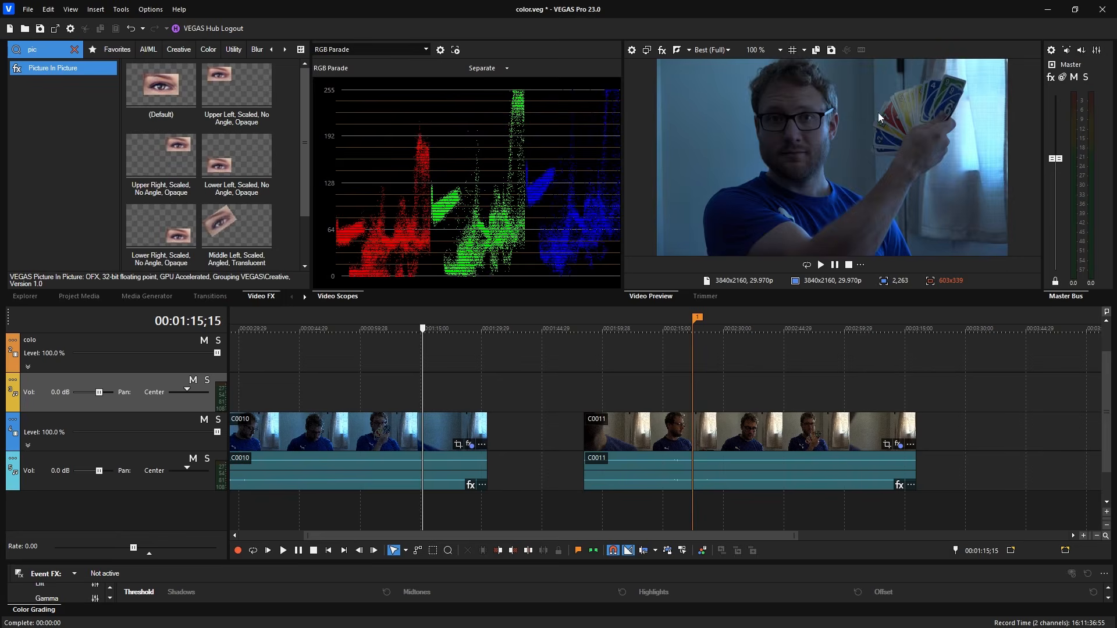
pyautogui.click(365, 361)
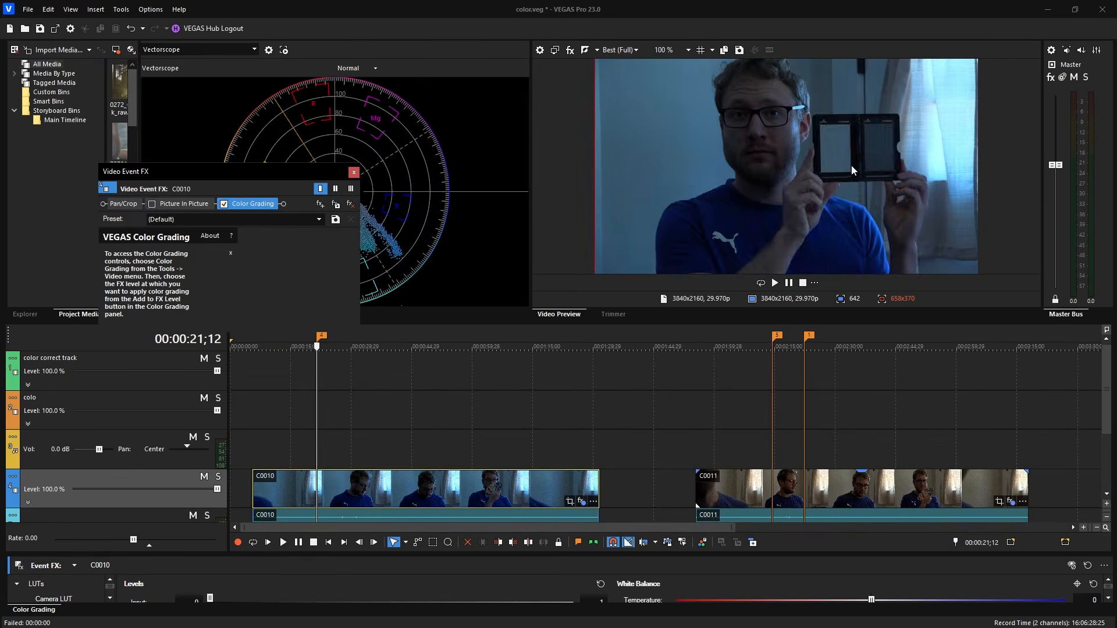
# Toggle the Picture In Picture effect of clip C0010 on and off, leaving it disabled.
pyautogui.click(152, 204)
pyautogui.click(152, 205)
pyautogui.click(152, 204)
pyautogui.click(152, 204)
# Compare the gray-card frames of C0011 at 00:02:14;11 and C0010 at 00:00:21;12, ending on the C0011 frame.
pyautogui.click(770, 461)
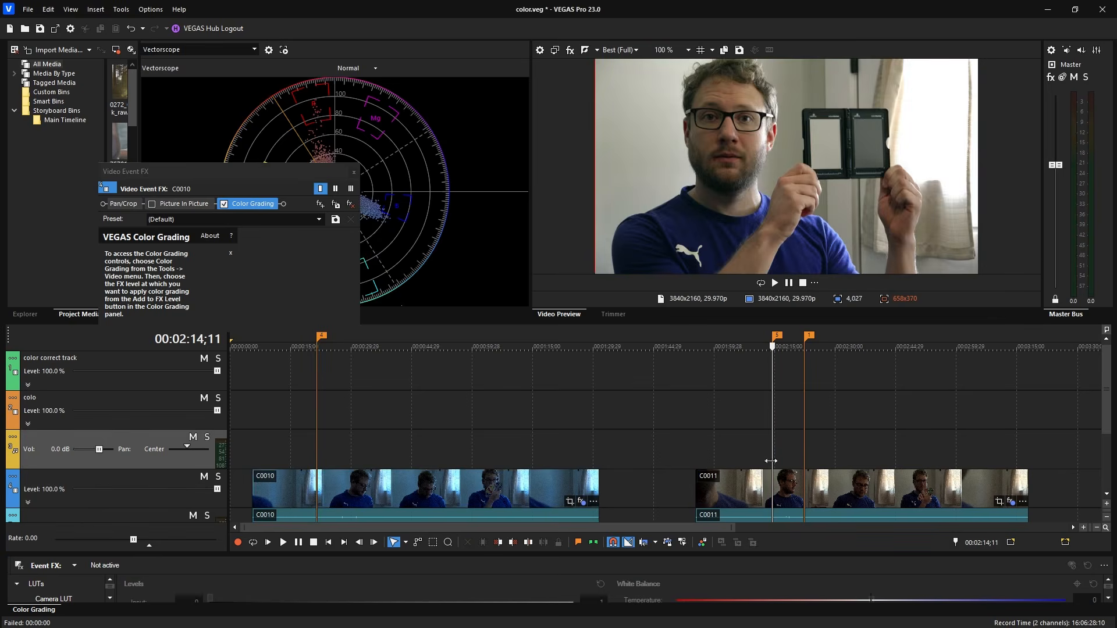
pyautogui.click(315, 455)
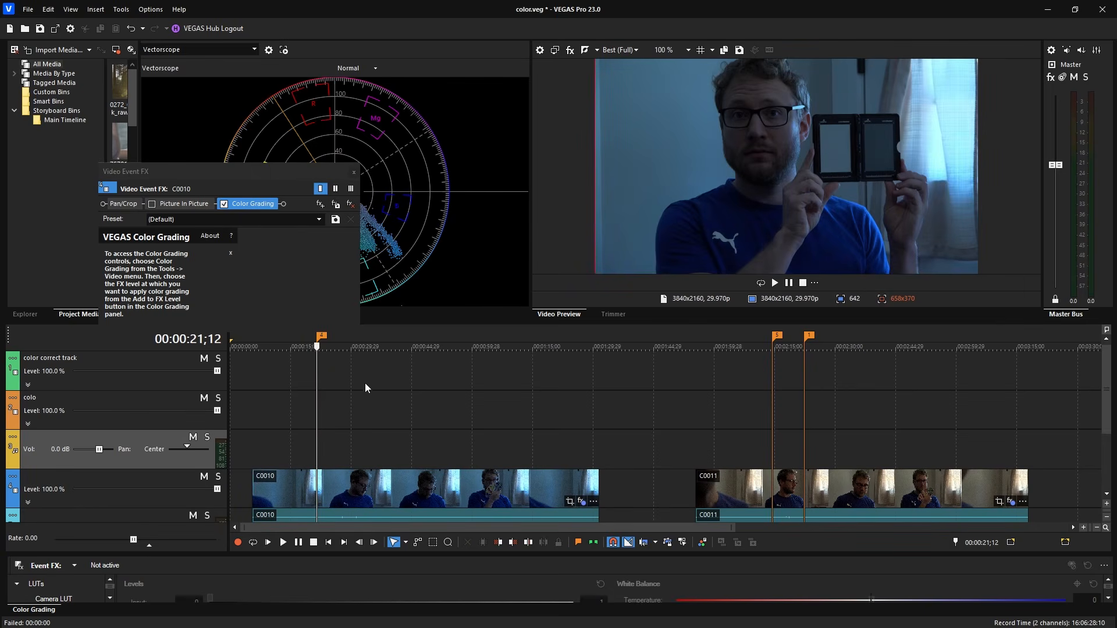
pyautogui.click(774, 450)
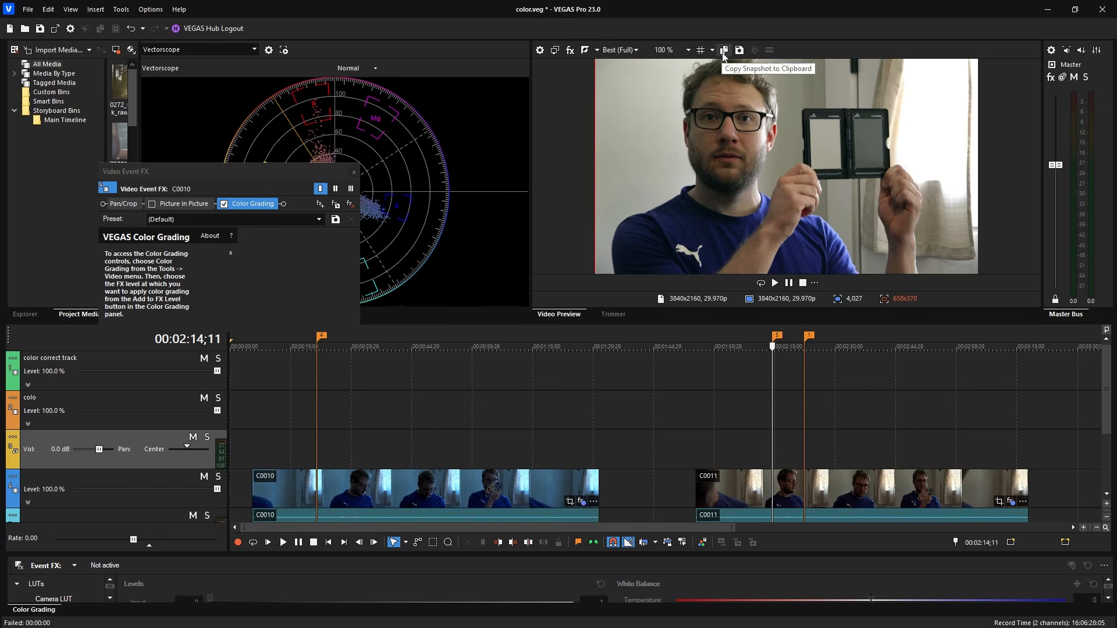
# Move to the gray-card frame of clip C0010 at 00:00:21;12 and set the preview's split screen to Clipboard.
pyautogui.click(317, 452)
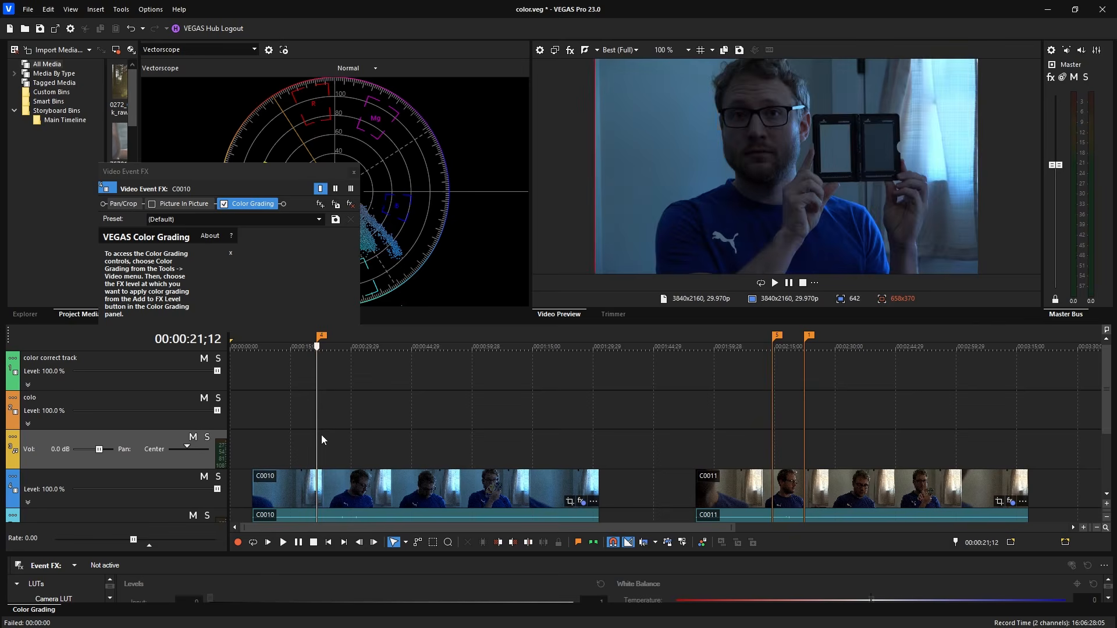
pyautogui.click(318, 493)
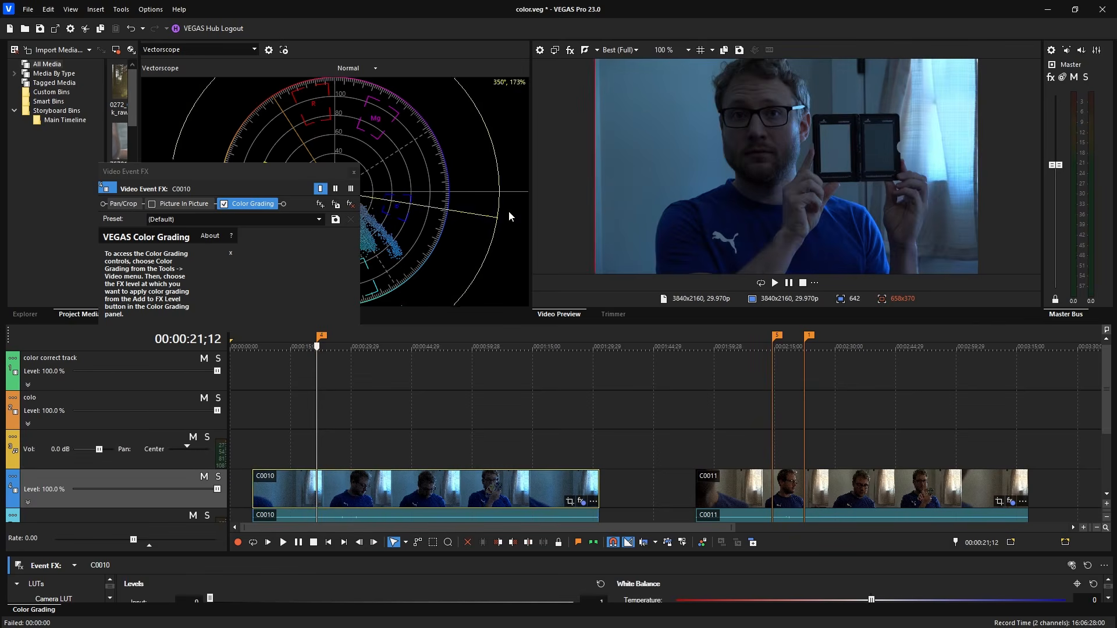
pyautogui.click(597, 51)
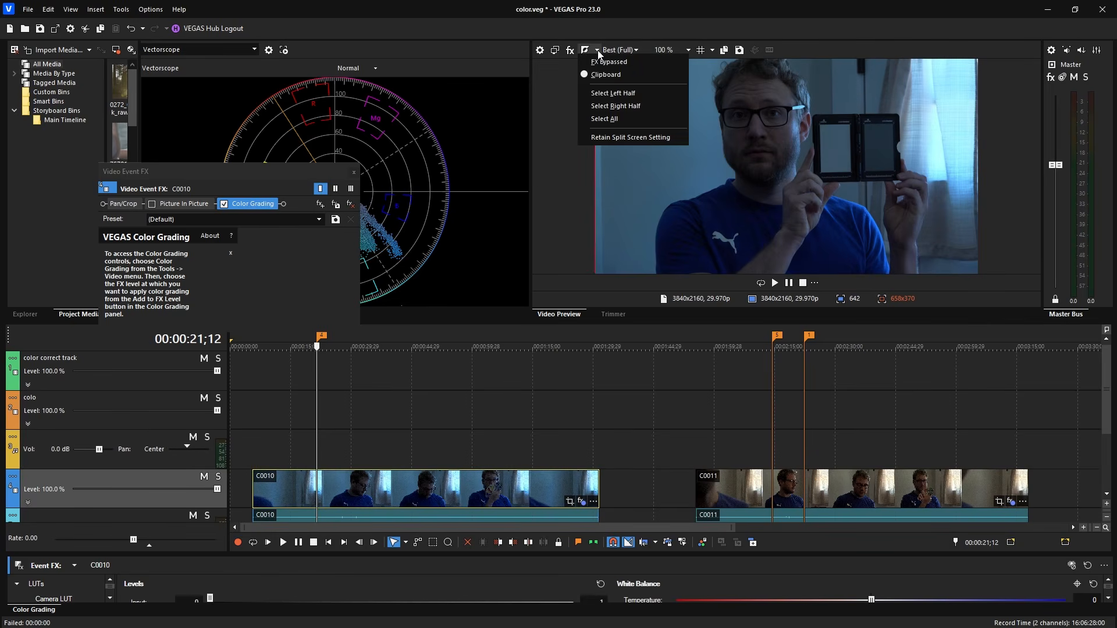
pyautogui.click(601, 62)
pyautogui.click(597, 50)
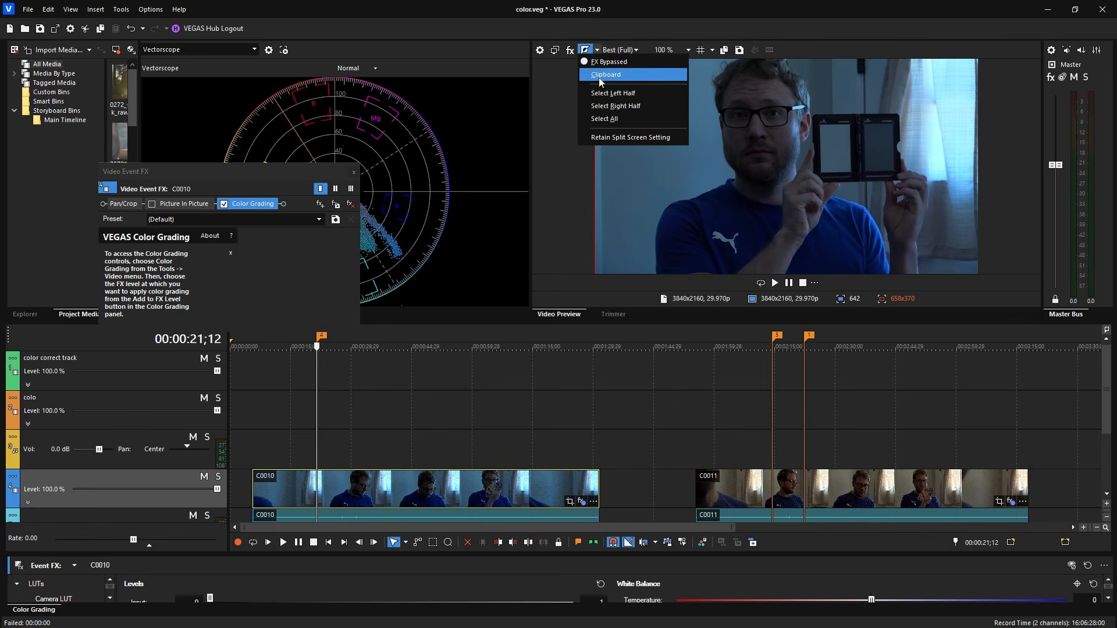
pyautogui.click(601, 76)
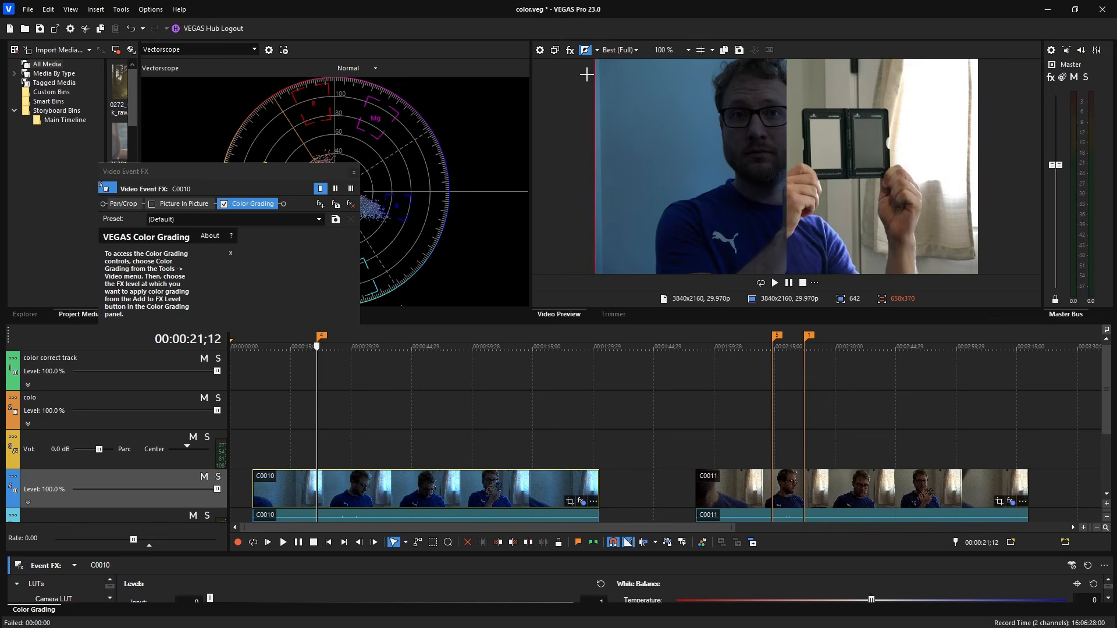
# Show the clipboard snapshot in the preview's left half, its right half, and across the whole frame.
pyautogui.click(597, 50)
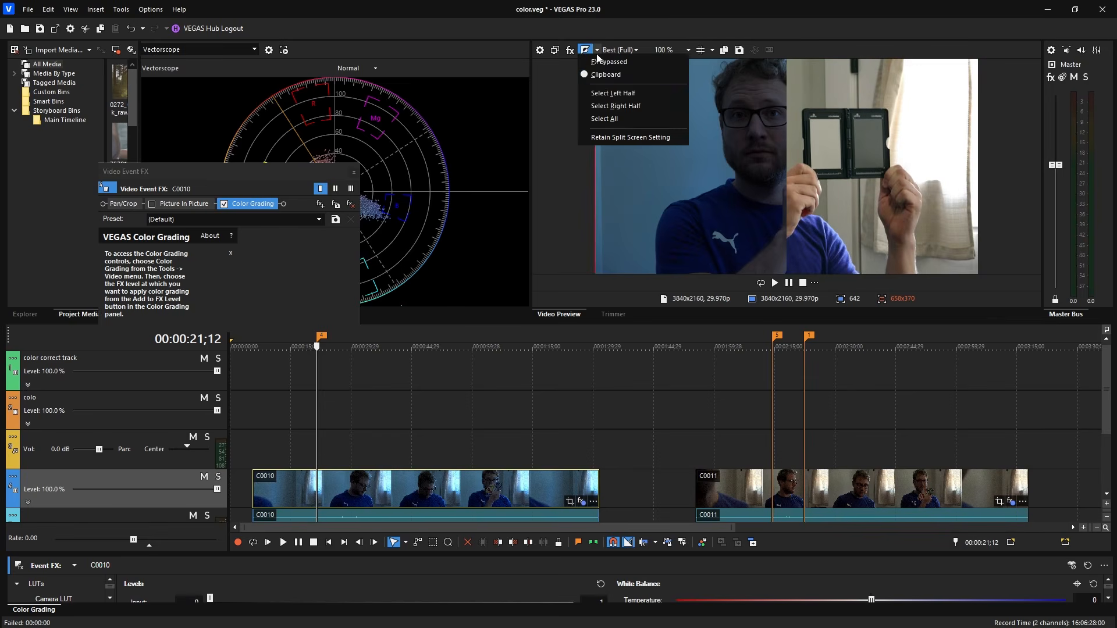
pyautogui.click(608, 95)
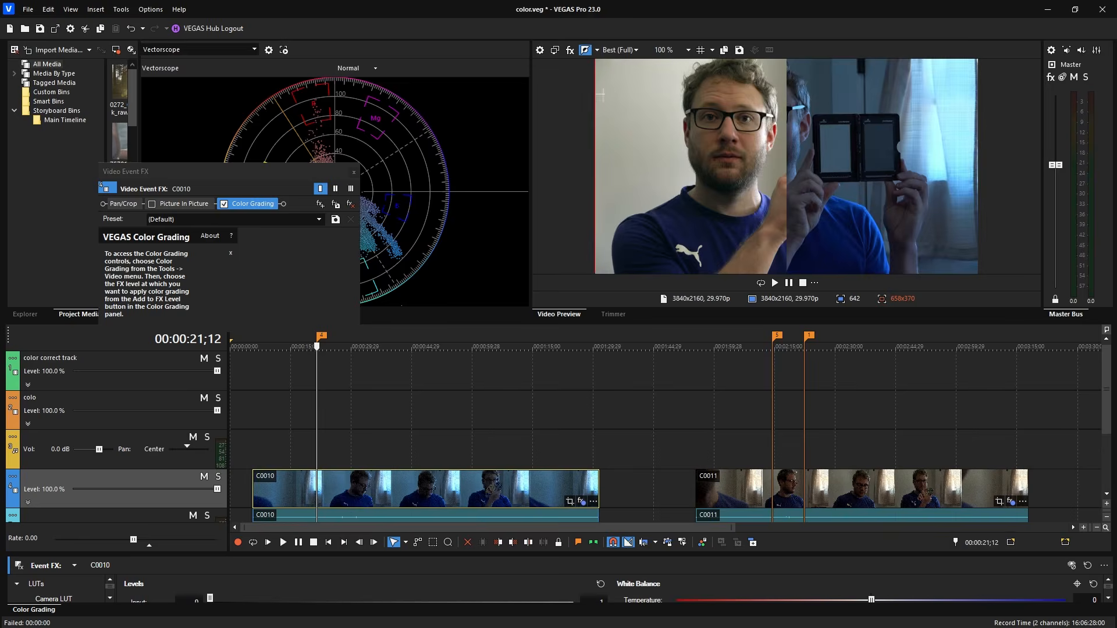
pyautogui.click(597, 51)
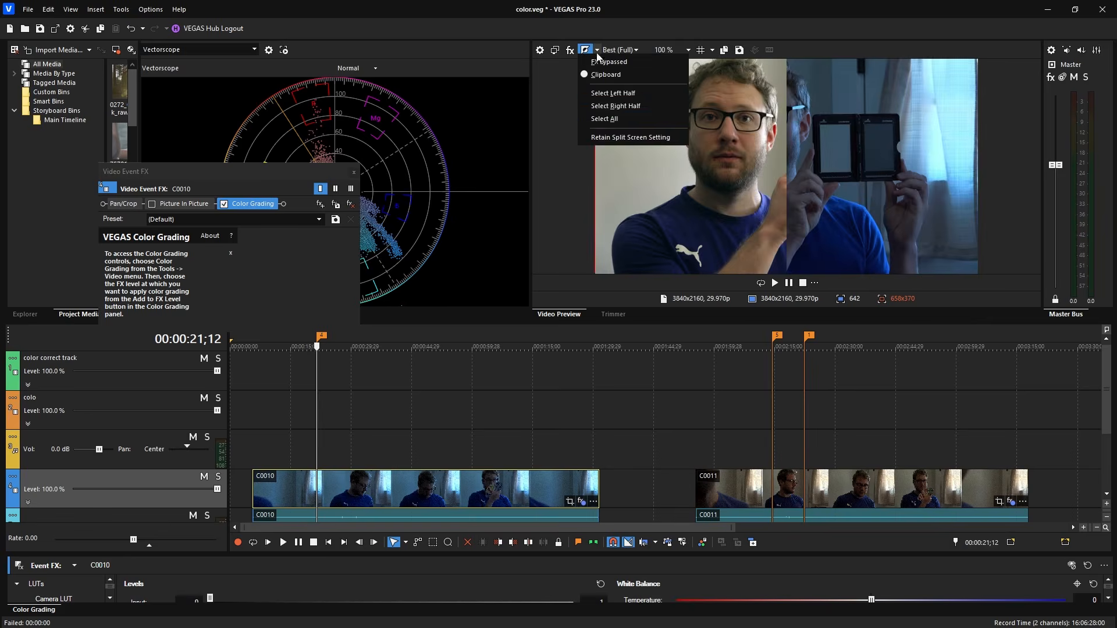
pyautogui.click(604, 106)
pyautogui.click(597, 51)
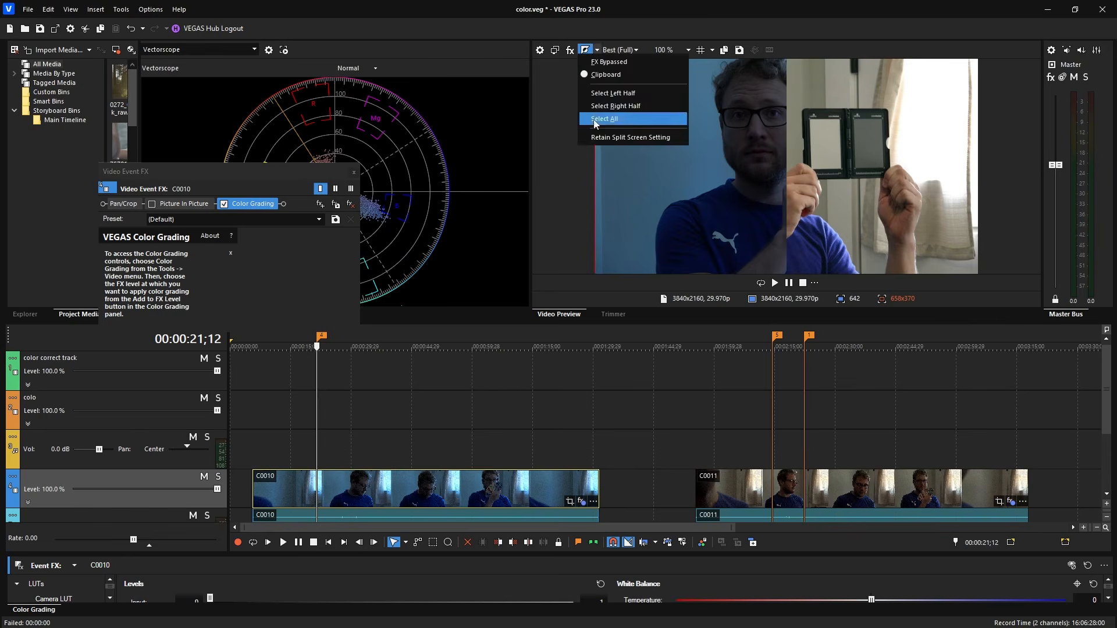
pyautogui.click(599, 116)
pyautogui.click(597, 51)
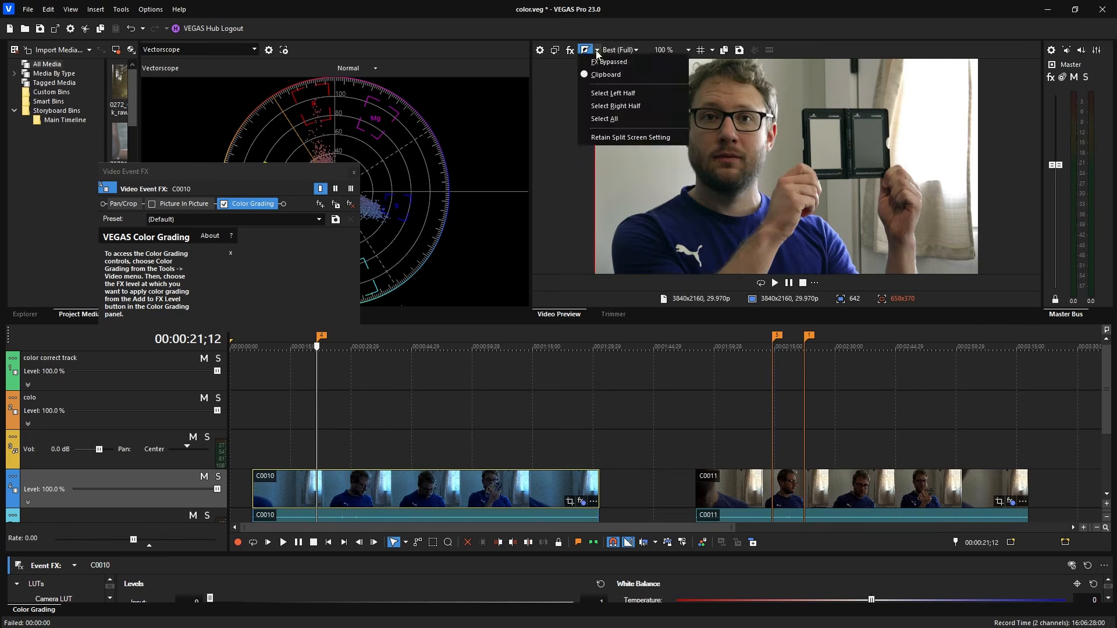
# Toggle the full-frame clipboard snapshot on and off repeatedly to compare C0011 with the current C0010 frame.
pyautogui.click(587, 48)
pyautogui.click(588, 48)
pyautogui.click(588, 48)
pyautogui.click(588, 50)
pyautogui.click(588, 50)
pyautogui.click(587, 49)
pyautogui.click(588, 49)
pyautogui.click(588, 50)
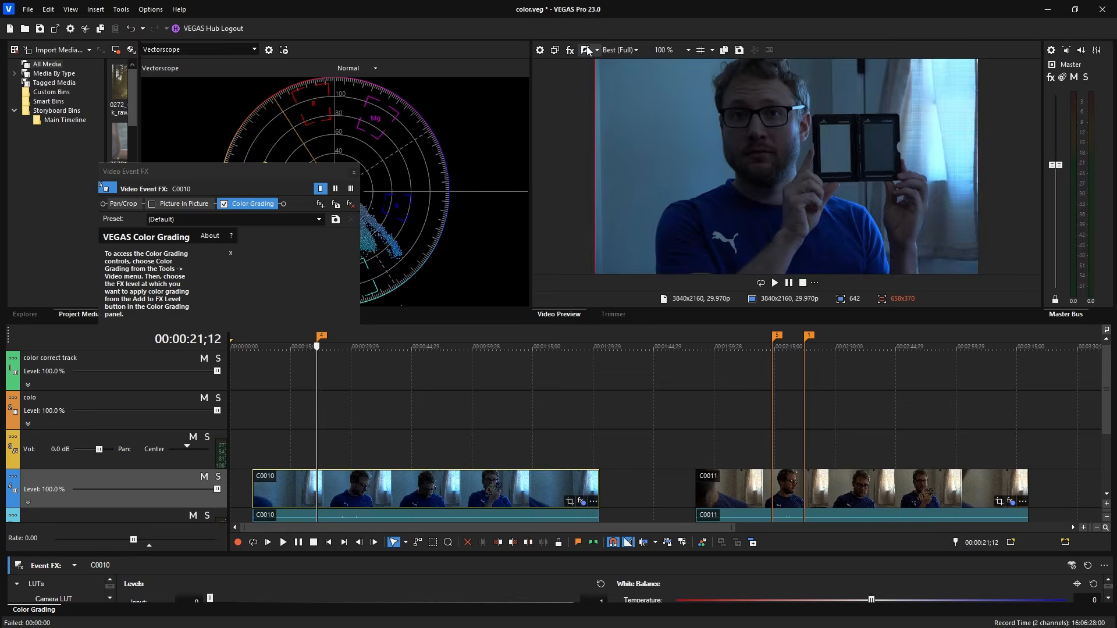
pyautogui.click(588, 50)
pyautogui.click(588, 49)
pyautogui.click(588, 50)
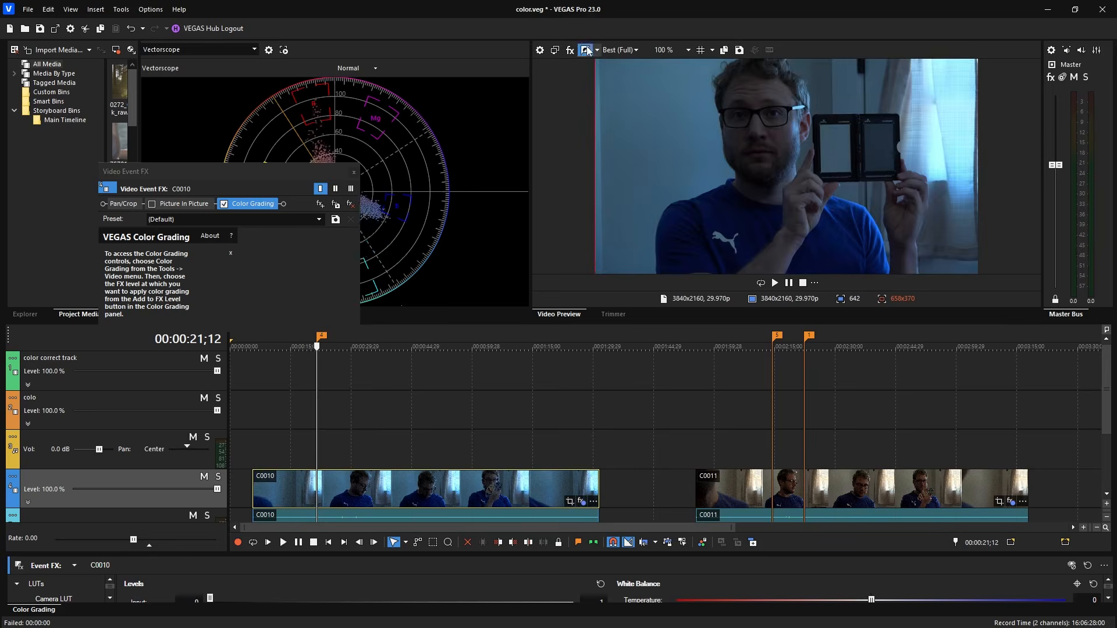
pyautogui.click(583, 51)
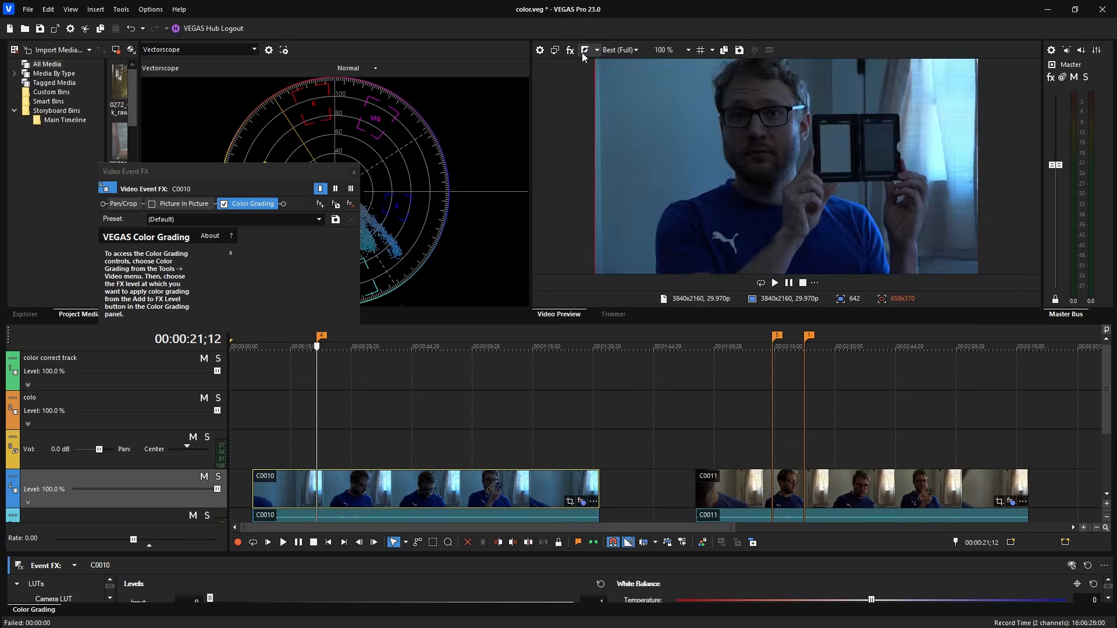
pyautogui.click(582, 52)
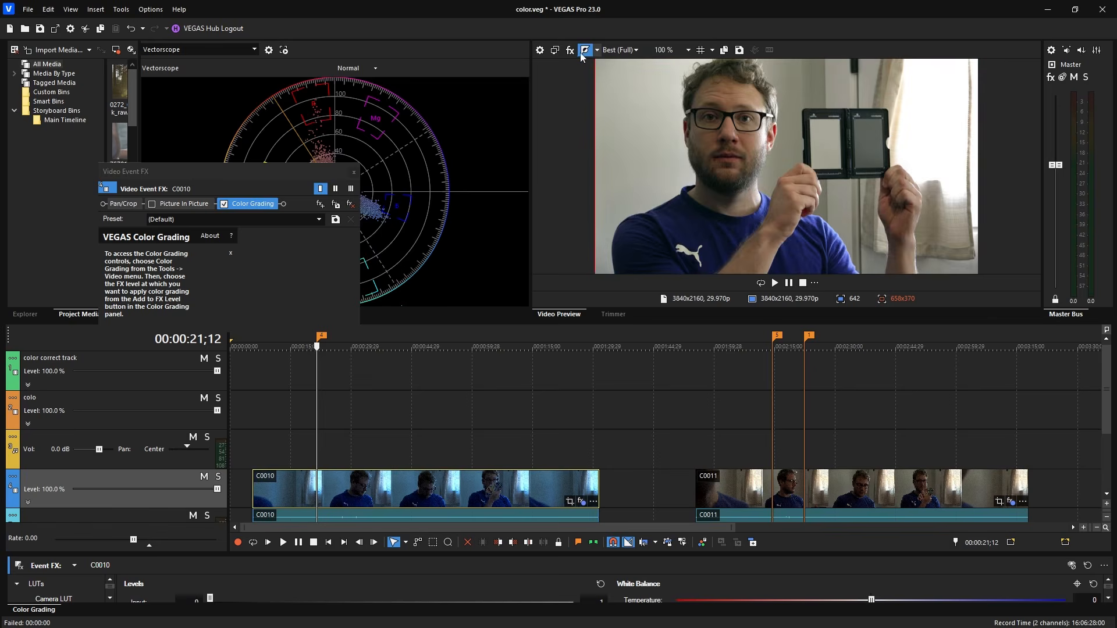
# Limit the clipboard snapshot to the left half of the preview and toggle the split screen, leaving it off.
pyautogui.click(599, 51)
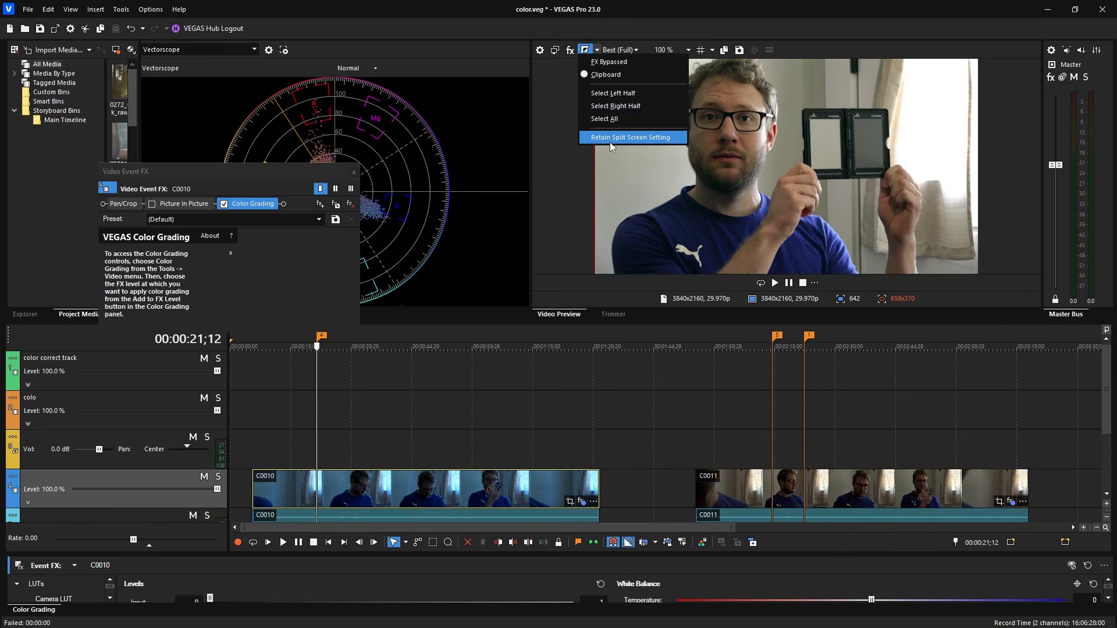
pyautogui.click(607, 93)
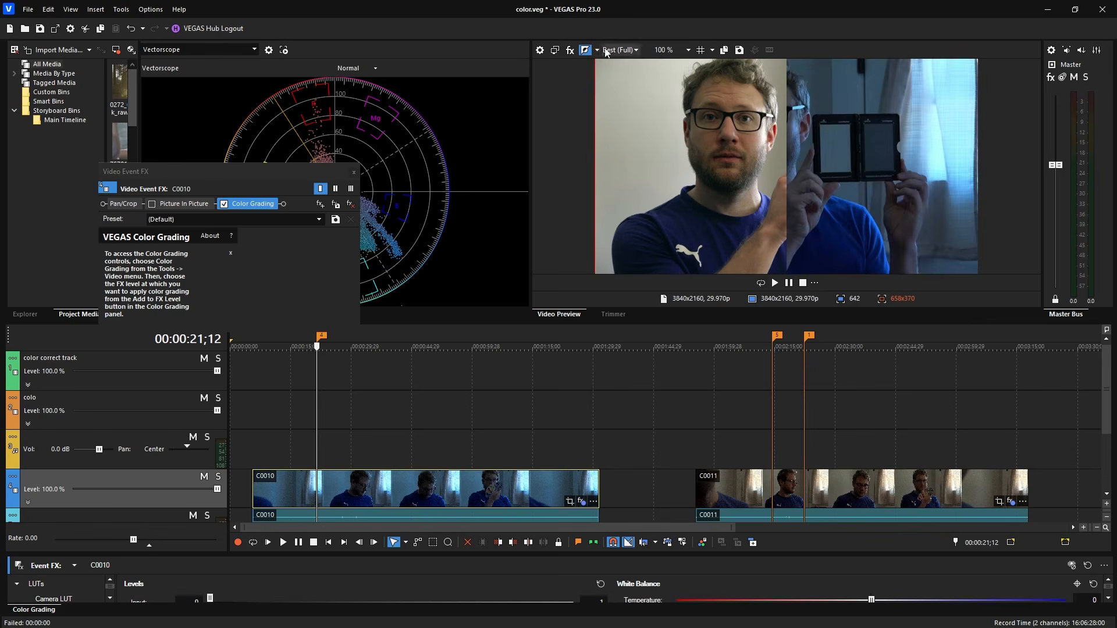
pyautogui.click(584, 52)
pyautogui.click(584, 52)
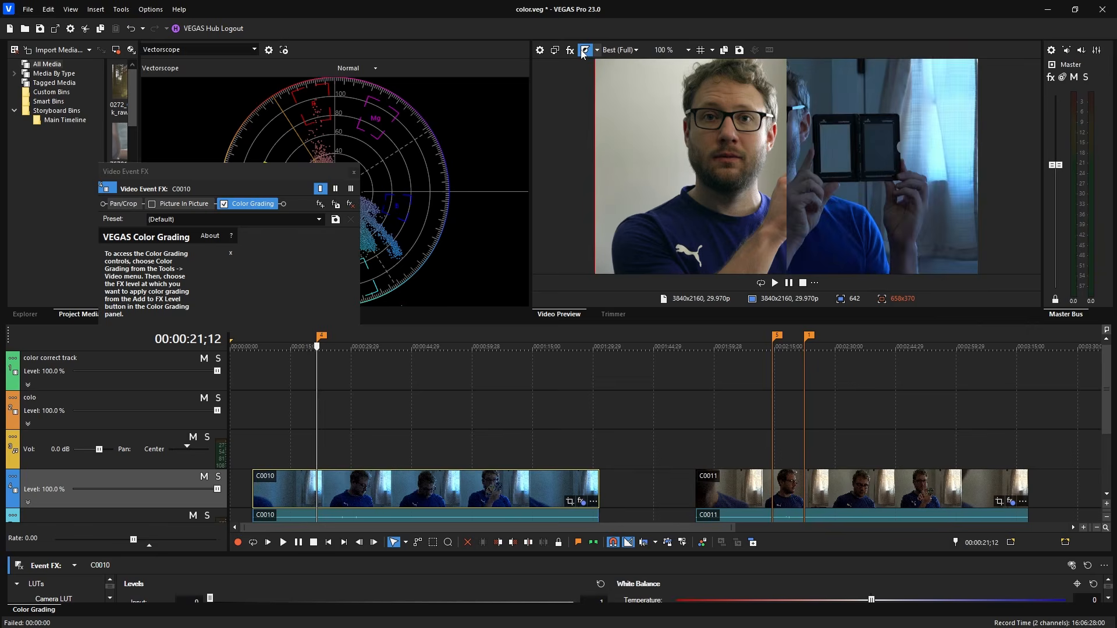
pyautogui.click(582, 53)
pyautogui.click(580, 54)
pyautogui.click(580, 53)
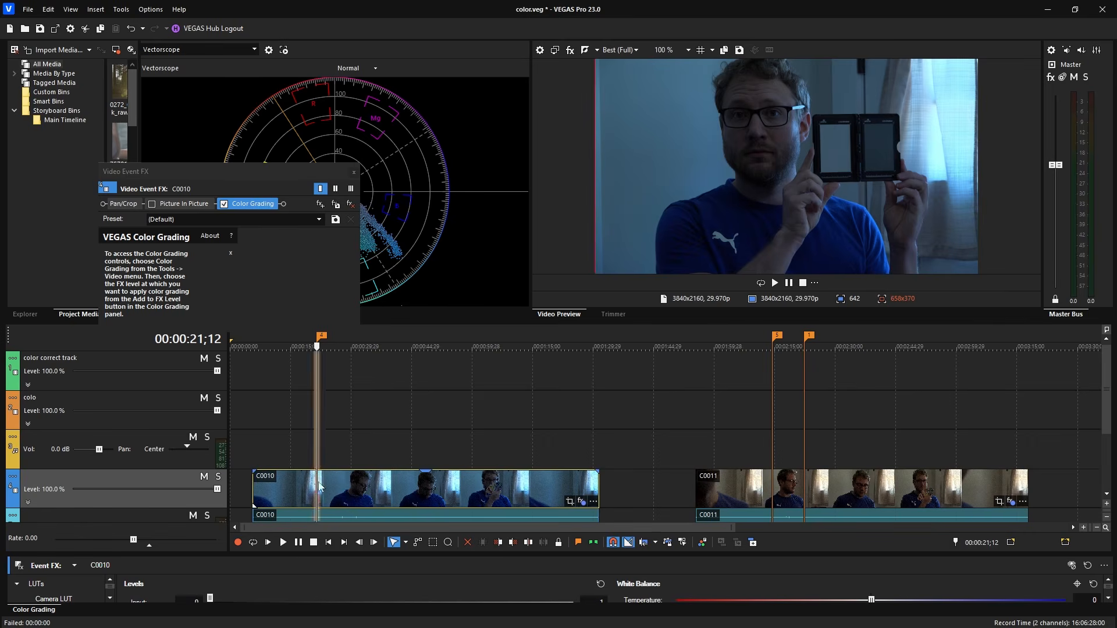
# Enable the Picture In Picture effect of C0010, enlarge the Color Grading panel and clear the effects window off the scope.
pyautogui.click(151, 204)
pyautogui.moveTo(602, 553); pyautogui.dragTo(602, 337)
pyautogui.moveTo(269, 175); pyautogui.dragTo(1116, 231)
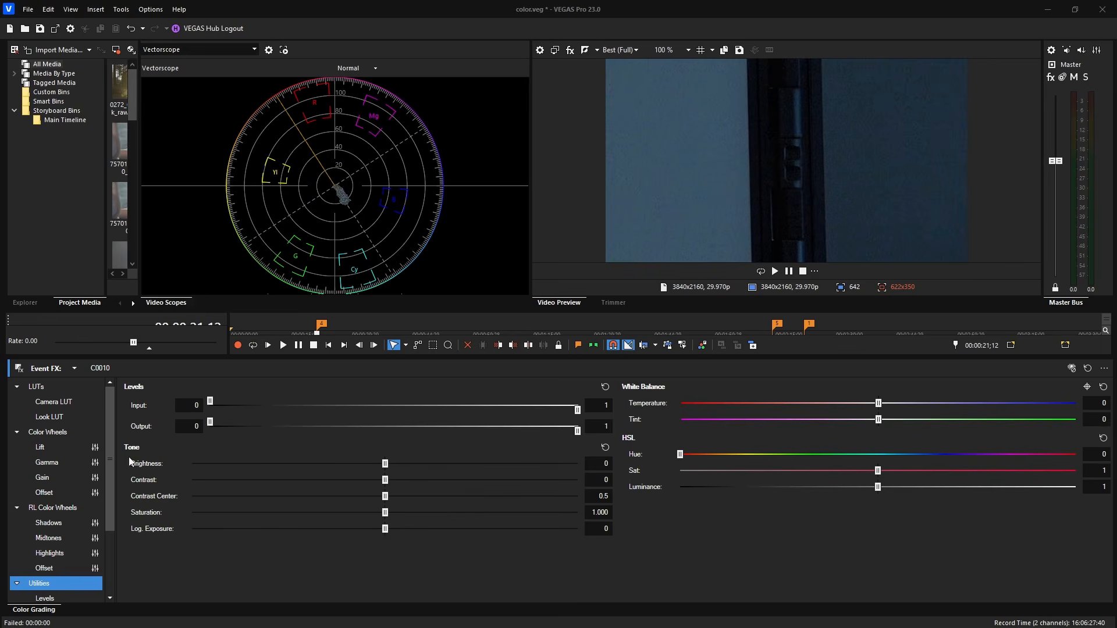
# Shift the Offset color wheel of C0010 to about R 0.052, G -0.012 and B -0.056.
pyautogui.click(58, 433)
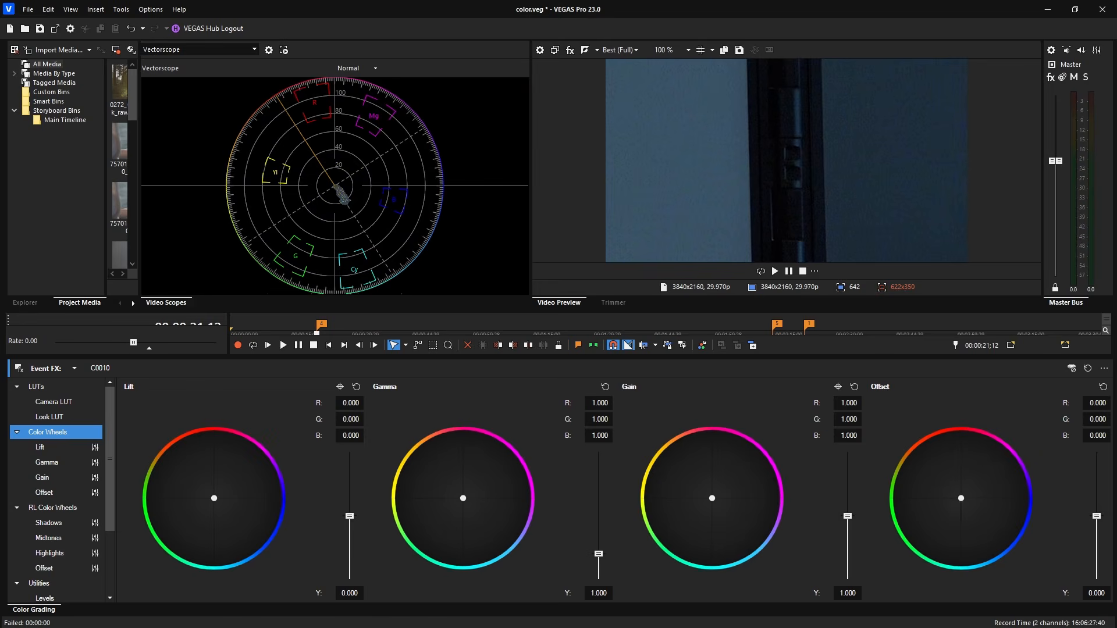
pyautogui.click(962, 498)
pyautogui.moveTo(962, 498); pyautogui.dragTo(959, 495)
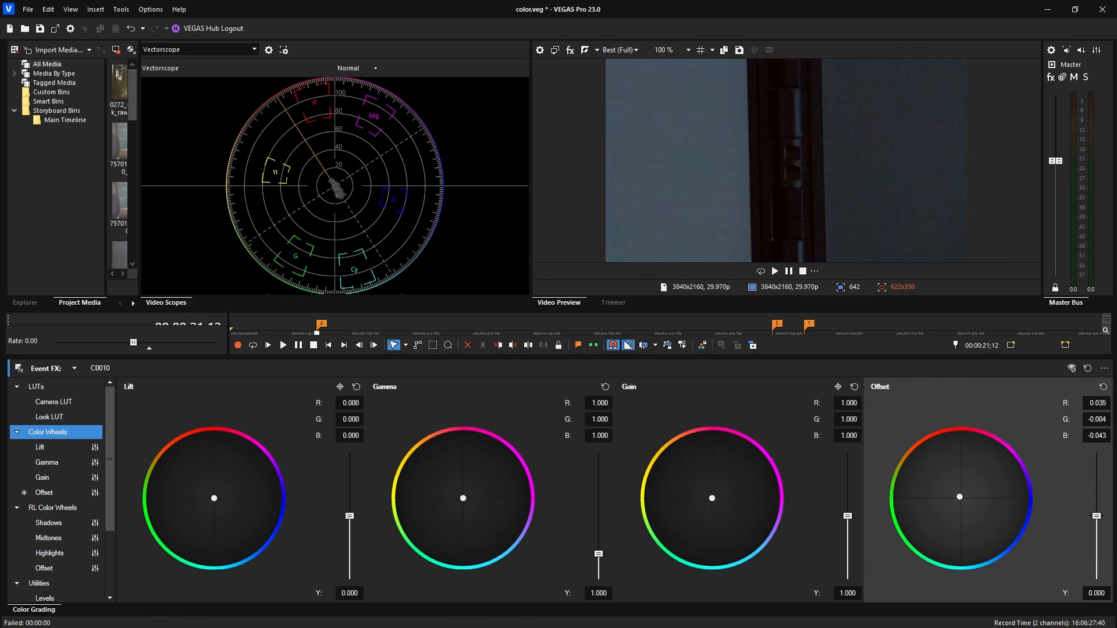
pyautogui.moveTo(960, 497); pyautogui.dragTo(959, 496)
# Raise the Log. Exposure of C0010 to about 0.390 and disable its Picture In Picture effect to show the full frame.
pyautogui.moveTo(106, 431); pyautogui.dragTo(104, 516)
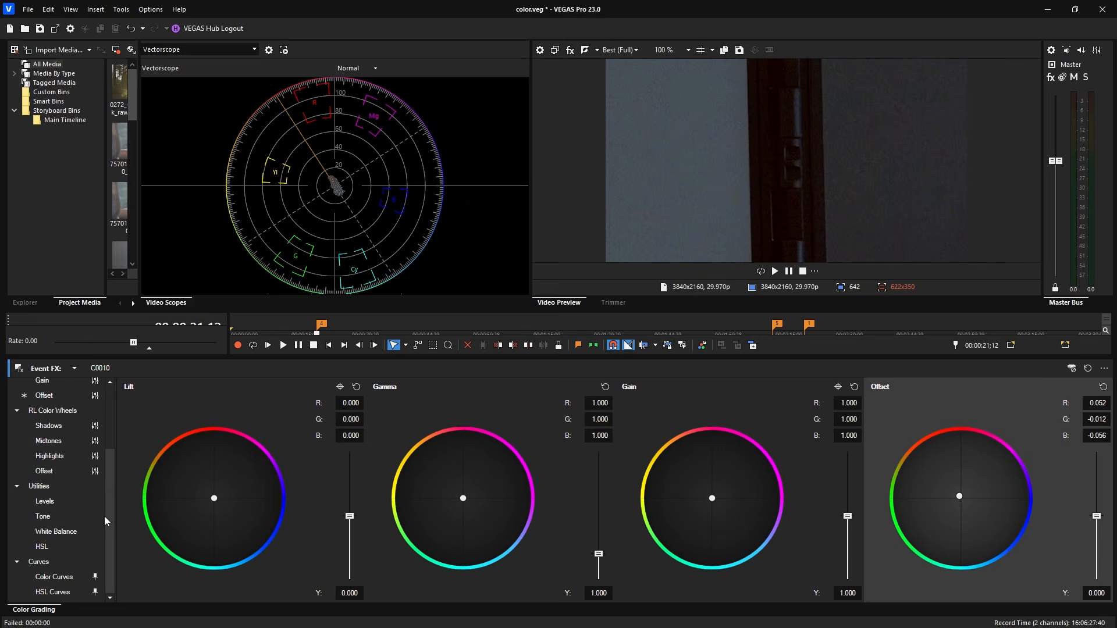
pyautogui.click(56, 487)
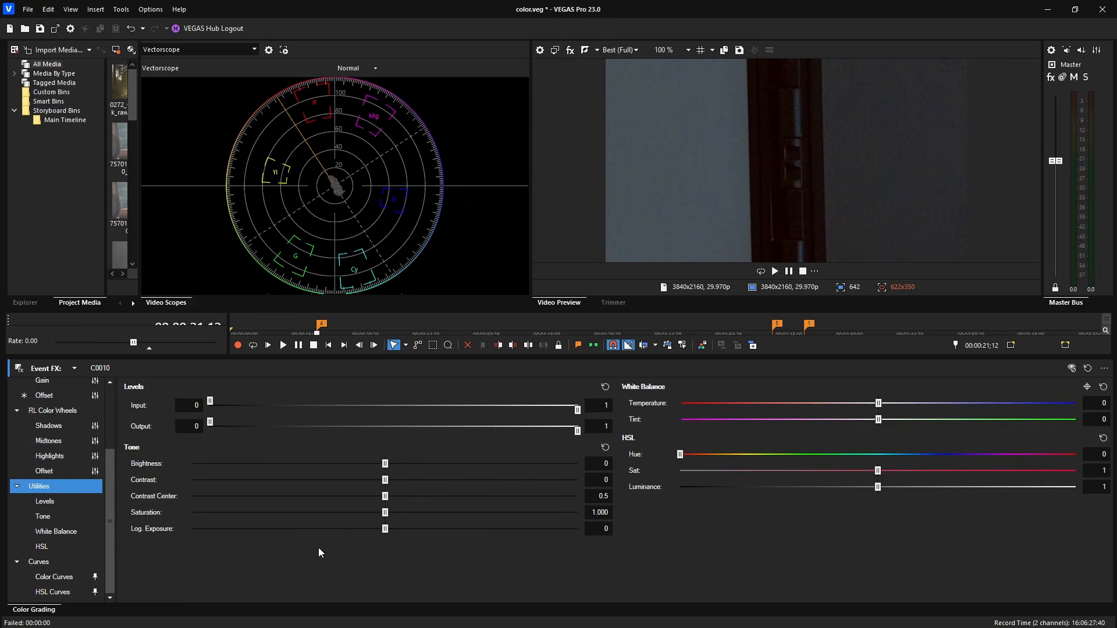
pyautogui.moveTo(384, 528); pyautogui.dragTo(400, 530)
pyautogui.moveTo(471, 365)
pyautogui.mouseDown()
pyautogui.moveTo(472, 433)
pyautogui.moveTo(471, 385)
pyautogui.mouseUp()
pyautogui.moveTo(329, 198); pyautogui.dragTo(196, 172)
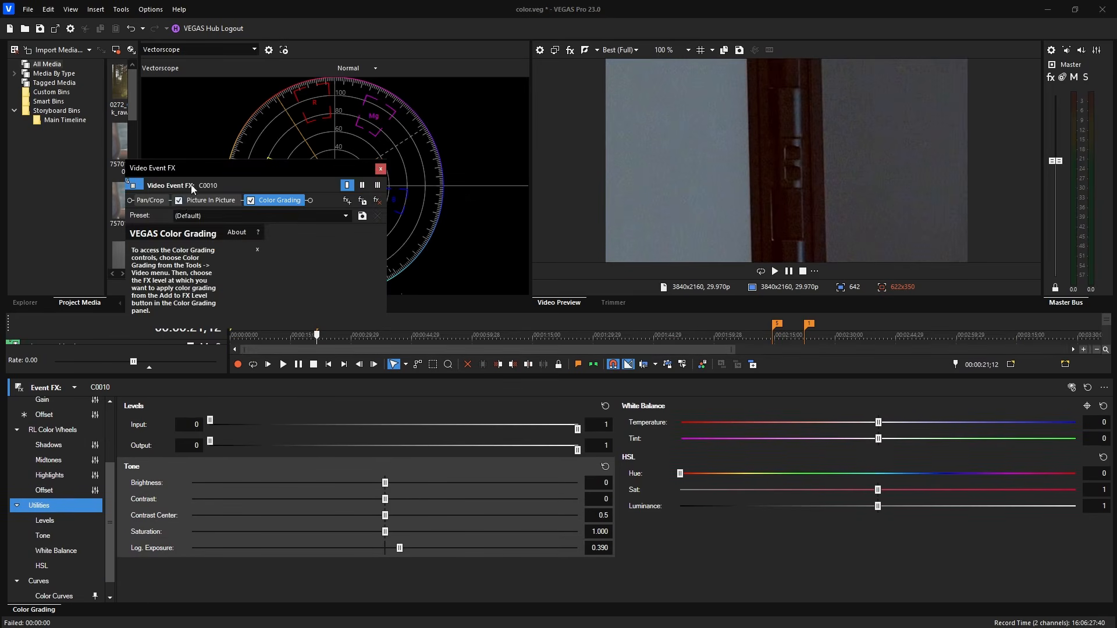
pyautogui.click(179, 201)
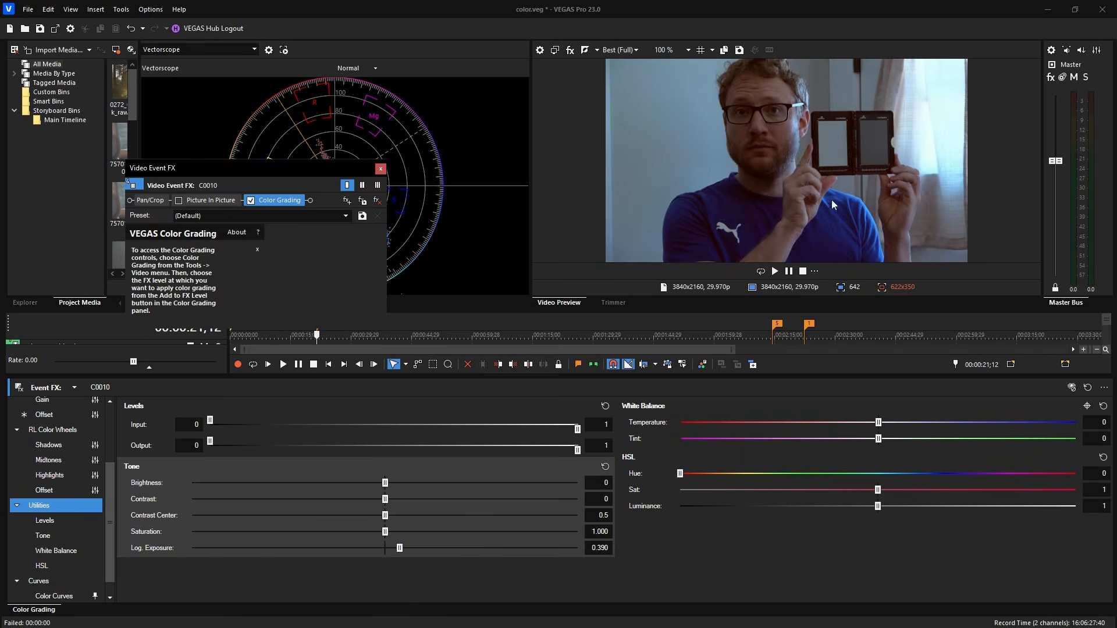
# Set the Log. Exposure of C0010 to about 0.870 and lower the maximum Input level to about 0.857.
pyautogui.moveTo(400, 549); pyautogui.dragTo(386, 552)
pyautogui.moveTo(575, 429); pyautogui.dragTo(611, 437)
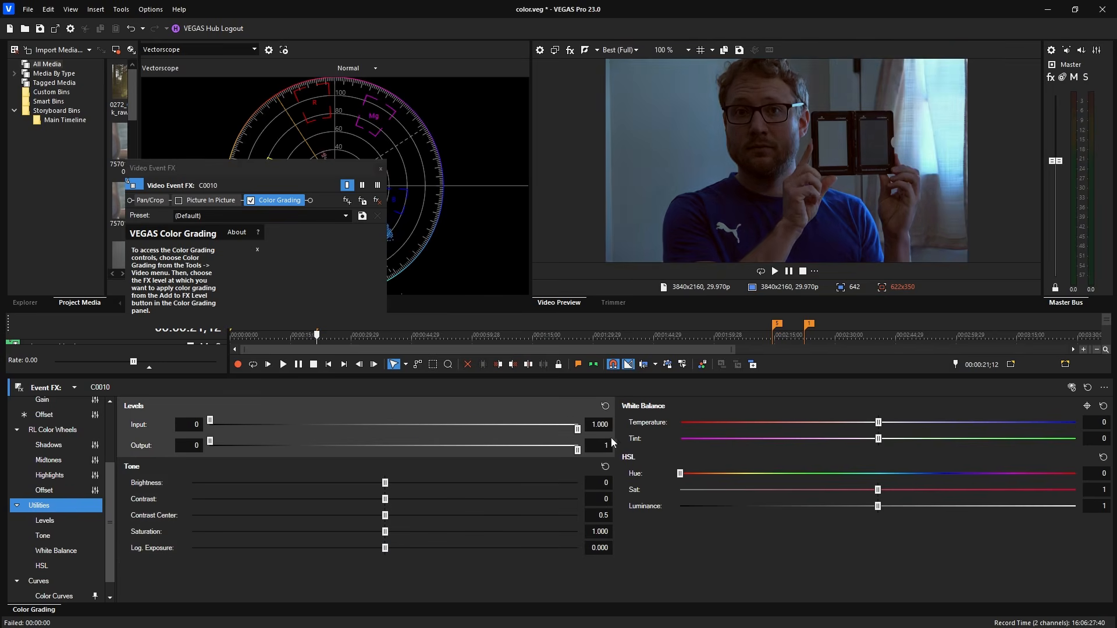
pyautogui.moveTo(385, 548); pyautogui.dragTo(419, 554)
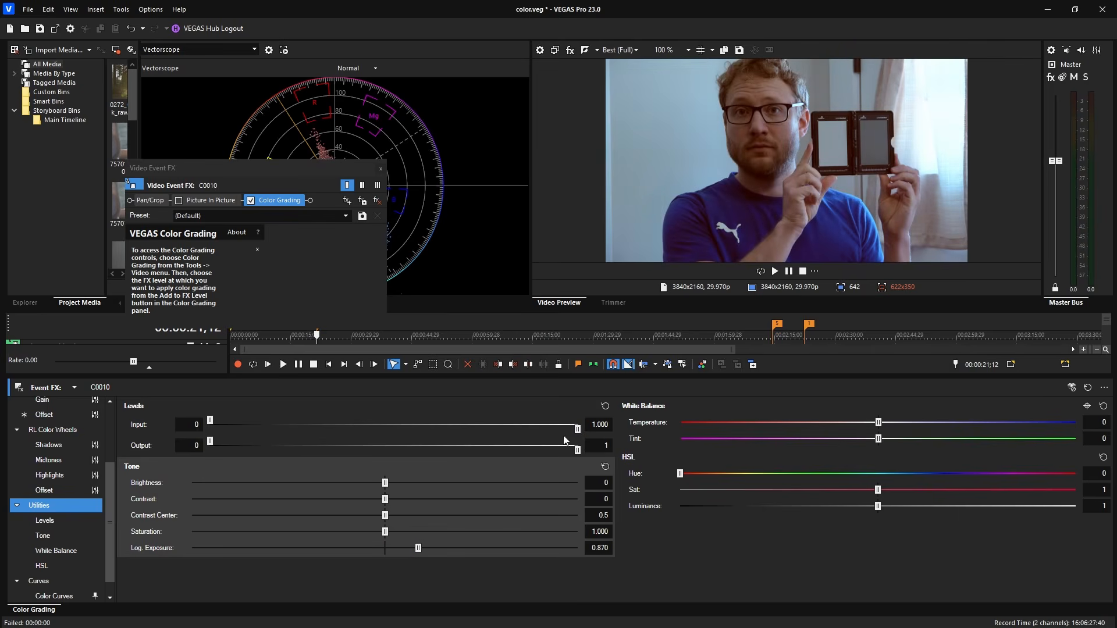
pyautogui.moveTo(578, 431); pyautogui.dragTo(525, 433)
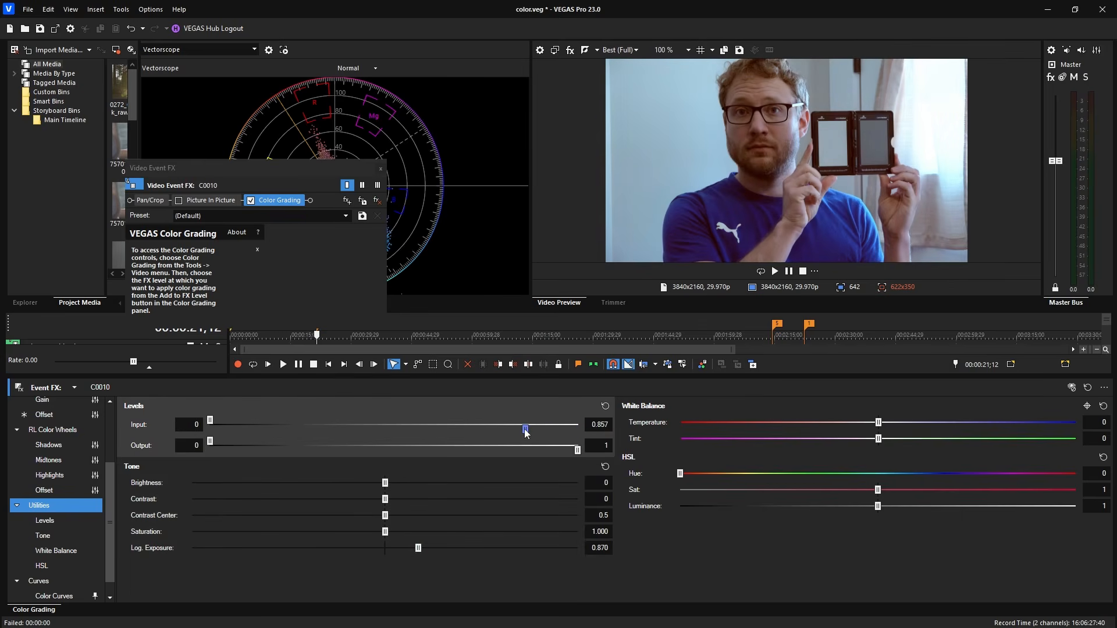
# Toggle the split-screen preview on and off to compare the adjusted C0010 frame with the C0011 snapshot.
pyautogui.click(586, 50)
pyautogui.click(586, 50)
pyautogui.click(586, 50)
pyautogui.click(586, 50)
pyautogui.click(586, 50)
pyautogui.click(586, 50)
# Re-enable Picture In Picture on C0010, uncover the vectorscope and reset the Offset color wheel.
pyautogui.click(201, 200)
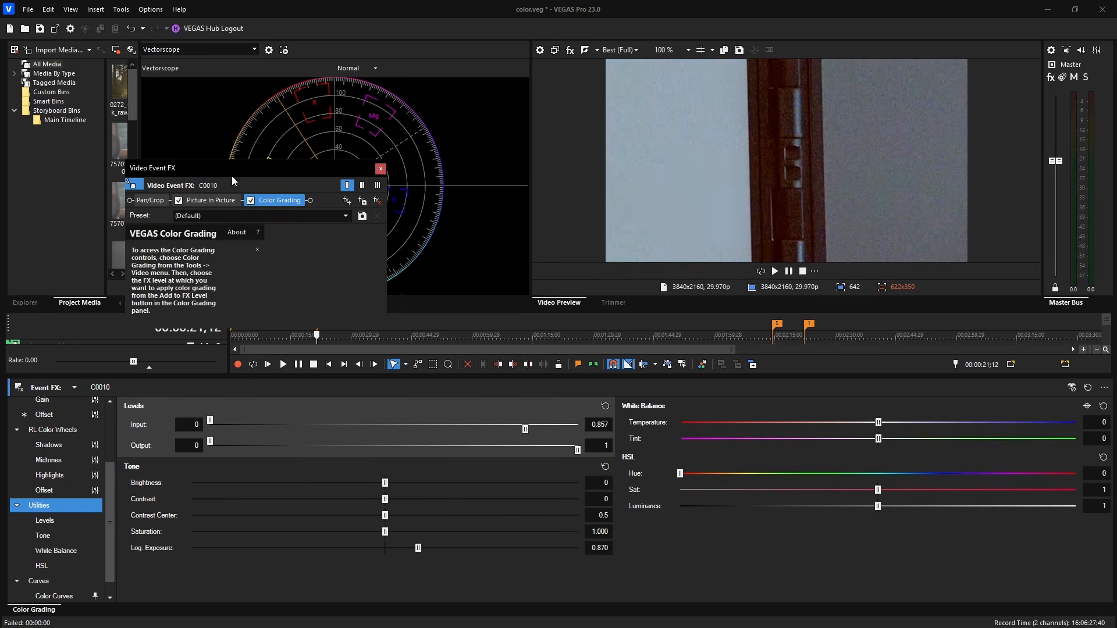
pyautogui.moveTo(267, 173); pyautogui.dragTo(1116, 233)
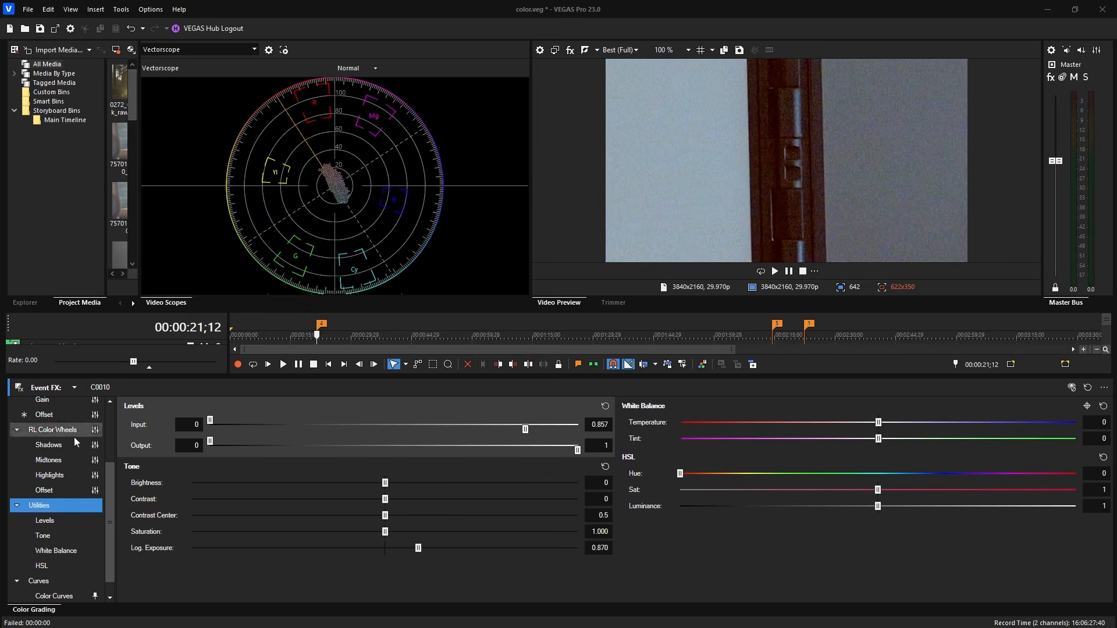
pyautogui.click(45, 415)
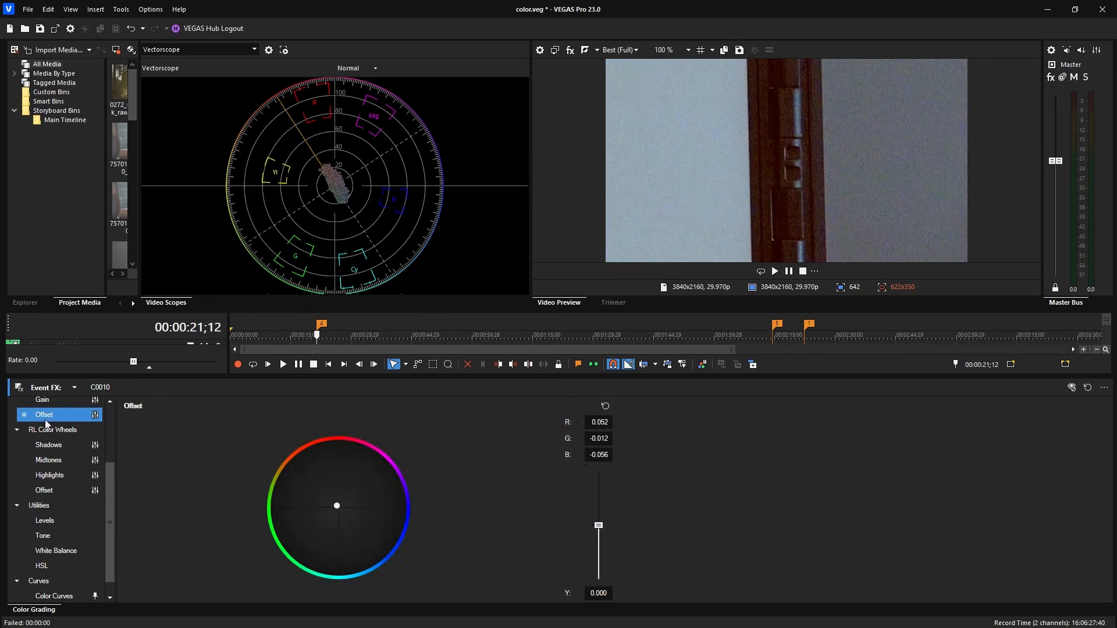
pyautogui.click(604, 407)
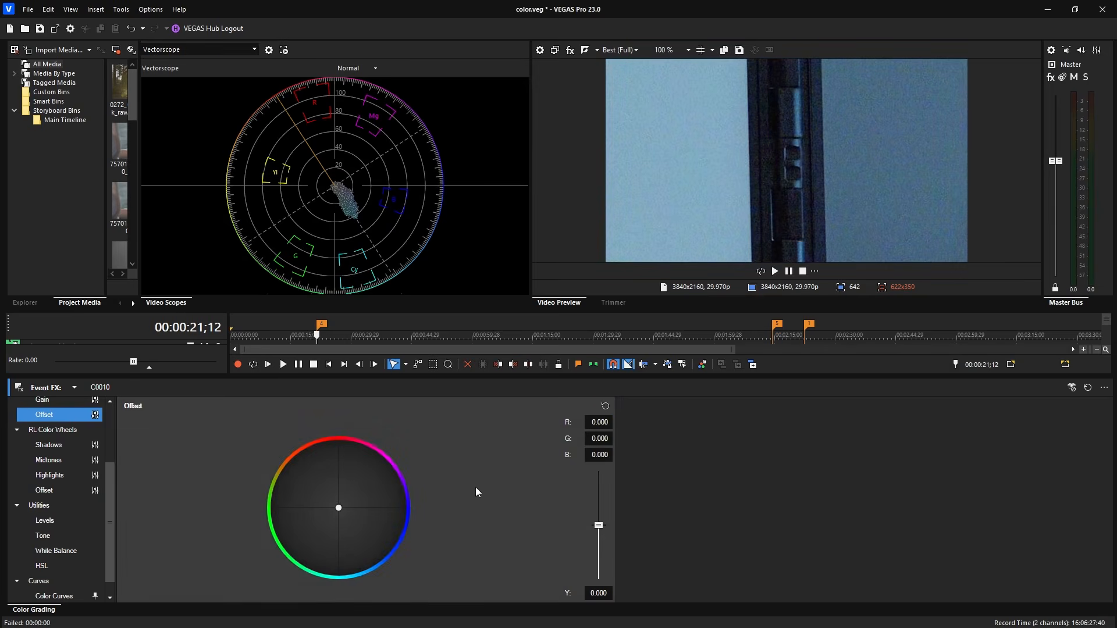
# Try shifting the Offset wheel to about R 0.046, G -0.008 and B -0.054, and reset it.
pyautogui.moveTo(338, 508); pyautogui.dragTo(337, 506)
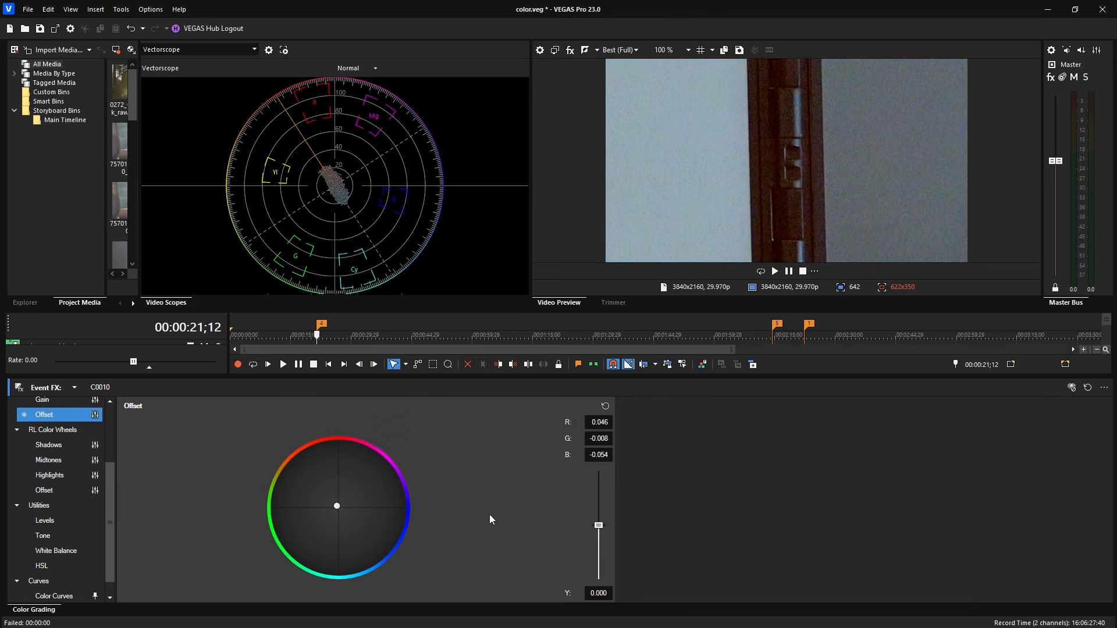
pyautogui.click(605, 406)
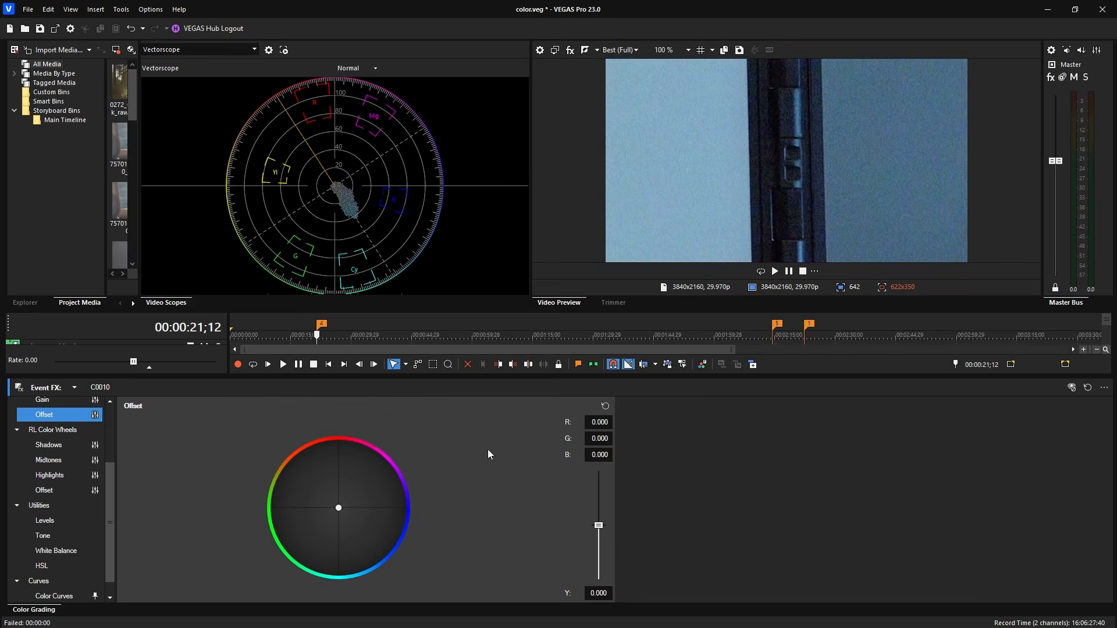
pyautogui.scroll(3, 109, 504)
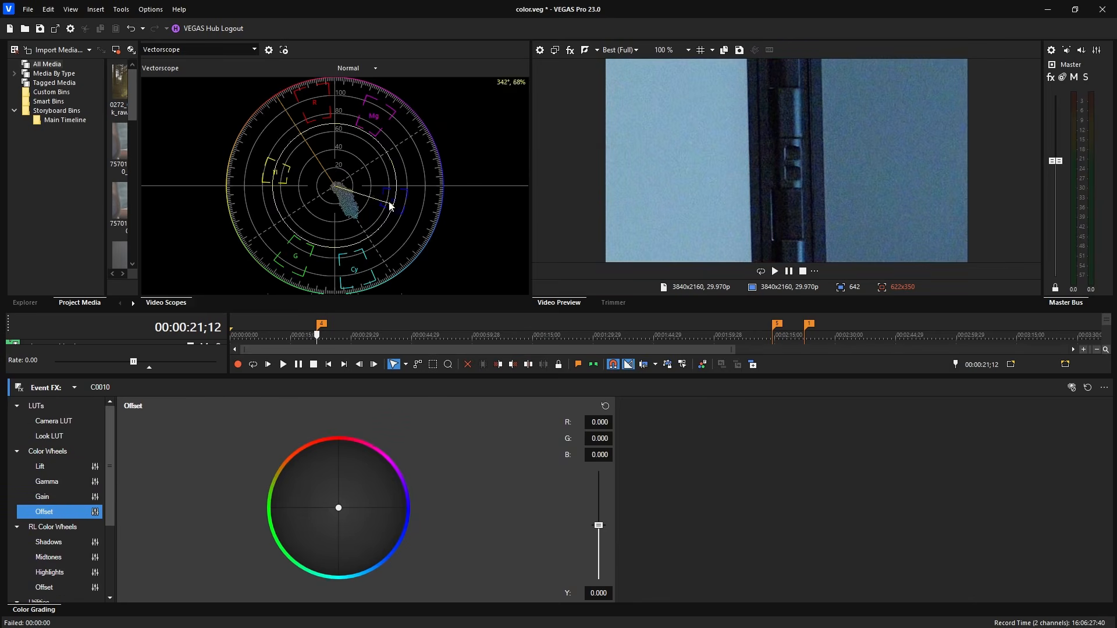
# Shift C0010's Lift to about R 0.016, G -0.008, B -0.013, Gamma to 1.057, 1.041, 0.968 and Gain to 1.176, 0.960, 0.810.
pyautogui.click(51, 451)
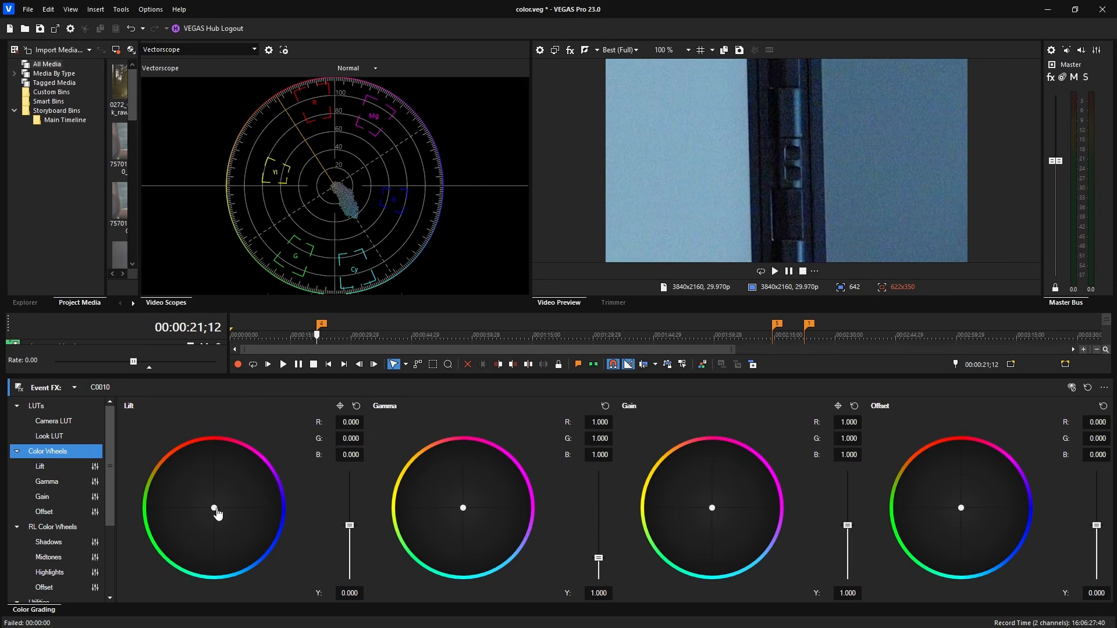
pyautogui.moveTo(215, 510); pyautogui.dragTo(214, 508)
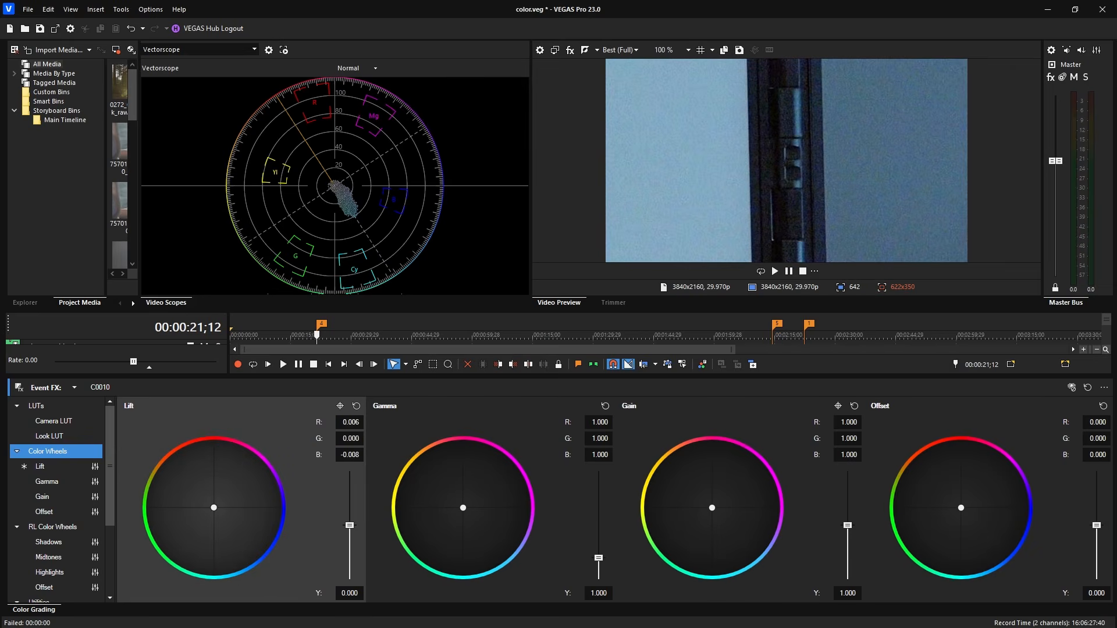
pyautogui.moveTo(457, 519); pyautogui.dragTo(460, 516)
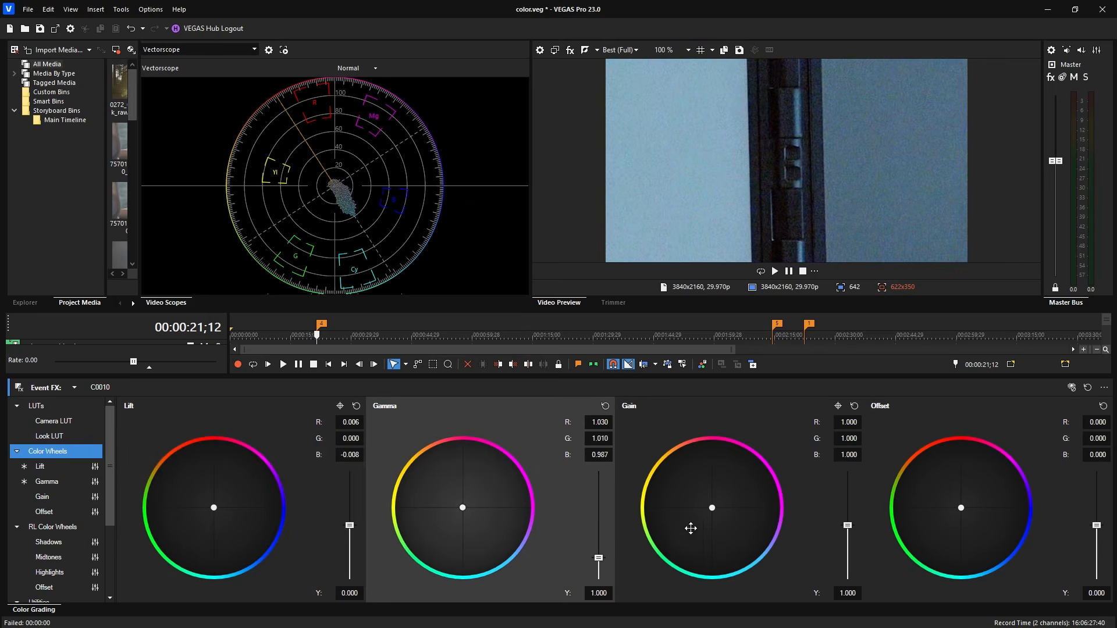
pyautogui.moveTo(711, 518); pyautogui.dragTo(713, 515)
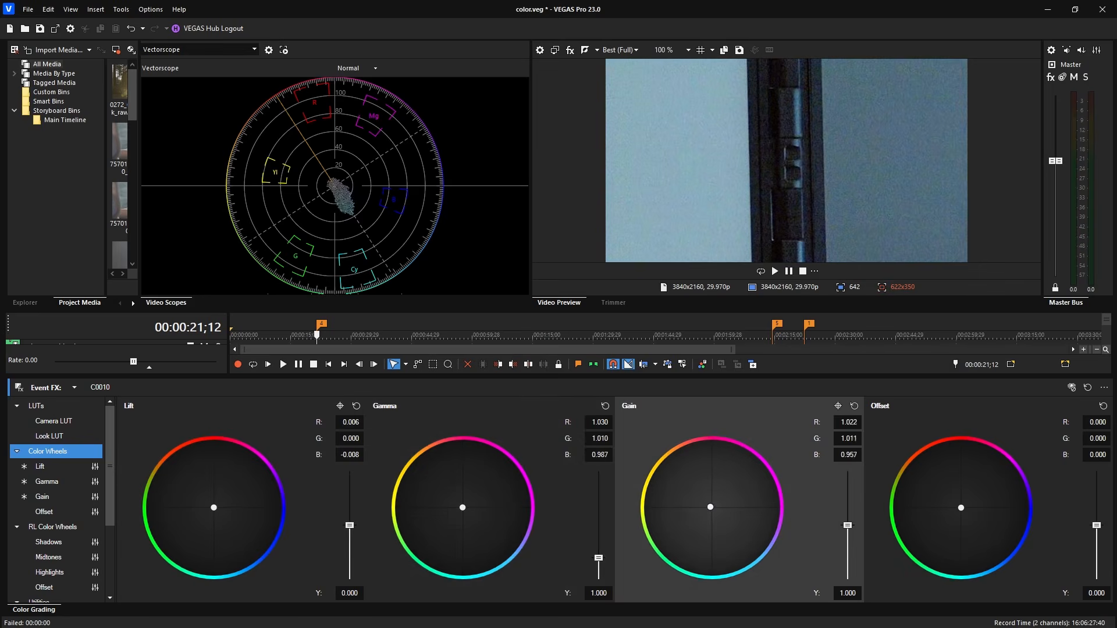
pyautogui.moveTo(709, 506); pyautogui.dragTo(708, 502)
pyautogui.moveTo(462, 506); pyautogui.dragTo(462, 506)
pyautogui.moveTo(213, 507); pyautogui.dragTo(213, 506)
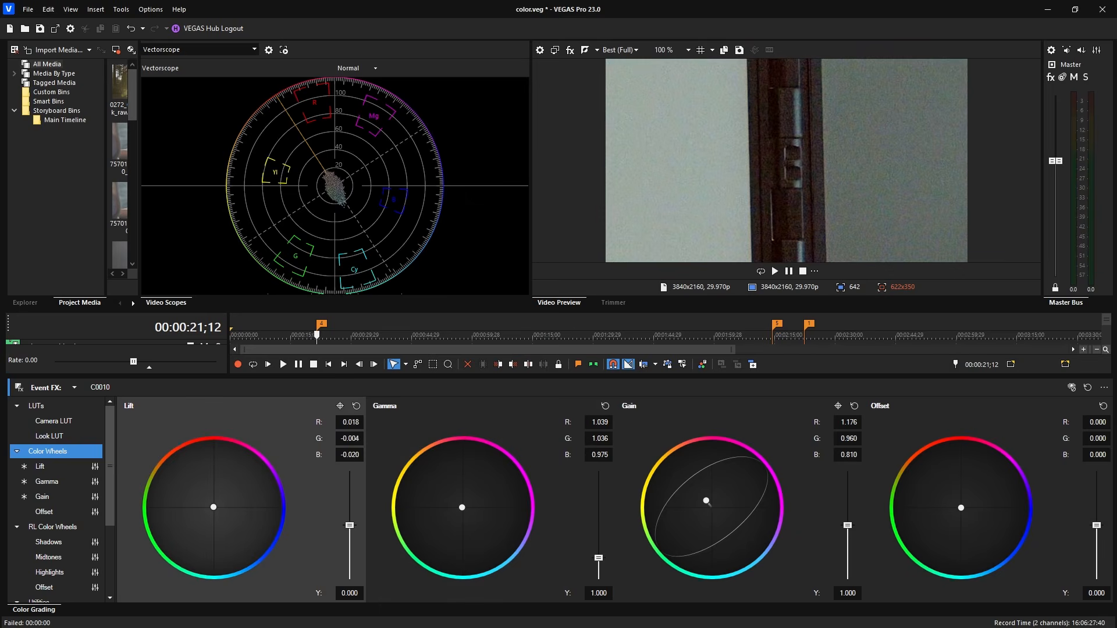
pyautogui.moveTo(213, 507); pyautogui.dragTo(214, 507)
pyautogui.moveTo(462, 511); pyautogui.dragTo(462, 507)
# Test Gain levels of 0.670 and 2.000, nudge the Gain color to about R 1.170, G 0.967, B 0.809, and reset the level.
pyautogui.moveTo(848, 526); pyautogui.dragTo(849, 550)
pyautogui.moveTo(349, 525); pyautogui.dragTo(354, 530)
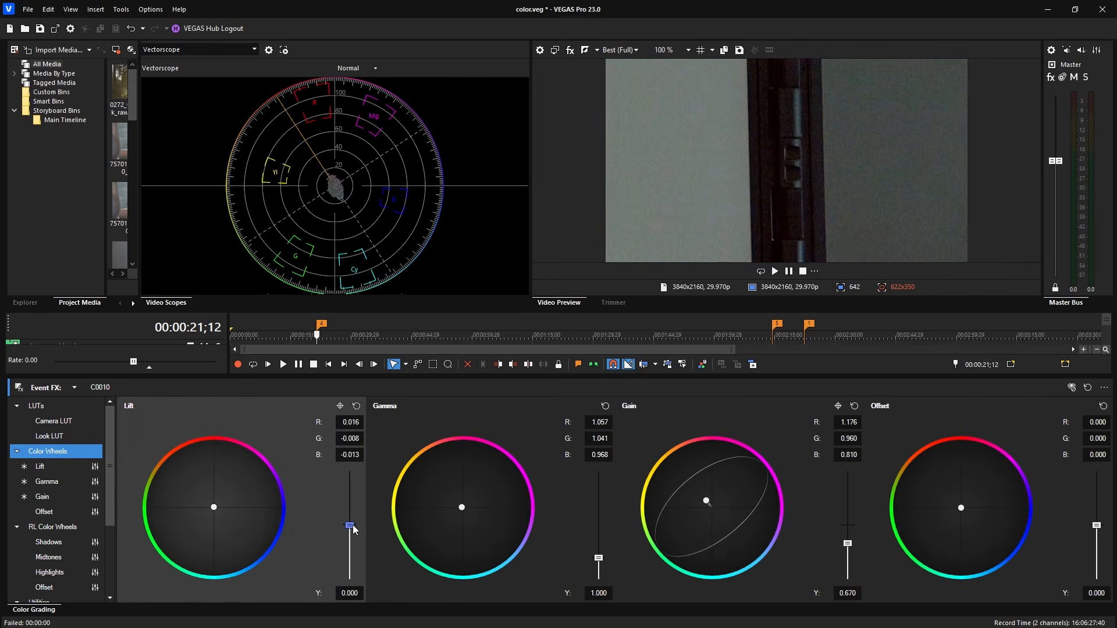
pyautogui.moveTo(847, 543); pyautogui.dragTo(868, 441)
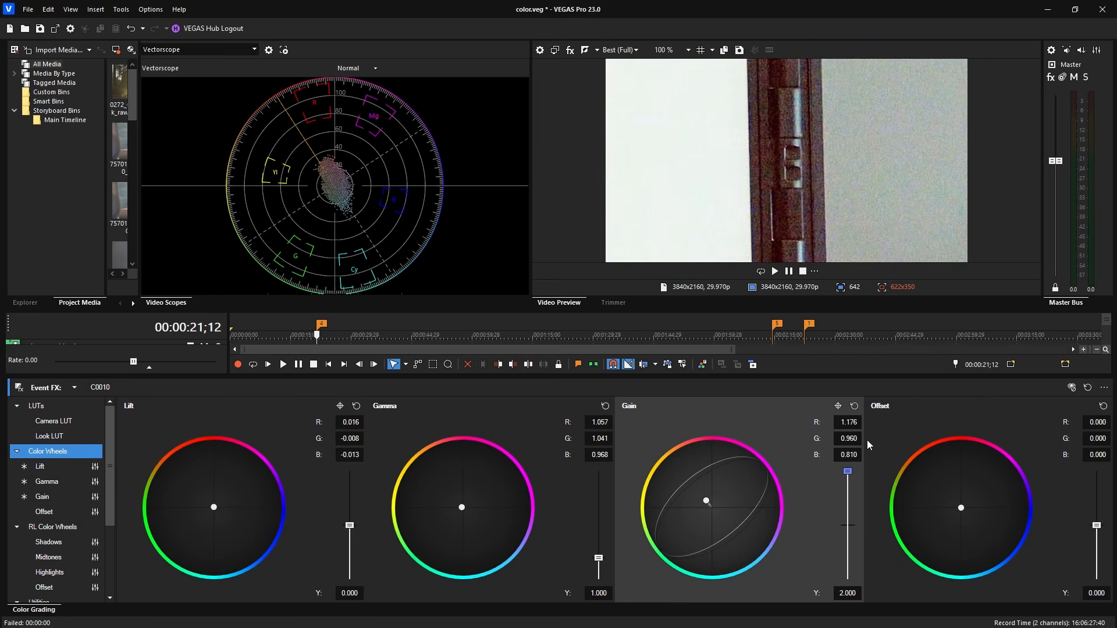
pyautogui.click(706, 500)
pyautogui.moveTo(708, 501); pyautogui.dragTo(708, 502)
pyautogui.doubleClick(848, 472)
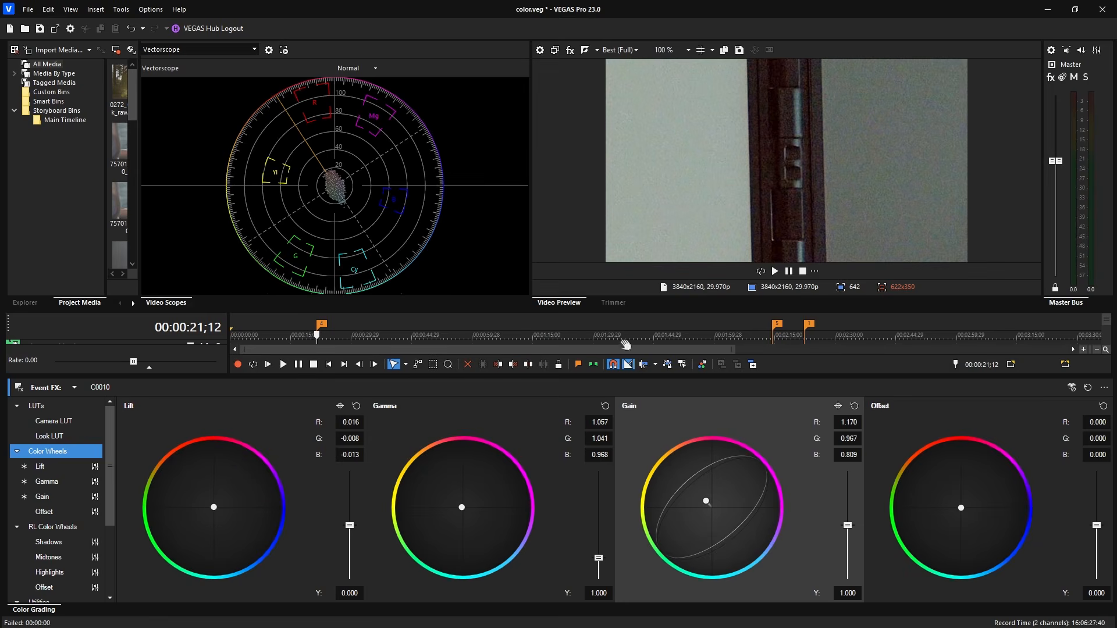
# Disable Picture In Picture on C0010 and toggle the split-screen preview to compare the full frame with the snapshot.
pyautogui.moveTo(359, 183); pyautogui.dragTo(164, 178)
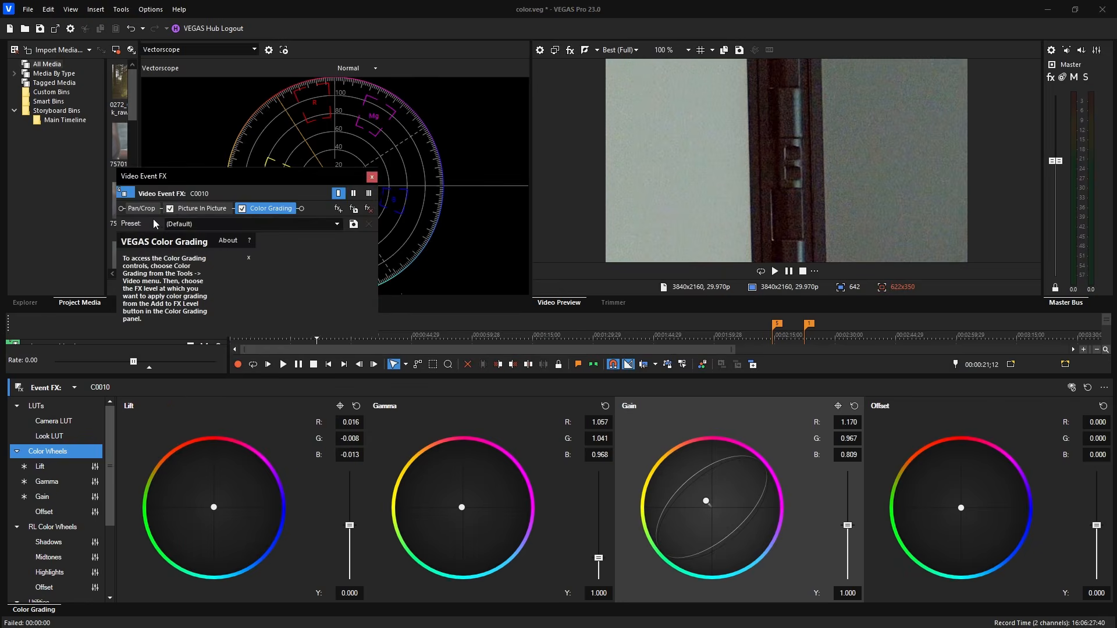
pyautogui.click(171, 208)
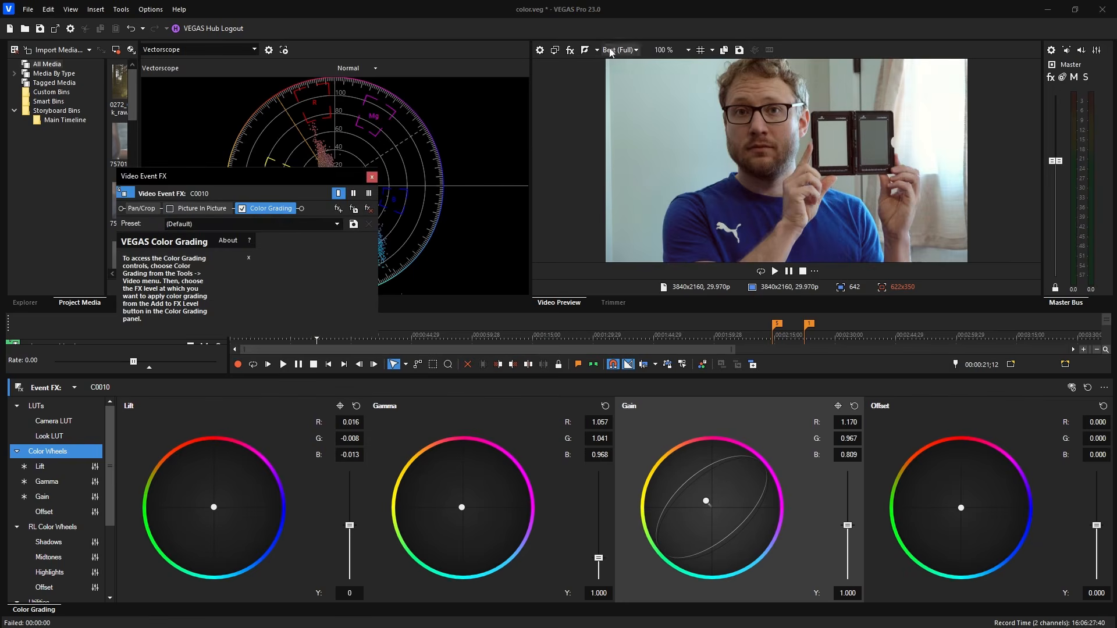
pyautogui.click(584, 51)
pyautogui.click(584, 51)
pyautogui.click(585, 51)
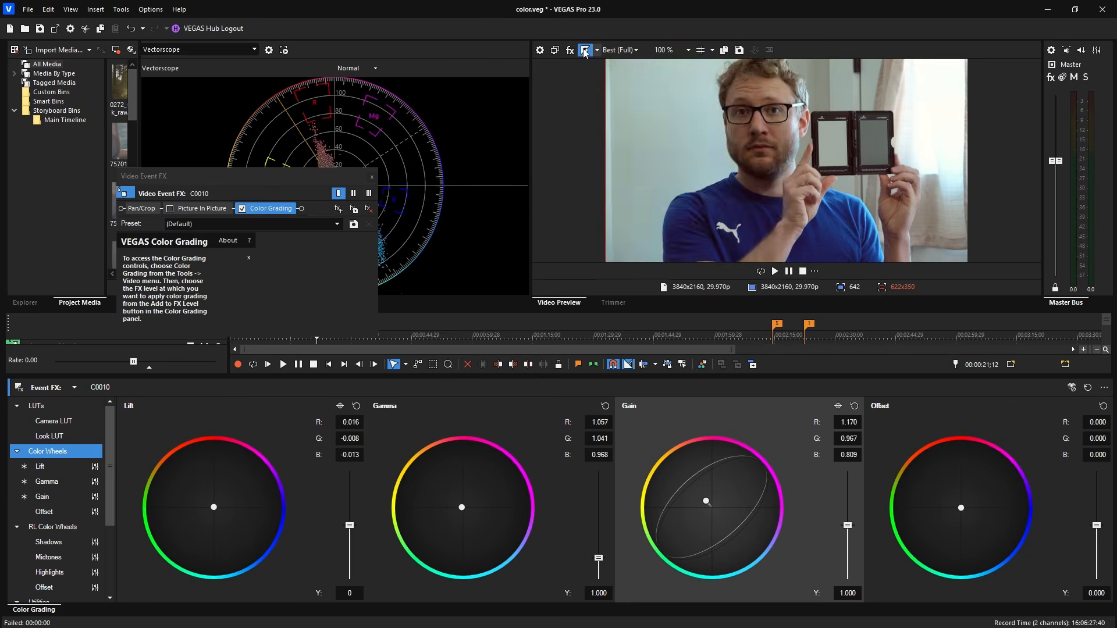
pyautogui.click(585, 50)
# Toggle the color grading bypass to compare C0010 before and after, and move the Video Event FX window off the vectorscope.
pyautogui.click(1072, 388)
pyautogui.click(1073, 390)
pyautogui.click(1074, 389)
pyautogui.click(1074, 390)
pyautogui.click(1073, 390)
pyautogui.click(1073, 390)
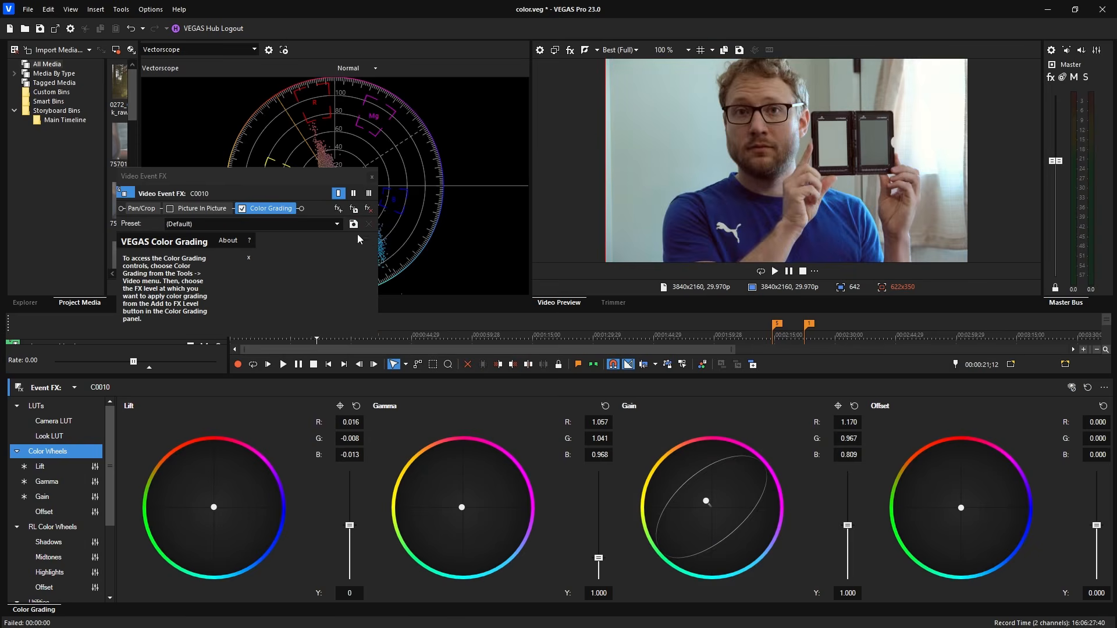
pyautogui.moveTo(271, 177); pyautogui.dragTo(1116, 238)
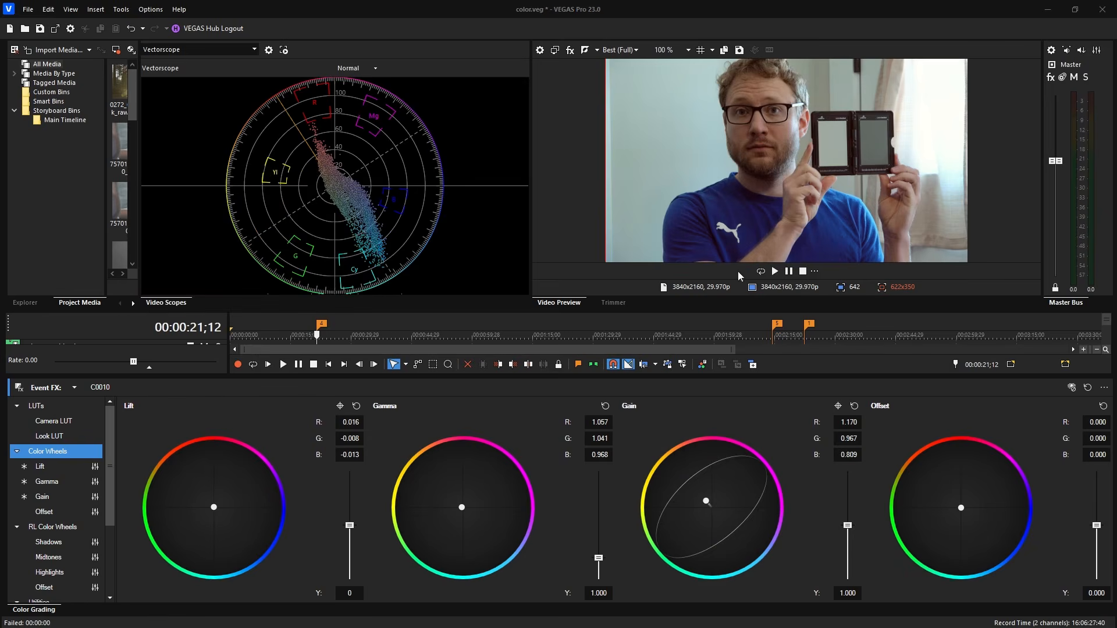
# Lower the HSL saturation of C0010 to about 0.936, checking it against the split-screen snapshot.
pyautogui.moveTo(110, 443); pyautogui.dragTo(102, 504)
pyautogui.click(48, 496)
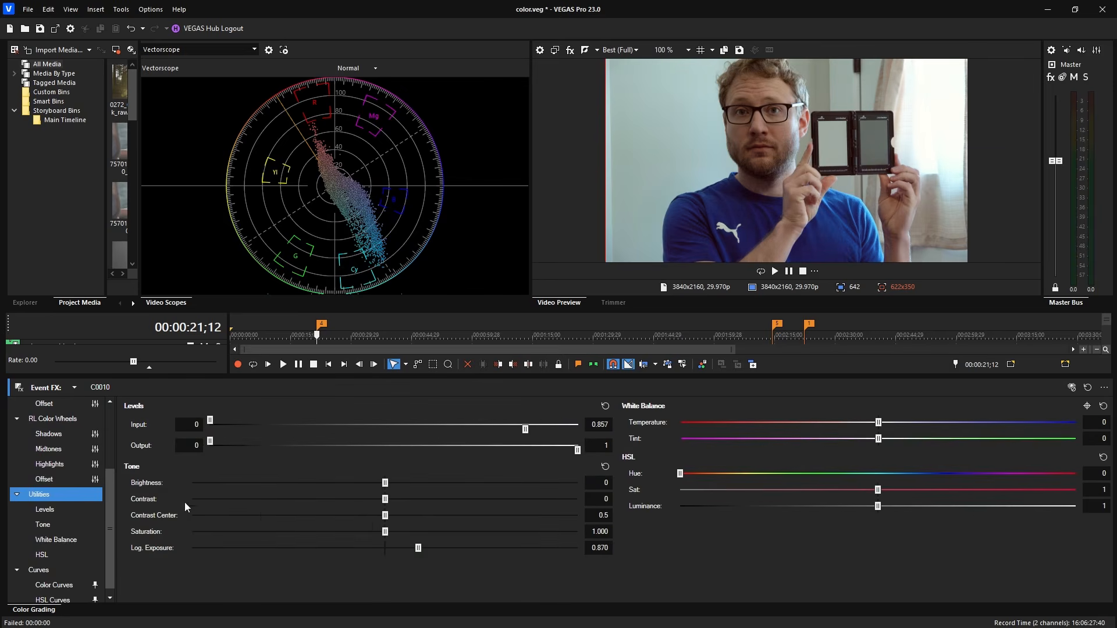
pyautogui.moveTo(878, 490)
pyautogui.mouseDown()
pyautogui.moveTo(834, 490)
pyautogui.moveTo(882, 487)
pyautogui.moveTo(849, 487)
pyautogui.moveTo(878, 482)
pyautogui.moveTo(865, 481)
pyautogui.mouseUp()
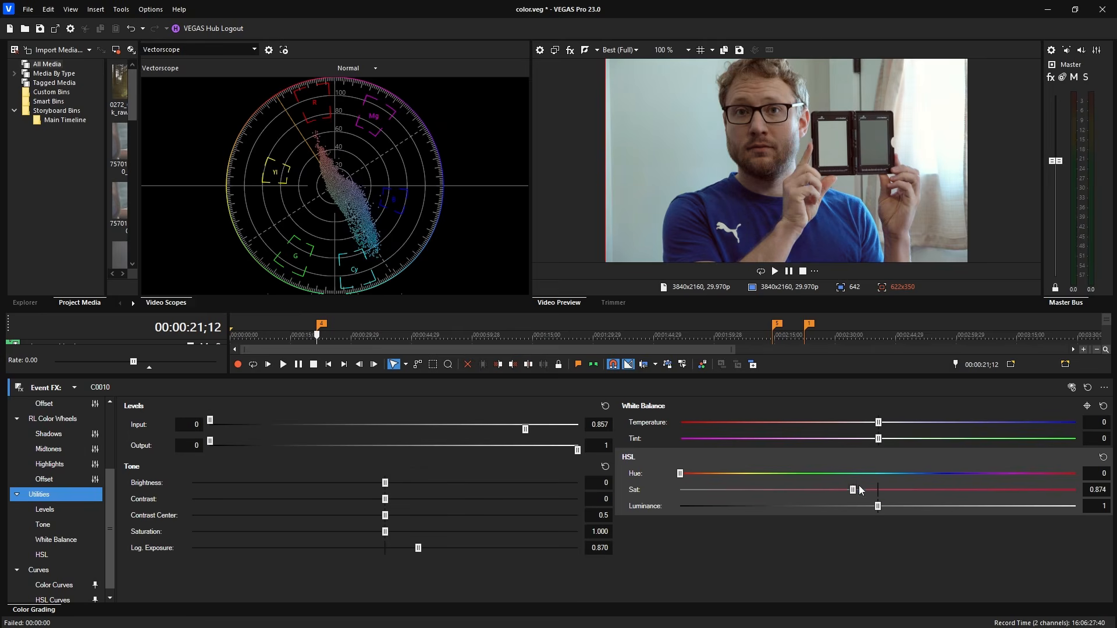
pyautogui.moveTo(853, 495)
pyautogui.mouseDown()
pyautogui.moveTo(842, 494)
pyautogui.moveTo(879, 496)
pyautogui.moveTo(869, 496)
pyautogui.mouseUp()
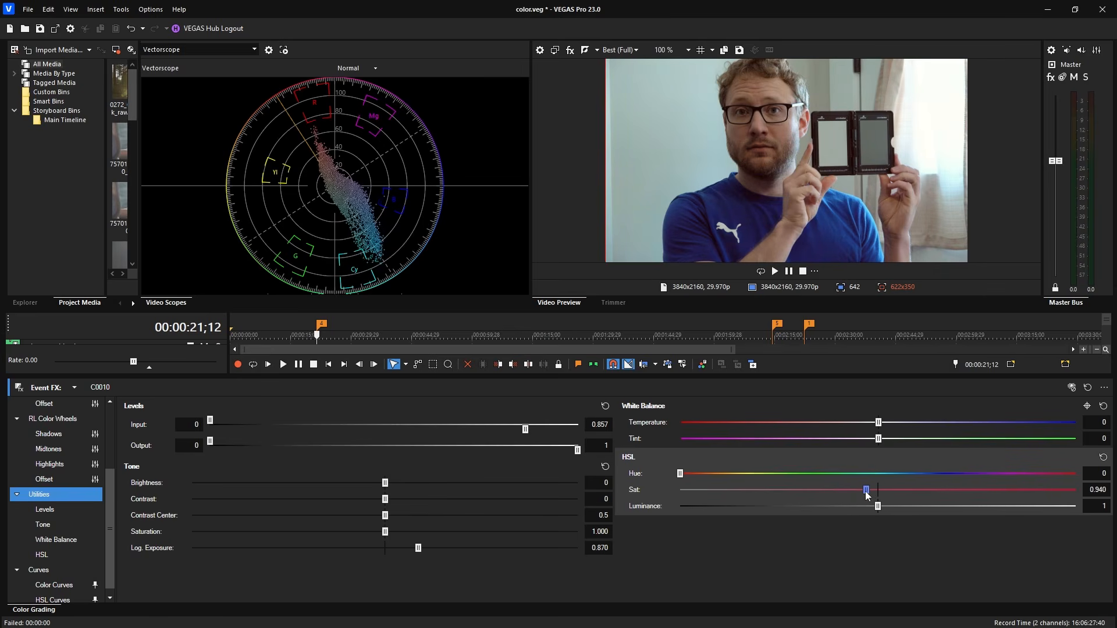
pyautogui.moveTo(682, 474)
pyautogui.mouseDown()
pyautogui.moveTo(696, 475)
pyautogui.moveTo(679, 474)
pyautogui.mouseUp()
pyautogui.moveTo(869, 491)
pyautogui.mouseDown()
pyautogui.moveTo(879, 495)
pyautogui.moveTo(851, 495)
pyautogui.mouseUp()
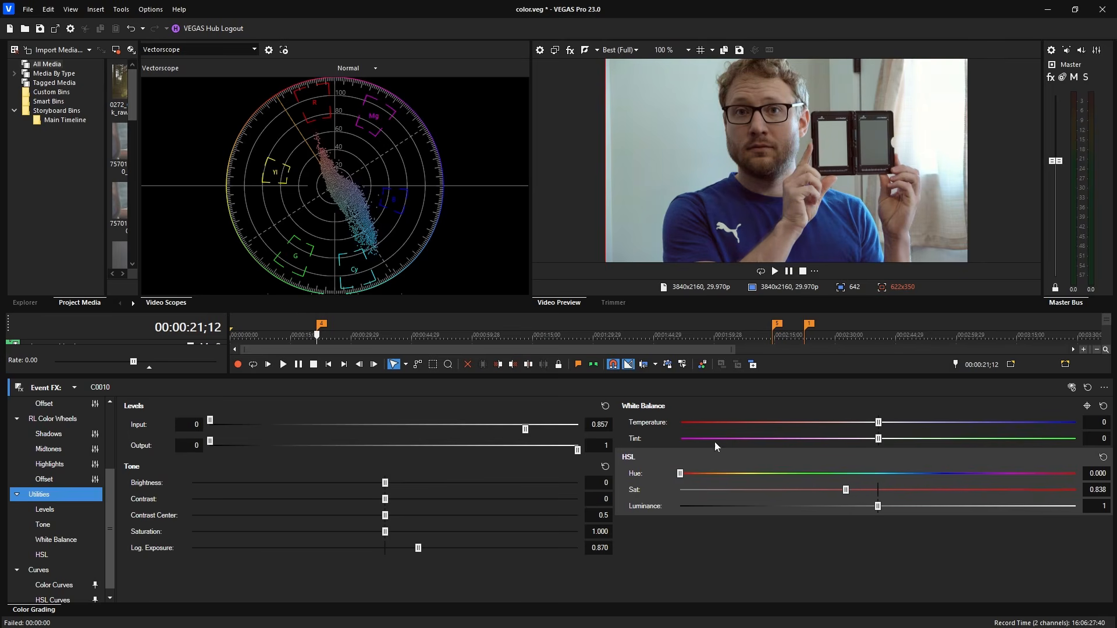
pyautogui.click(585, 51)
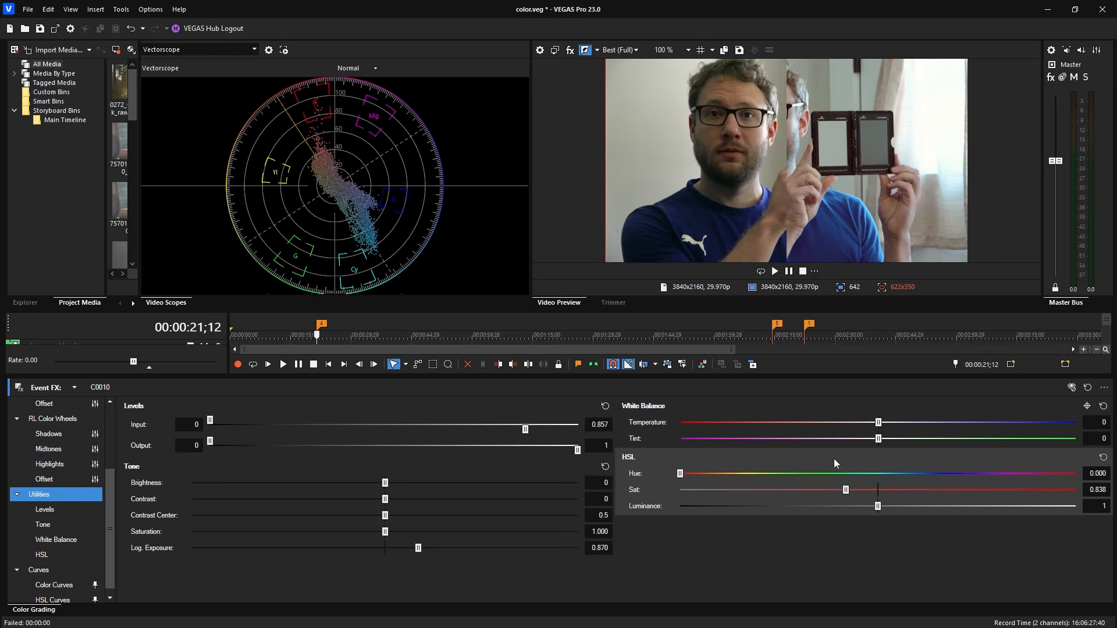
pyautogui.moveTo(847, 489)
pyautogui.mouseDown()
pyautogui.moveTo(786, 491)
pyautogui.moveTo(1099, 486)
pyautogui.moveTo(884, 492)
pyautogui.moveTo(880, 503)
pyautogui.moveTo(875, 491)
pyautogui.moveTo(504, 483)
pyautogui.moveTo(826, 480)
pyautogui.mouseUp()
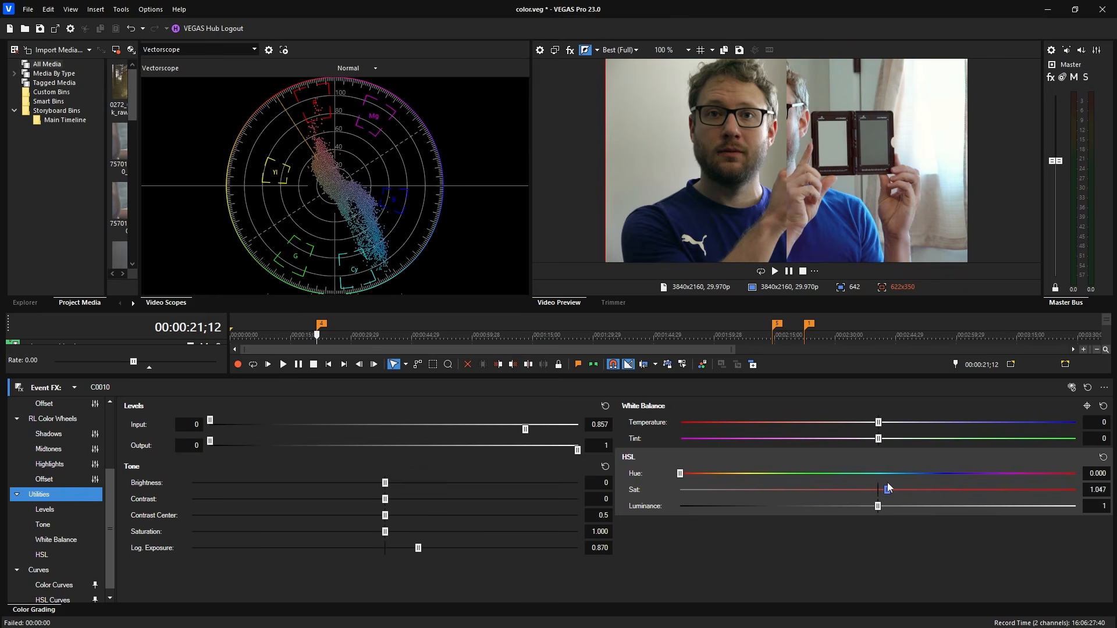
pyautogui.moveTo(873, 489)
pyautogui.mouseDown()
pyautogui.moveTo(848, 494)
pyautogui.moveTo(880, 489)
pyautogui.moveTo(866, 490)
pyautogui.mouseUp()
# Switch the split-screen comparison to the right half of the preview and back to the left half.
pyautogui.click(597, 50)
pyautogui.click(609, 109)
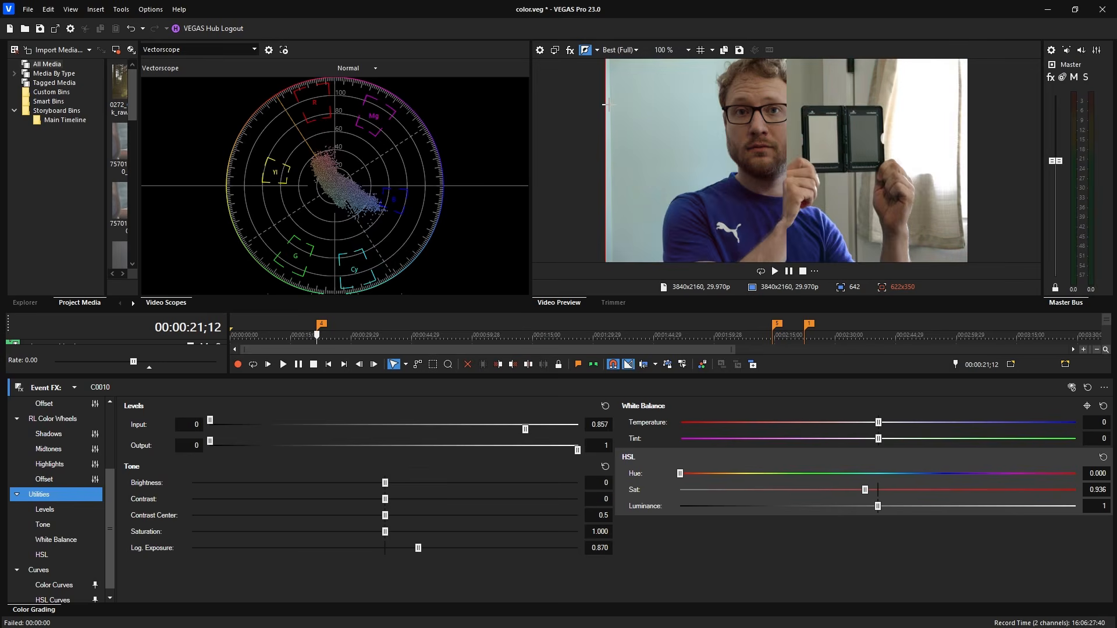
pyautogui.click(597, 50)
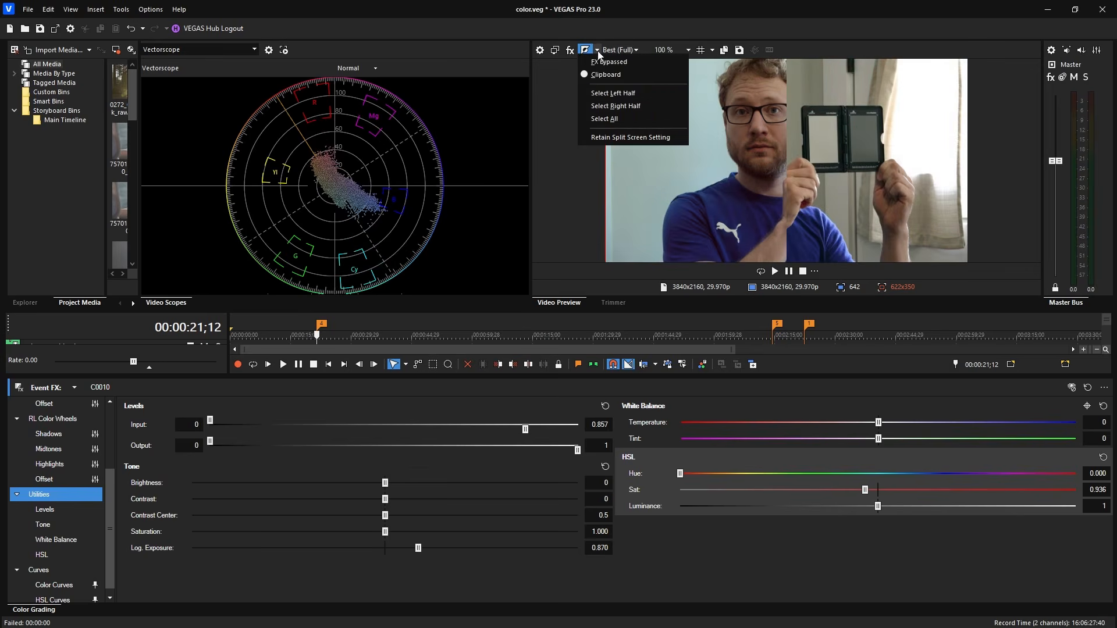
pyautogui.click(610, 95)
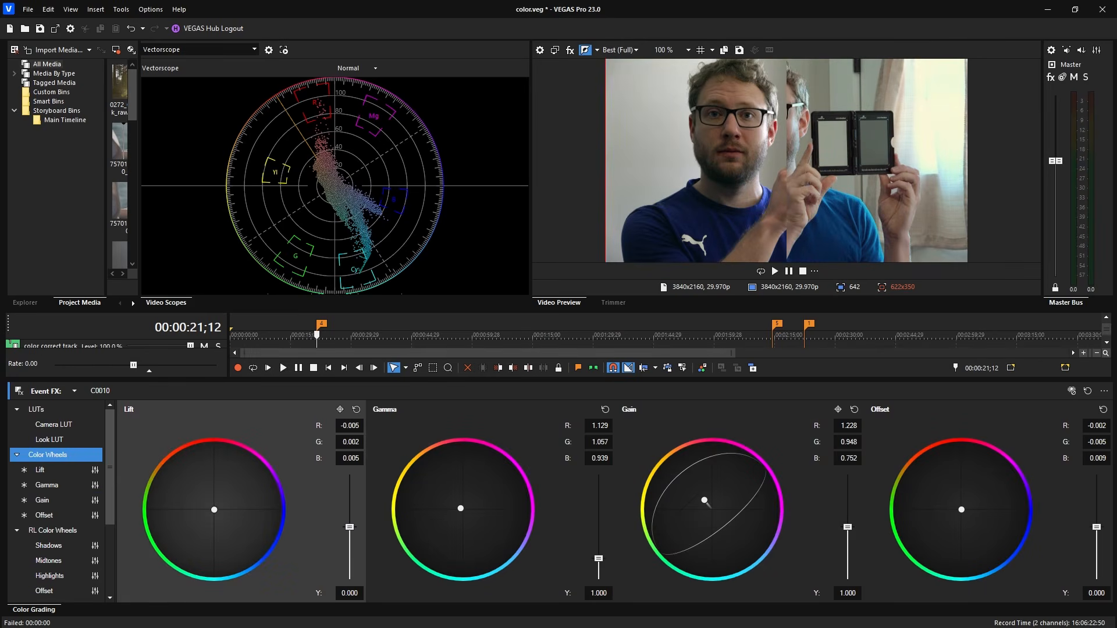
# Toggle the split-screen preview repeatedly to compare the skin, wall and shirt colors of C0010 with the snapshot.
pyautogui.click(585, 51)
pyautogui.click(585, 51)
pyautogui.click(586, 50)
pyautogui.click(586, 50)
pyautogui.click(585, 50)
pyautogui.click(585, 50)
pyautogui.click(588, 54)
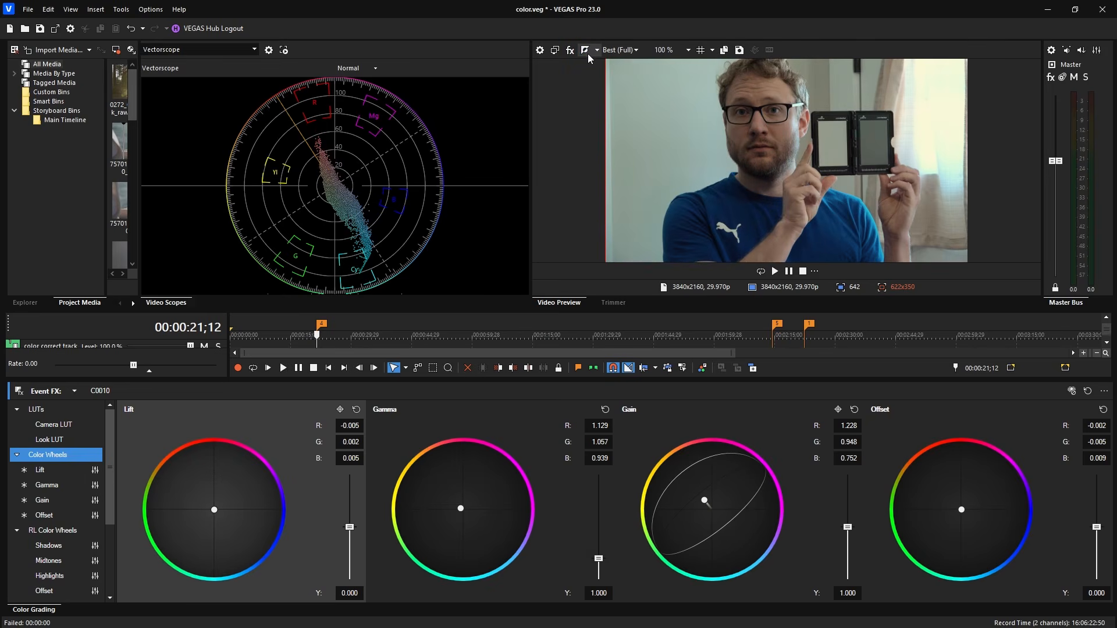
pyautogui.click(587, 52)
pyautogui.click(587, 55)
pyautogui.click(588, 54)
pyautogui.click(588, 54)
pyautogui.click(588, 54)
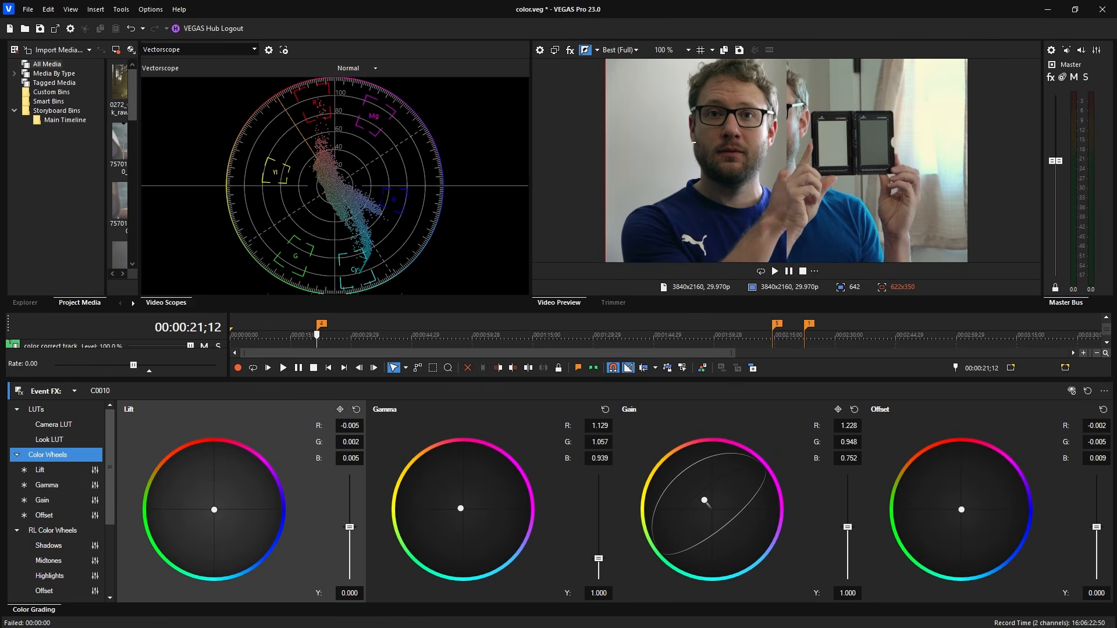
pyautogui.click(587, 55)
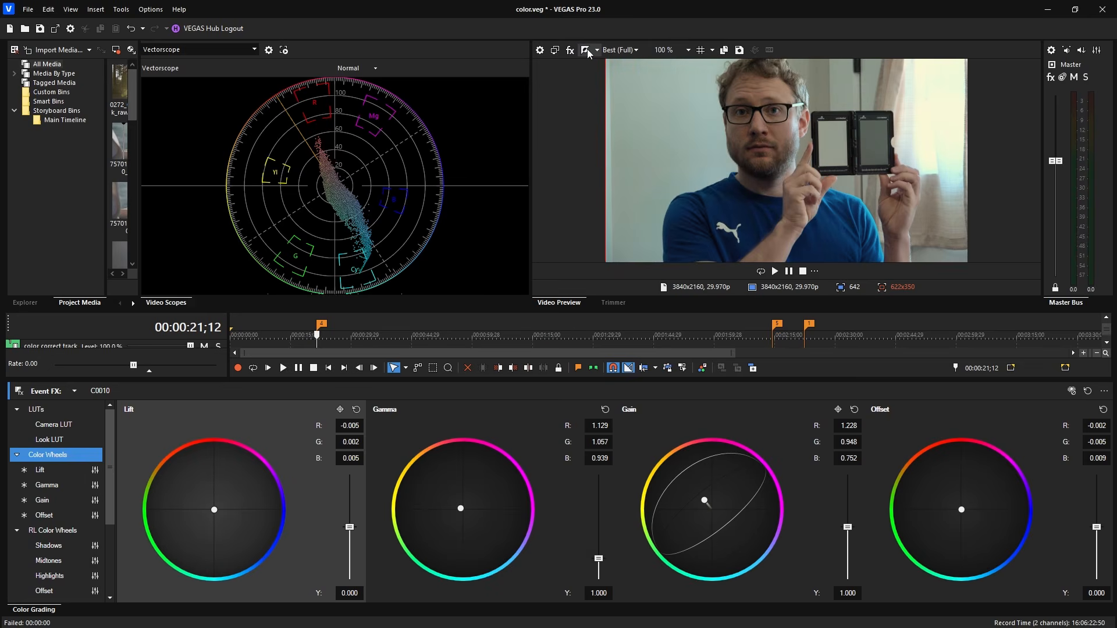
pyautogui.click(587, 51)
pyautogui.click(587, 51)
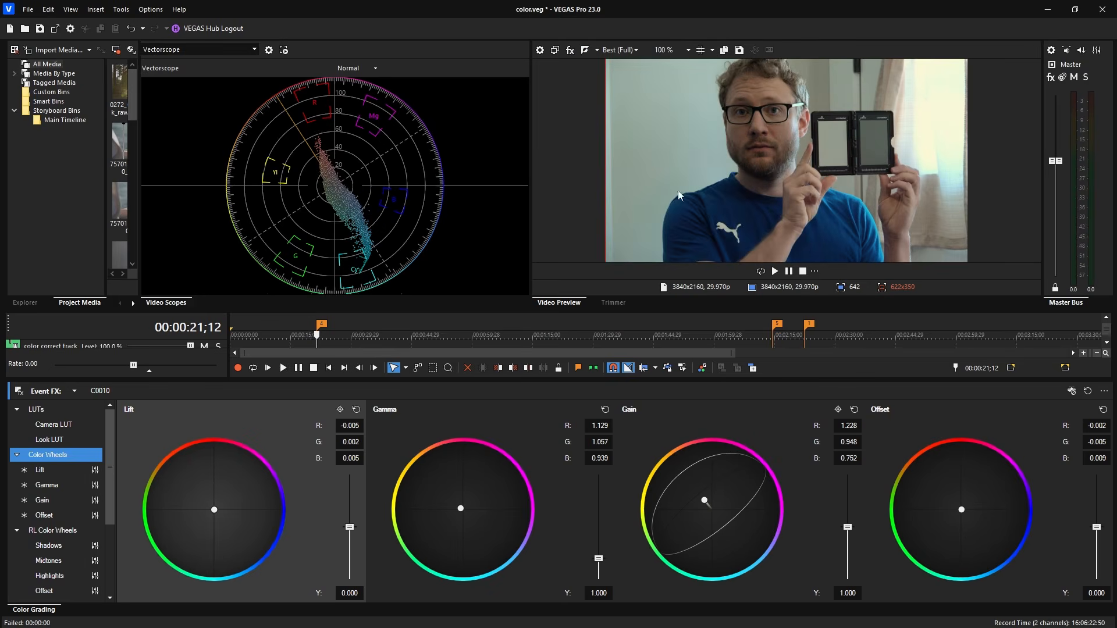
pyautogui.click(585, 51)
pyautogui.click(586, 52)
# Shift the Gain wheel to about R 1.251, G 0.903, B 0.776 and raise the Gain level to about 1.176.
pyautogui.moveTo(706, 506); pyautogui.dragTo(707, 499)
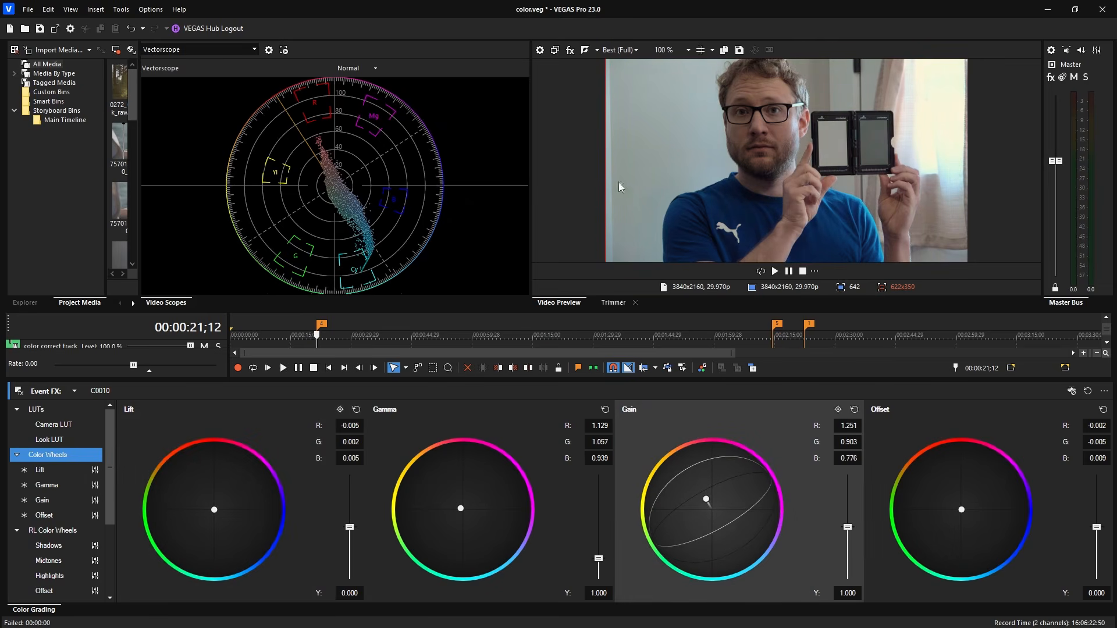
pyautogui.click(585, 50)
pyautogui.click(585, 51)
pyautogui.moveTo(849, 531); pyautogui.dragTo(850, 521)
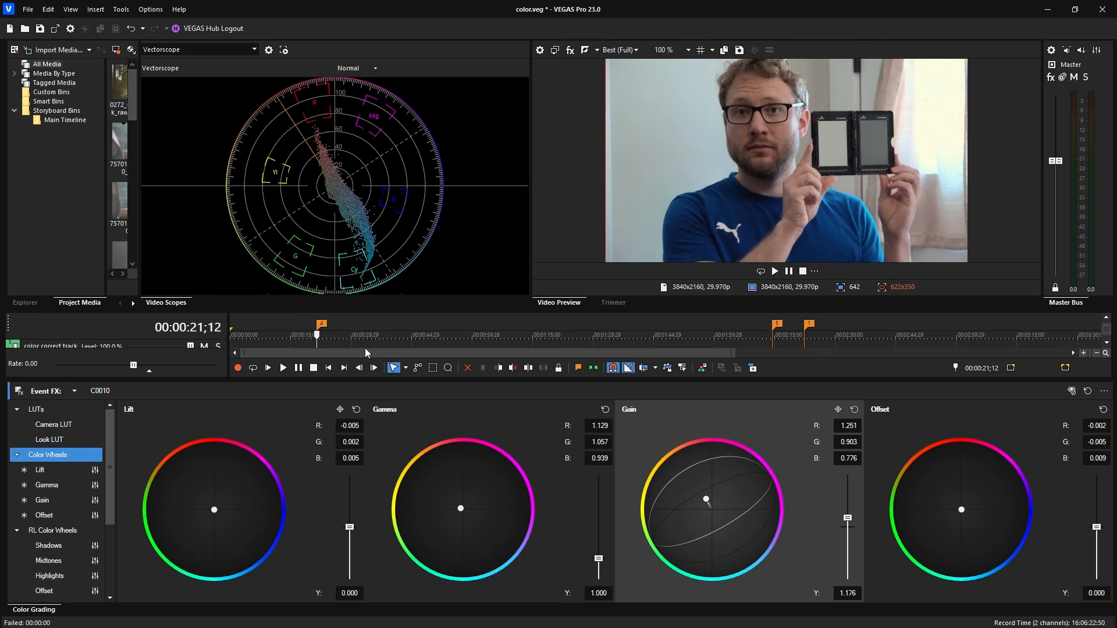
# Try a Lift level of about -0.033 and toggle the split-screen preview to compare it with the snapshot.
pyautogui.click(585, 51)
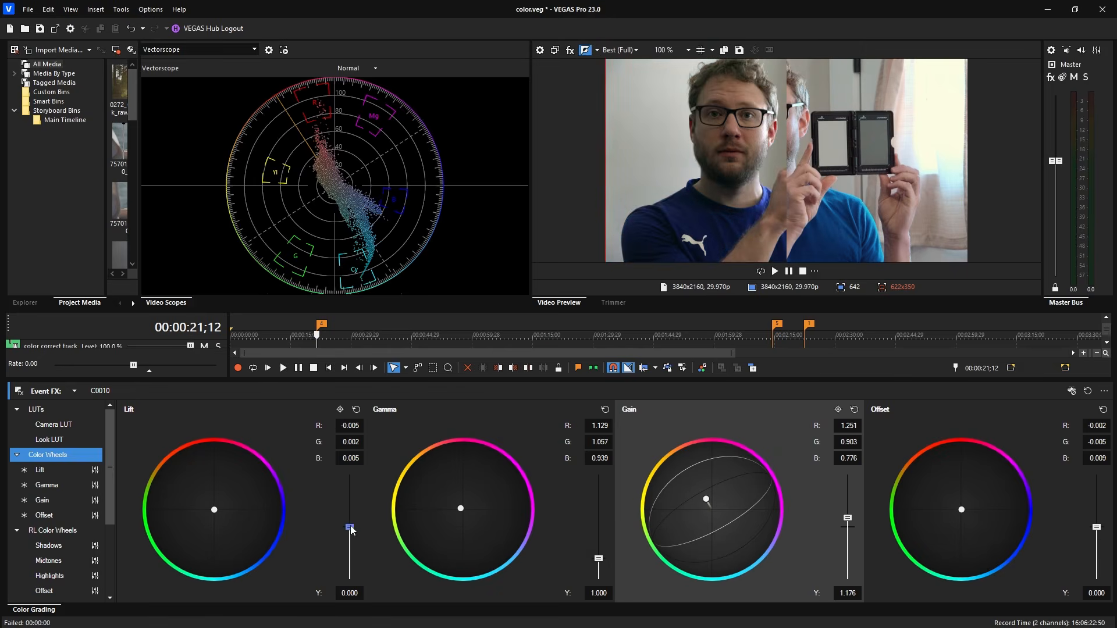
pyautogui.moveTo(350, 527); pyautogui.dragTo(351, 531)
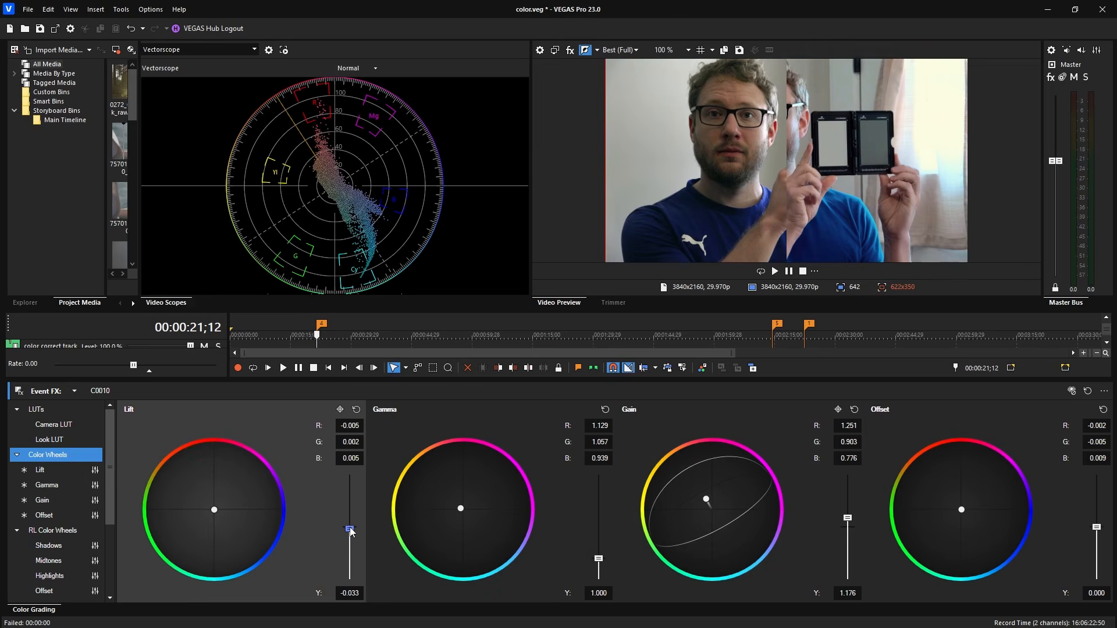
pyautogui.click(580, 53)
pyautogui.click(579, 53)
pyautogui.click(579, 53)
pyautogui.click(580, 53)
pyautogui.click(580, 53)
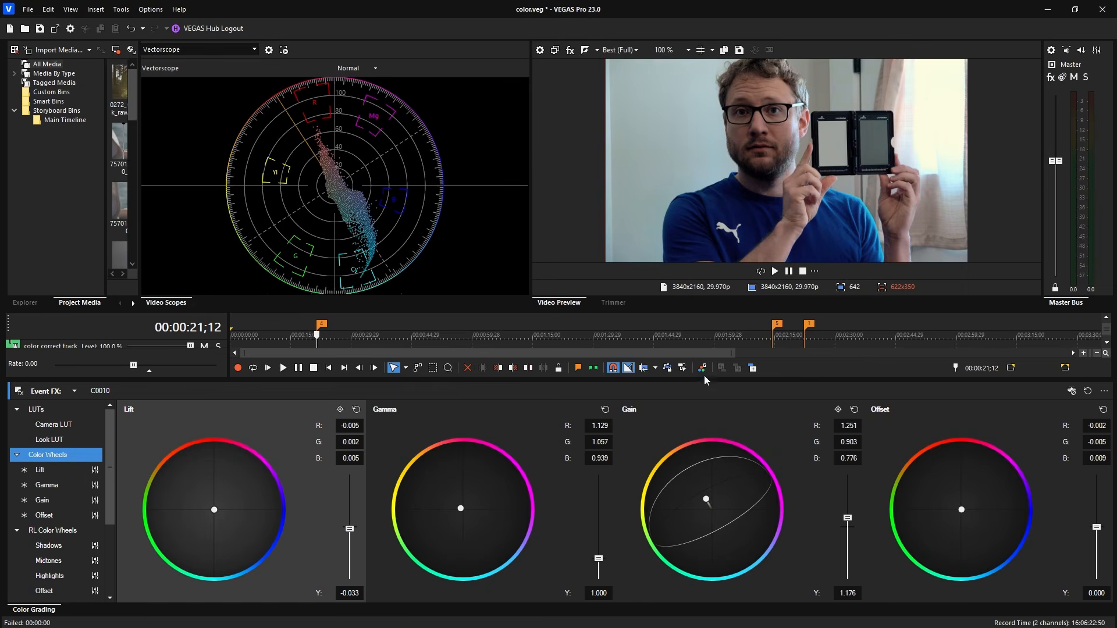
# Try a Lift level of about -0.044, reset it, and set the Lift level to about -0.011.
pyautogui.moveTo(351, 528); pyautogui.dragTo(354, 531)
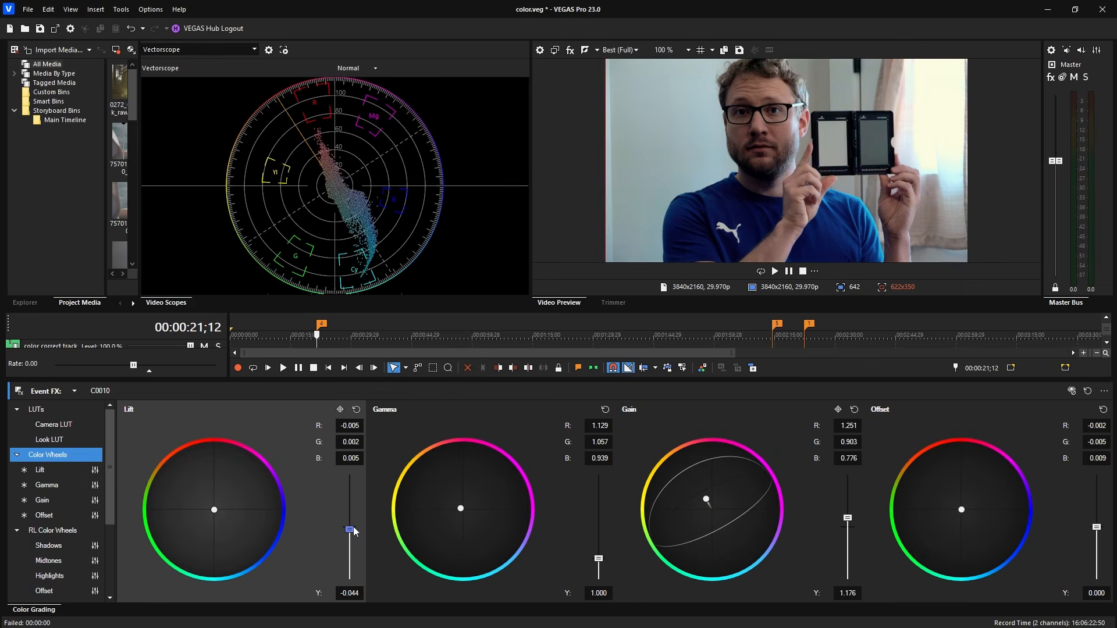
pyautogui.doubleClick(349, 530)
pyautogui.moveTo(349, 532); pyautogui.dragTo(349, 533)
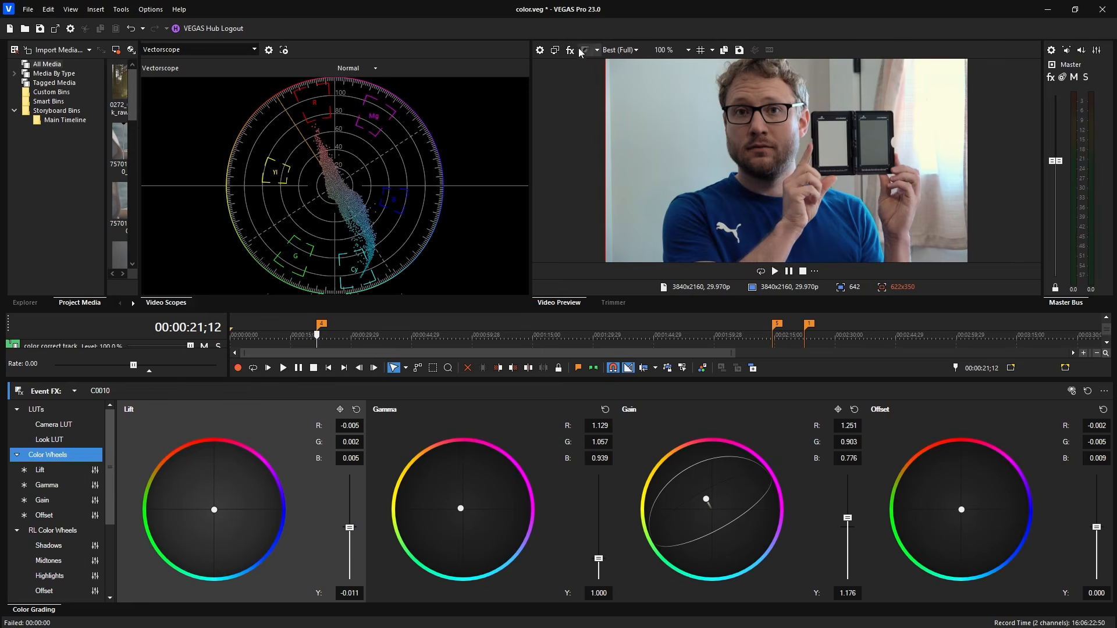
# Toggle the split-screen preview on and off to compare the refined C0010 grade with the snapshot.
pyautogui.click(584, 50)
pyautogui.click(583, 50)
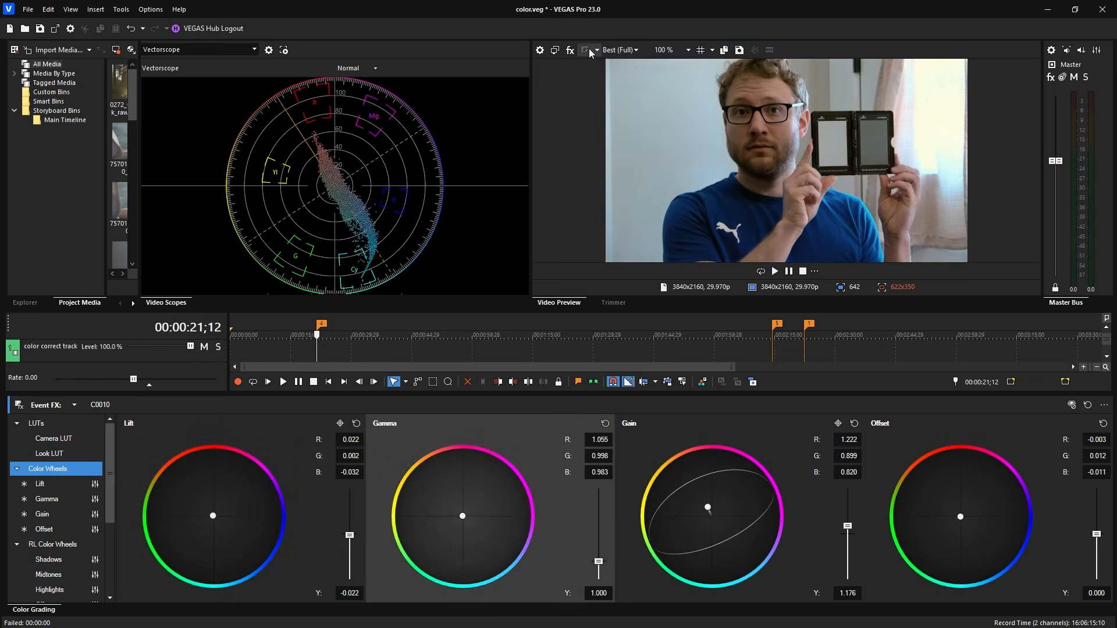
pyautogui.click(590, 51)
pyautogui.click(590, 51)
pyautogui.click(591, 52)
pyautogui.click(591, 51)
pyautogui.click(591, 51)
pyautogui.click(592, 51)
pyautogui.click(593, 51)
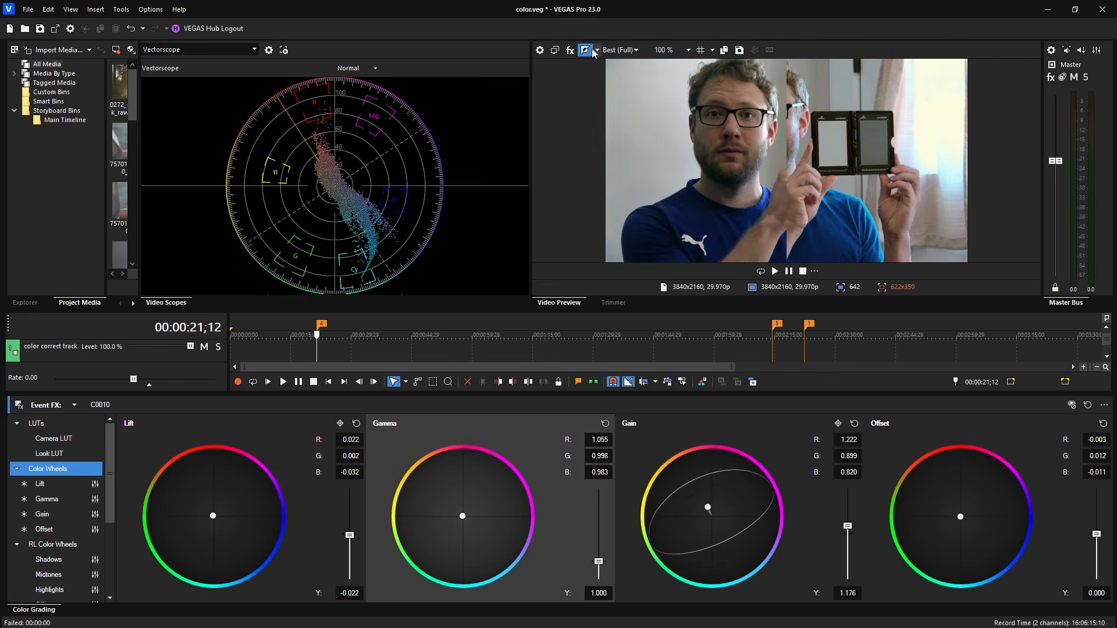
# Recheck the C0010 match against the snapshot by switching the split-screen preview off, on and off again.
pyautogui.click(592, 51)
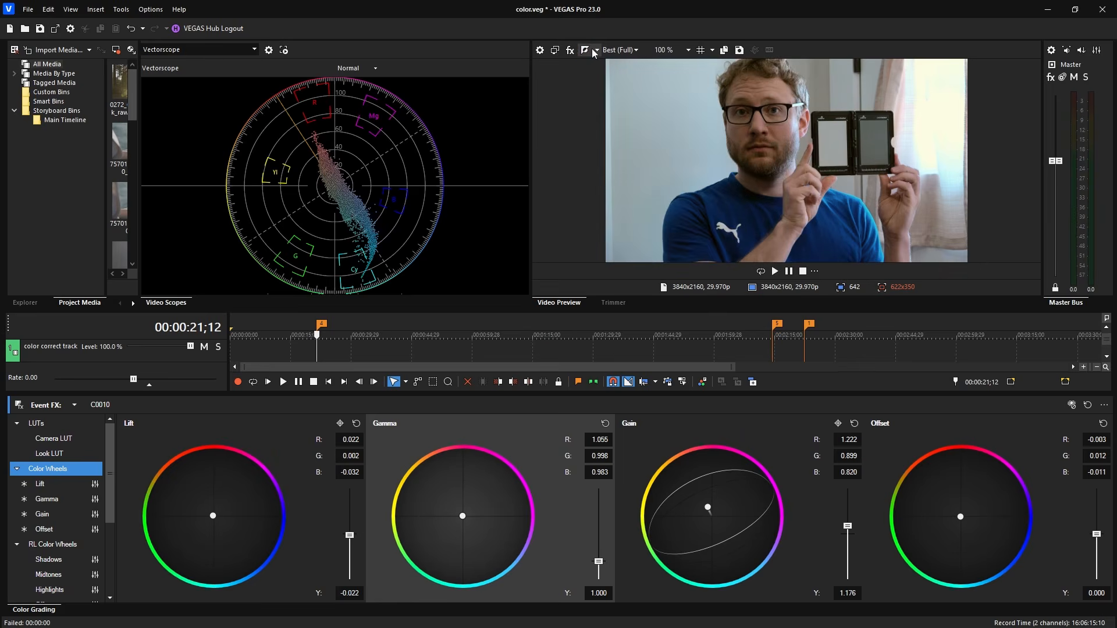
pyautogui.click(592, 51)
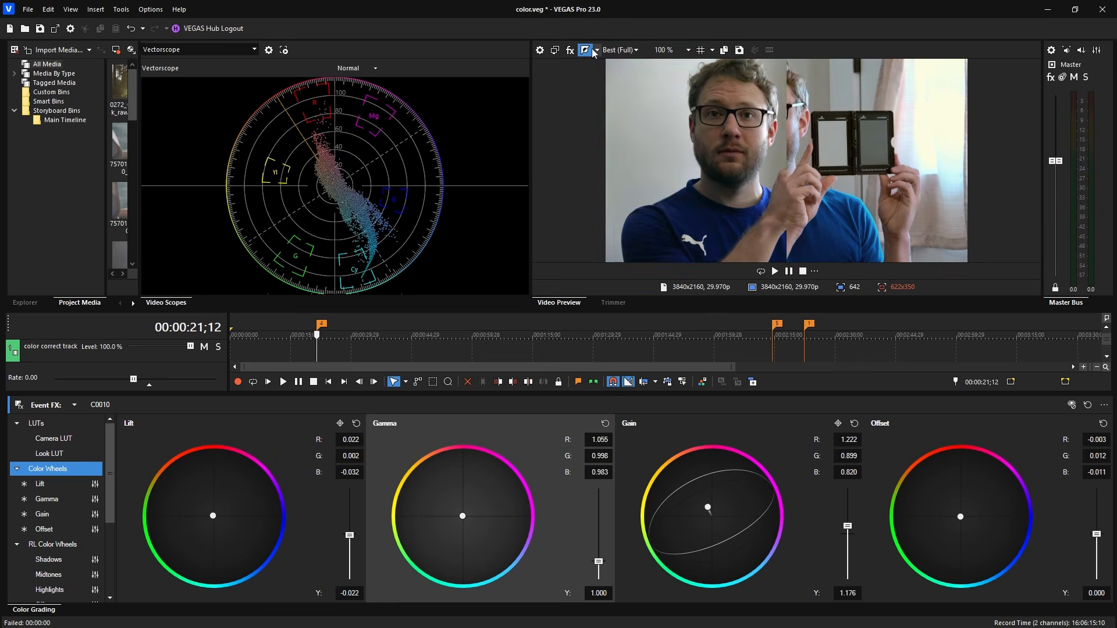
pyautogui.click(587, 51)
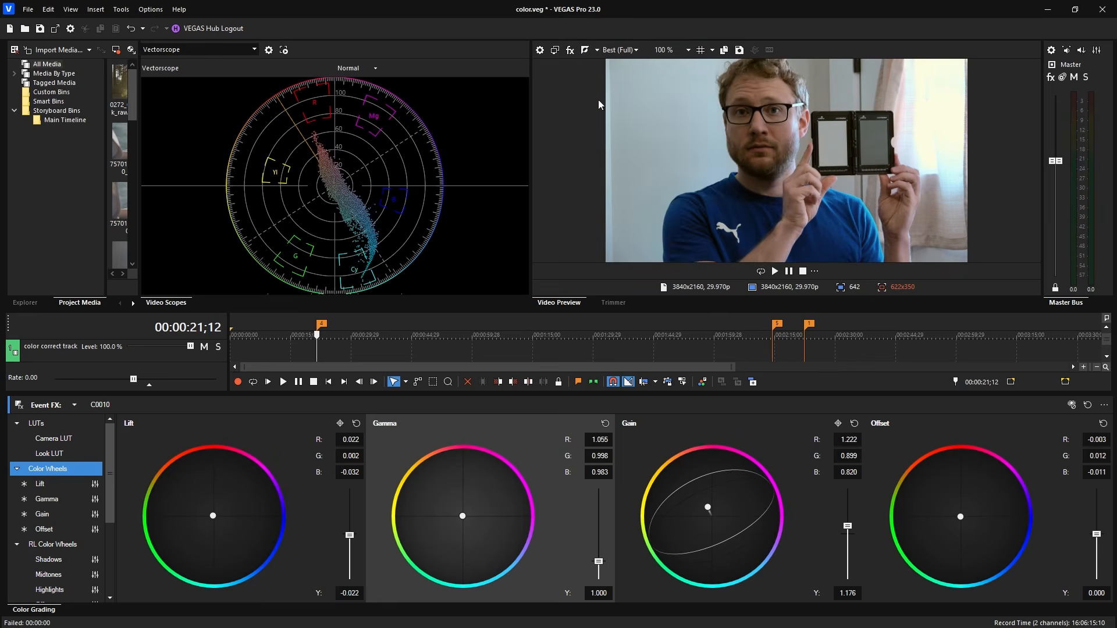
# Select clip C0011 on the timeline and toggle its color grading bypass repeatedly to compare the original and corrected image.
pyautogui.moveTo(751, 394); pyautogui.dragTo(756, 567)
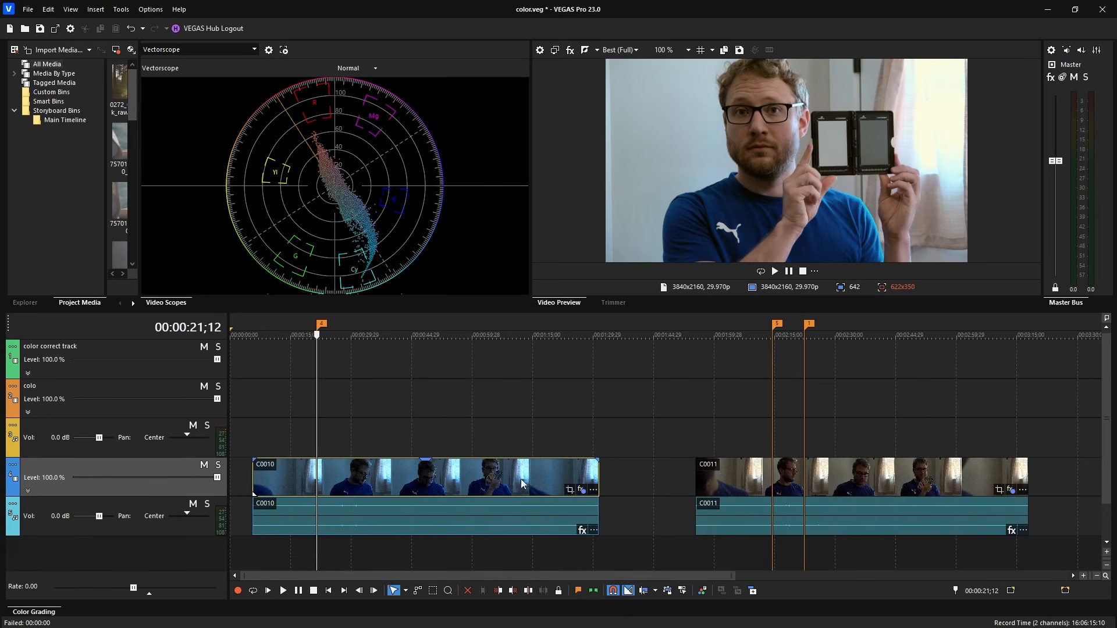
pyautogui.click(790, 485)
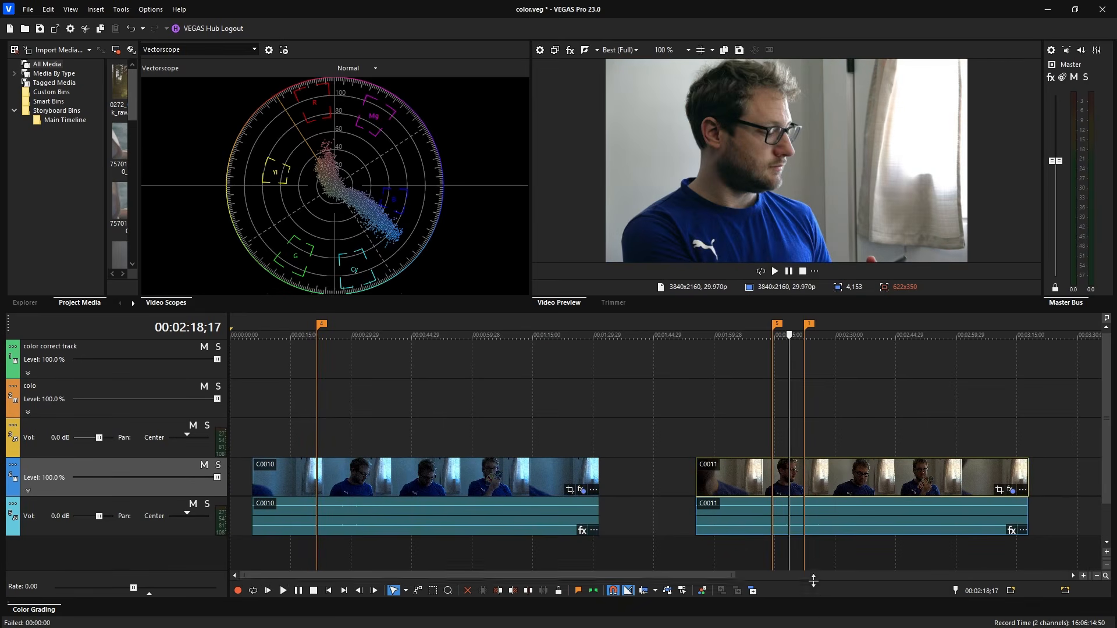
pyautogui.moveTo(814, 580); pyautogui.dragTo(815, 389)
pyautogui.click(1072, 402)
pyautogui.click(1073, 406)
pyautogui.click(1073, 406)
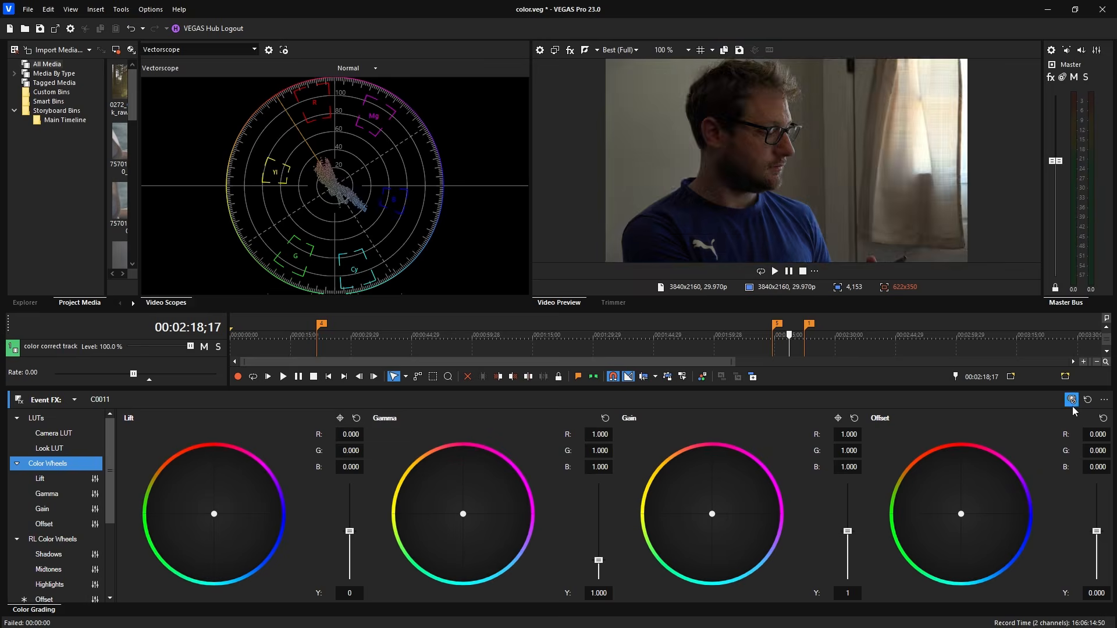
pyautogui.click(1073, 406)
# Return to clip C0010 at the first marker, toggle its color grading bypass for a before/after comparison, and enlarge the timeline area.
pyautogui.moveTo(820, 386); pyautogui.dragTo(813, 603)
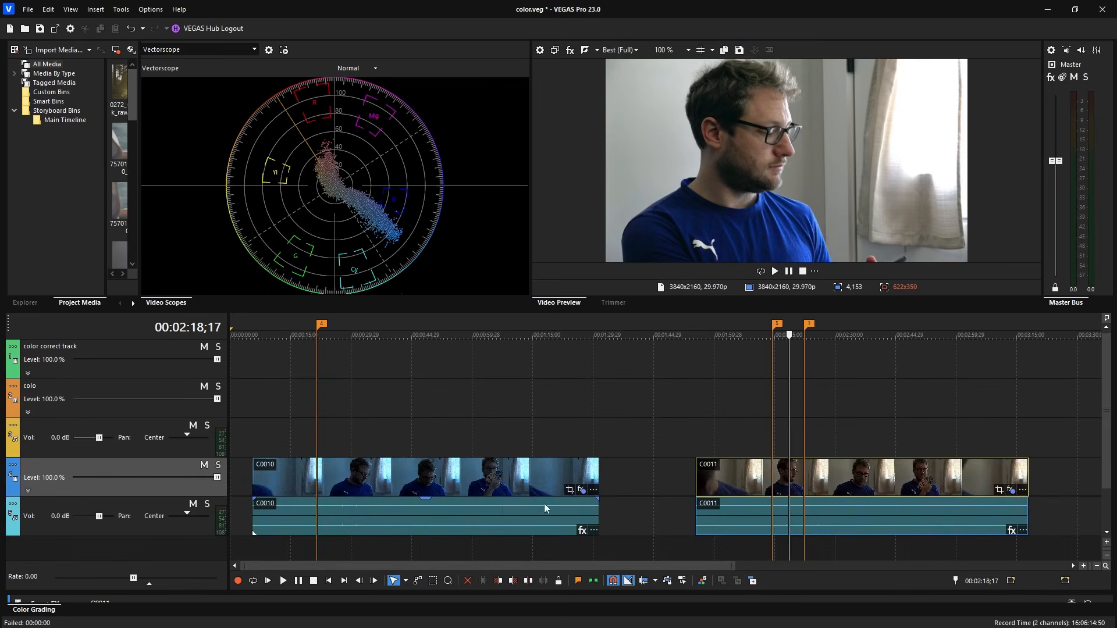
pyautogui.click(320, 487)
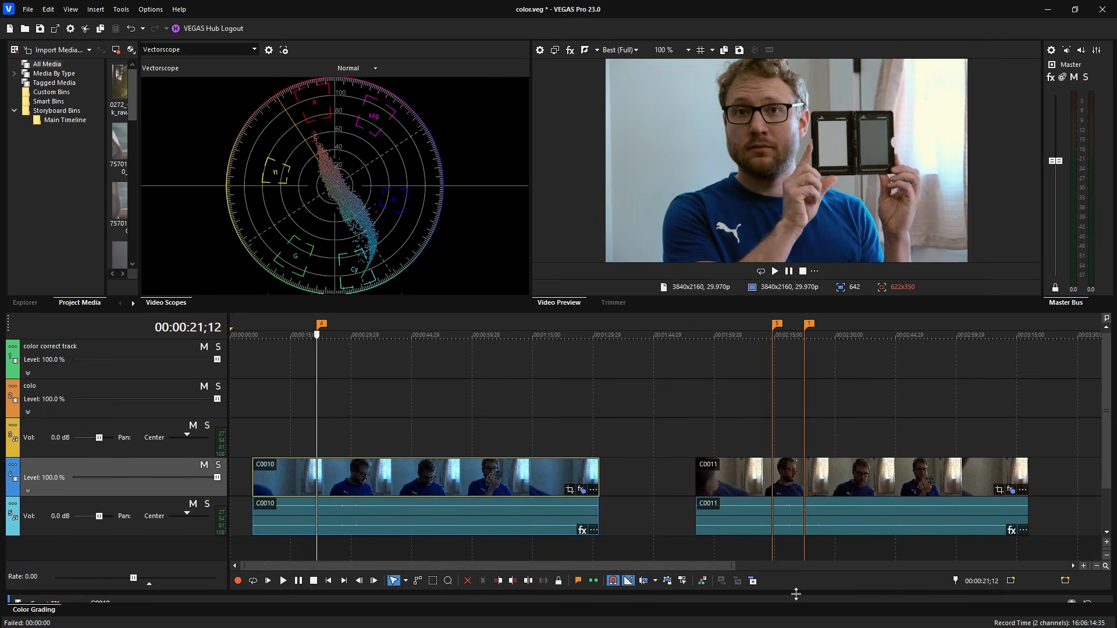
pyautogui.moveTo(796, 594); pyautogui.dragTo(797, 365)
pyautogui.click(1072, 378)
pyautogui.click(1072, 378)
pyautogui.click(1072, 378)
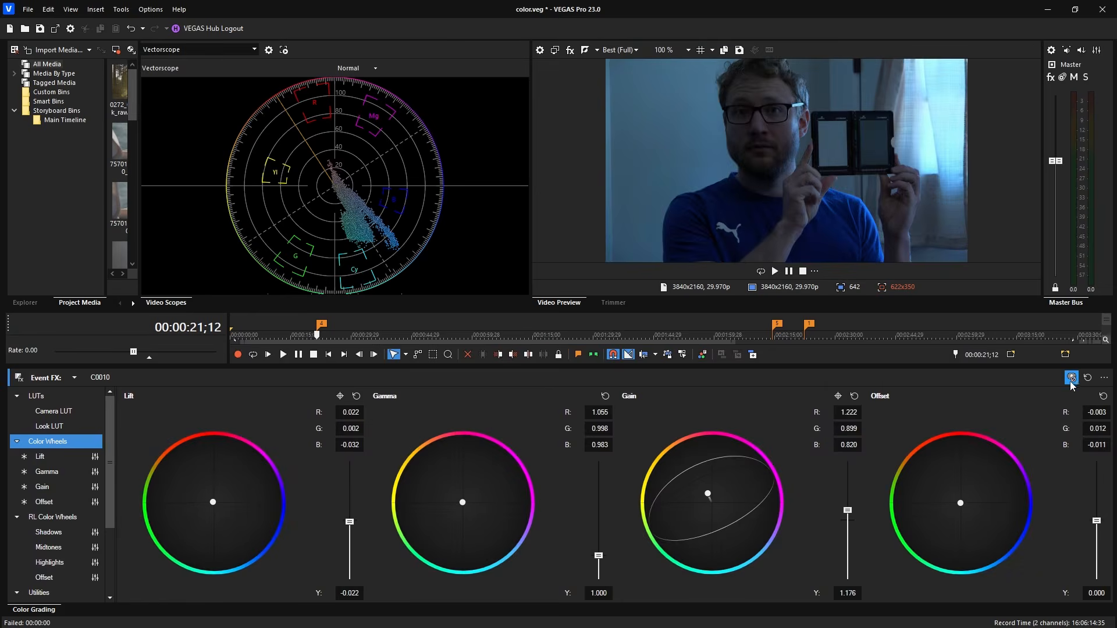
pyautogui.click(1072, 379)
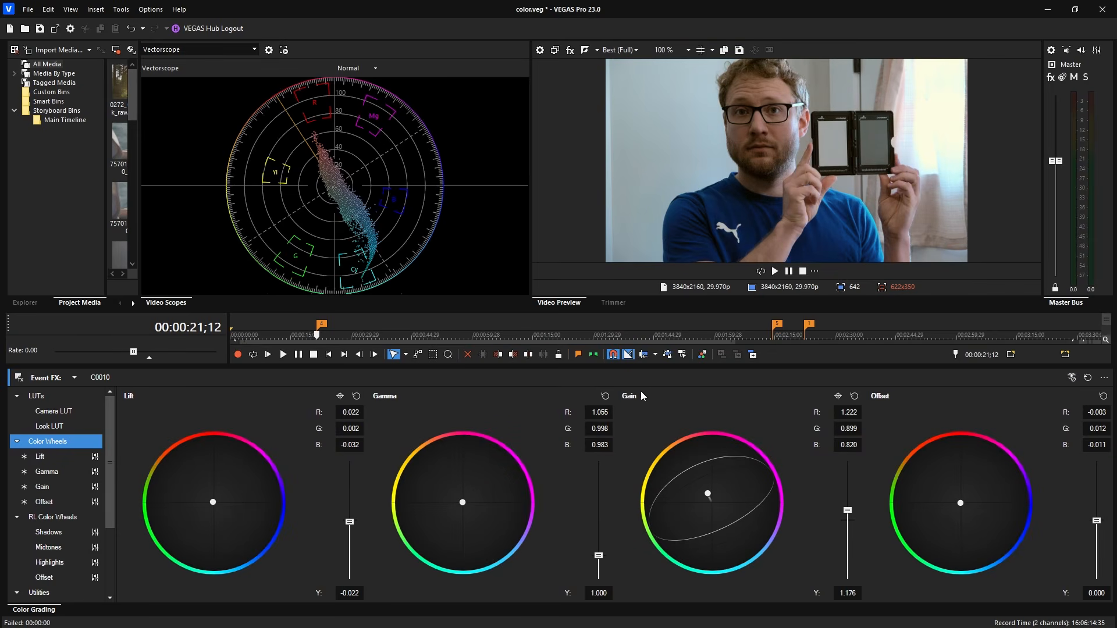
pyautogui.moveTo(644, 362); pyautogui.dragTo(641, 476)
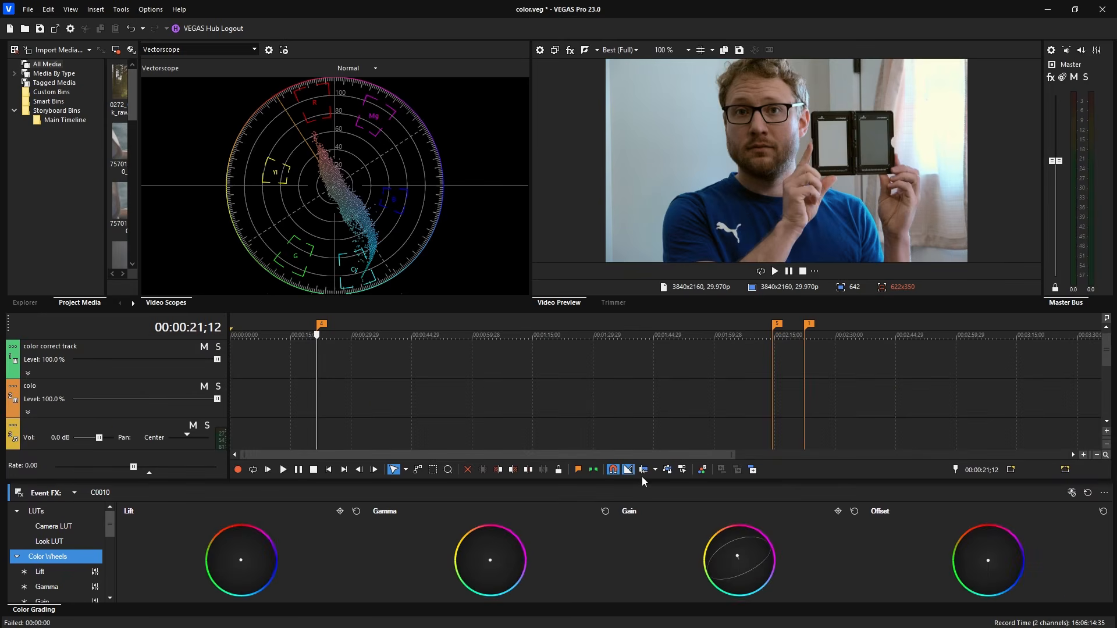